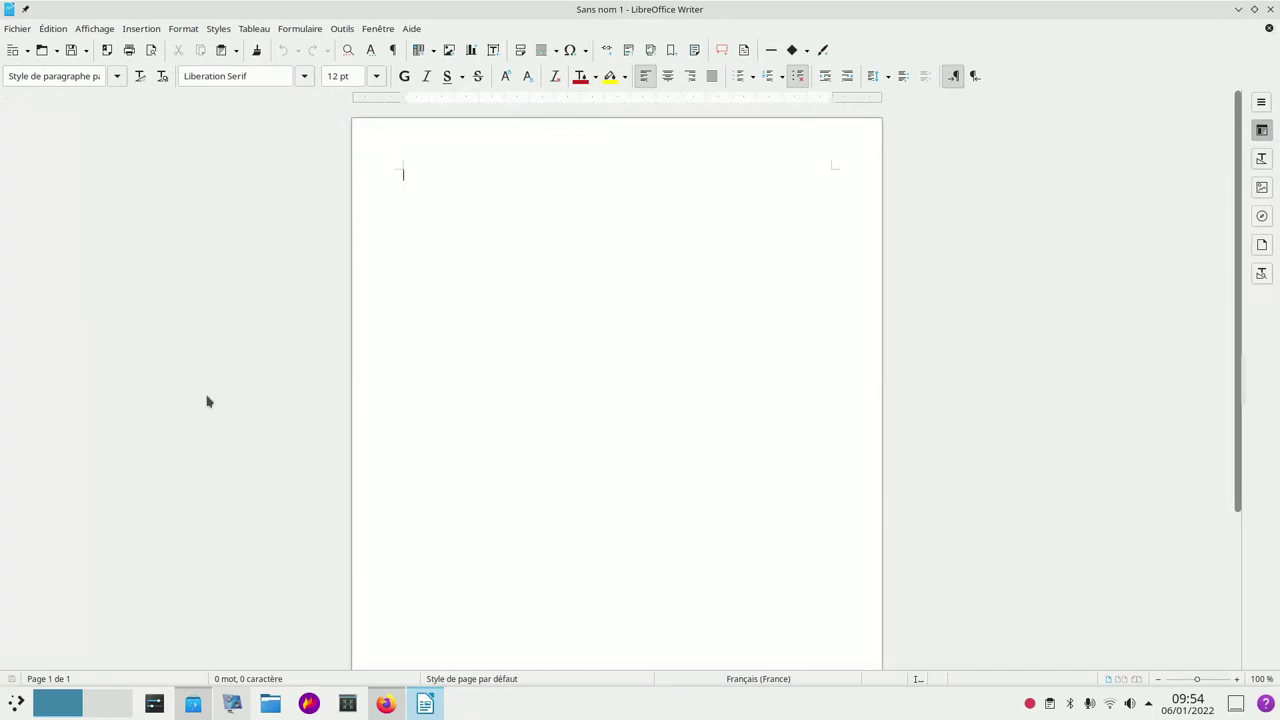
# Check the version information of LibreOffice in its About window, and close it.
pyautogui.click(410, 25)
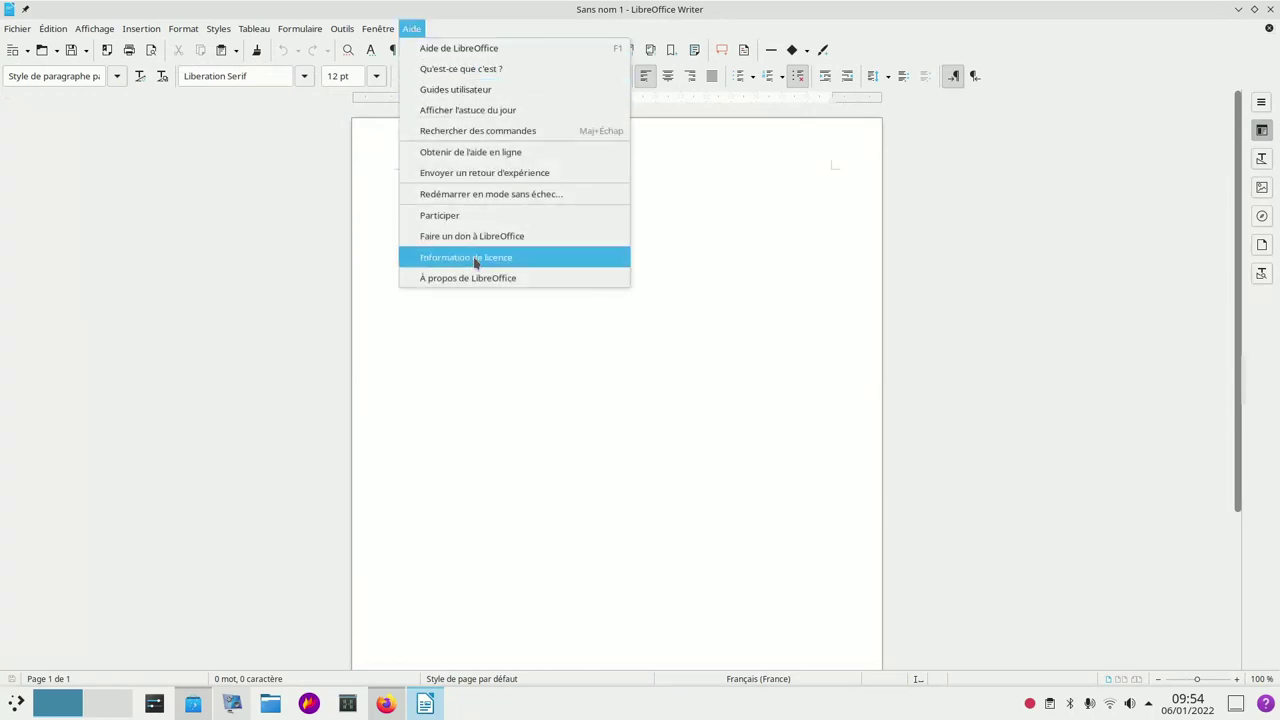
pyautogui.click(486, 280)
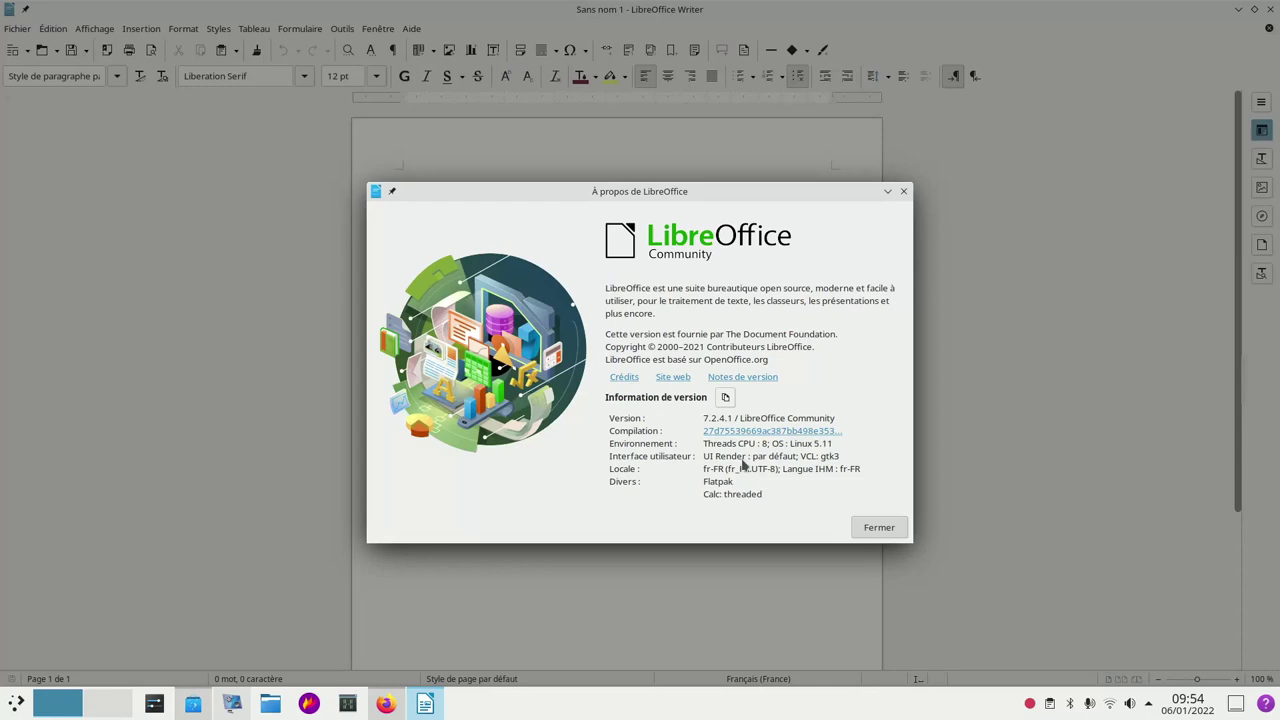
pyautogui.click(879, 528)
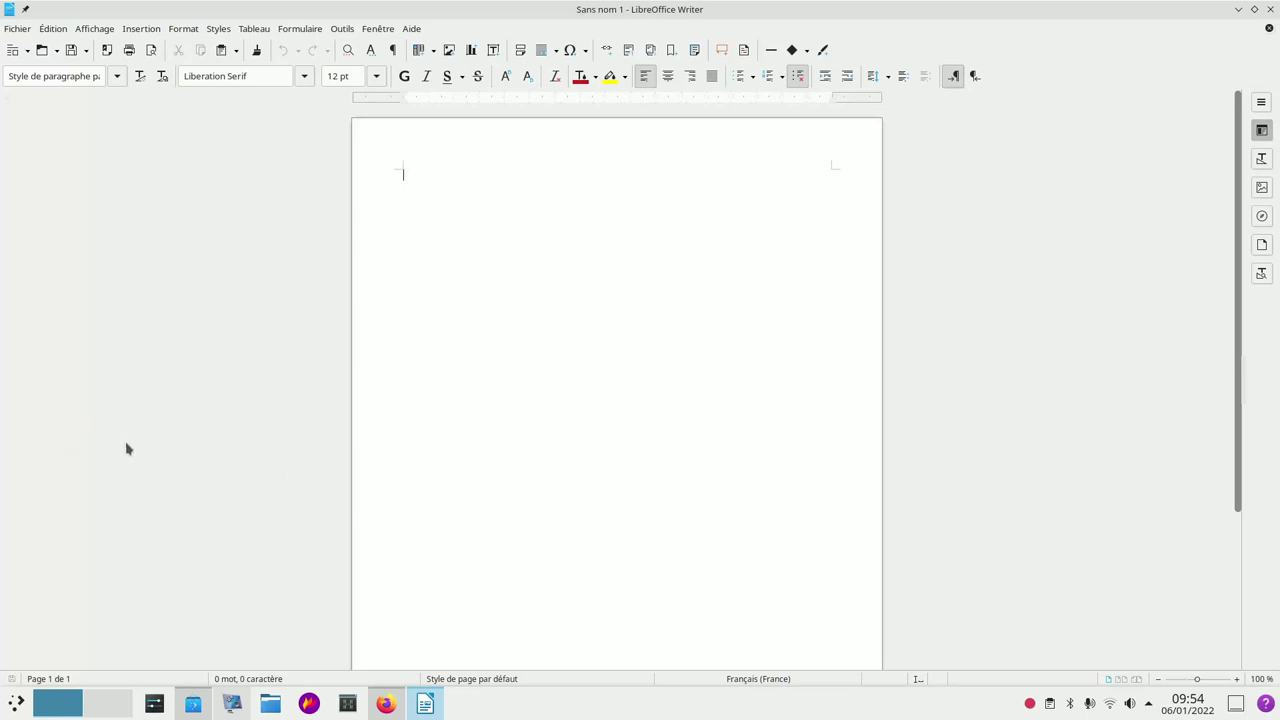
# Browse the installed Education and Internet applications, and switch to the KDE applications page in Firefox.
pyautogui.click(16, 703)
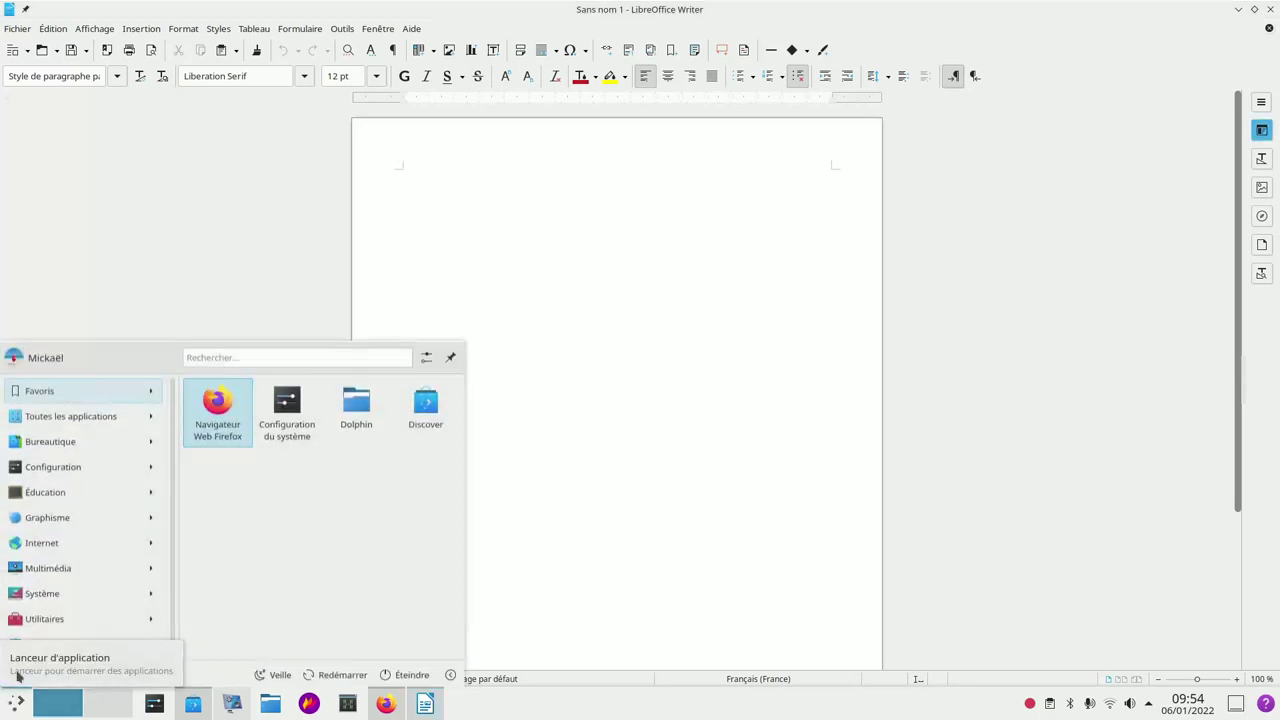
pyautogui.moveTo(37, 493)
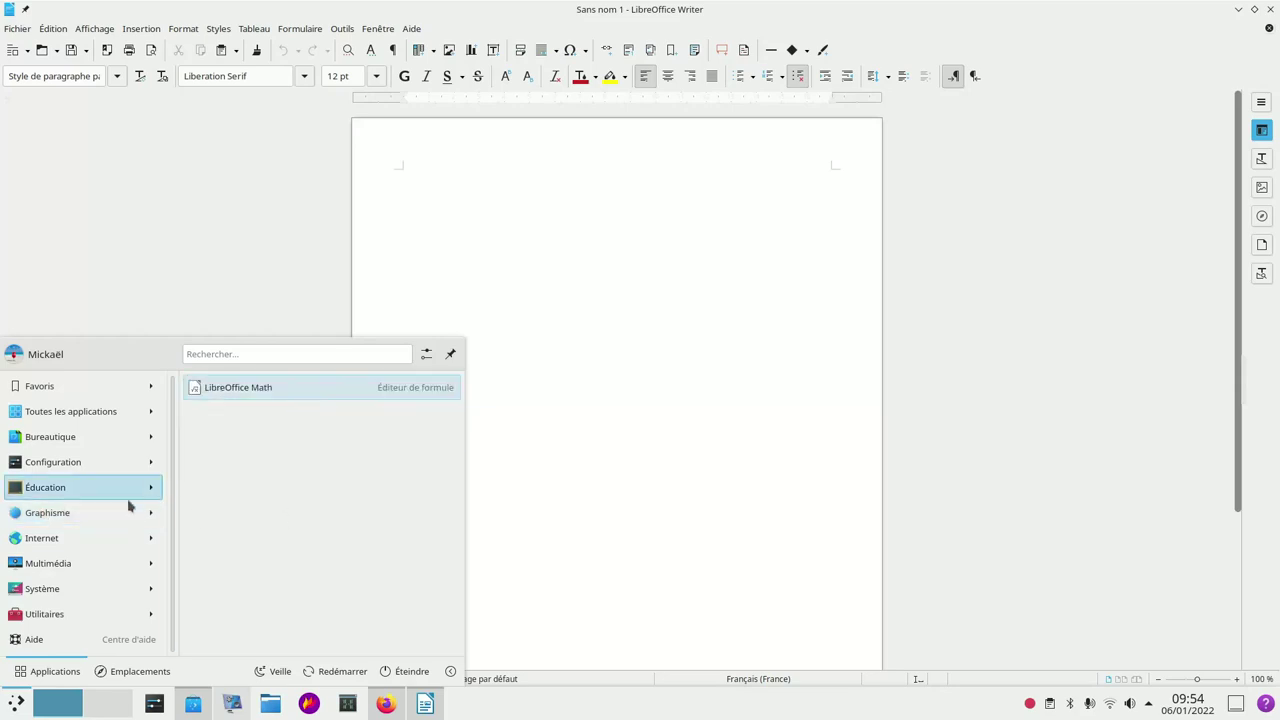
pyautogui.moveTo(66, 545)
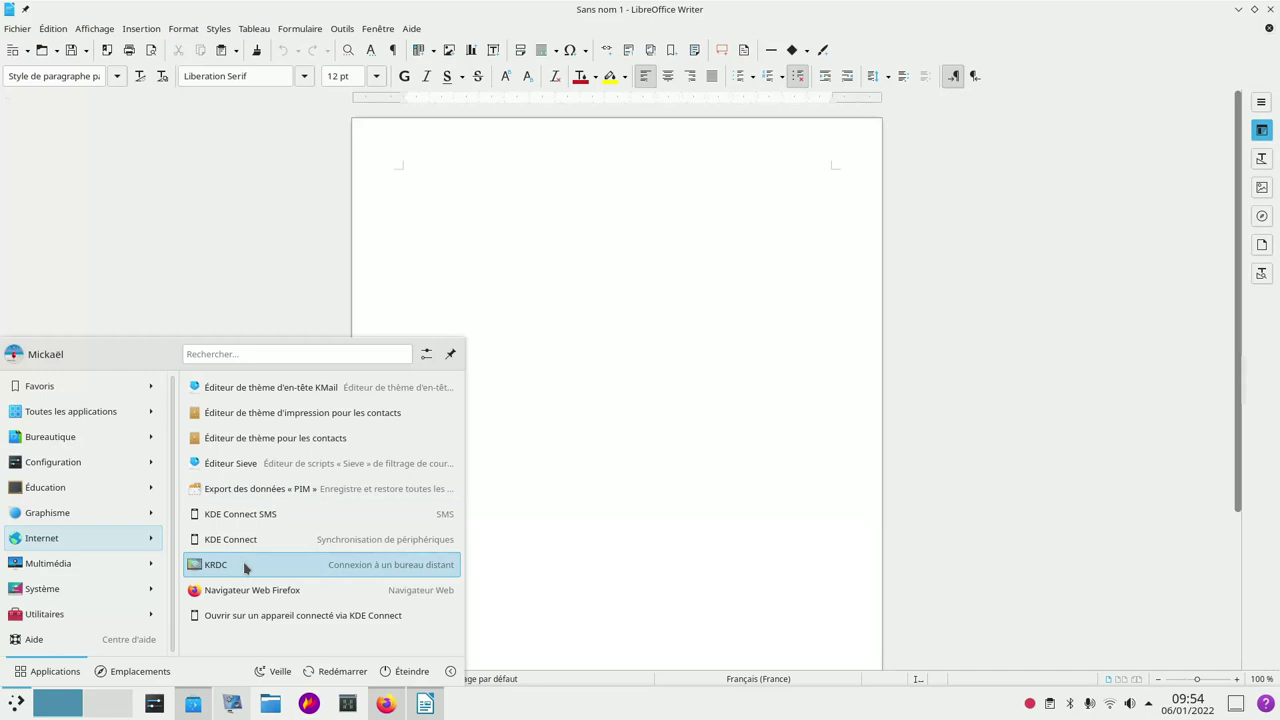
pyautogui.click(385, 704)
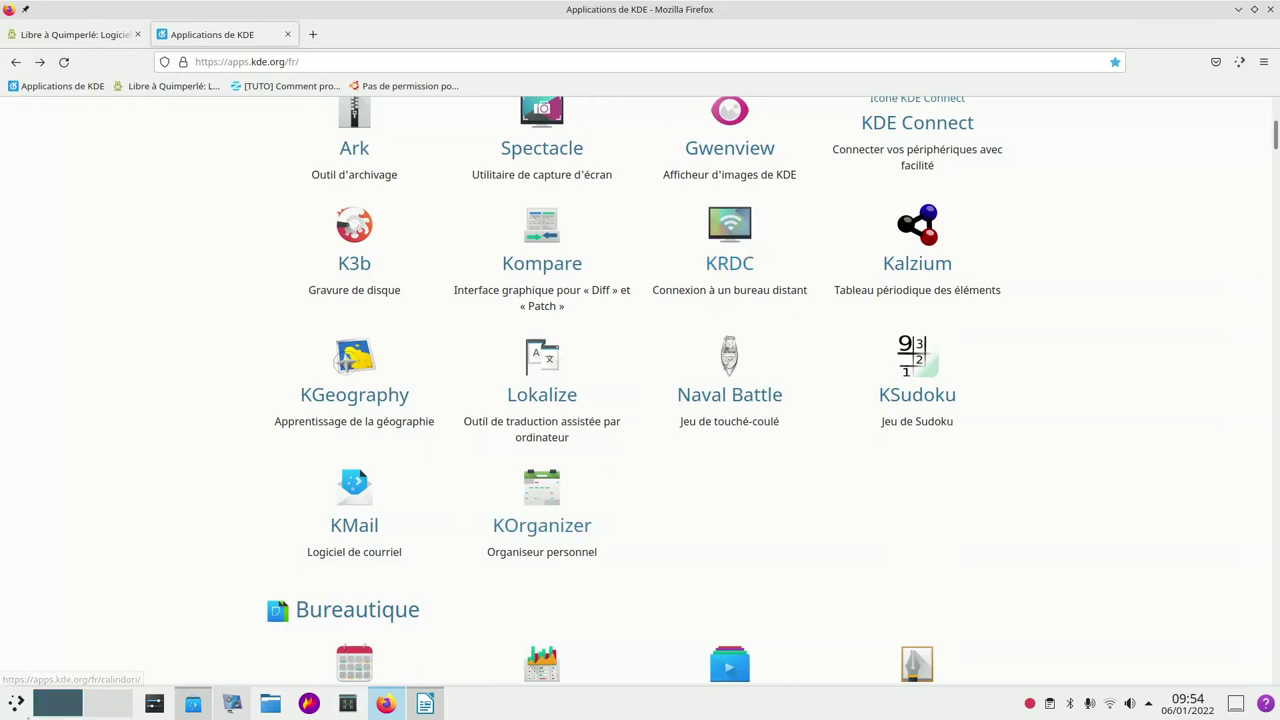
# Launch KRDC and connect over VNC to the remote desktop 192.168.1.22, keeping the default host configuration.
pyautogui.click(10, 704)
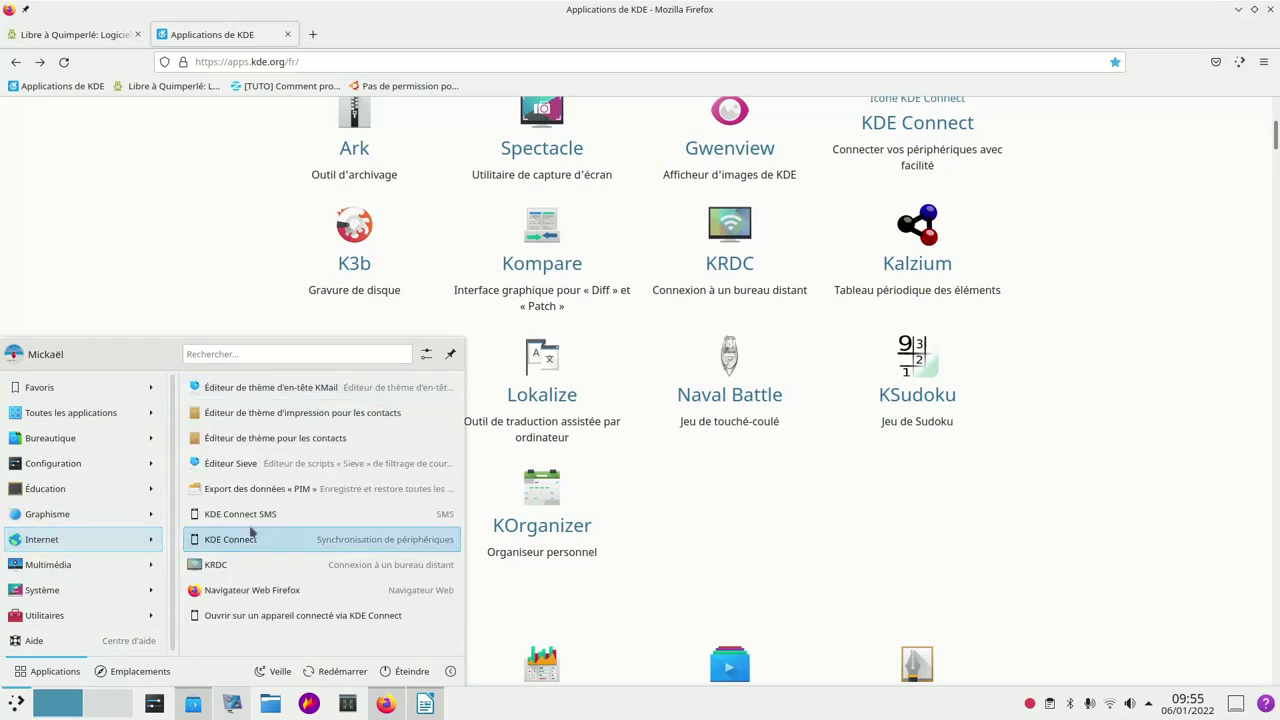
pyautogui.click(243, 566)
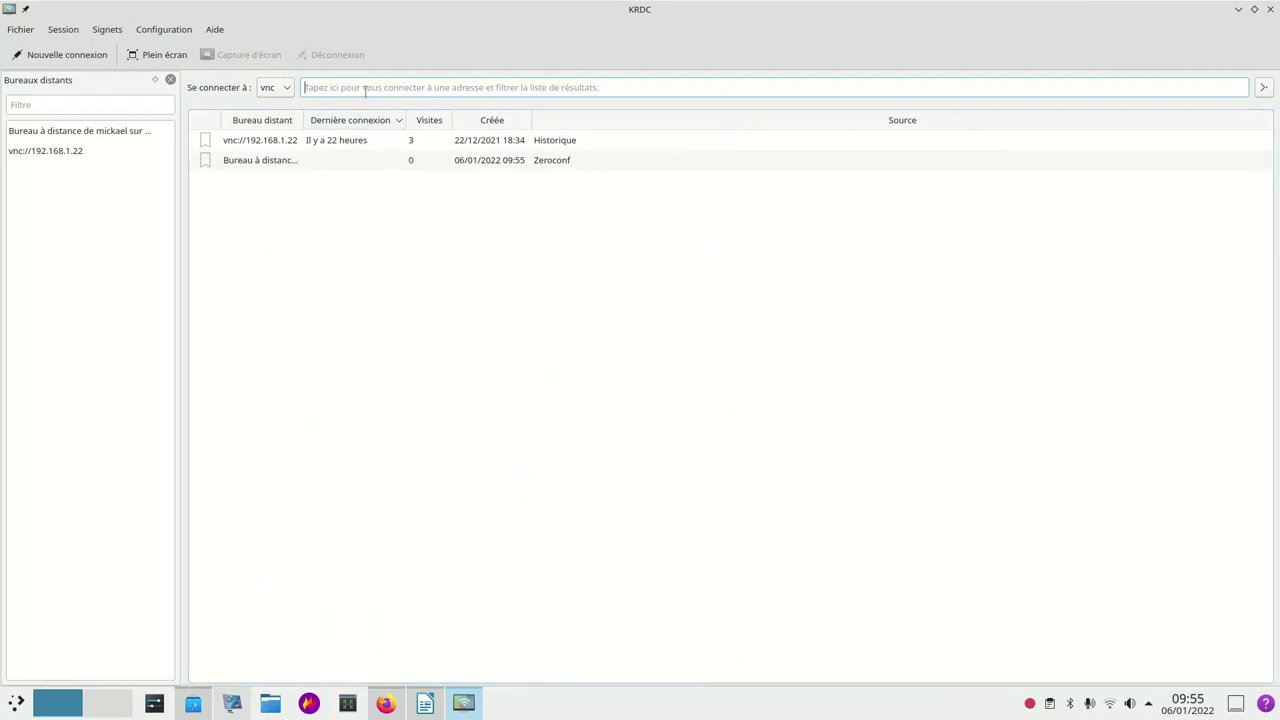
pyautogui.click(278, 145)
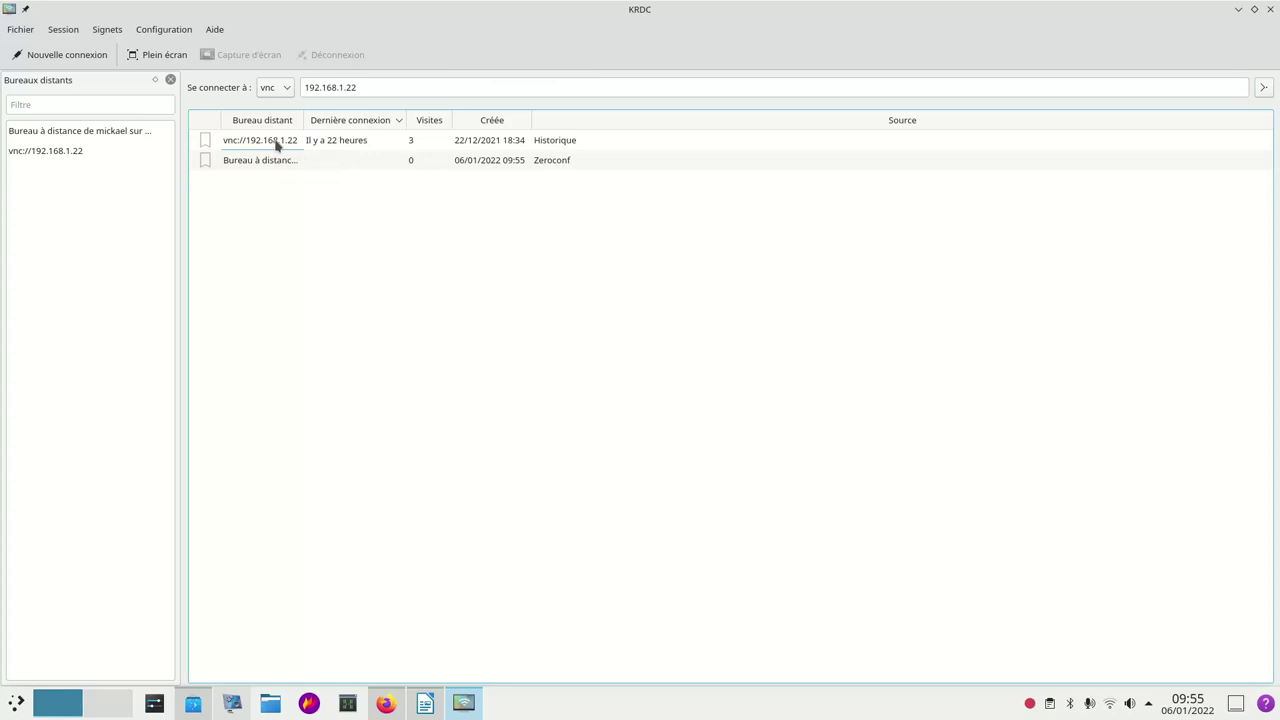
pyautogui.click(1263, 88)
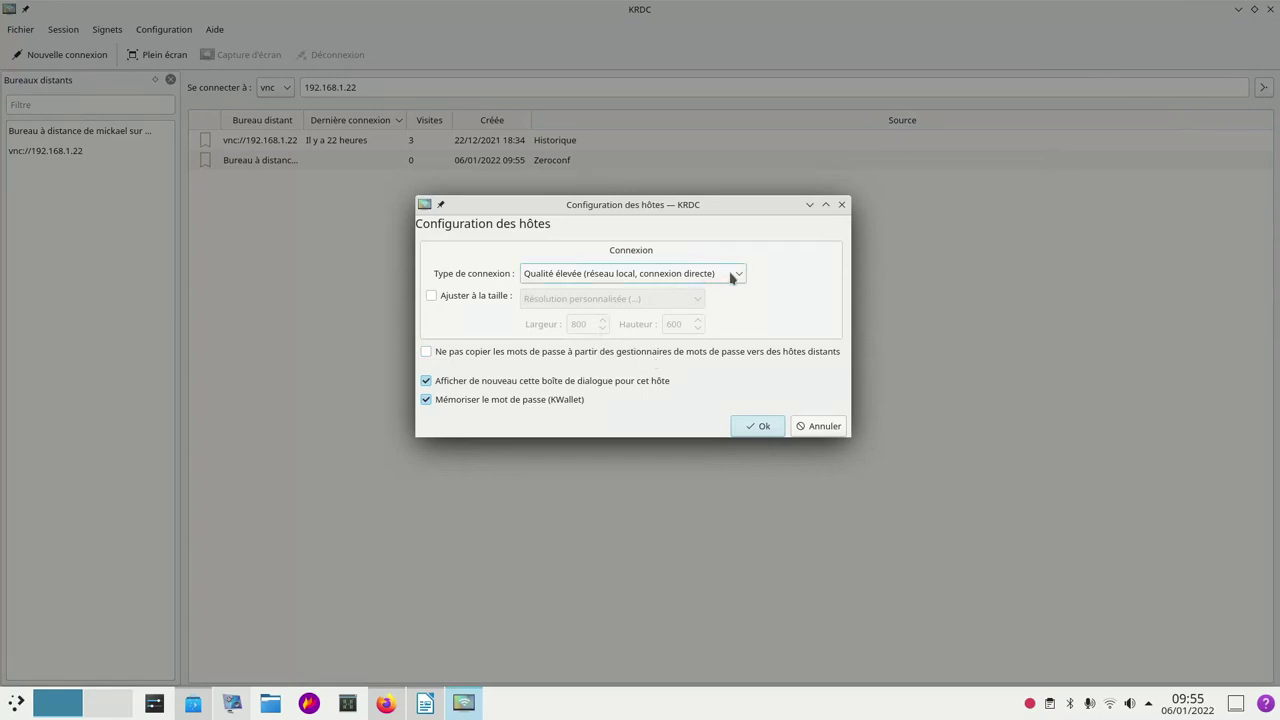
pyautogui.click(756, 428)
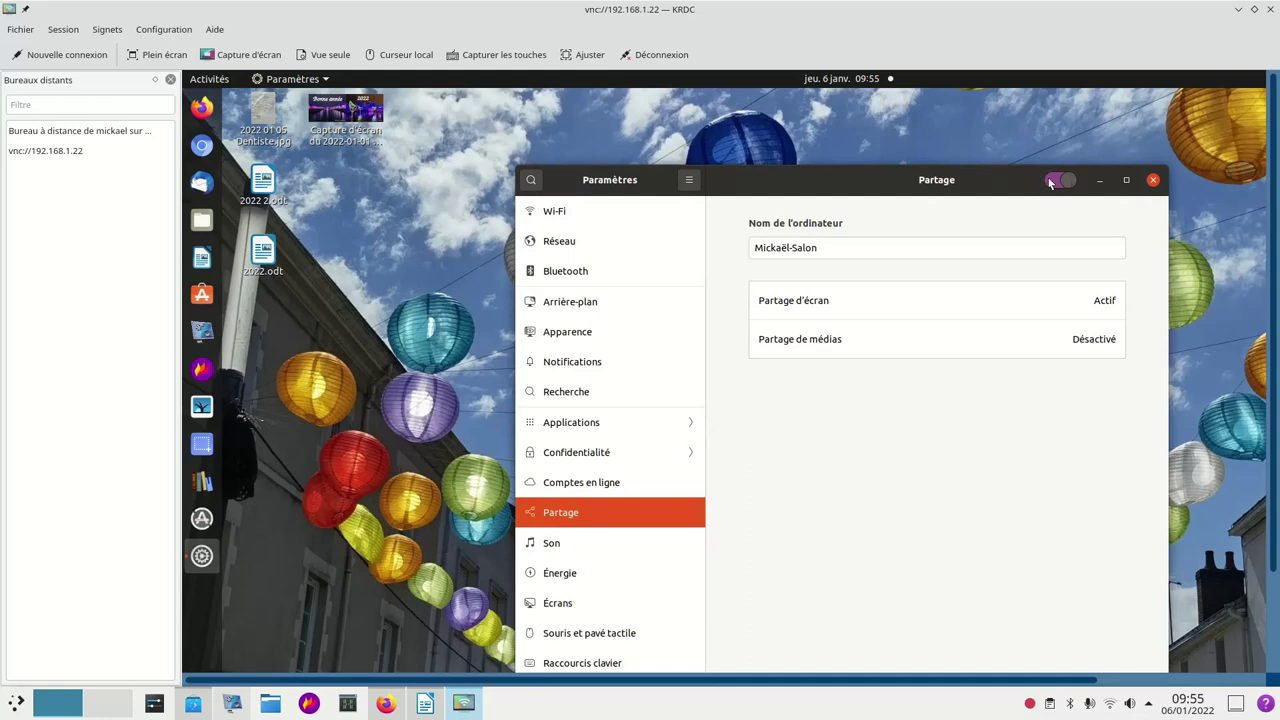
# Review the screen sharing options in the remote computer's sharing settings, and close them.
pyautogui.click(935, 300)
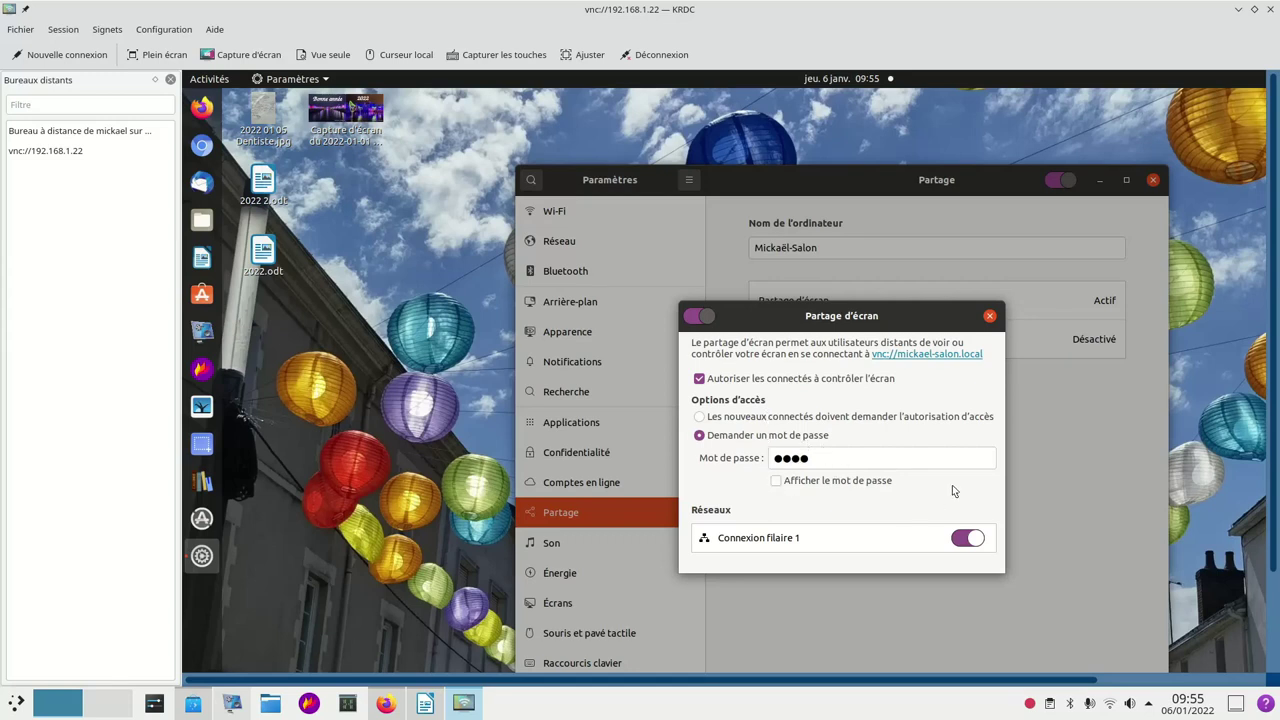
pyautogui.click(990, 317)
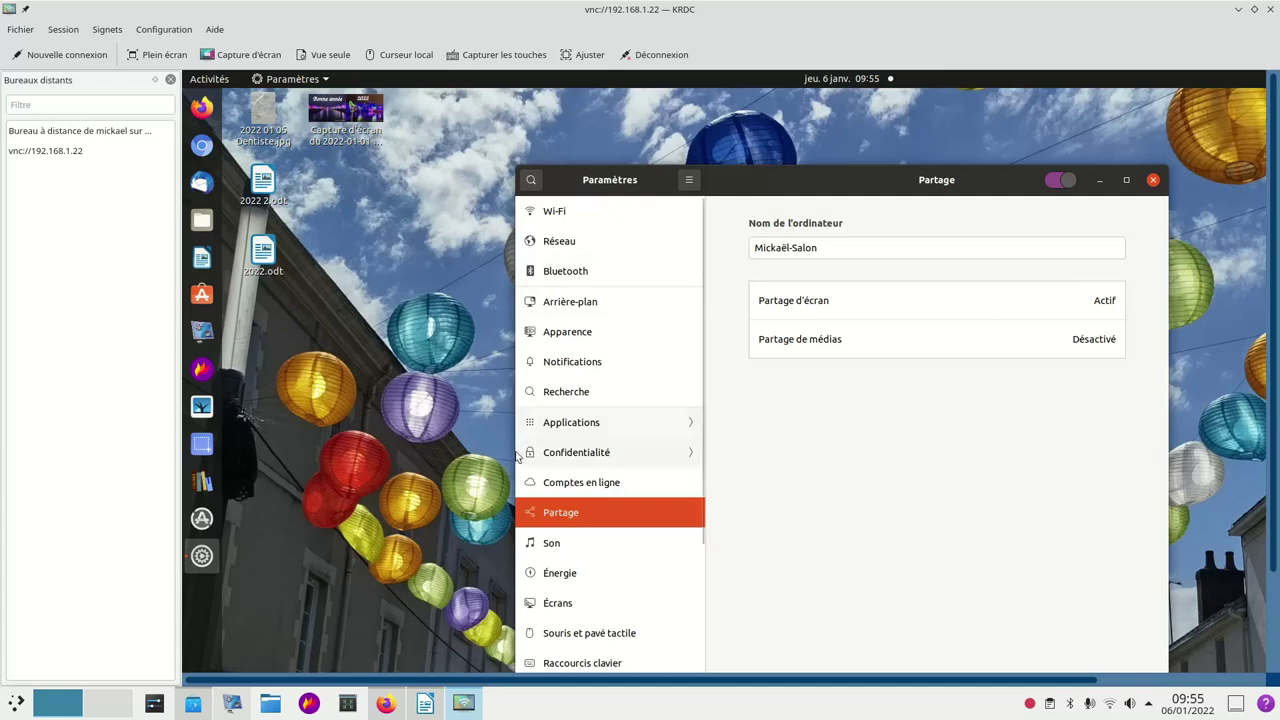
# Launch KDE Connect from the Internet applications and open the remembered phone NOH-NX9.
pyautogui.click(16, 703)
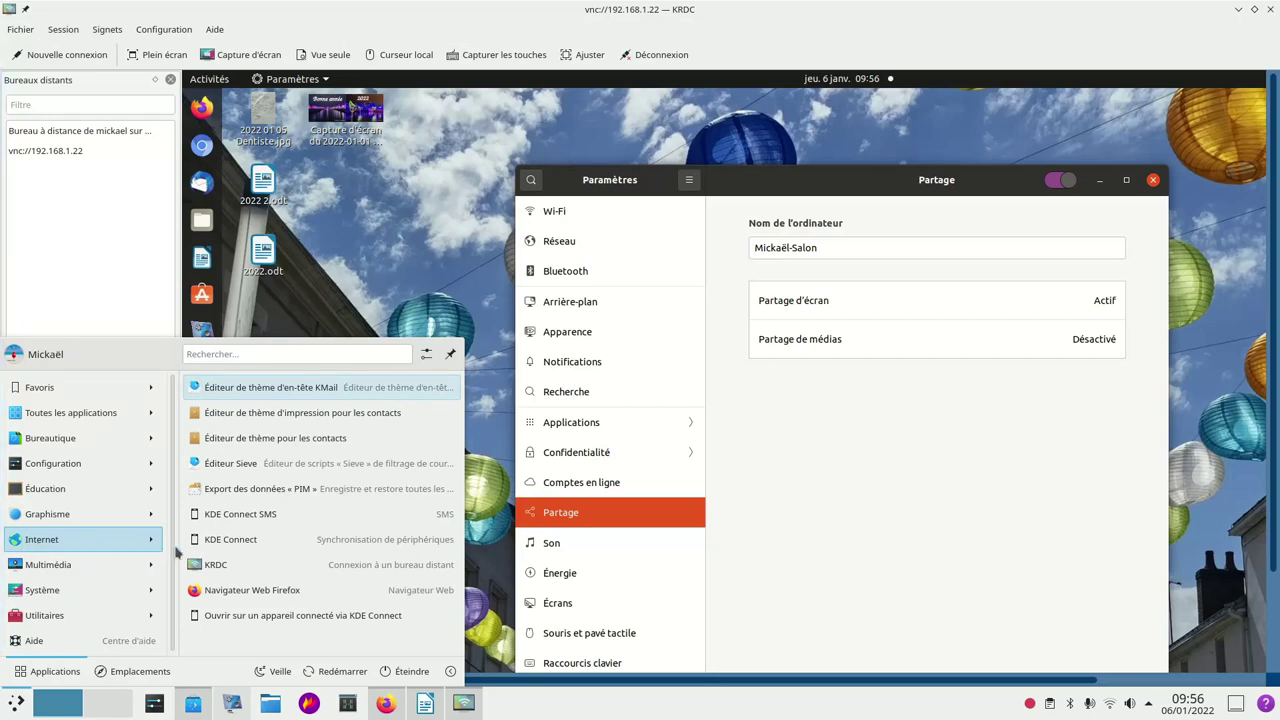
pyautogui.click(295, 540)
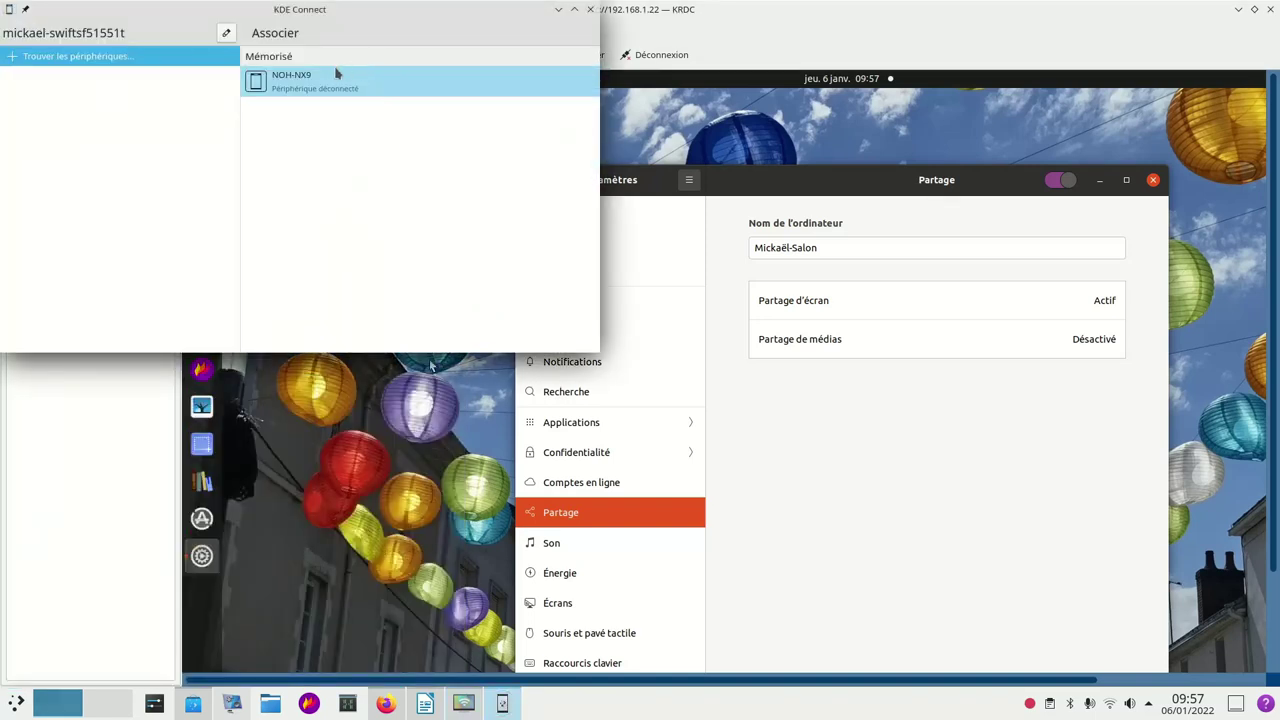
pyautogui.click(320, 82)
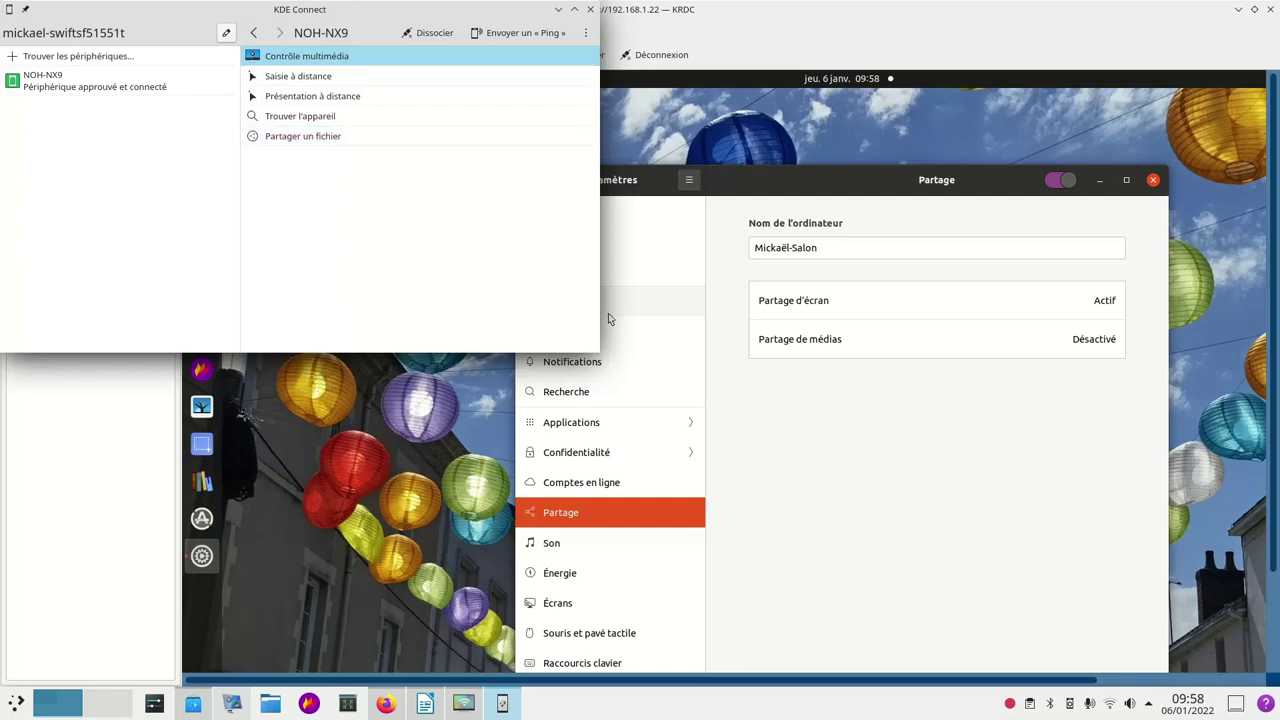
# Make the NOH-NX9 phone ring using its KDE Connect actions in the system tray.
pyautogui.click(1071, 702)
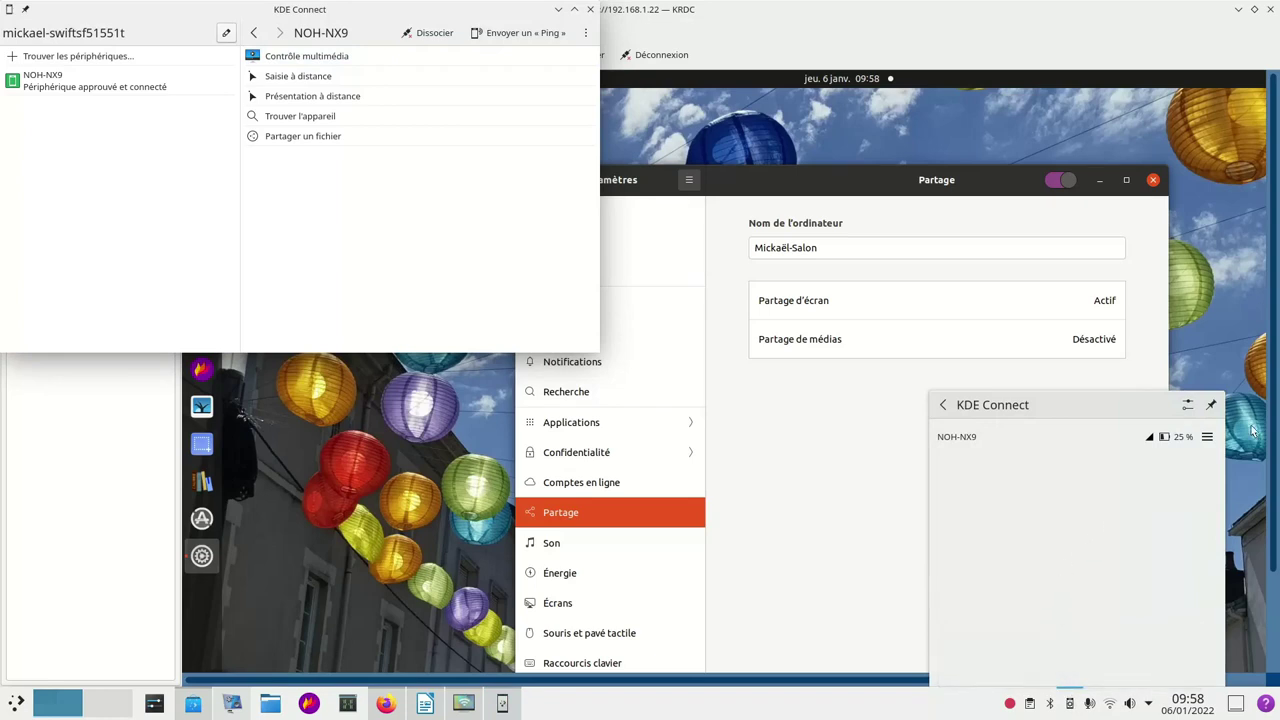
pyautogui.click(1207, 437)
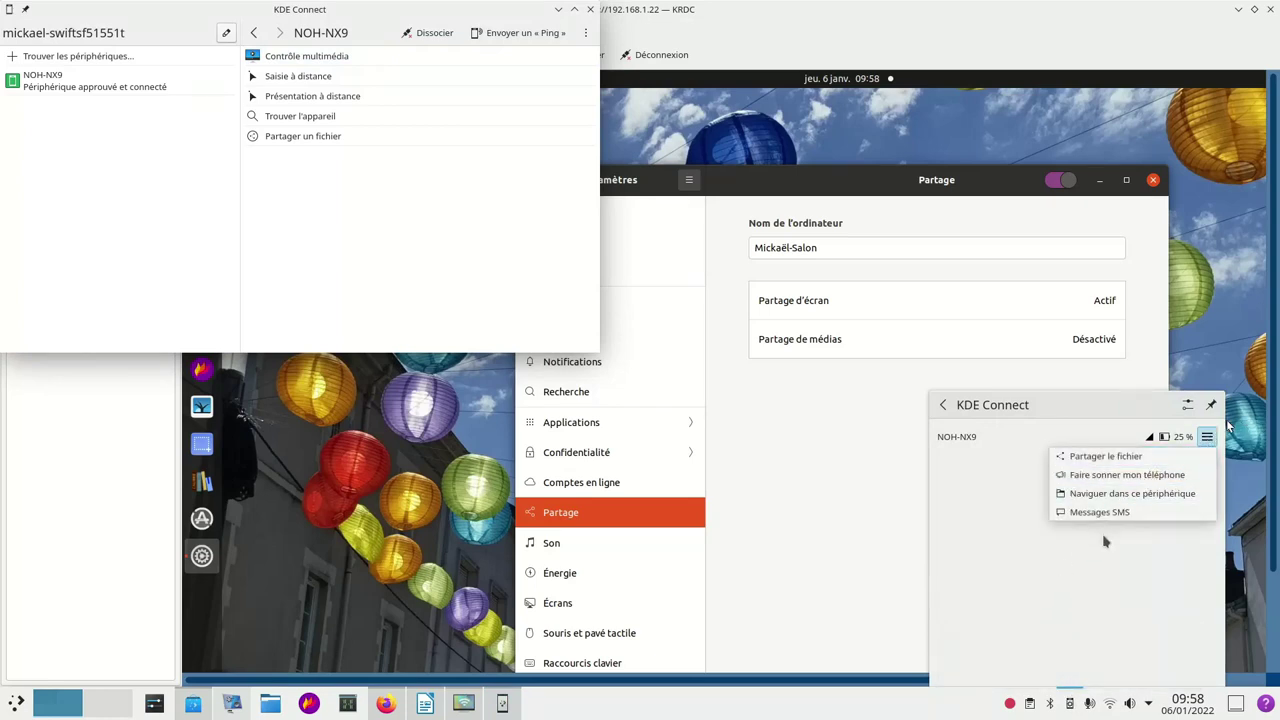
pyautogui.click(1107, 476)
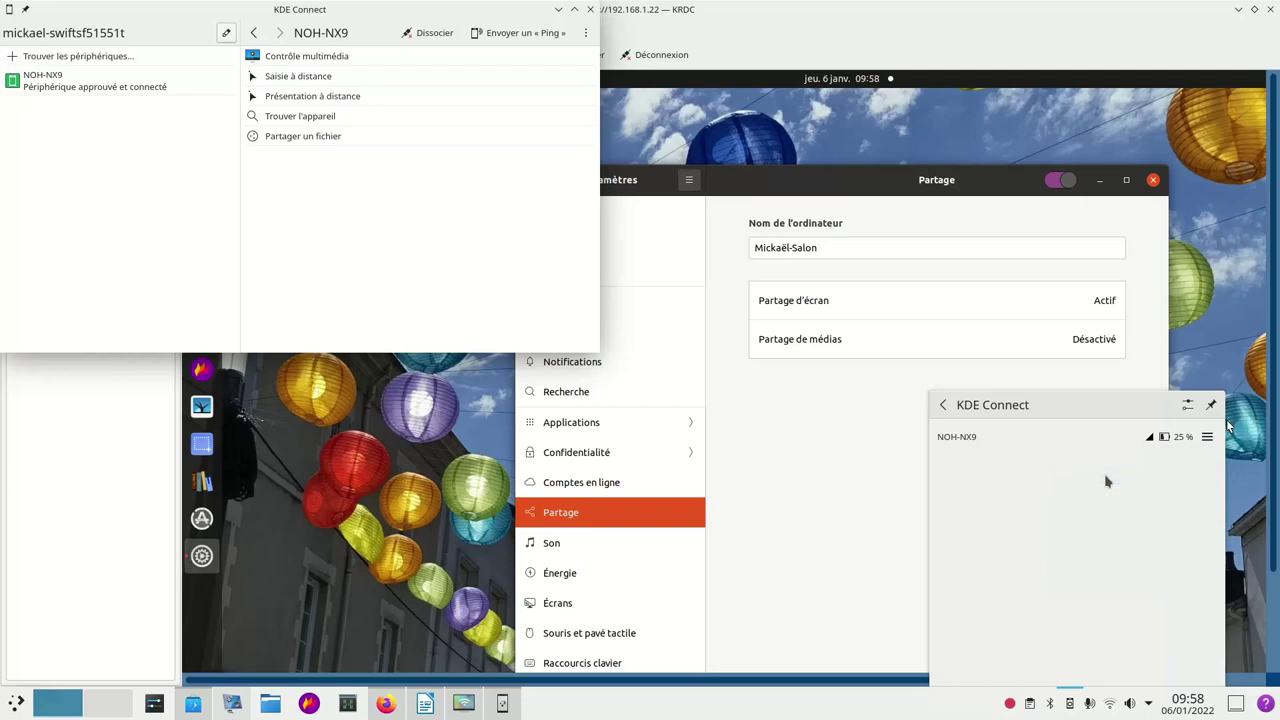
# Browse the NOH-NX9 phone's storage from KDE Connect and open its DCIM/Camera folder in Dolphin.
pyautogui.click(1207, 437)
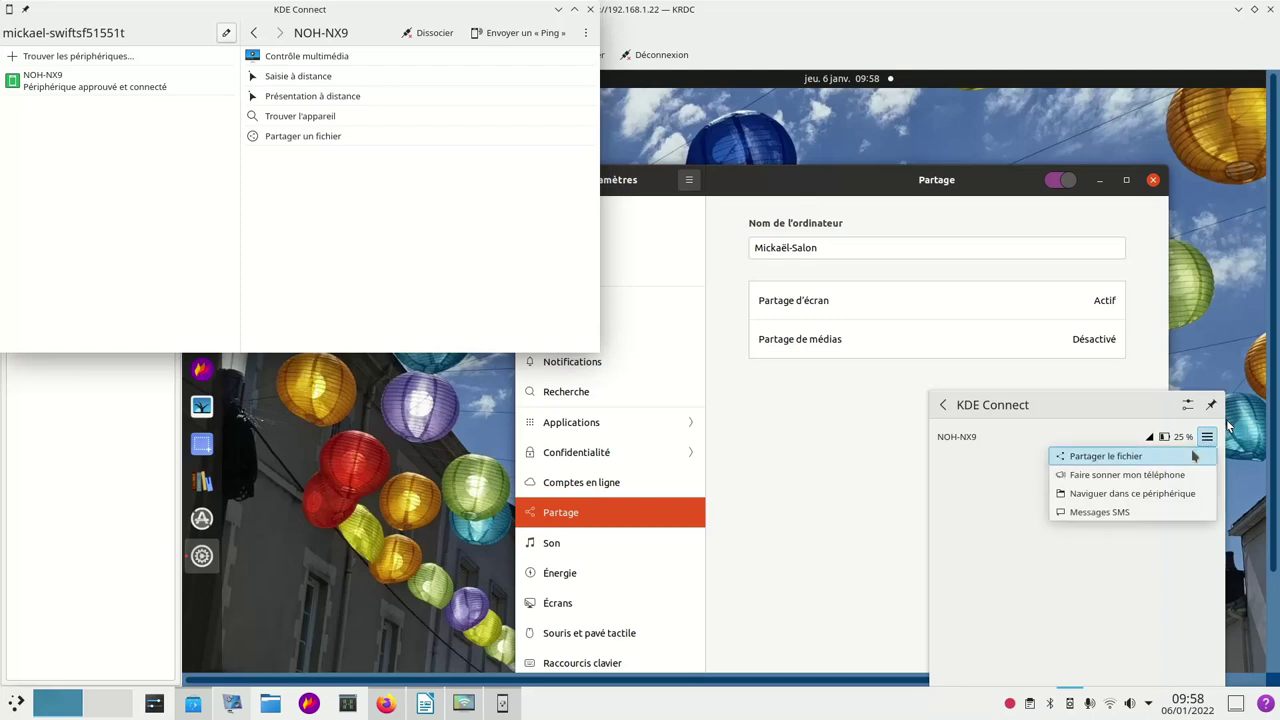
pyautogui.click(1097, 495)
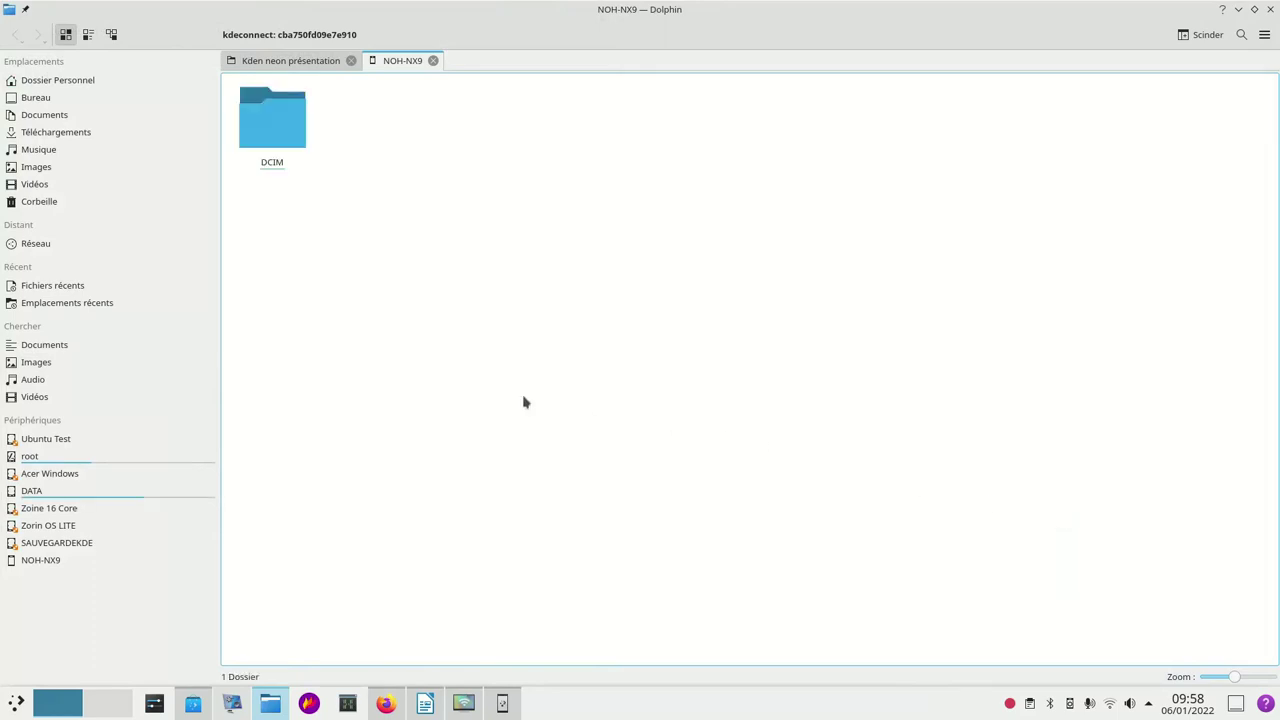
pyautogui.click(285, 119)
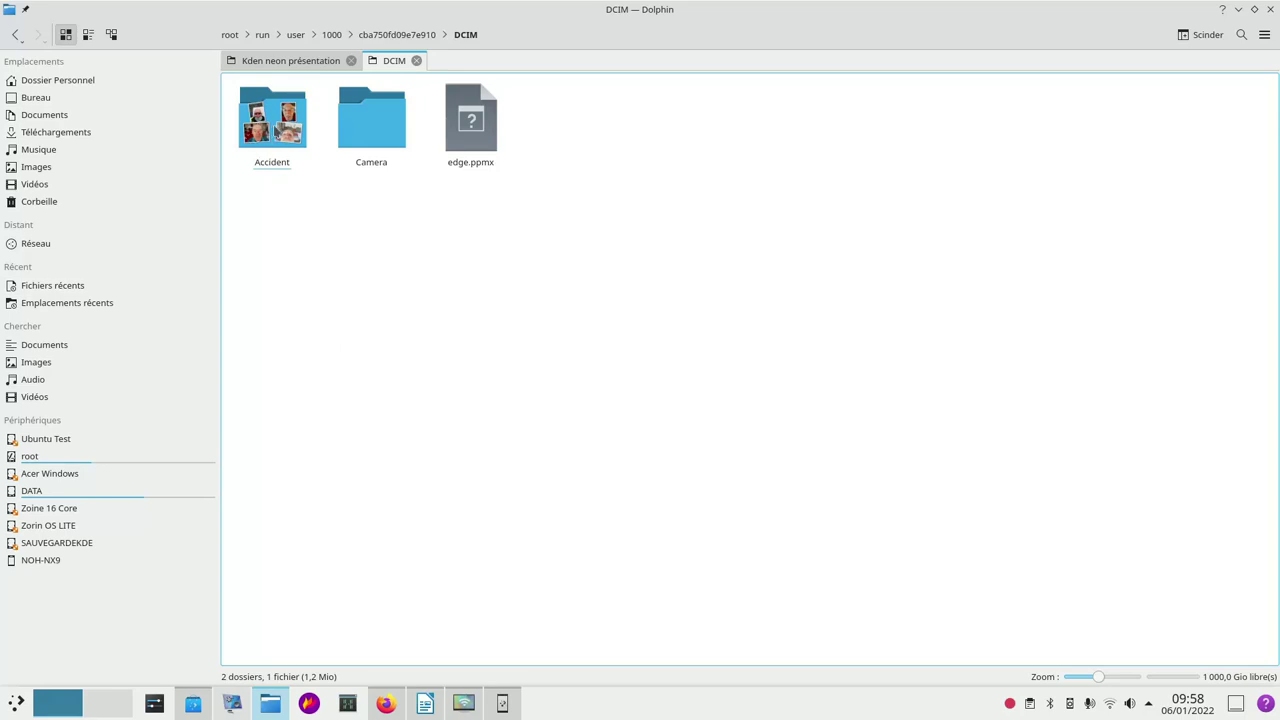
pyautogui.click(372, 130)
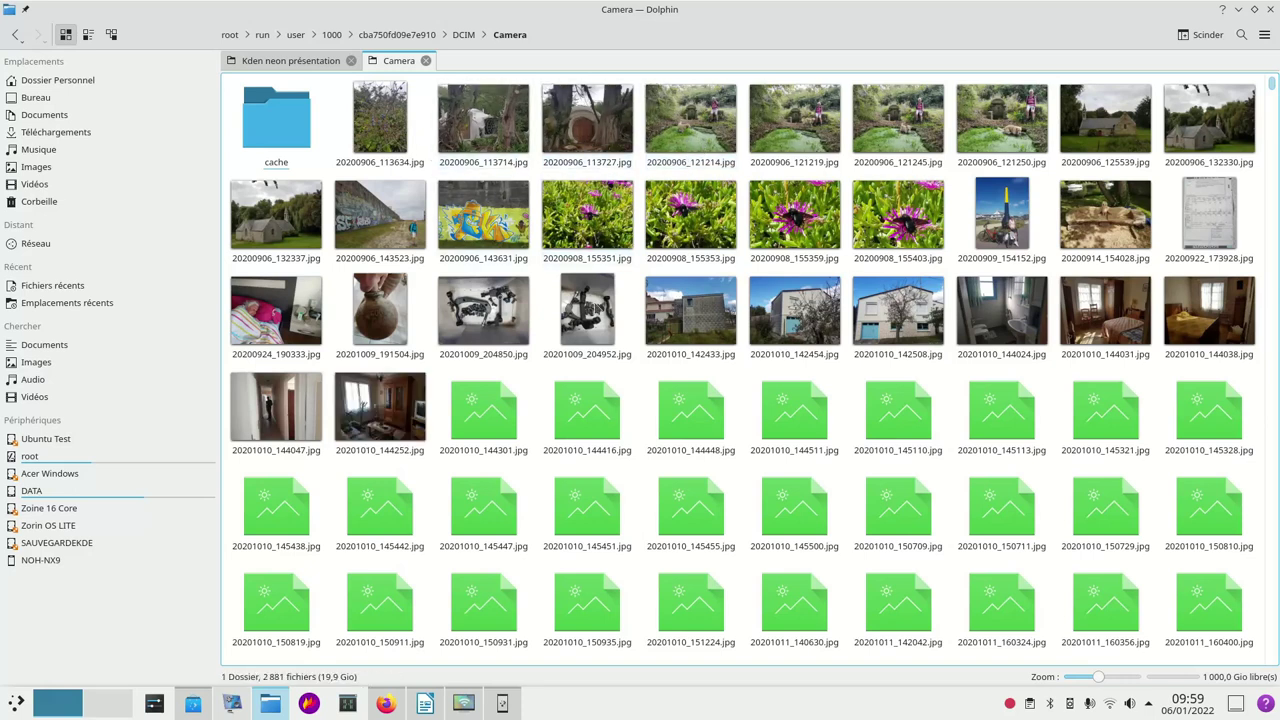
# Close the "Kden neon présentation" folder and go through the home folder to Images.
pyautogui.click(350, 61)
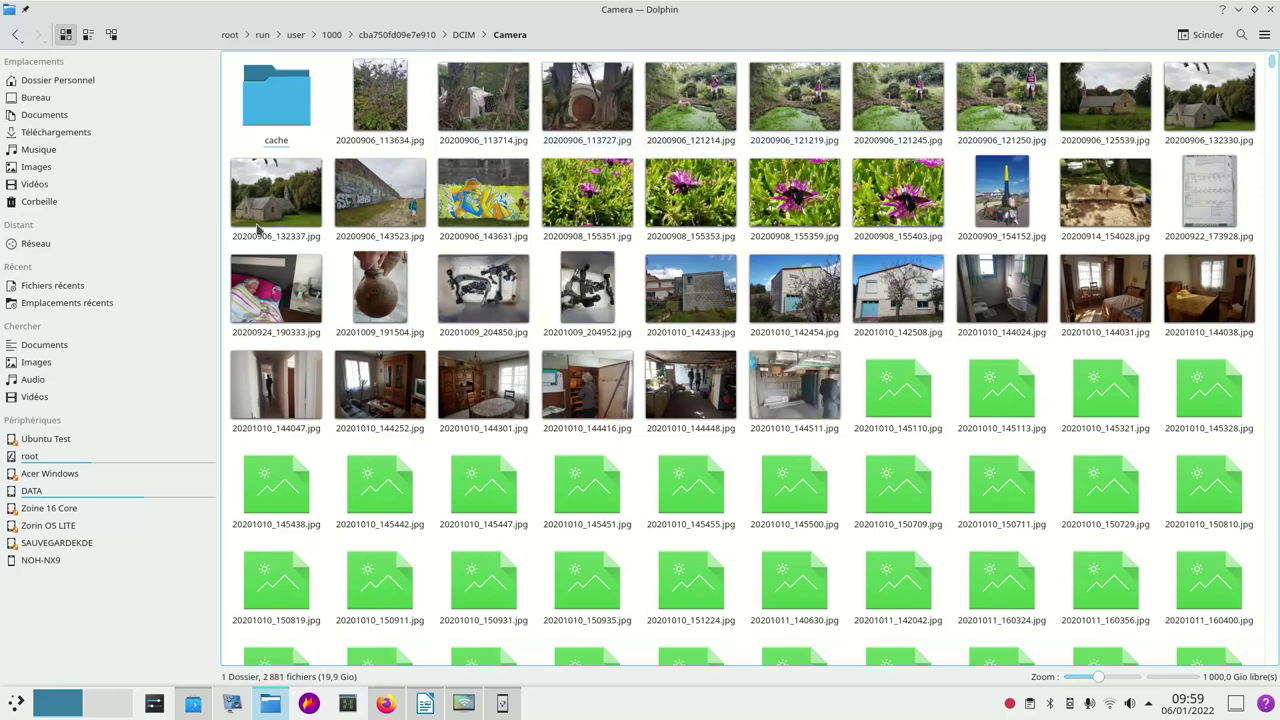
pyautogui.click(57, 80)
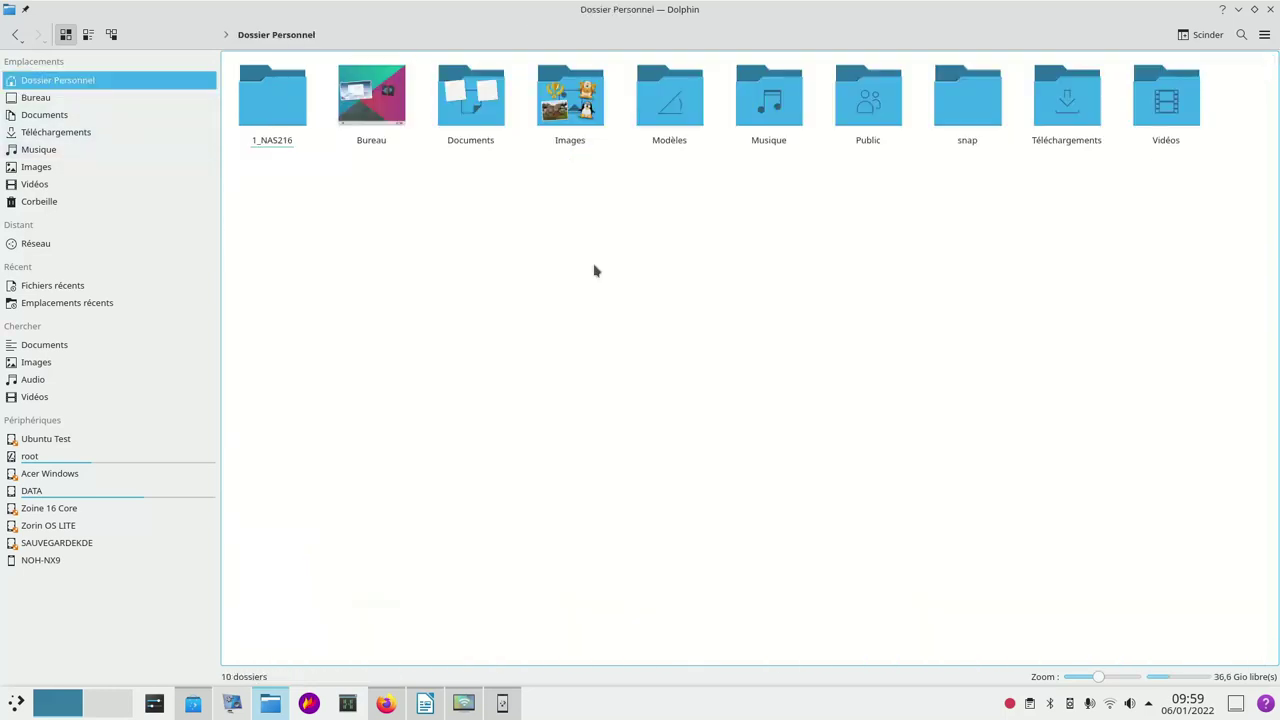
pyautogui.click(630, 27)
pyautogui.click(50, 168)
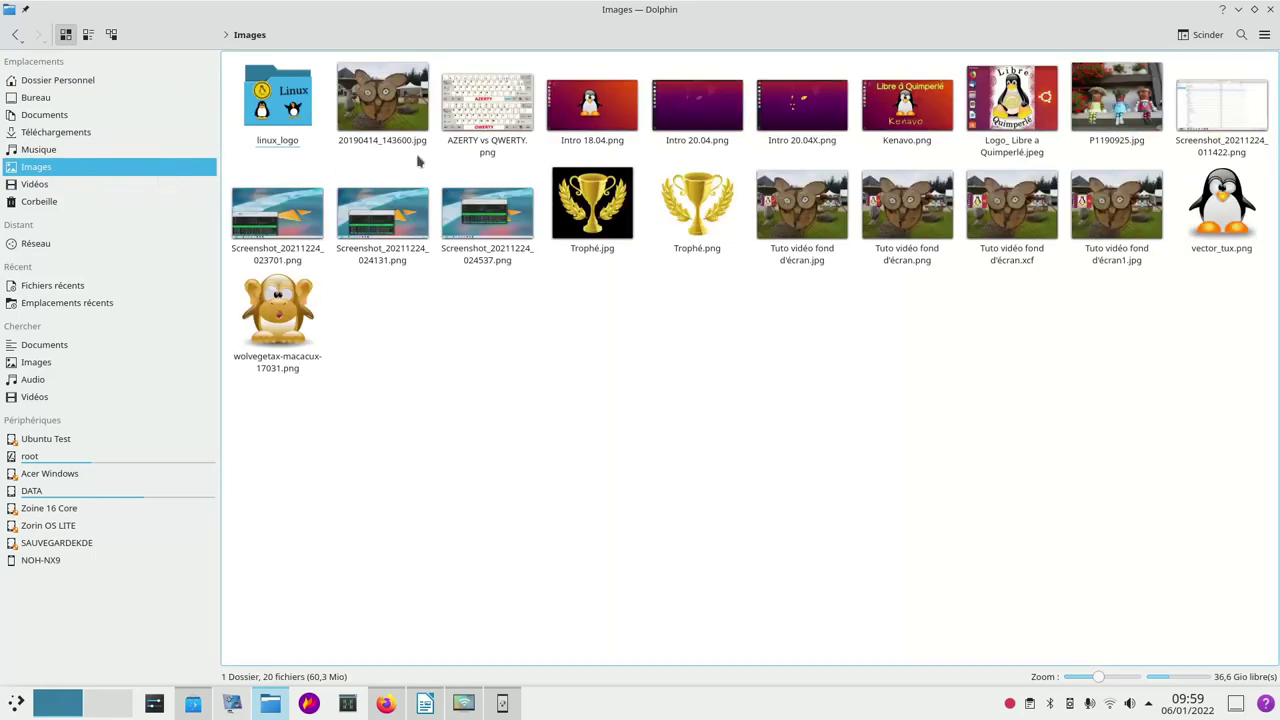
# Compare the compact and details views of the Images folder, check the available column options, and return to icon view.
pyautogui.click(86, 35)
pyautogui.click(111, 34)
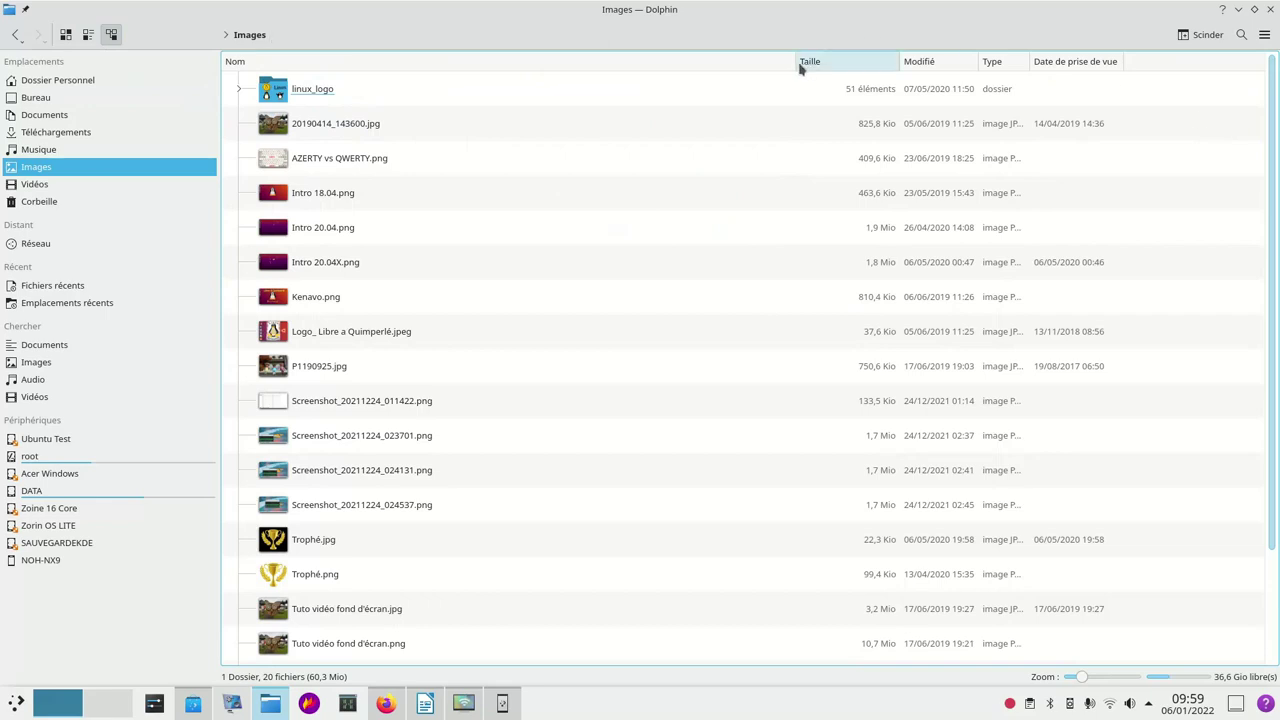
pyautogui.rightClick(1174, 63)
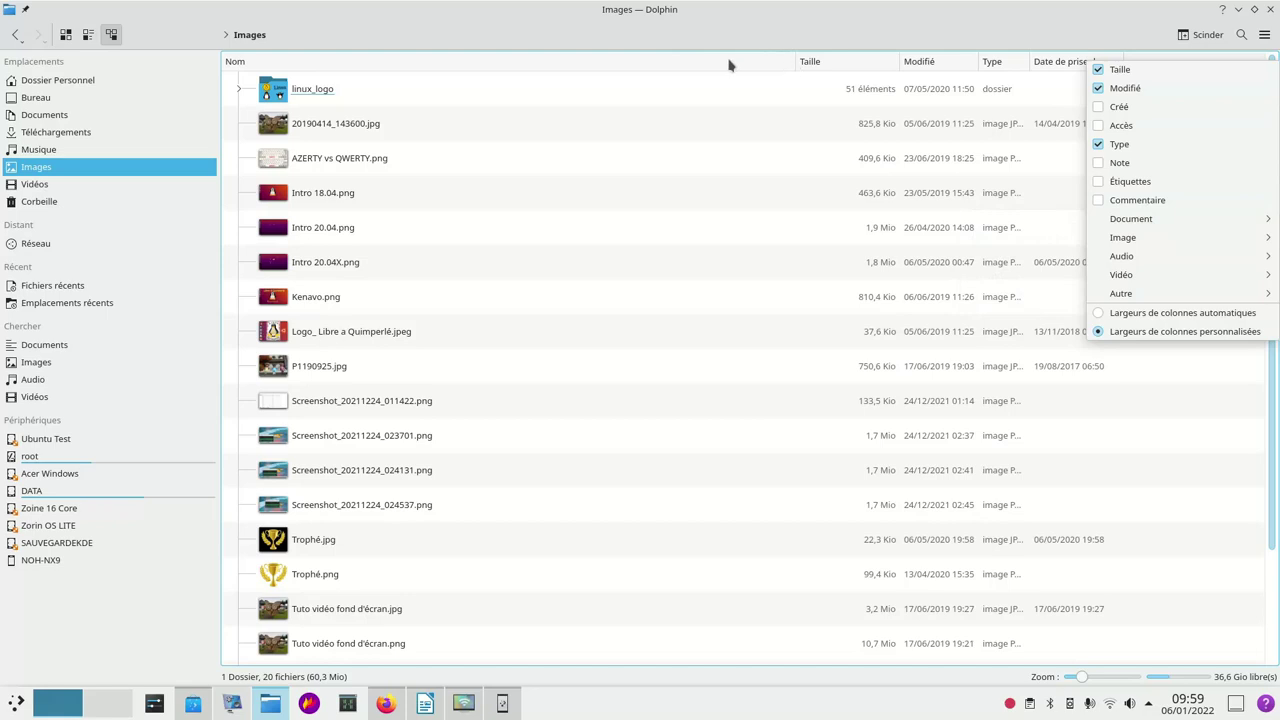
pyautogui.click(65, 34)
pyautogui.click(66, 35)
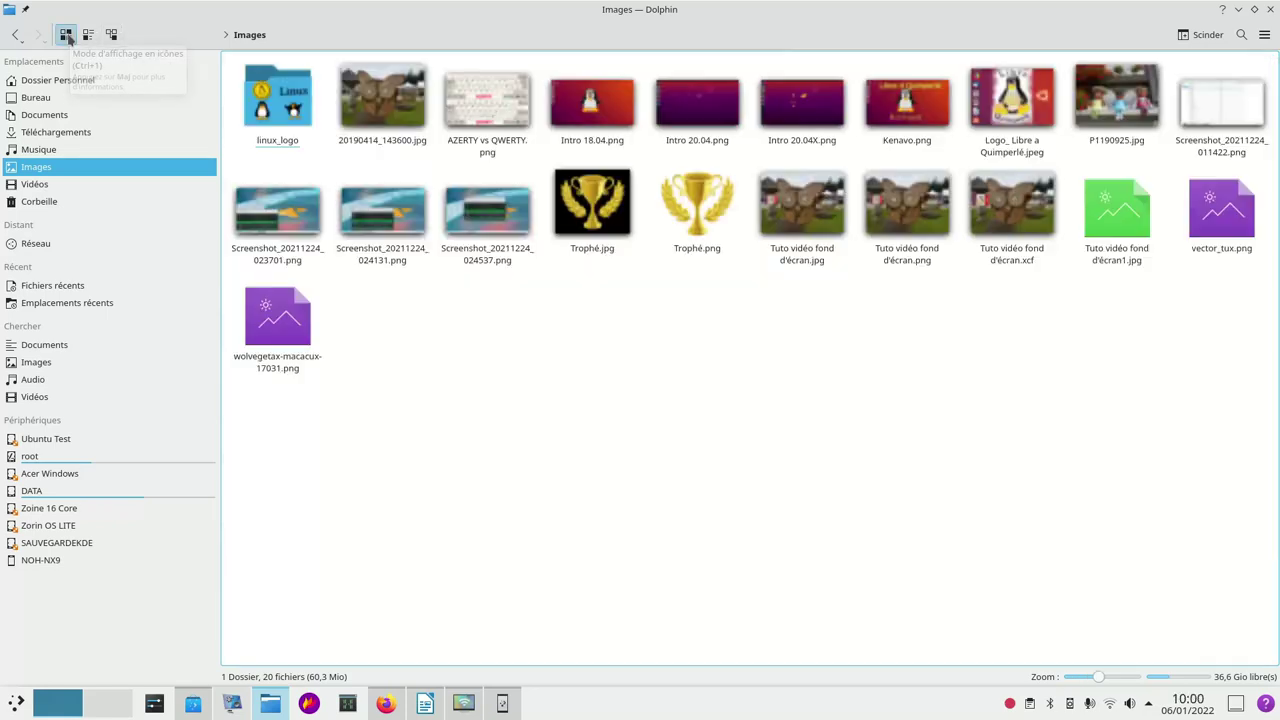
# Split the file view into two panes and show the Vidéos folder in the second pane.
pyautogui.click(1205, 36)
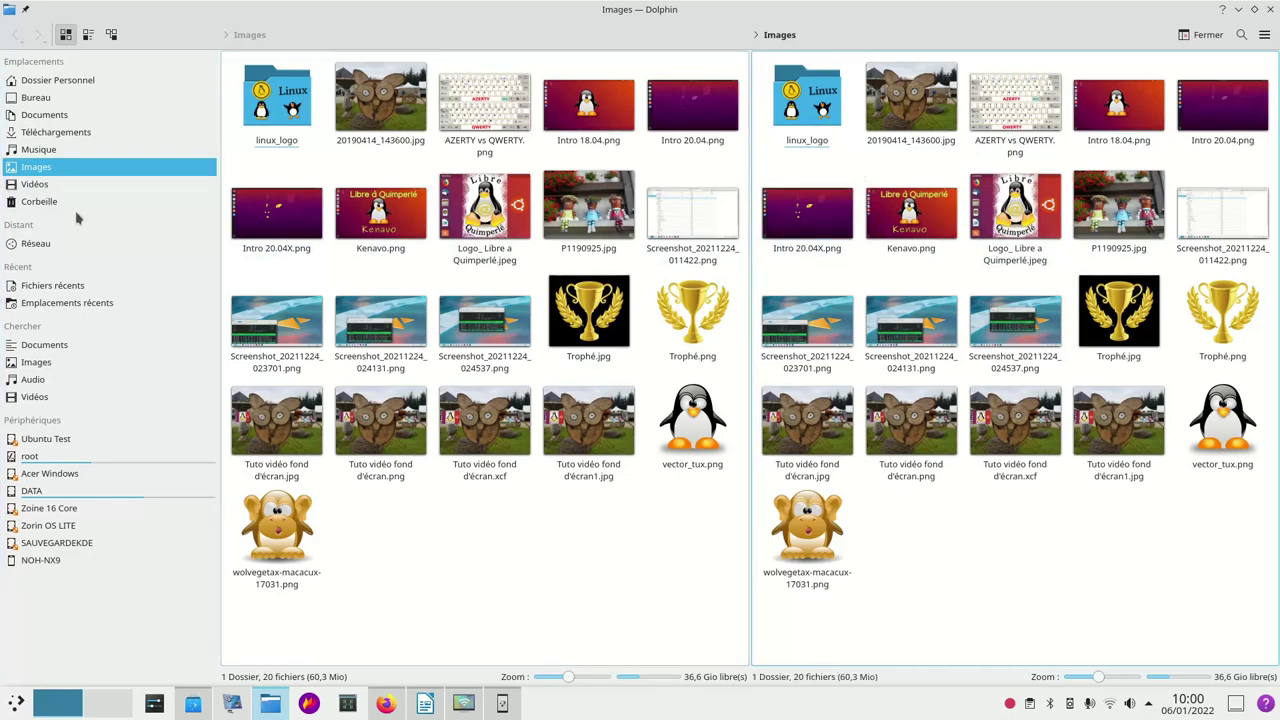
pyautogui.click(48, 189)
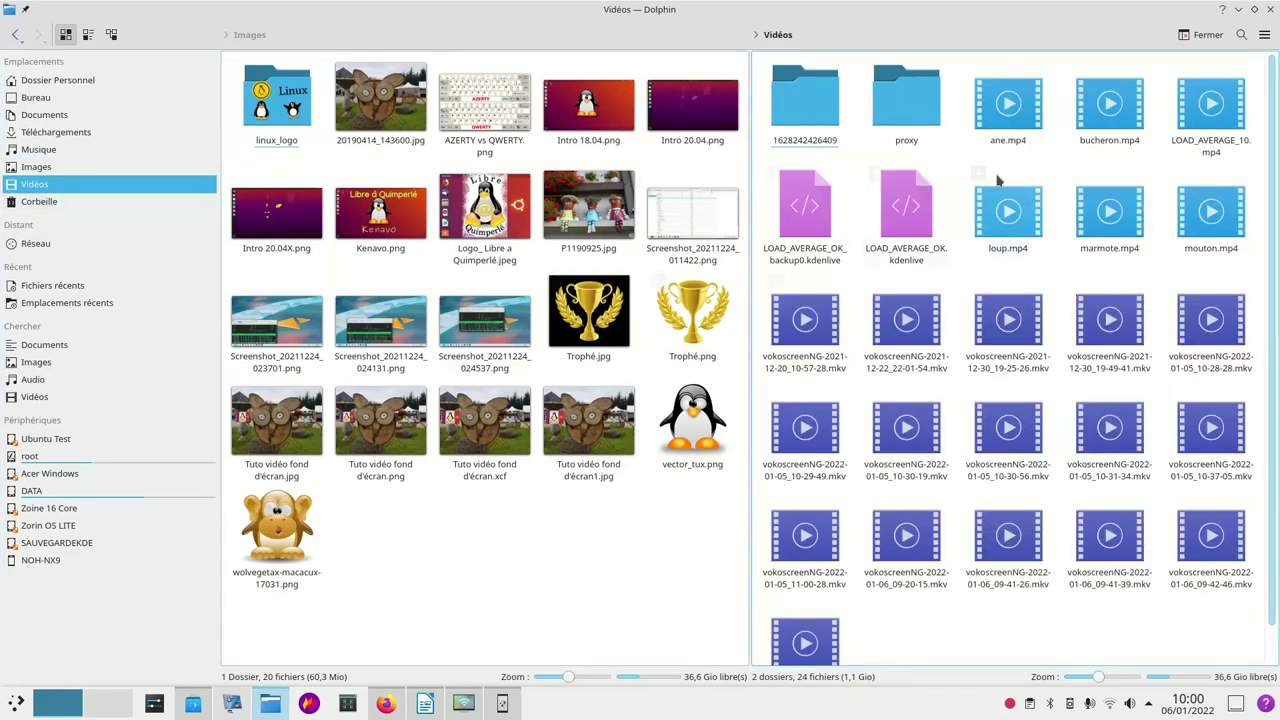
# Move Trophé.png from the Images folder to the Vidéos folder.
pyautogui.click(535, 272)
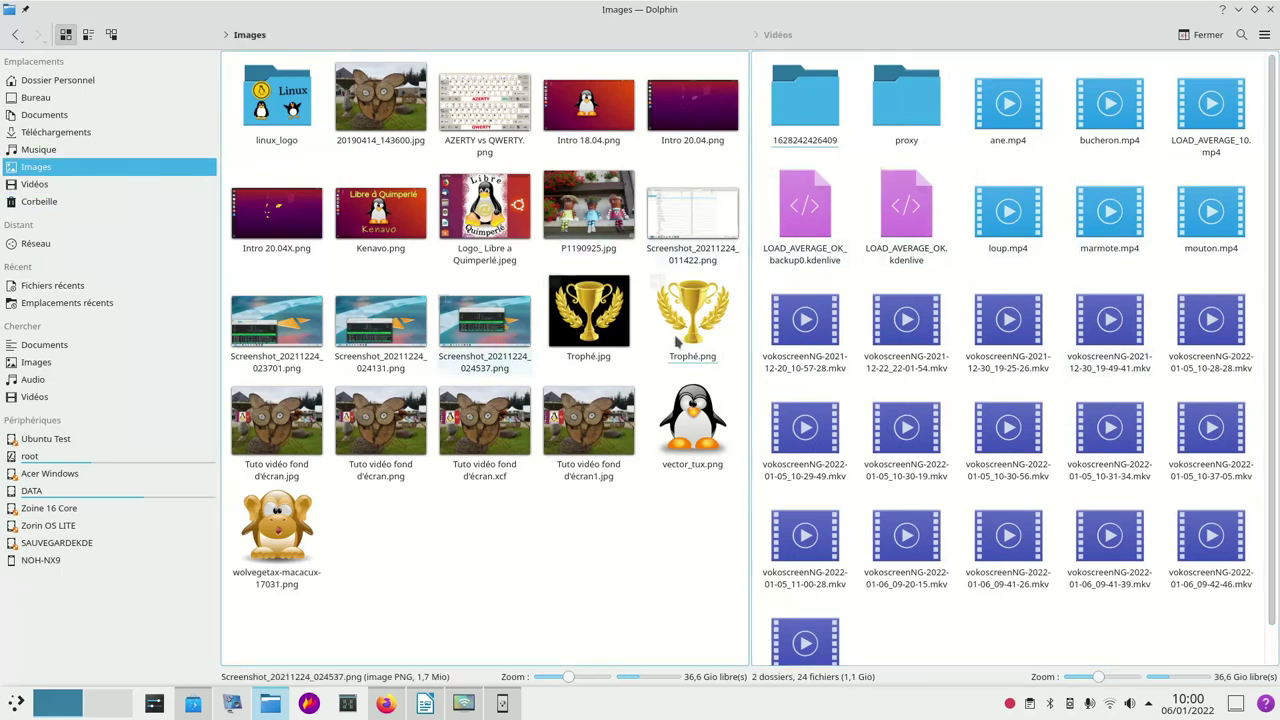
pyautogui.moveTo(690, 318); pyautogui.dragTo(1075, 328)
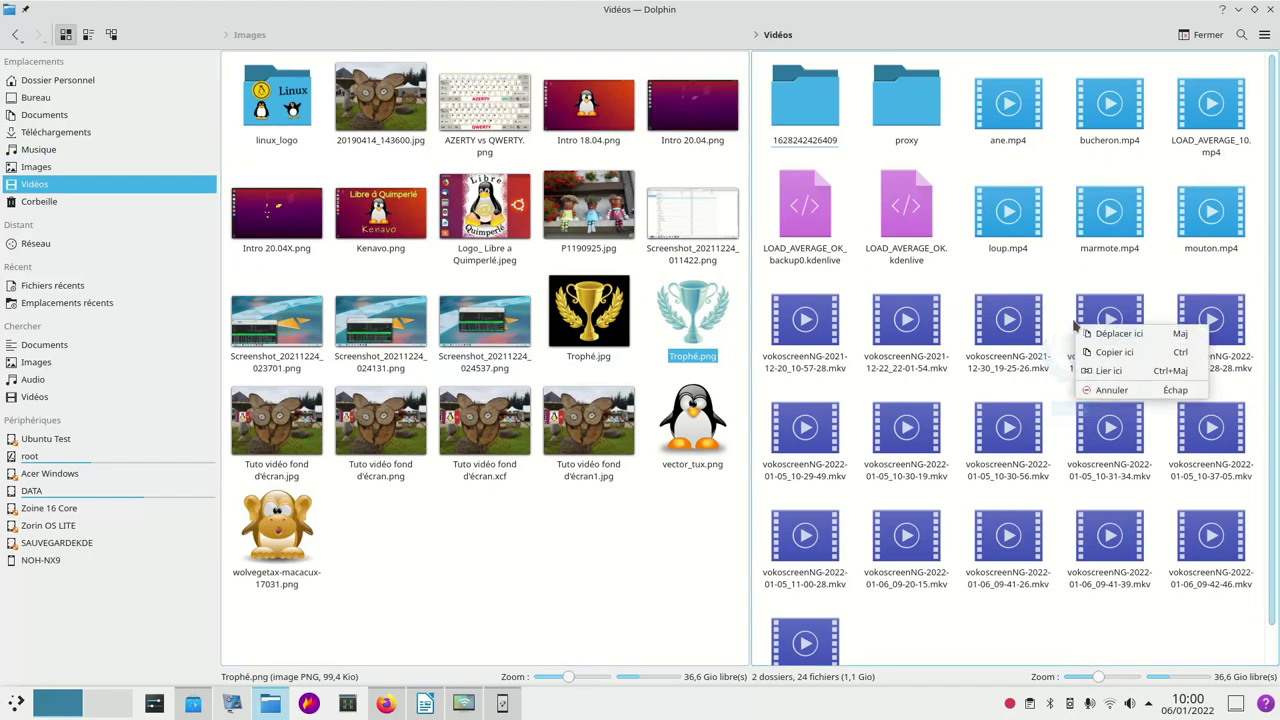
pyautogui.click(1137, 336)
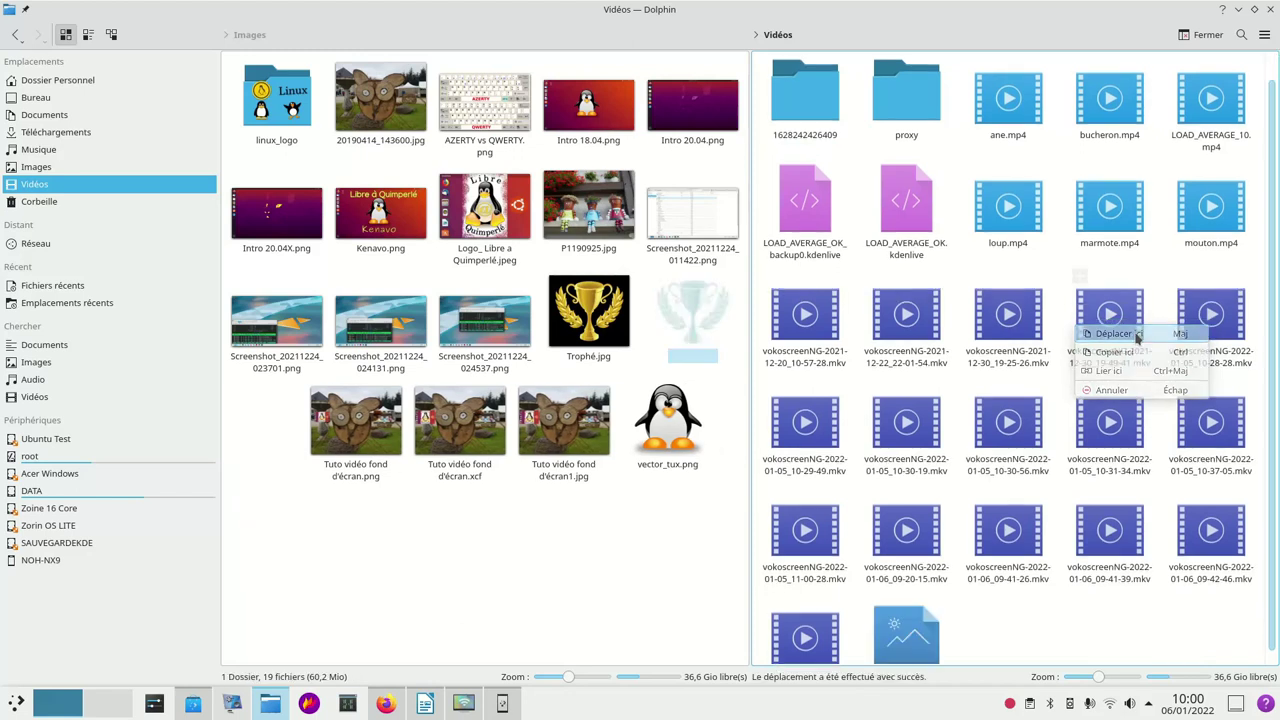
# Look through the file manager's main options and show the Dossiers panel.
pyautogui.click(988, 623)
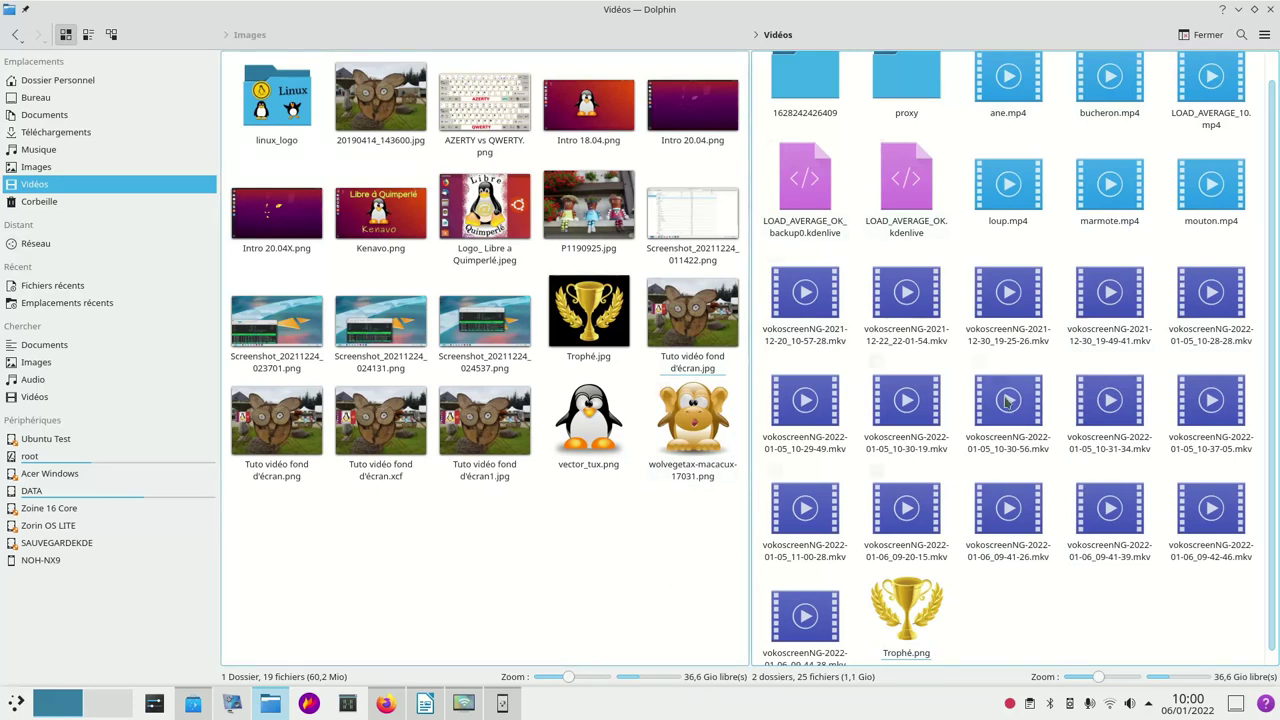
pyautogui.click(1265, 36)
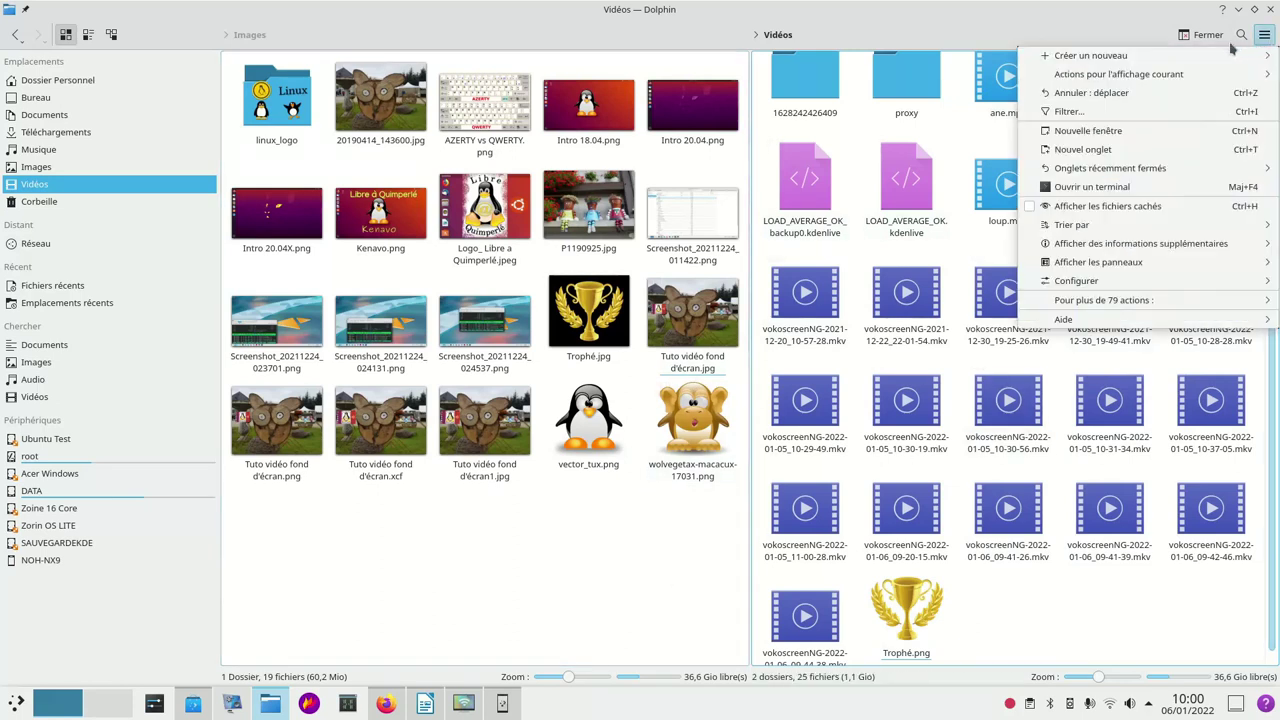
pyautogui.moveTo(1140, 55)
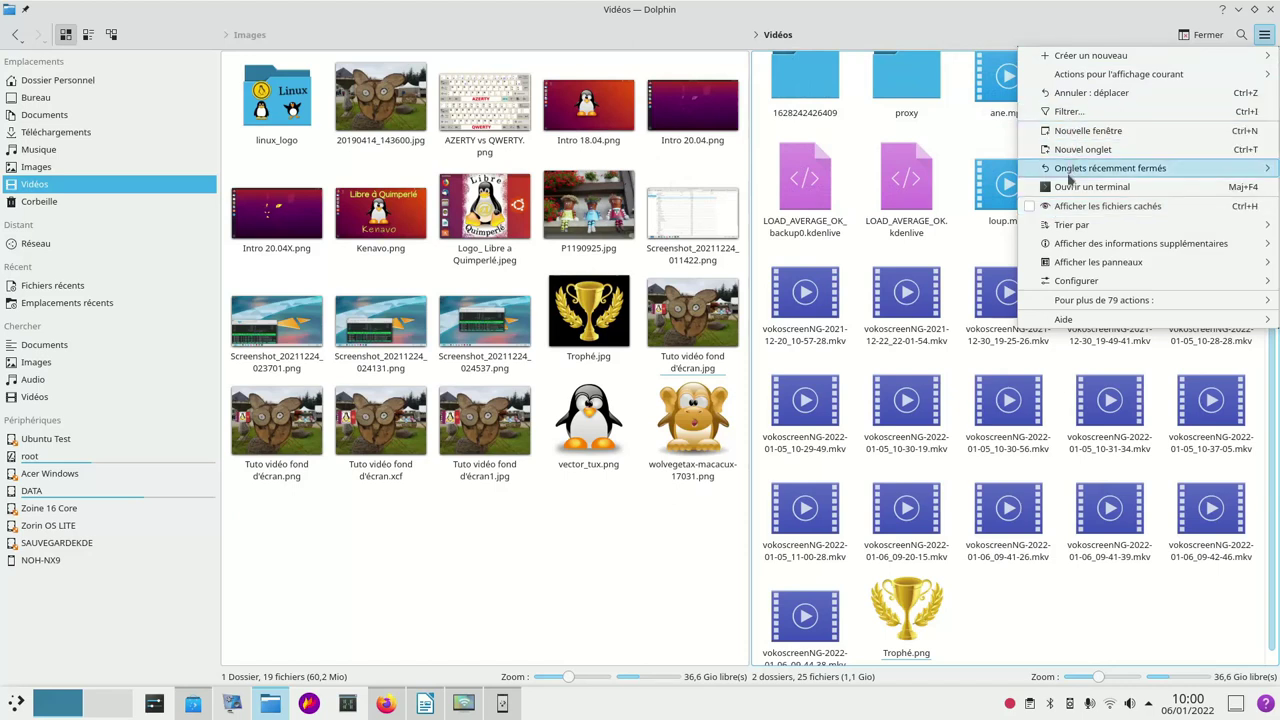
pyautogui.moveTo(1064, 240)
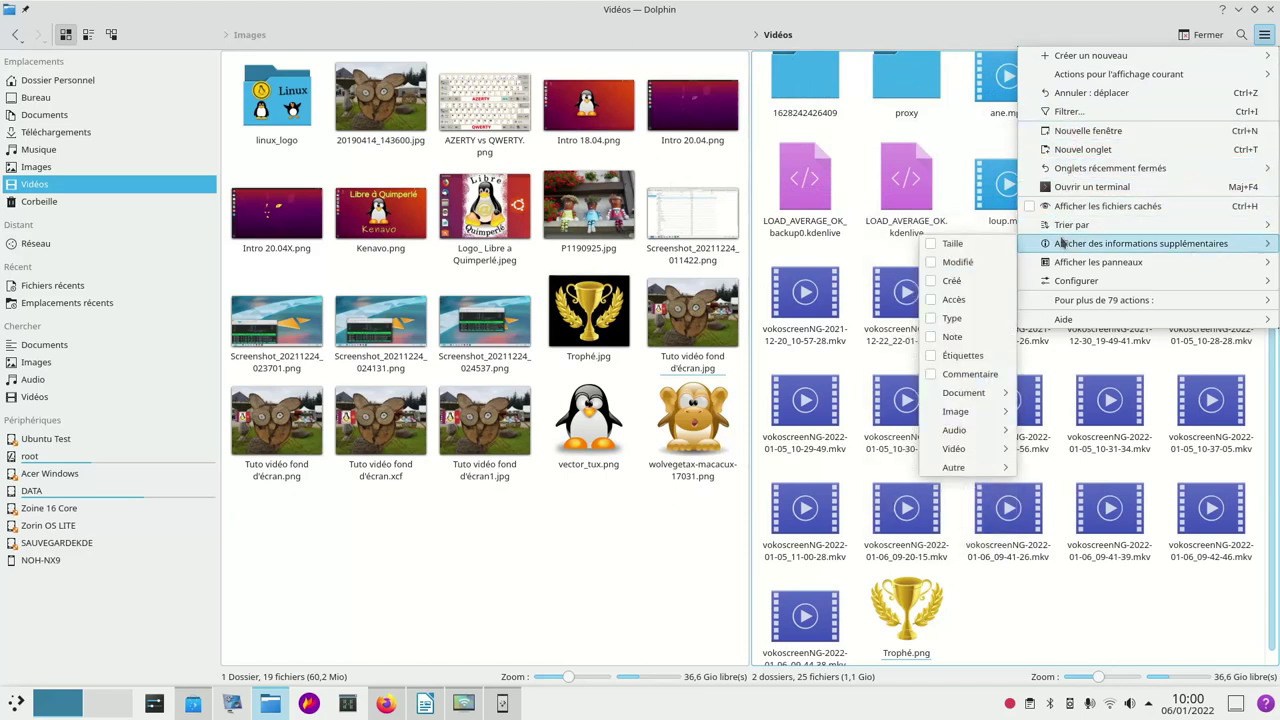
pyautogui.moveTo(1062, 265)
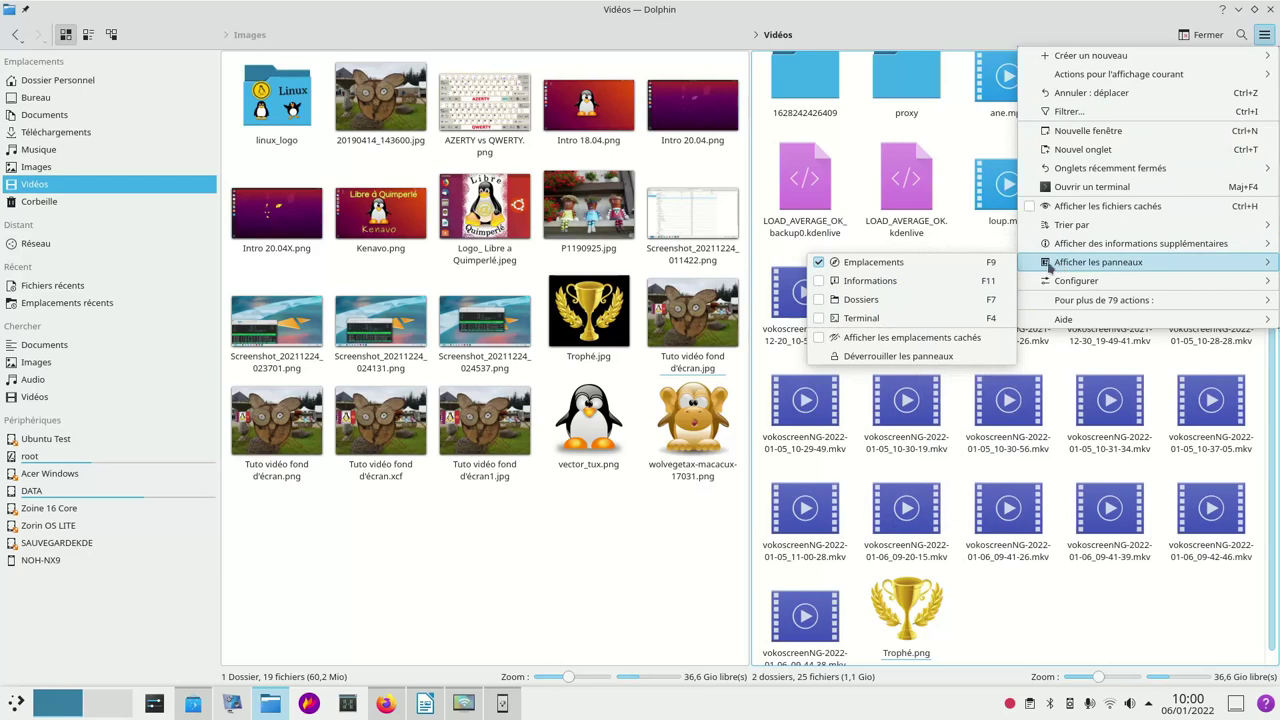
pyautogui.click(820, 303)
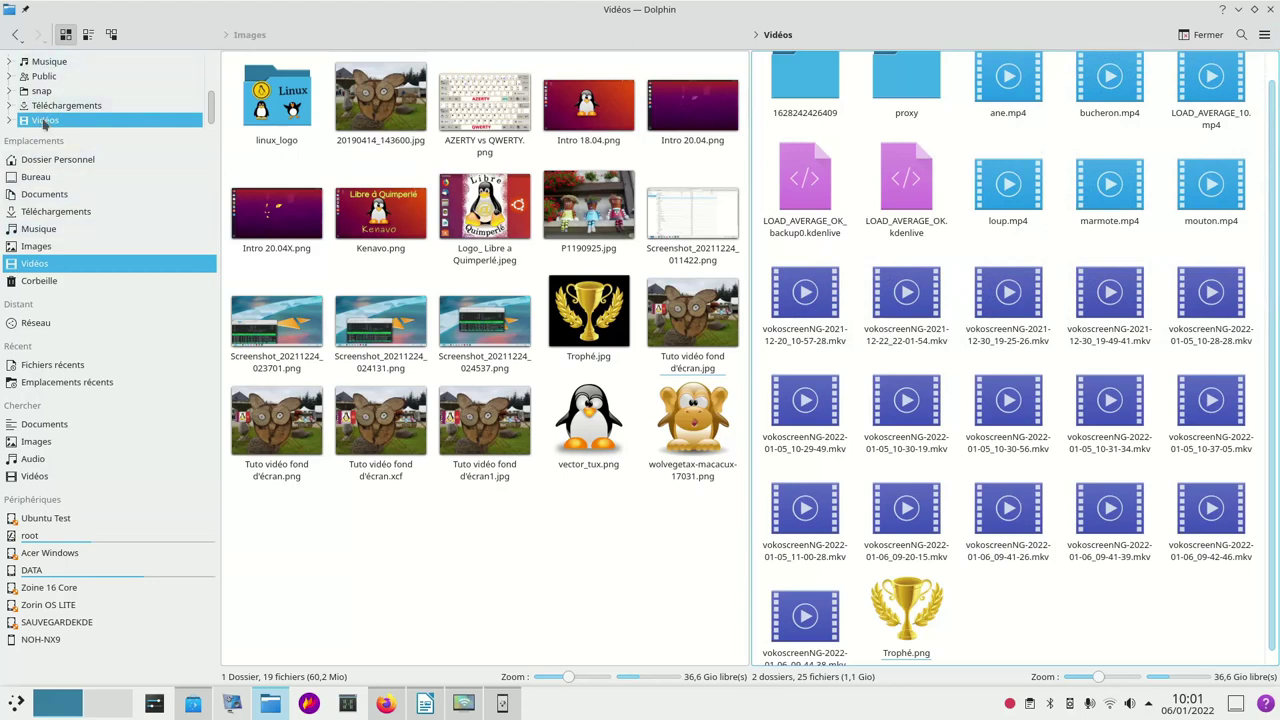
# Hide the Dossiers panel.
pyautogui.click(1264, 34)
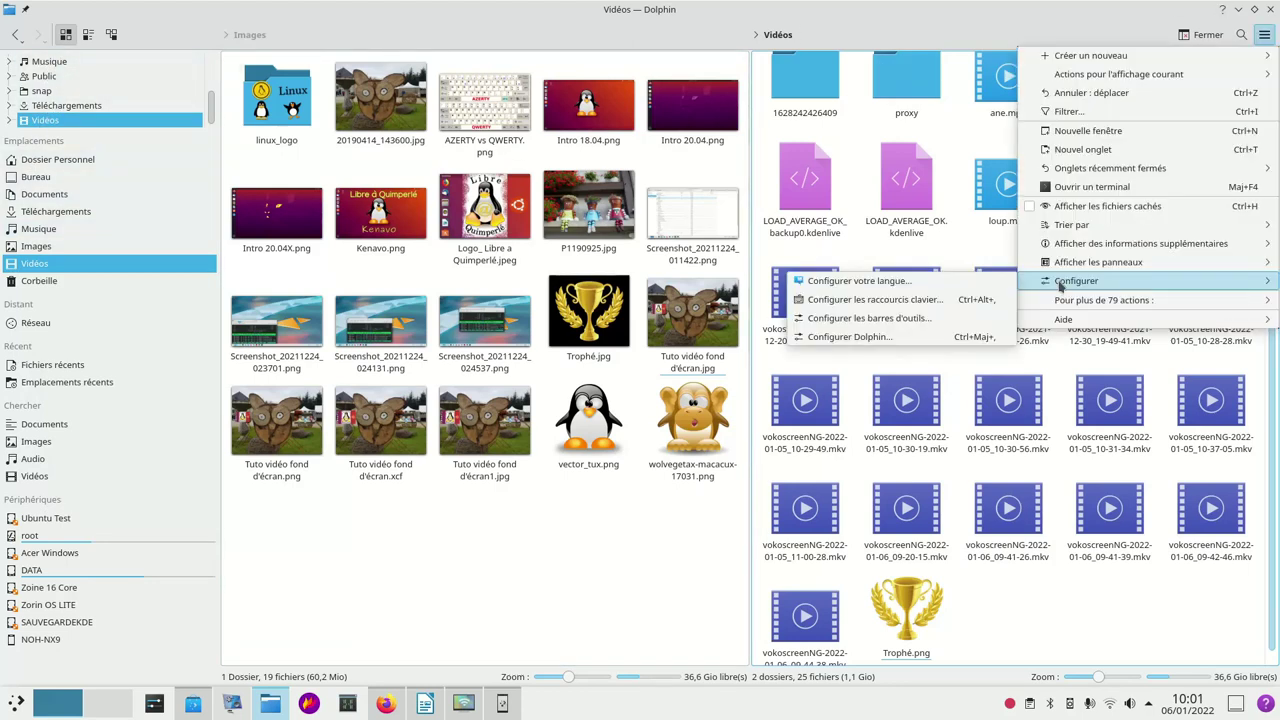
pyautogui.moveTo(1075, 268)
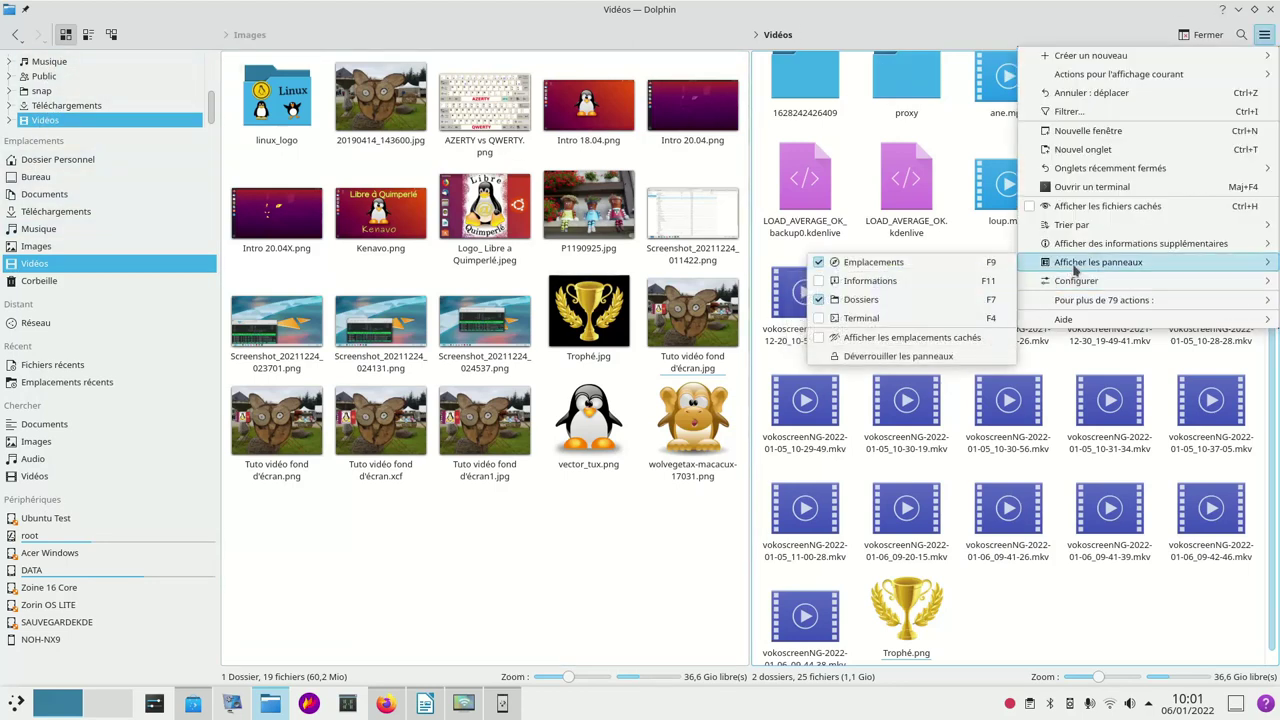
pyautogui.click(821, 304)
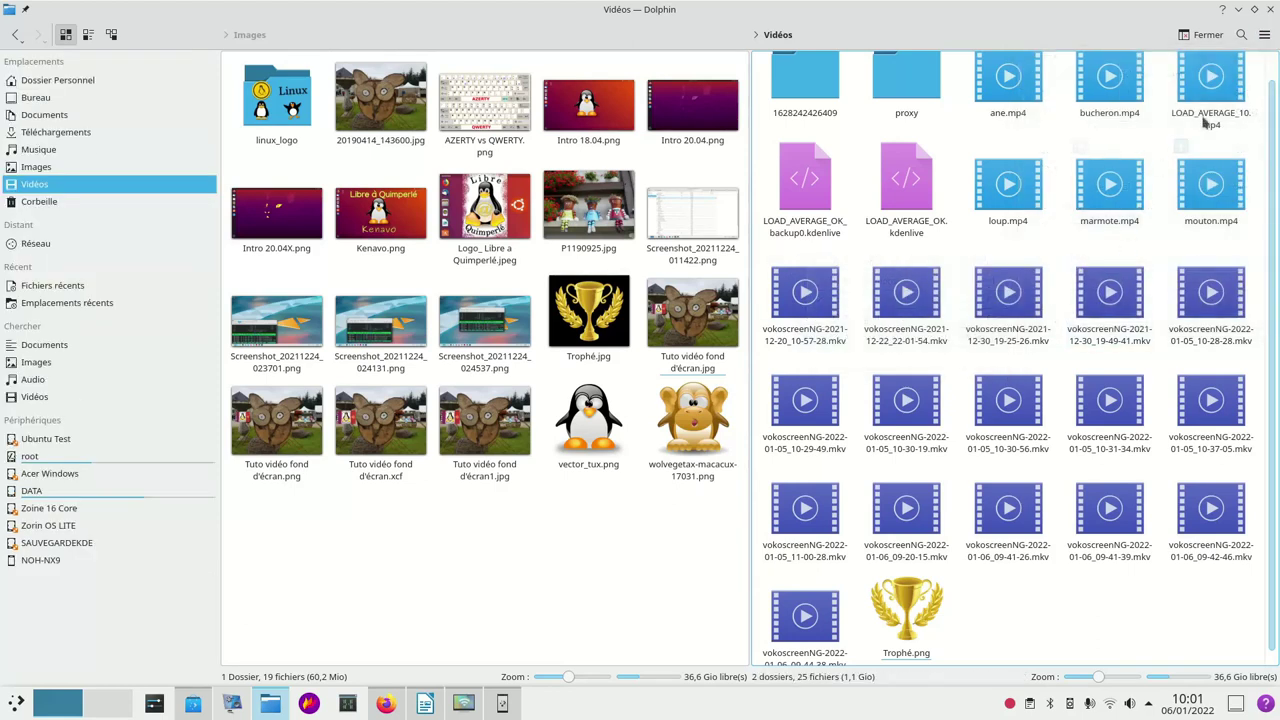
# Open Dolphin's configuration window maximised and review the Général settings for previews, confirmations and the status bar.
pyautogui.click(1265, 34)
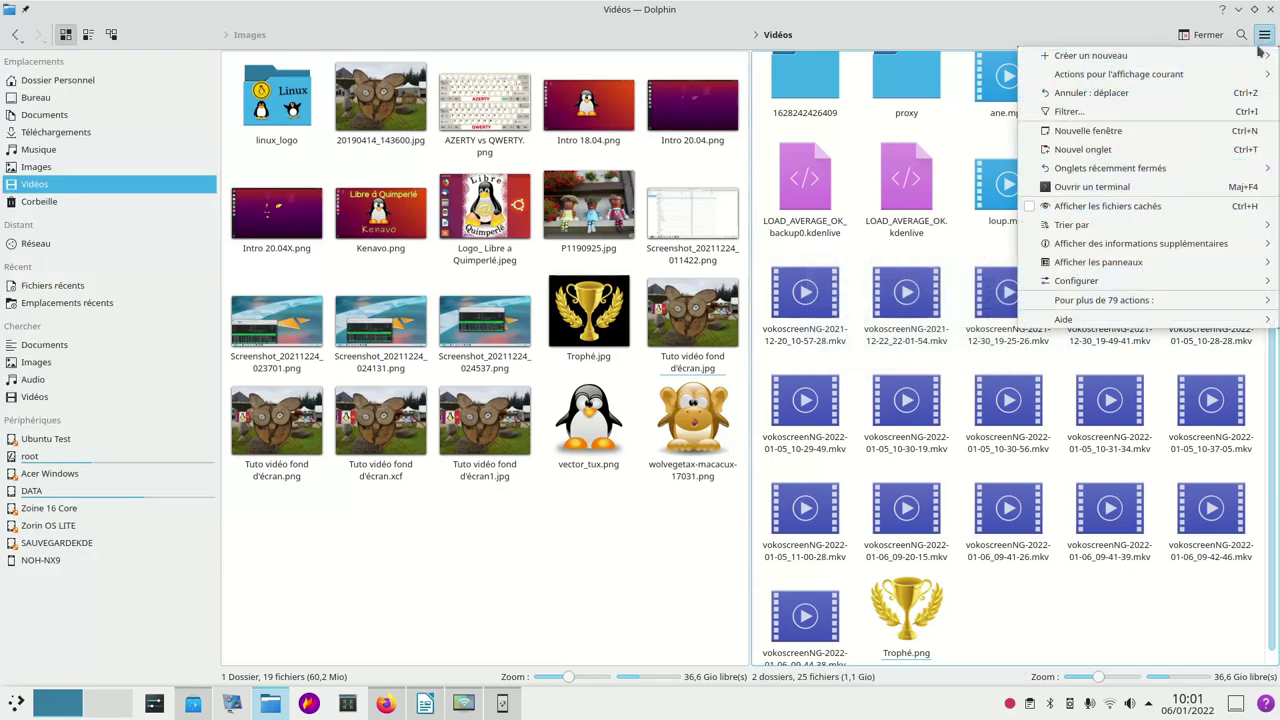
pyautogui.moveTo(1063, 281)
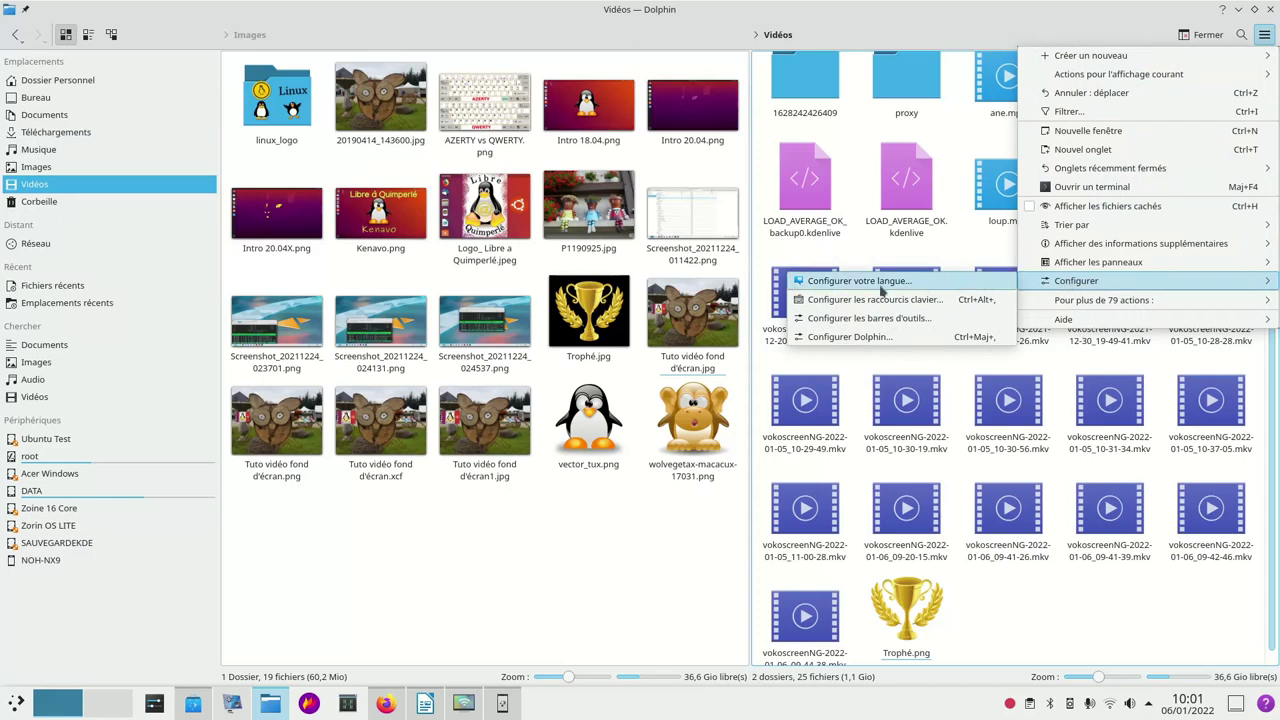
pyautogui.click(845, 338)
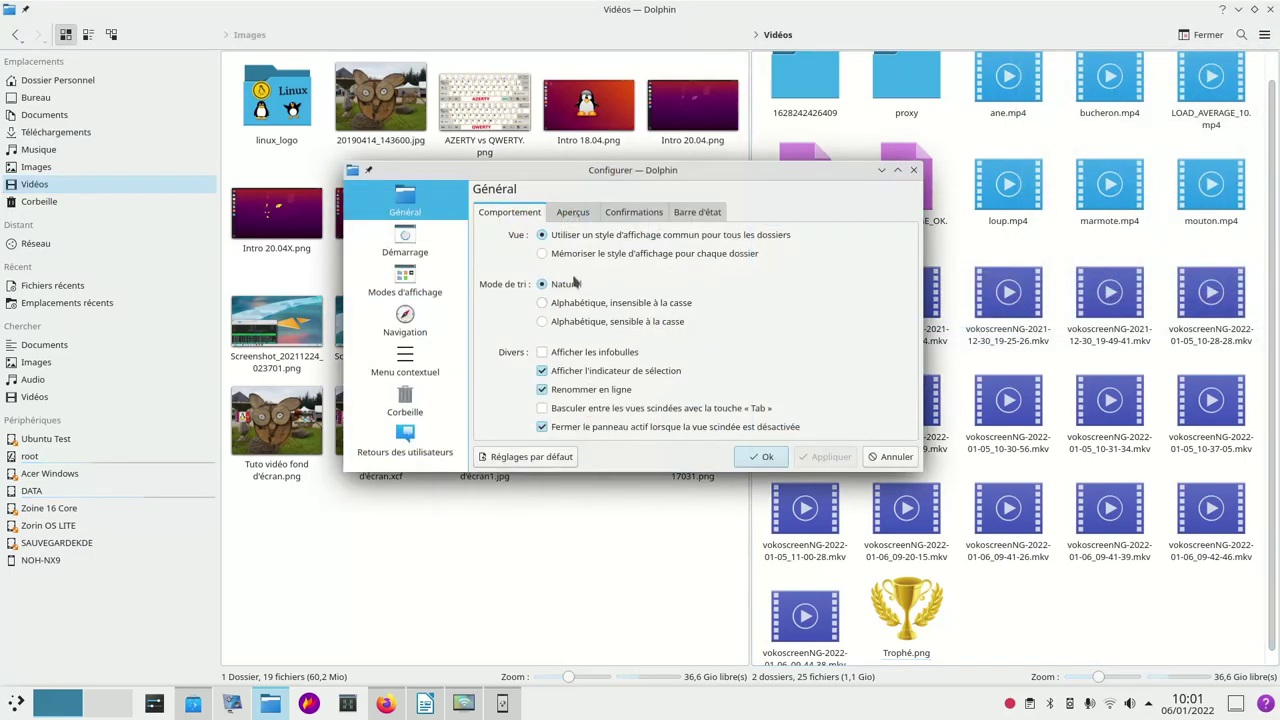
pyautogui.click(897, 170)
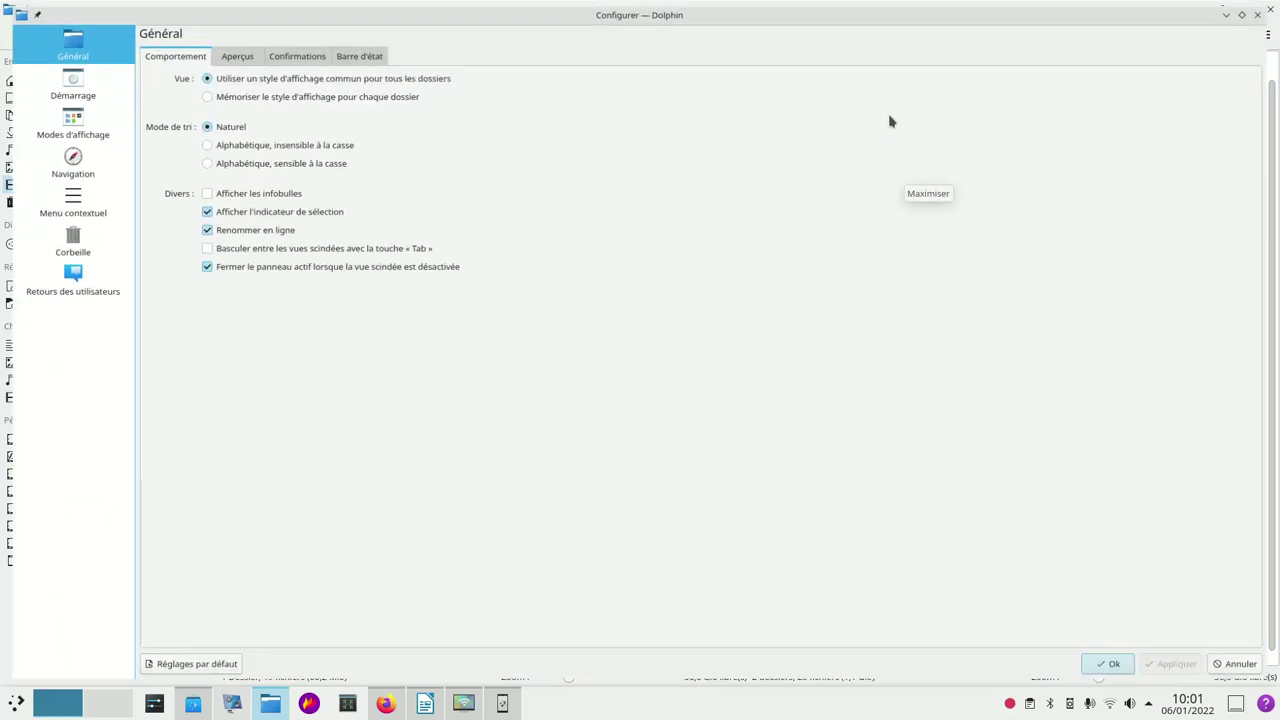
pyautogui.click(225, 53)
pyautogui.click(288, 55)
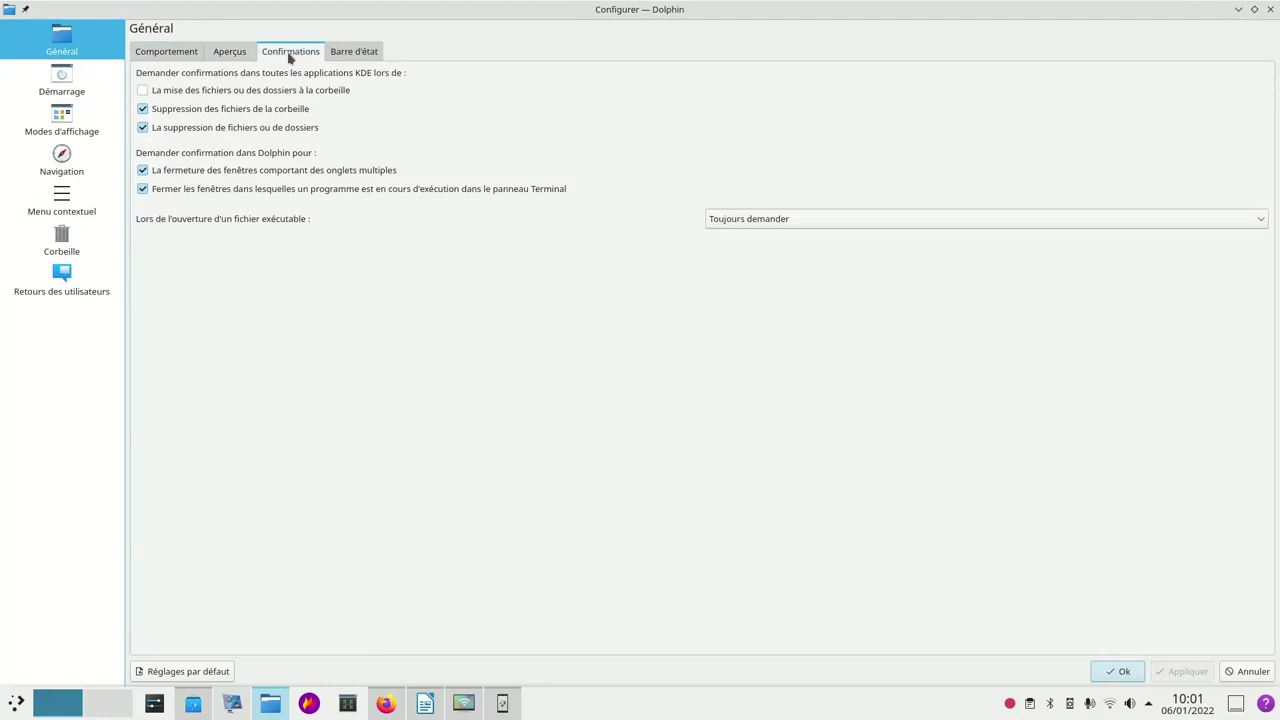
pyautogui.click(345, 53)
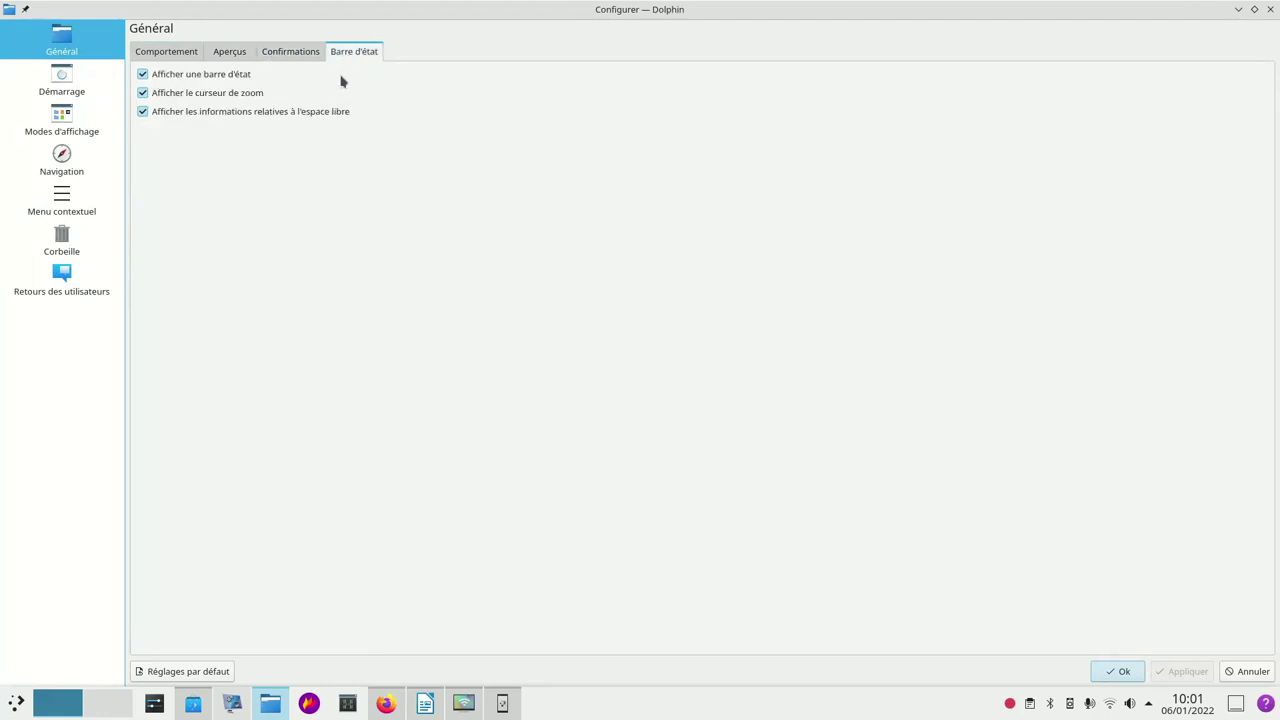
# Review the startup, view modes, navigation, context menu, trash and user feedback settings, then close the configuration without changes.
pyautogui.click(74, 93)
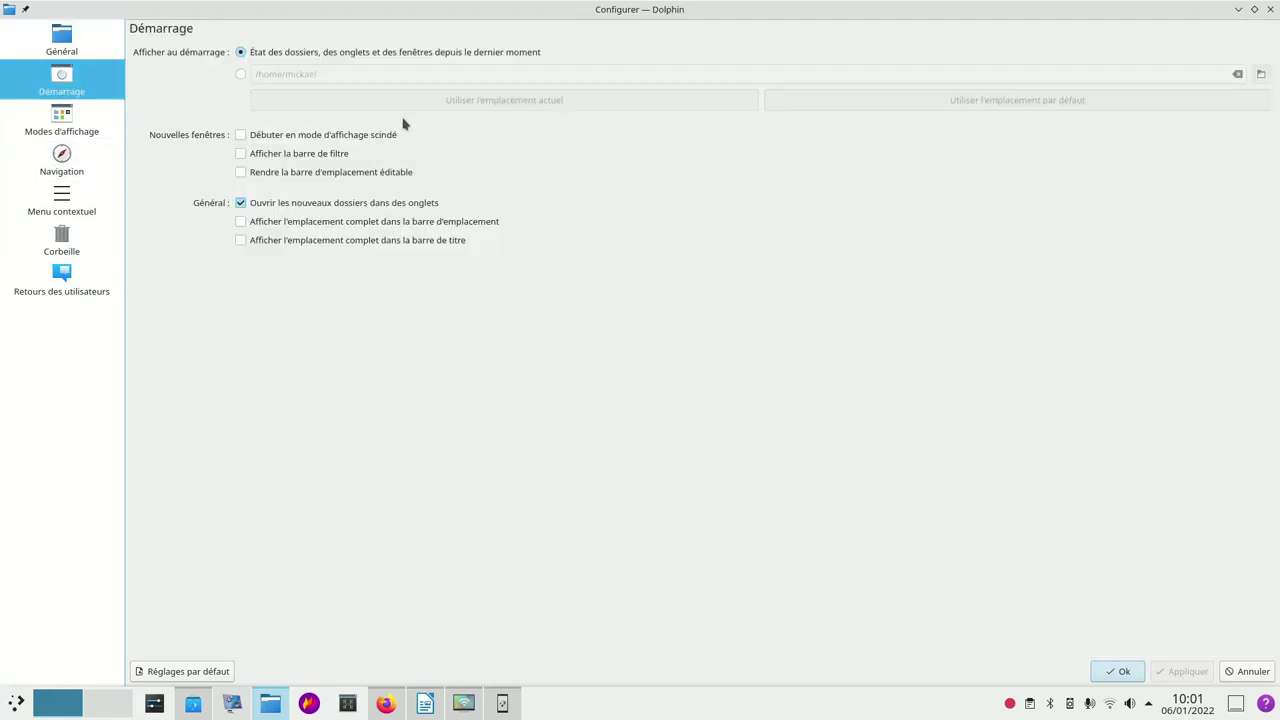
pyautogui.click(60, 124)
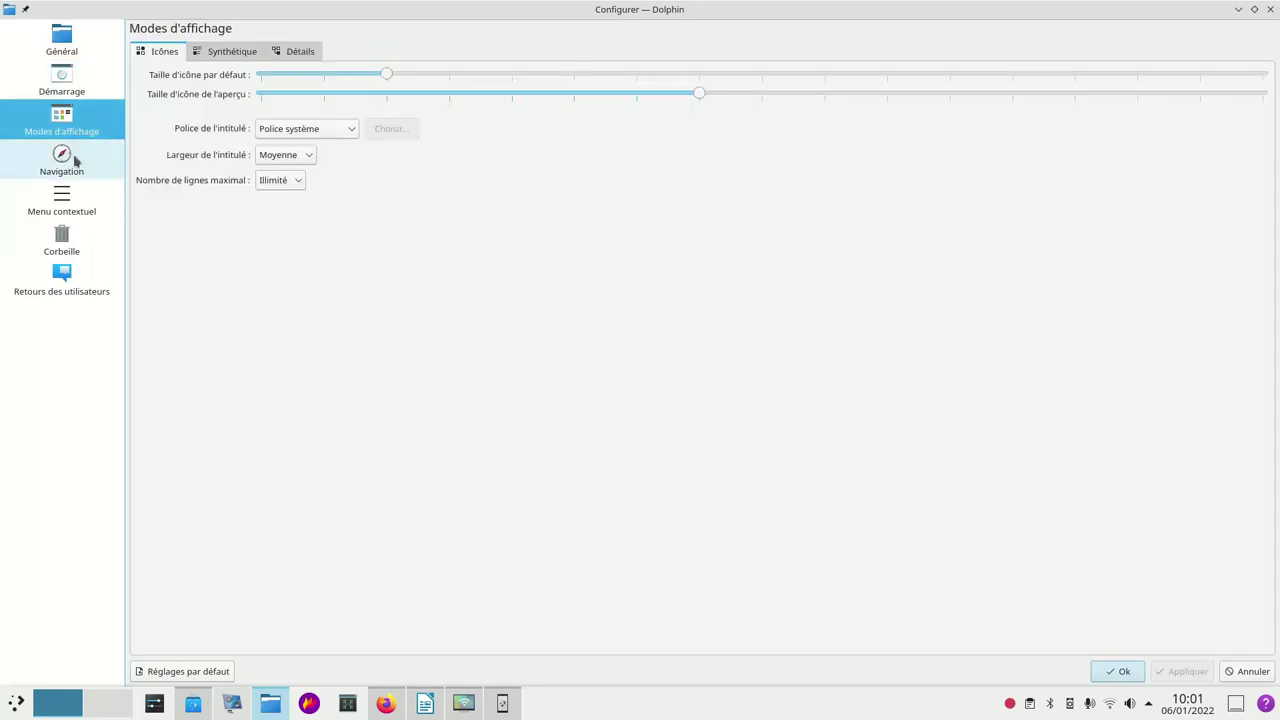
pyautogui.click(75, 163)
pyautogui.click(53, 210)
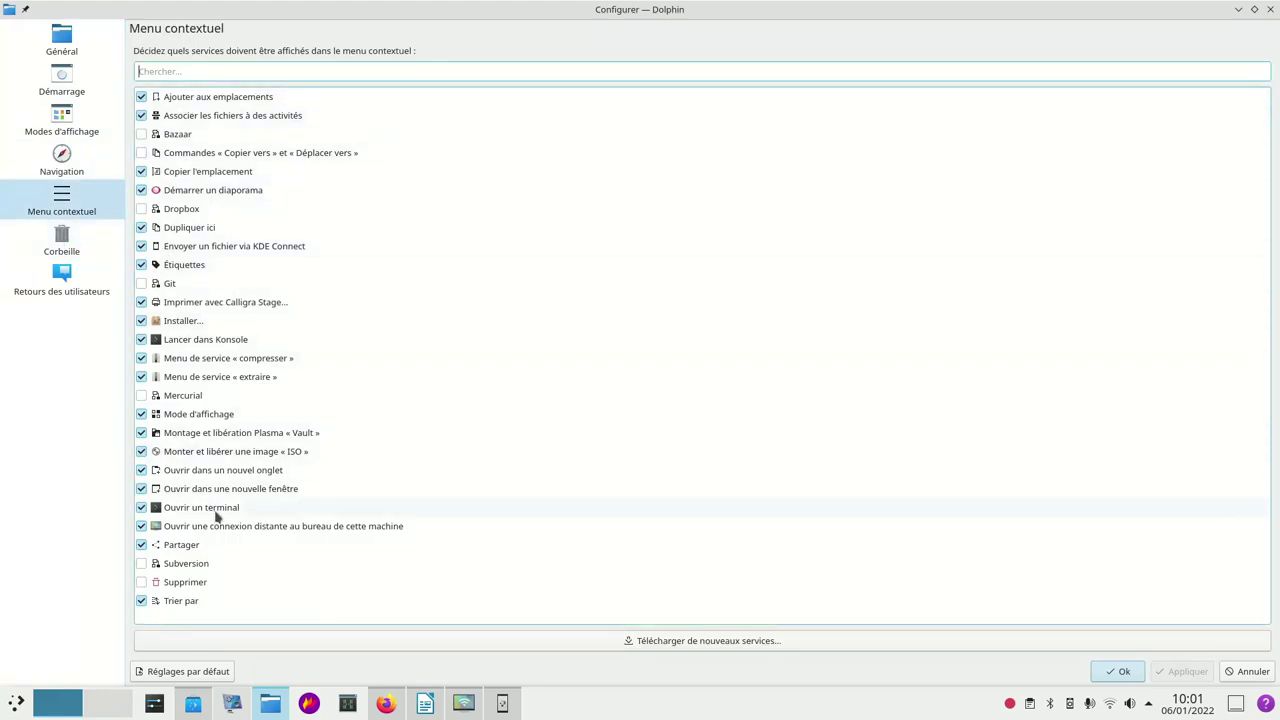
pyautogui.click(63, 240)
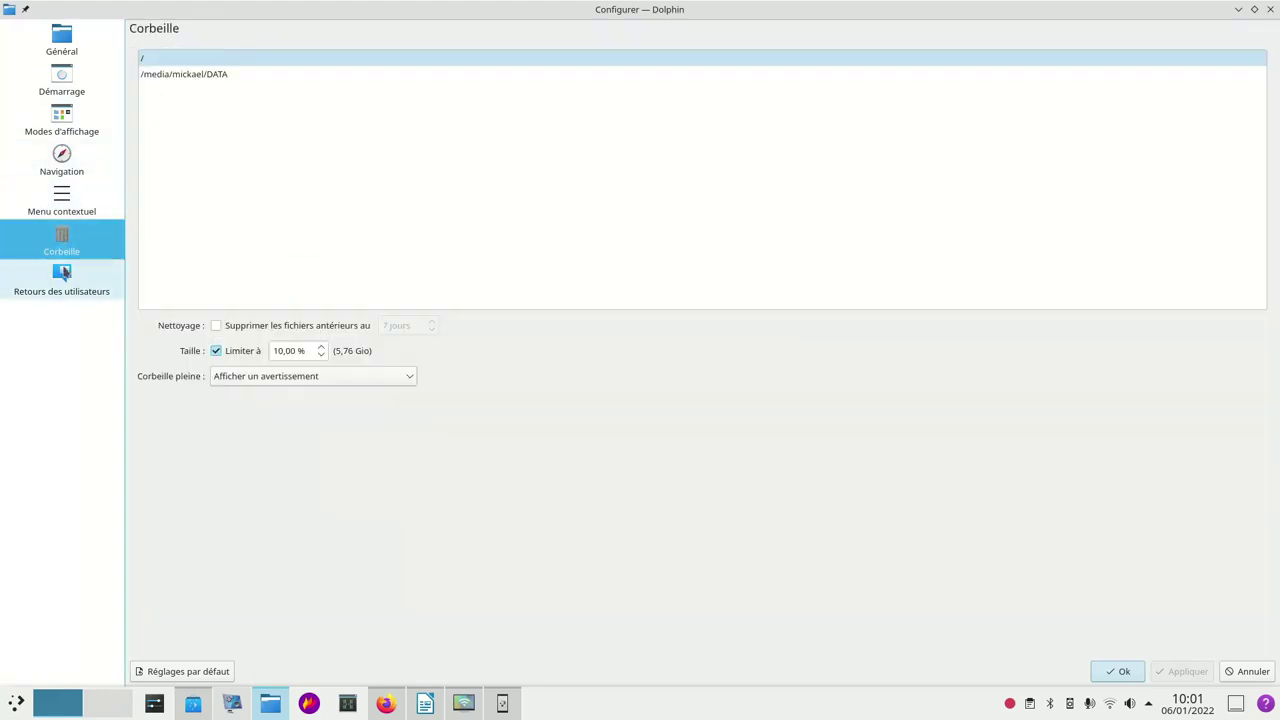
pyautogui.click(64, 277)
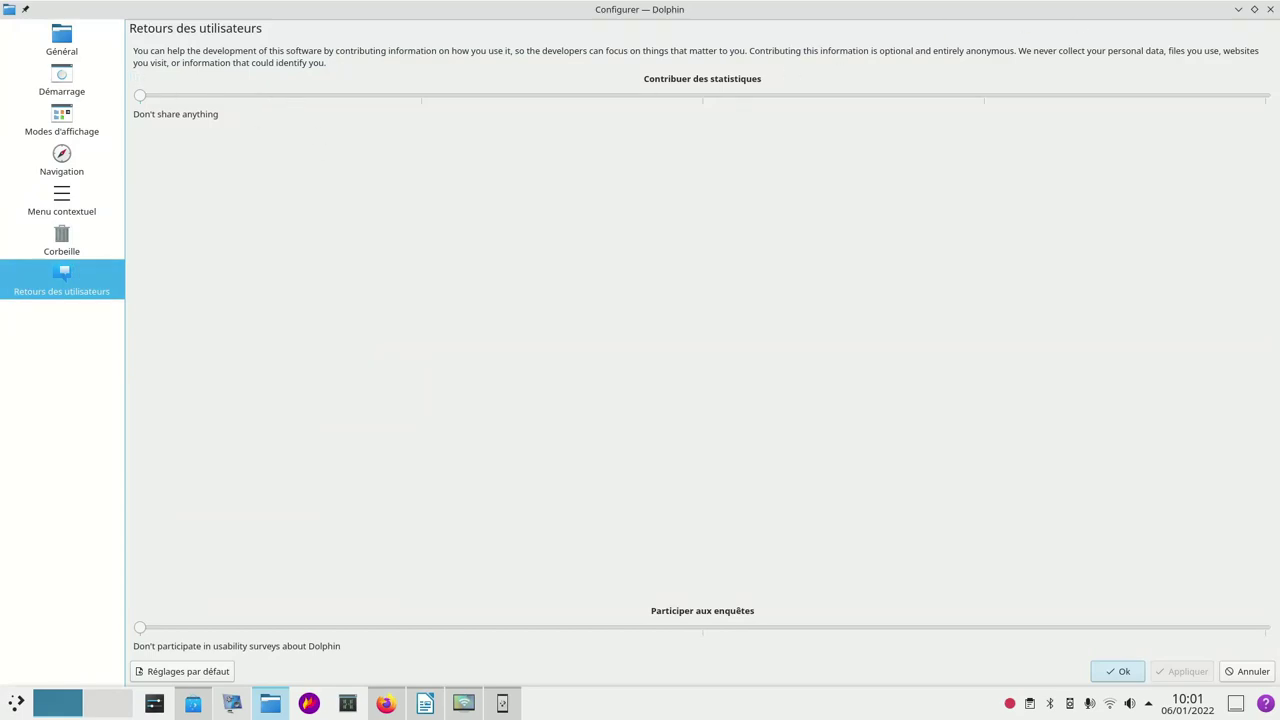
pyautogui.click(1270, 9)
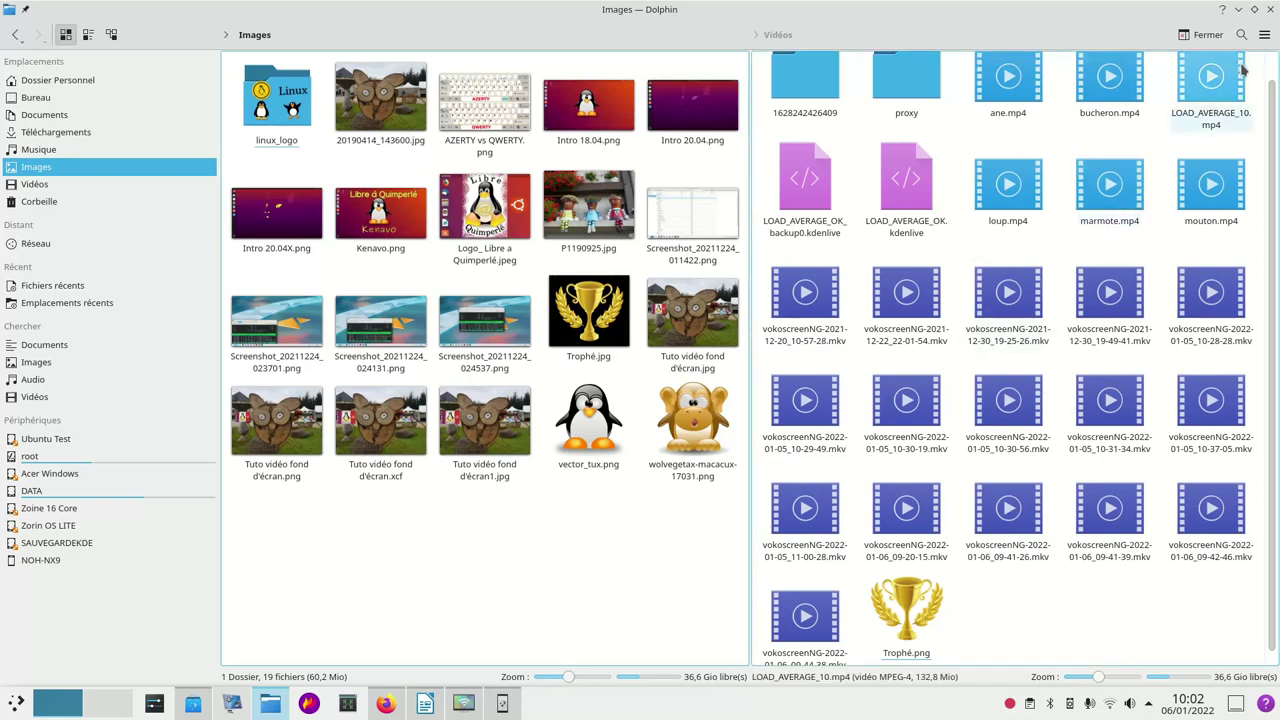
# Close the split view and open the linux_logo folder inside Images.
pyautogui.click(1207, 36)
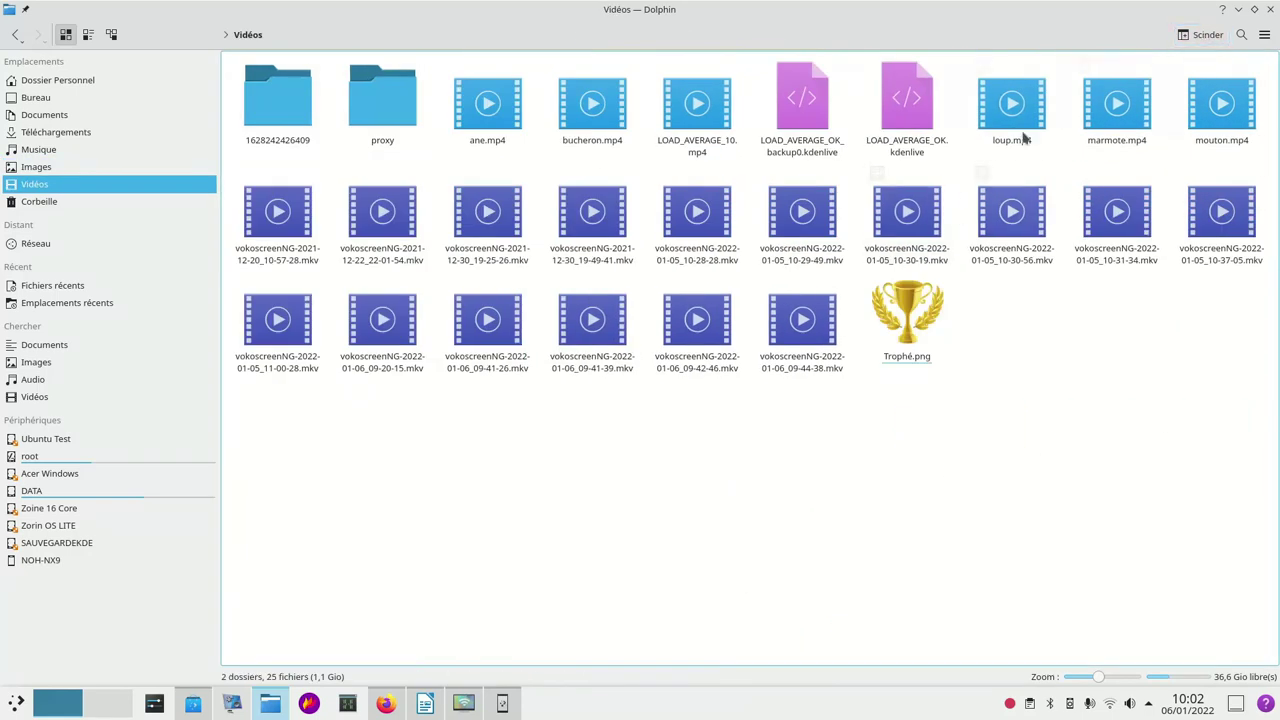
pyautogui.click(42, 172)
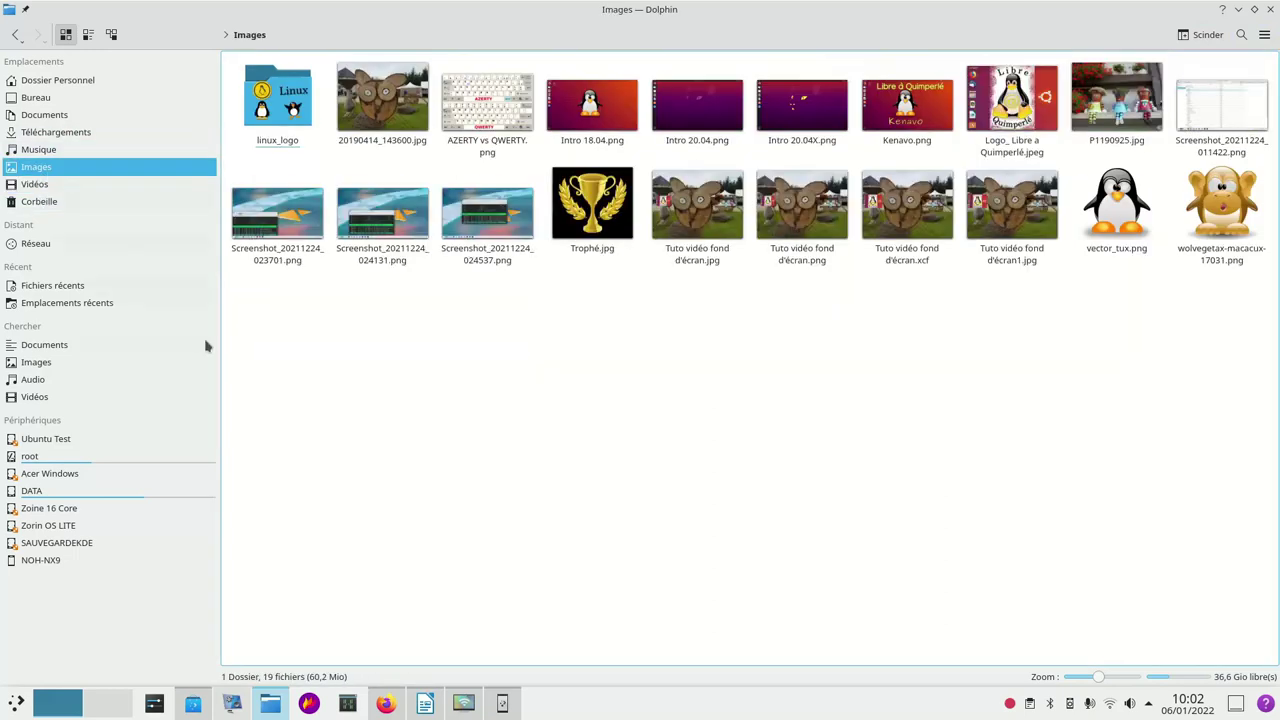
pyautogui.click(272, 117)
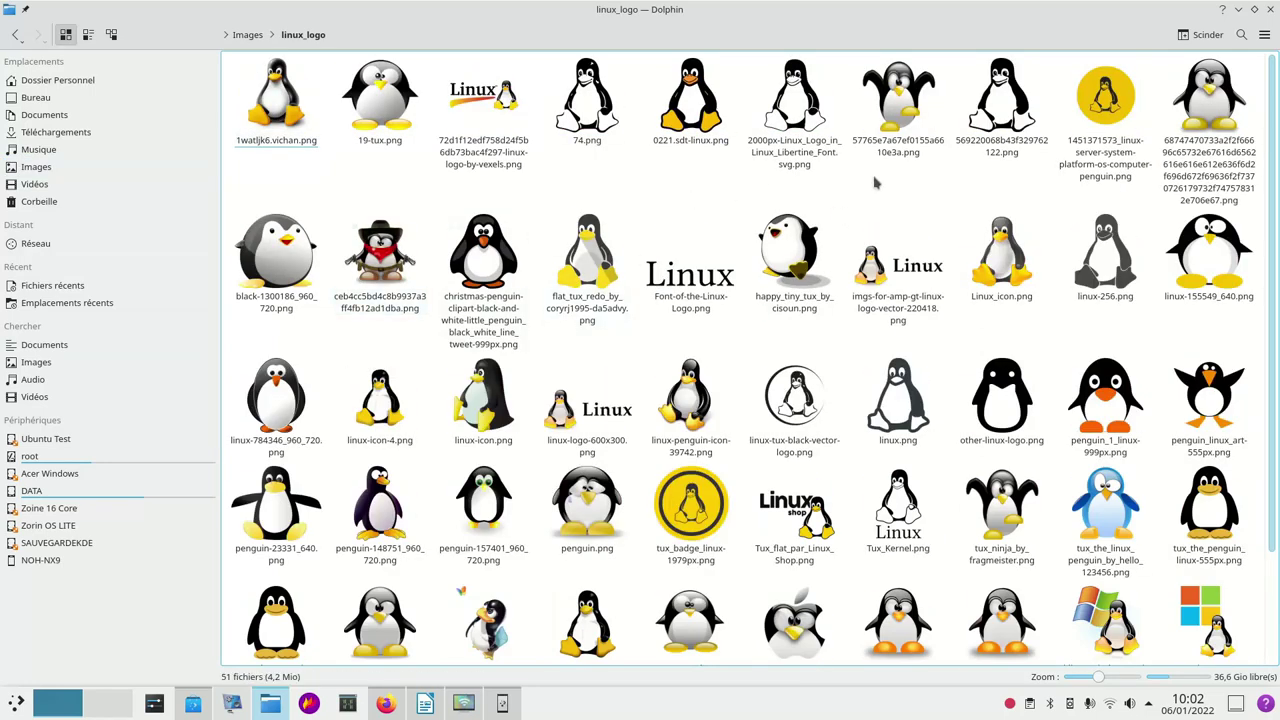
# Add the linux_logo folder to the places and test its shortcut from the Téléchargements folder.
pyautogui.rightClick(940, 197)
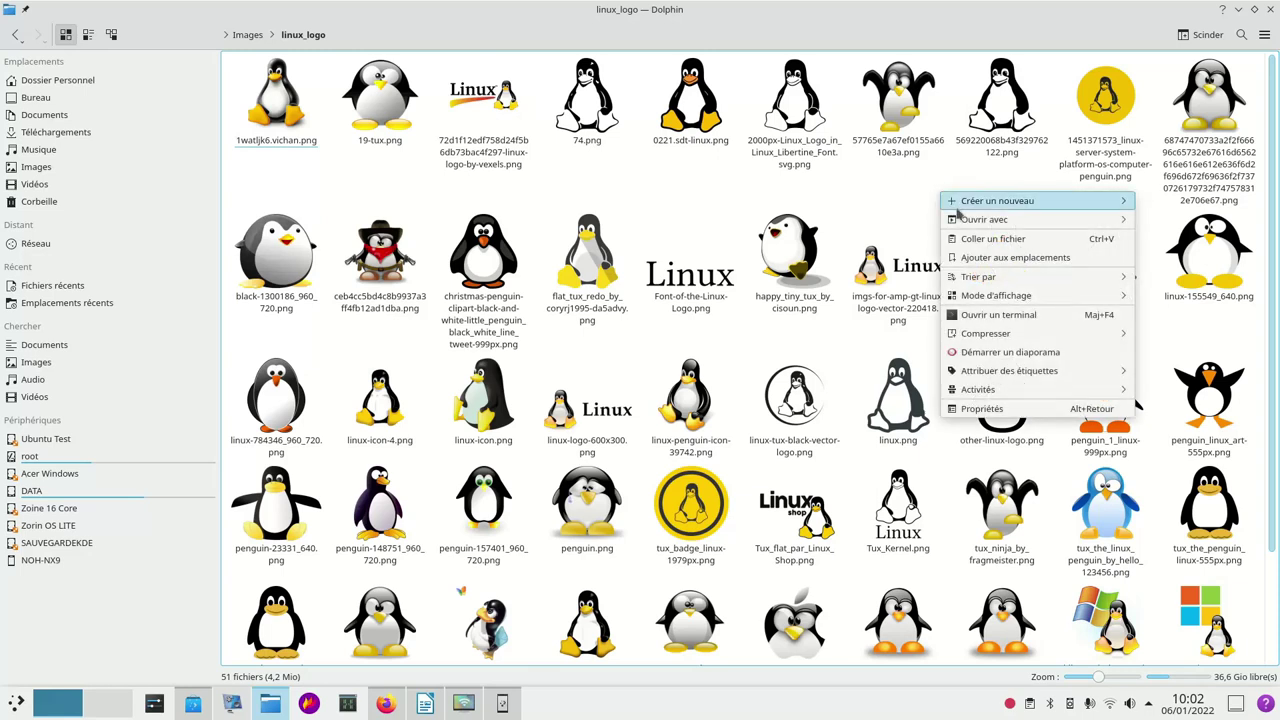
pyautogui.click(1000, 258)
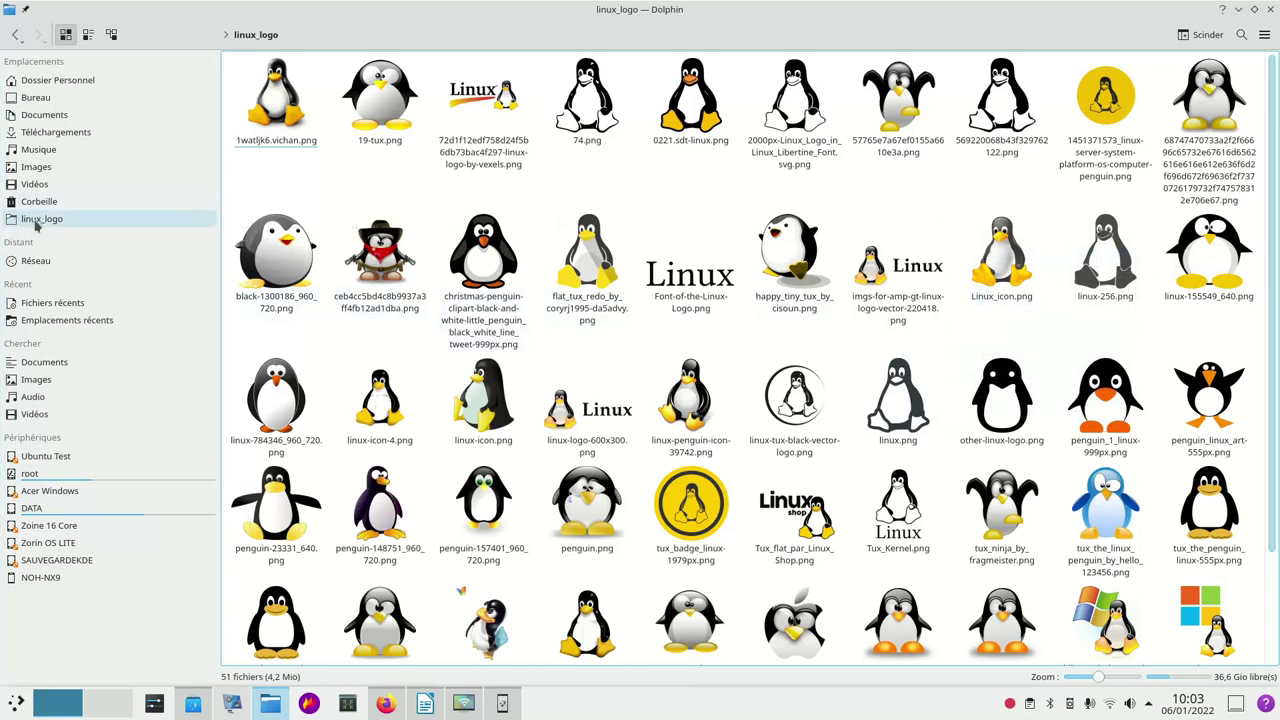
pyautogui.click(38, 132)
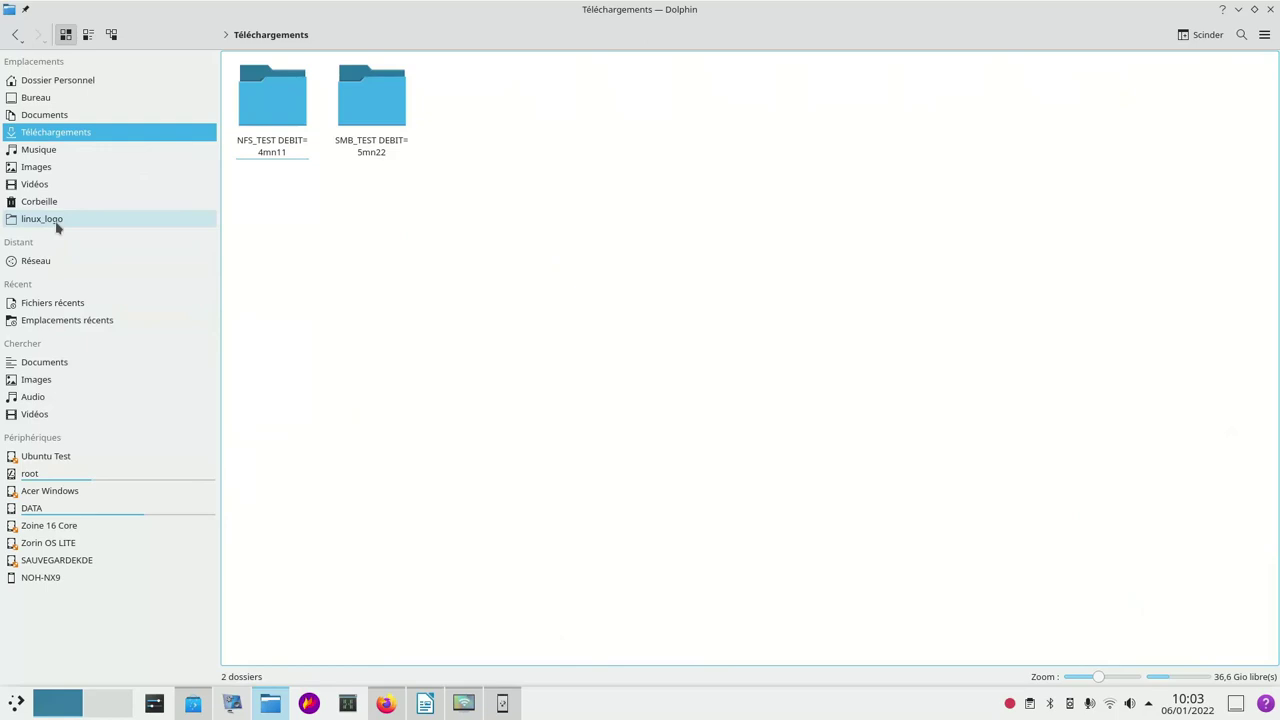
pyautogui.click(57, 226)
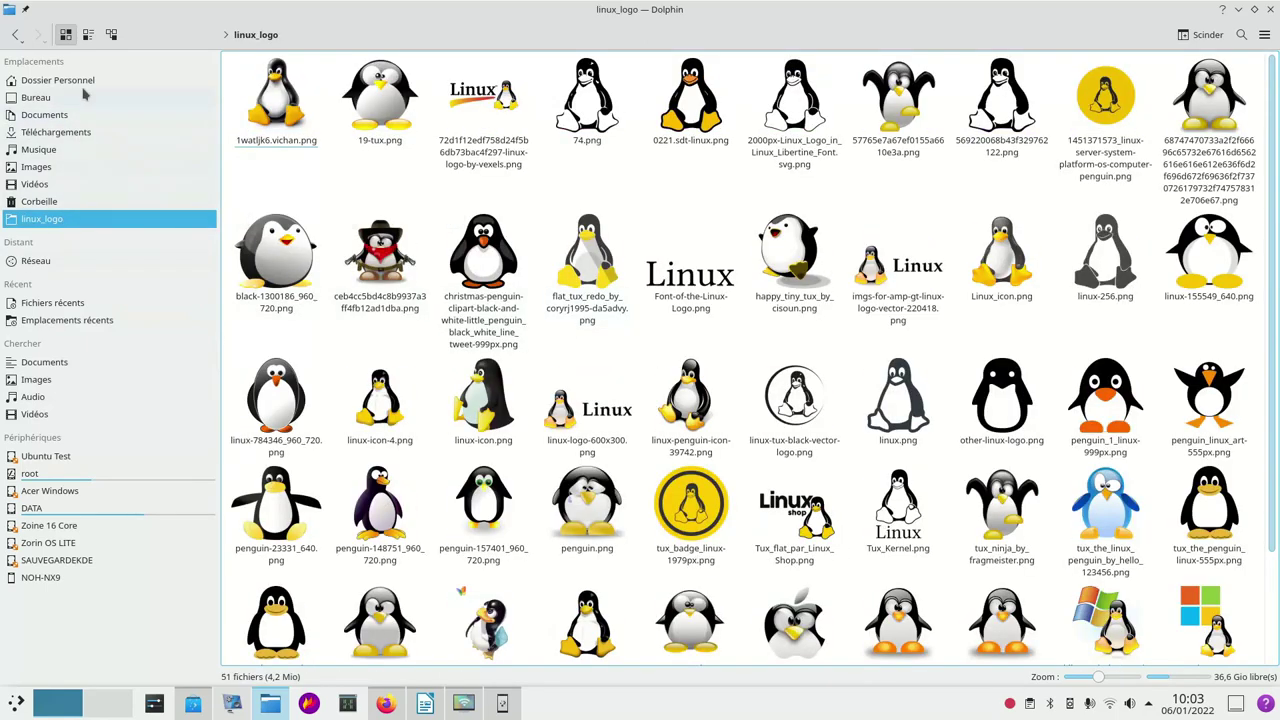
# Remove the linux_logo shortcut from the places and go back to the Images folder.
pyautogui.rightClick(42, 227)
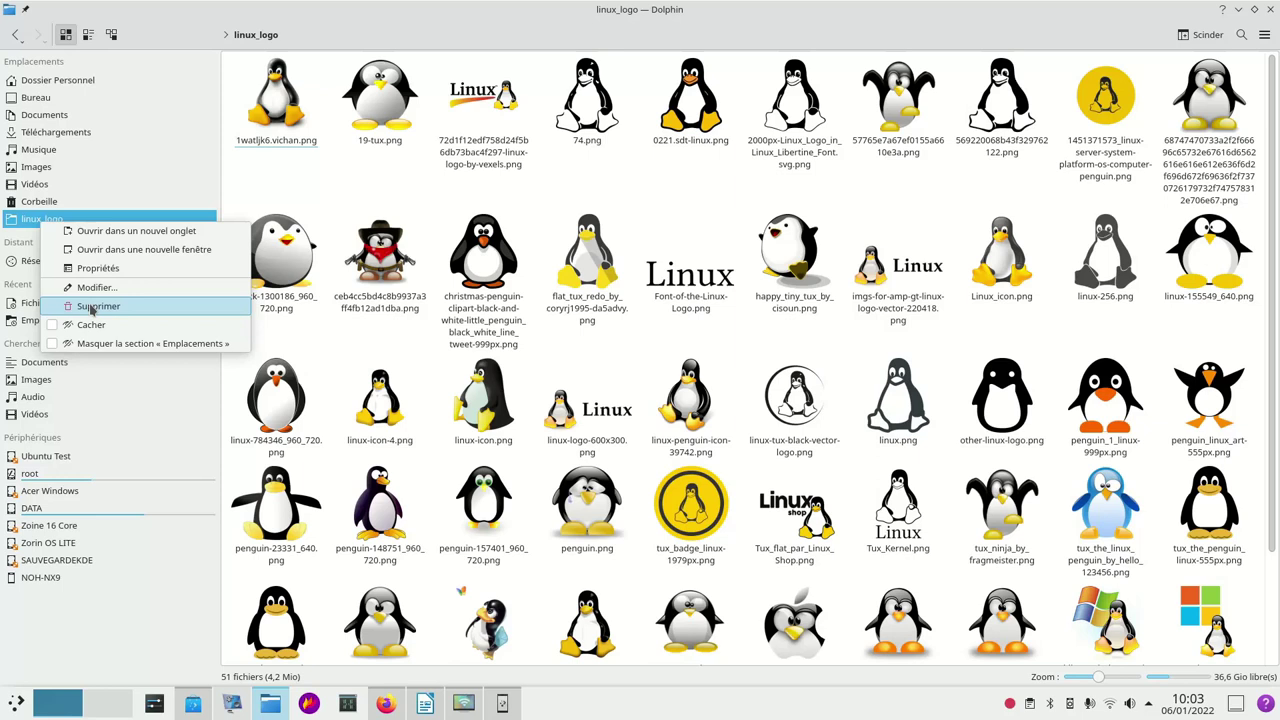
pyautogui.click(91, 307)
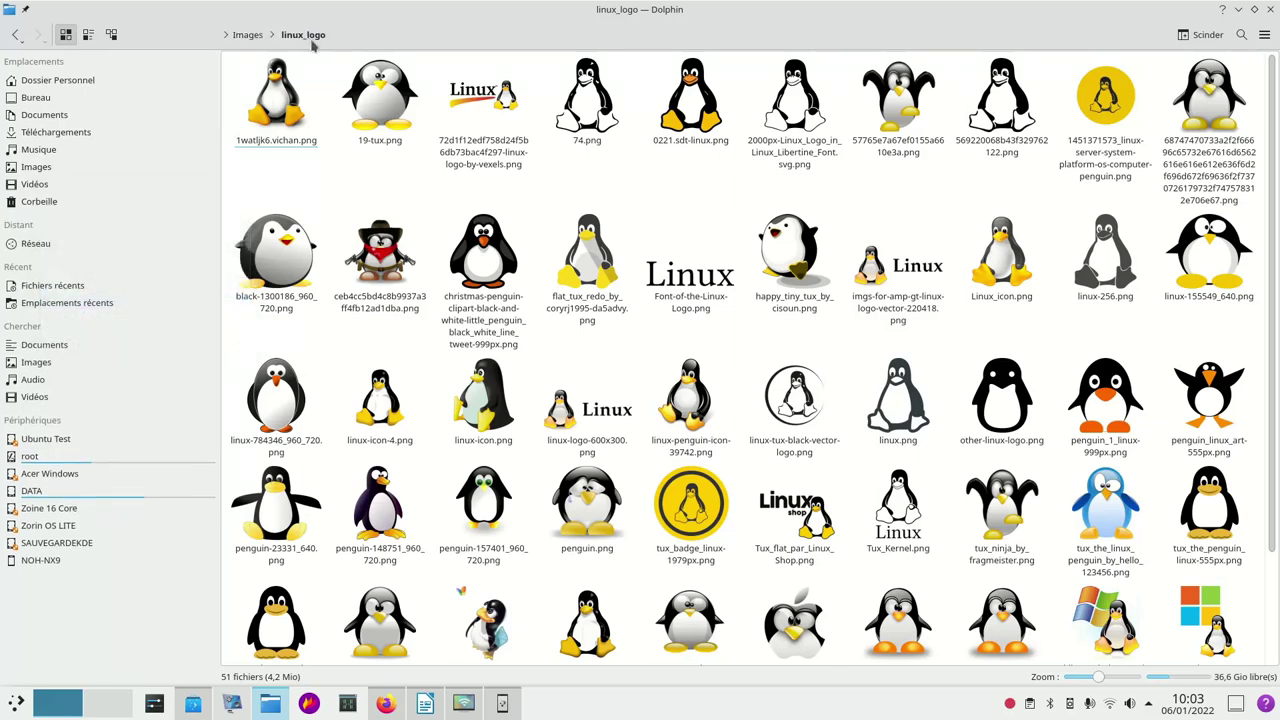
pyautogui.click(248, 35)
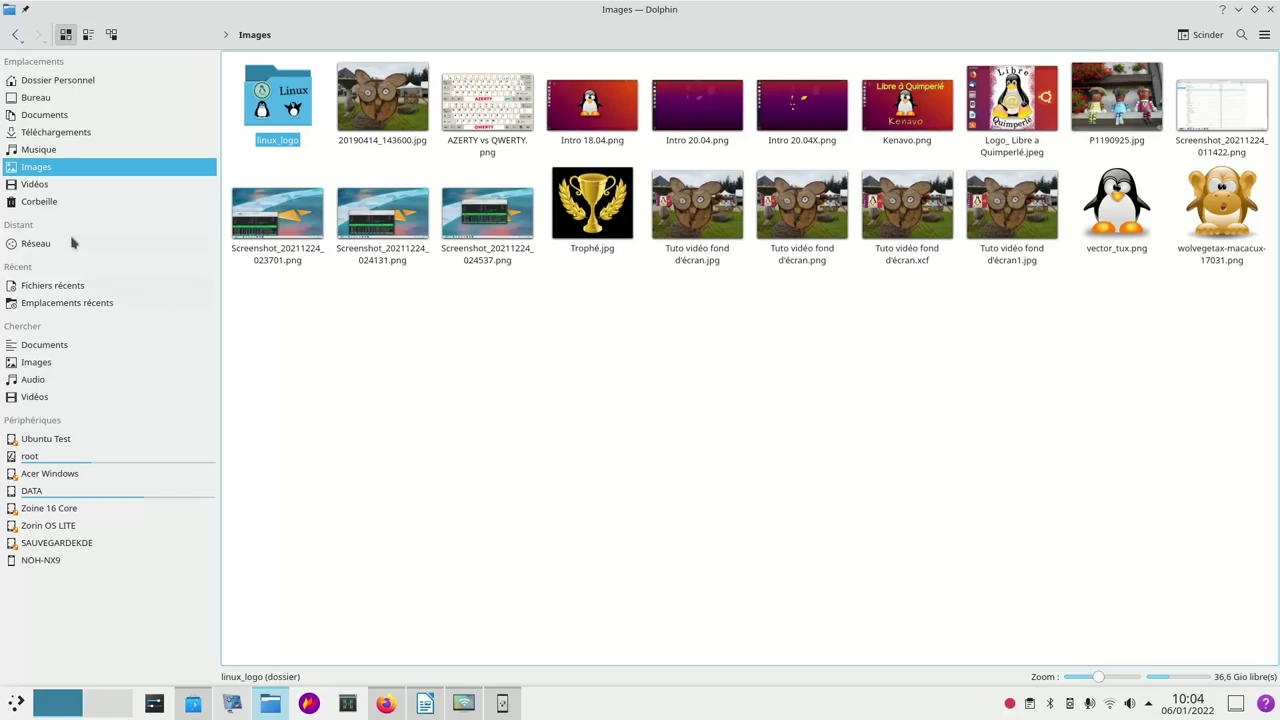
# Open the DS216 server from the network's SMB shared folders, signing in with the prefilled credentials.
pyautogui.click(31, 246)
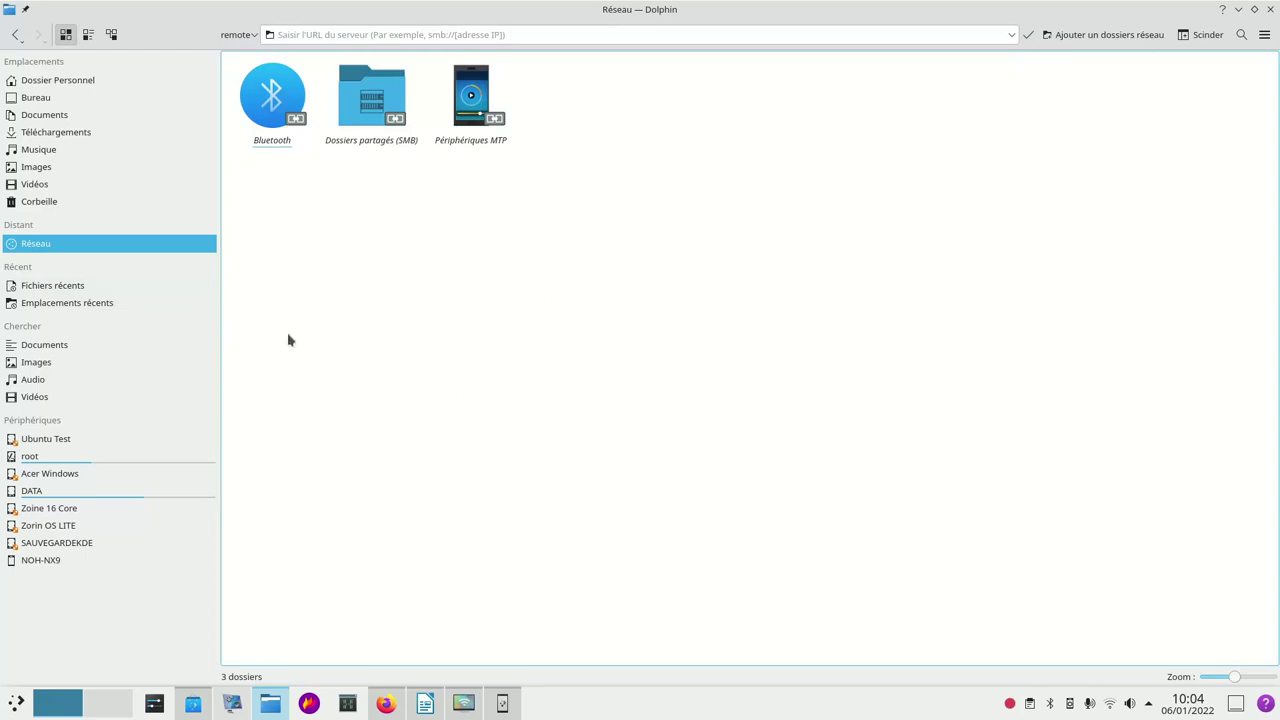
pyautogui.doubleClick(371, 117)
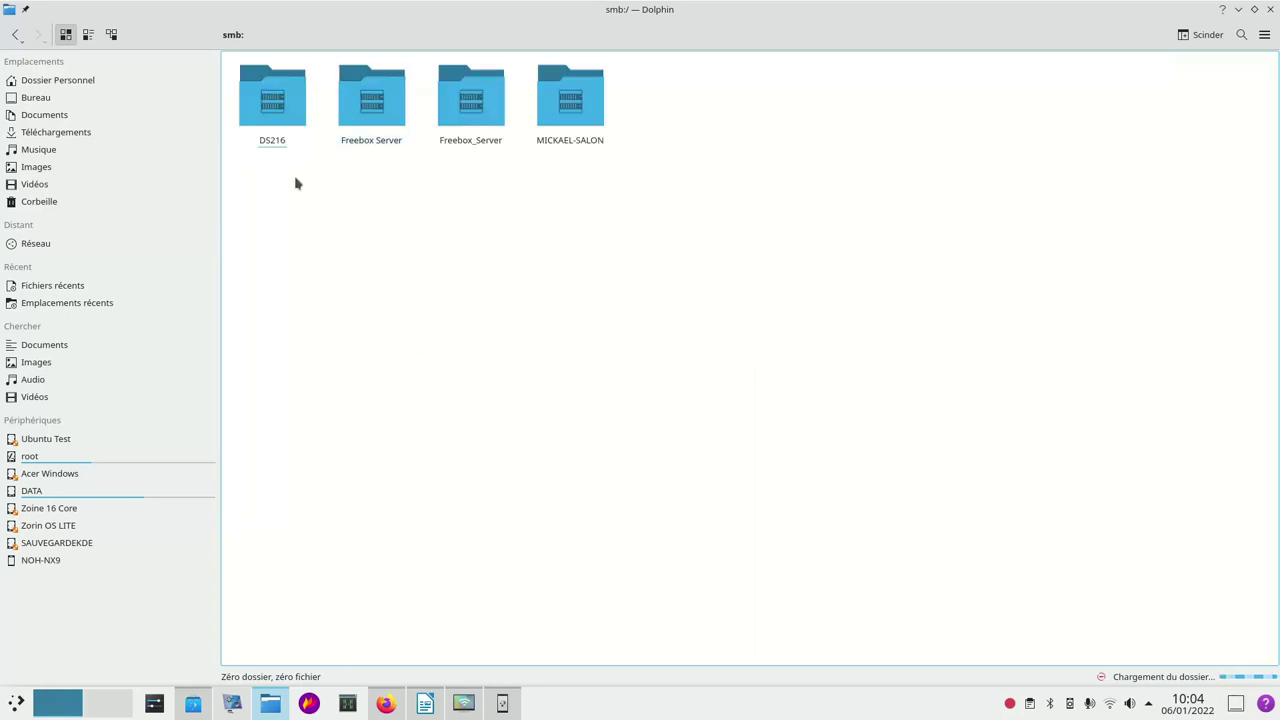
pyautogui.doubleClick(274, 110)
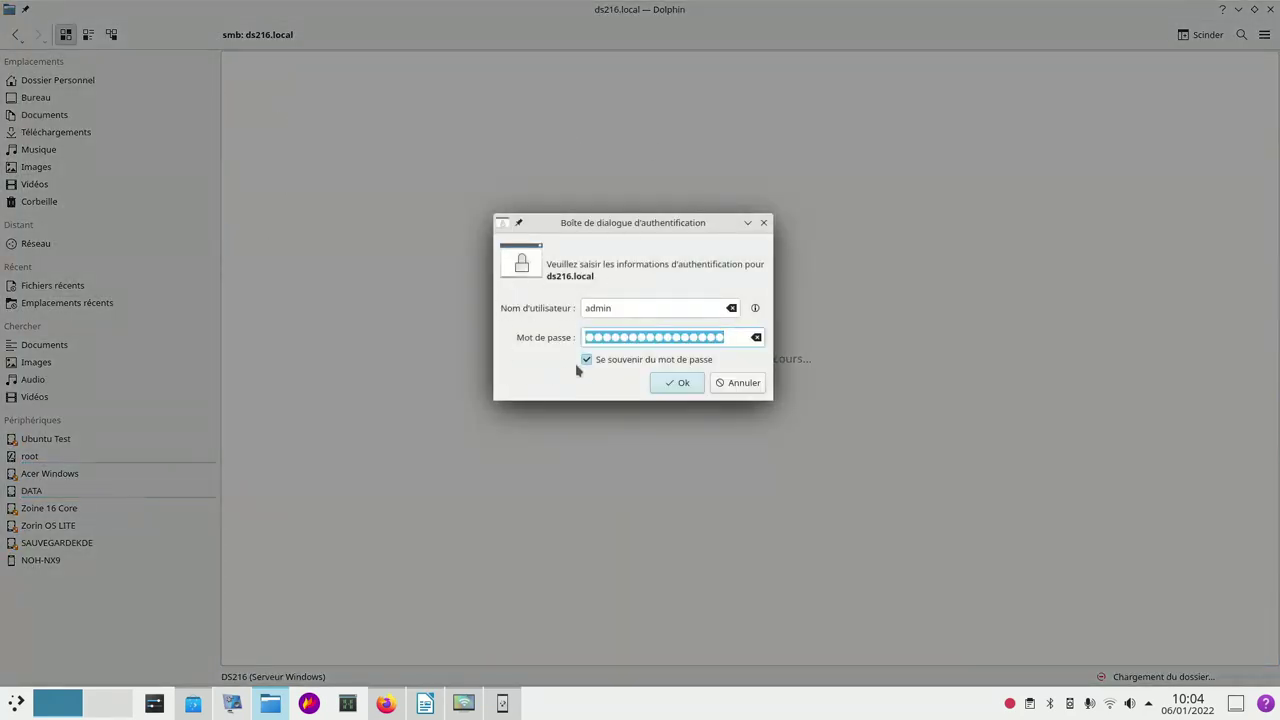
pyautogui.click(677, 383)
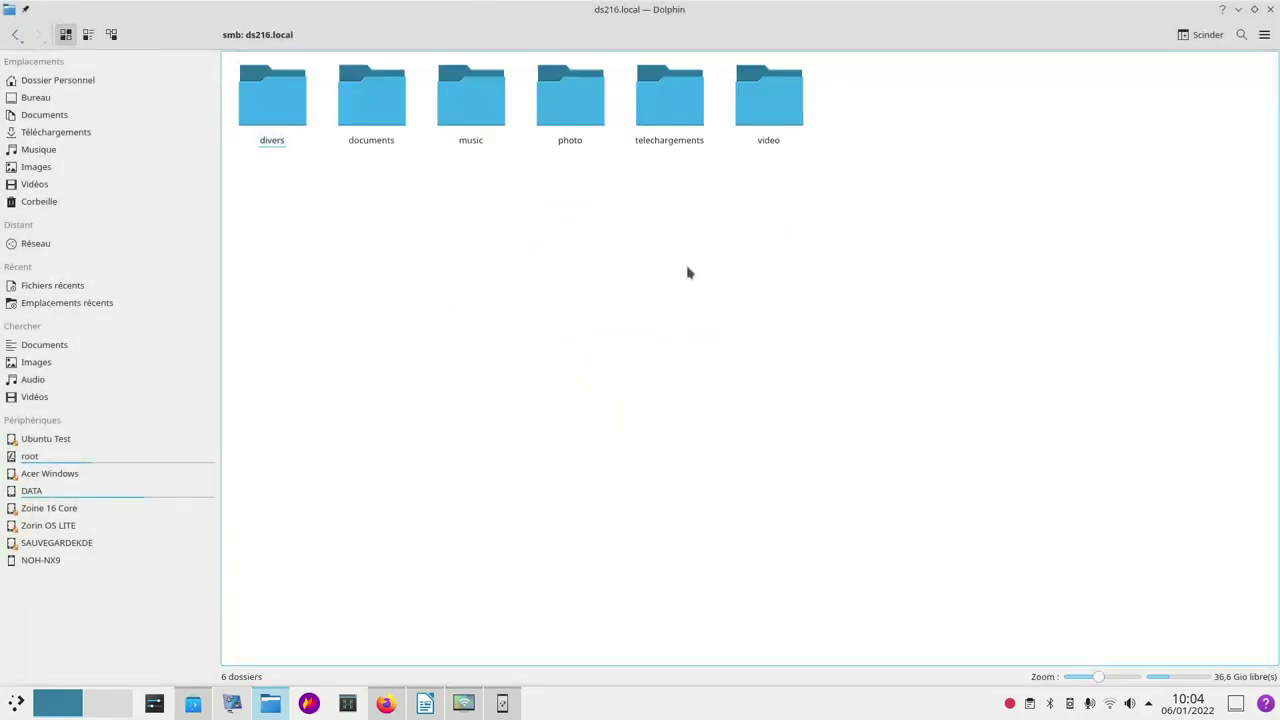
# Open the divers share and calculate the size of its 1_TEST DEBIT folder in the folder's properties.
pyautogui.click(281, 104)
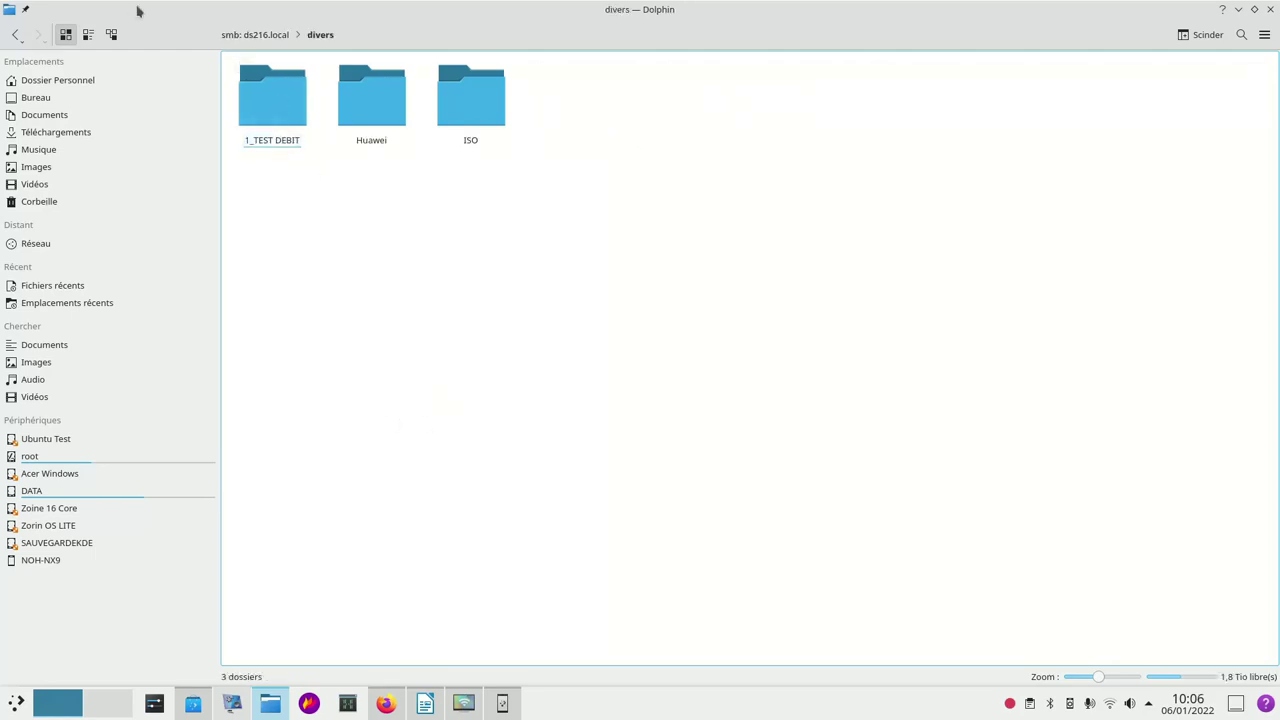
pyautogui.rightClick(281, 93)
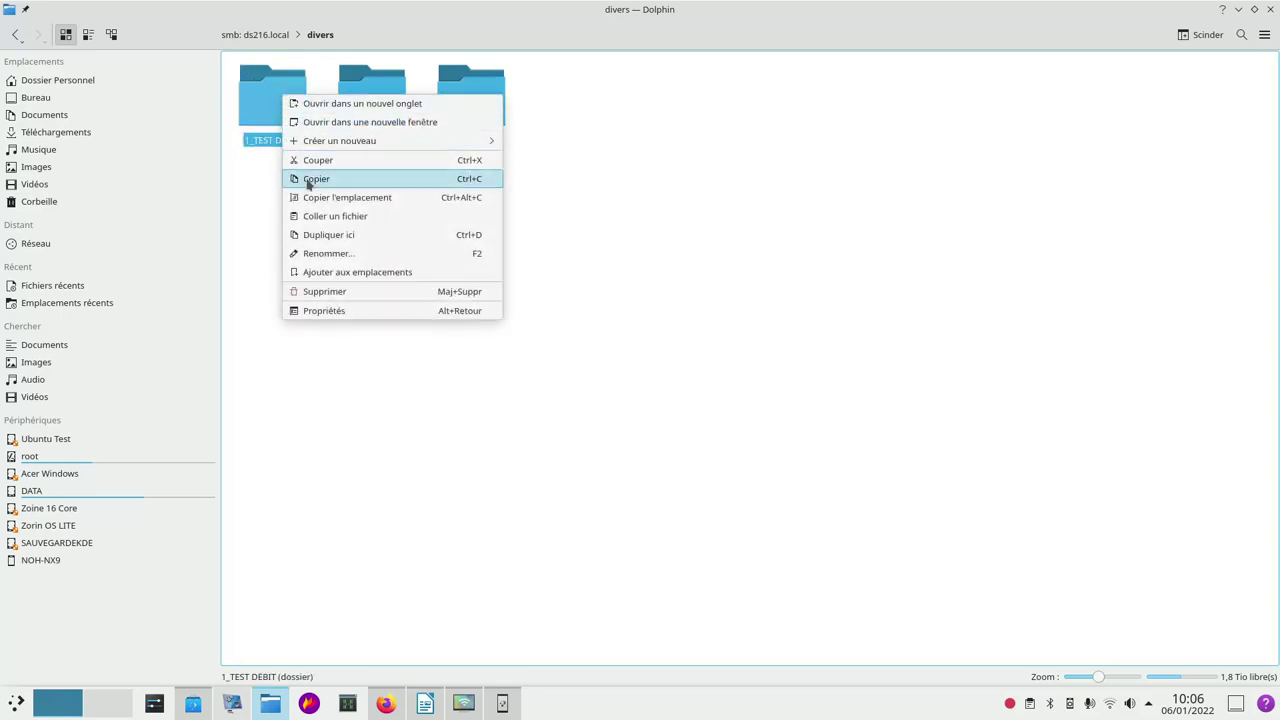
pyautogui.click(339, 311)
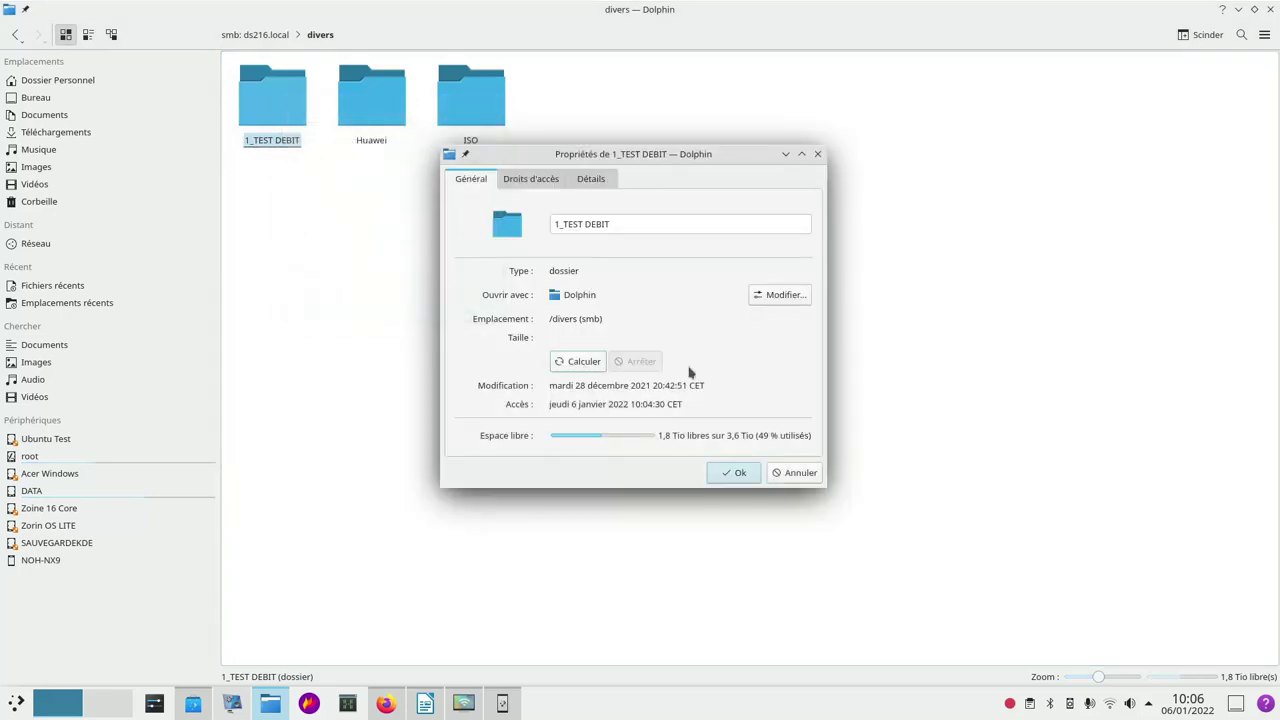
pyautogui.click(583, 365)
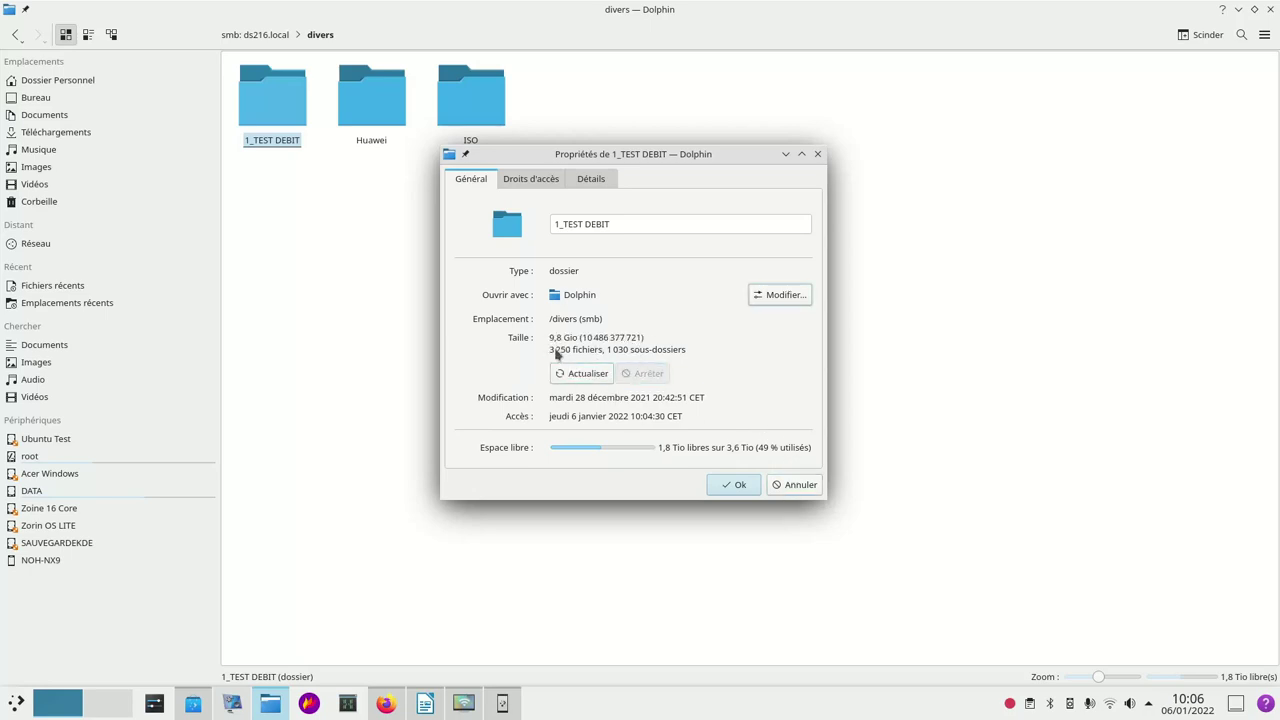
pyautogui.click(733, 487)
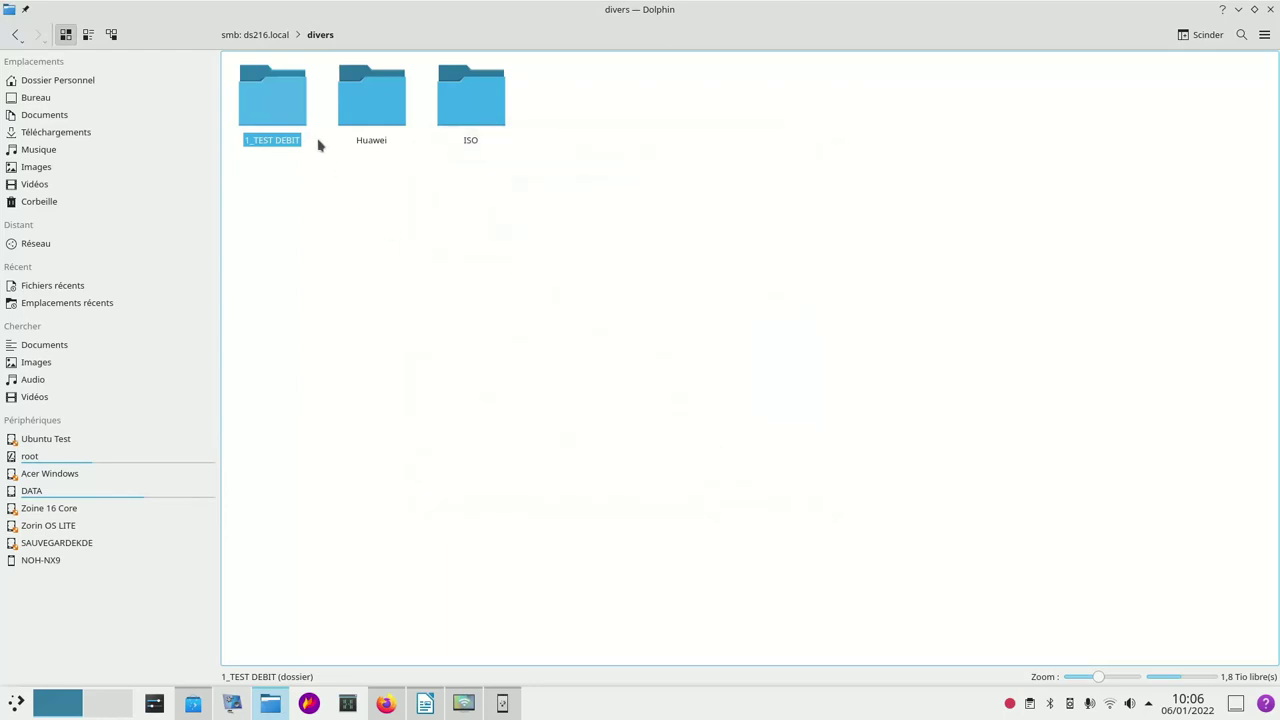
# Open the 1_TEST DEBIT folder and switch the full location display on and back off.
pyautogui.click(289, 106)
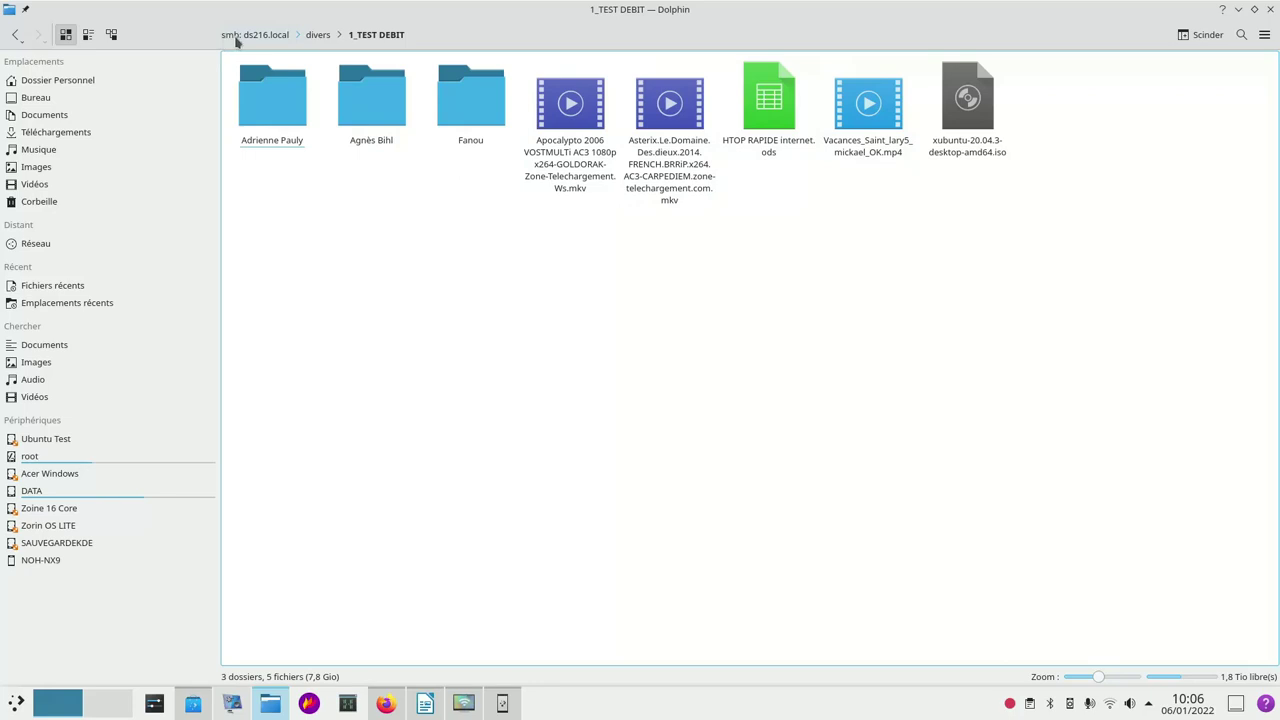
pyautogui.click(460, 35)
pyautogui.rightClick(523, 37)
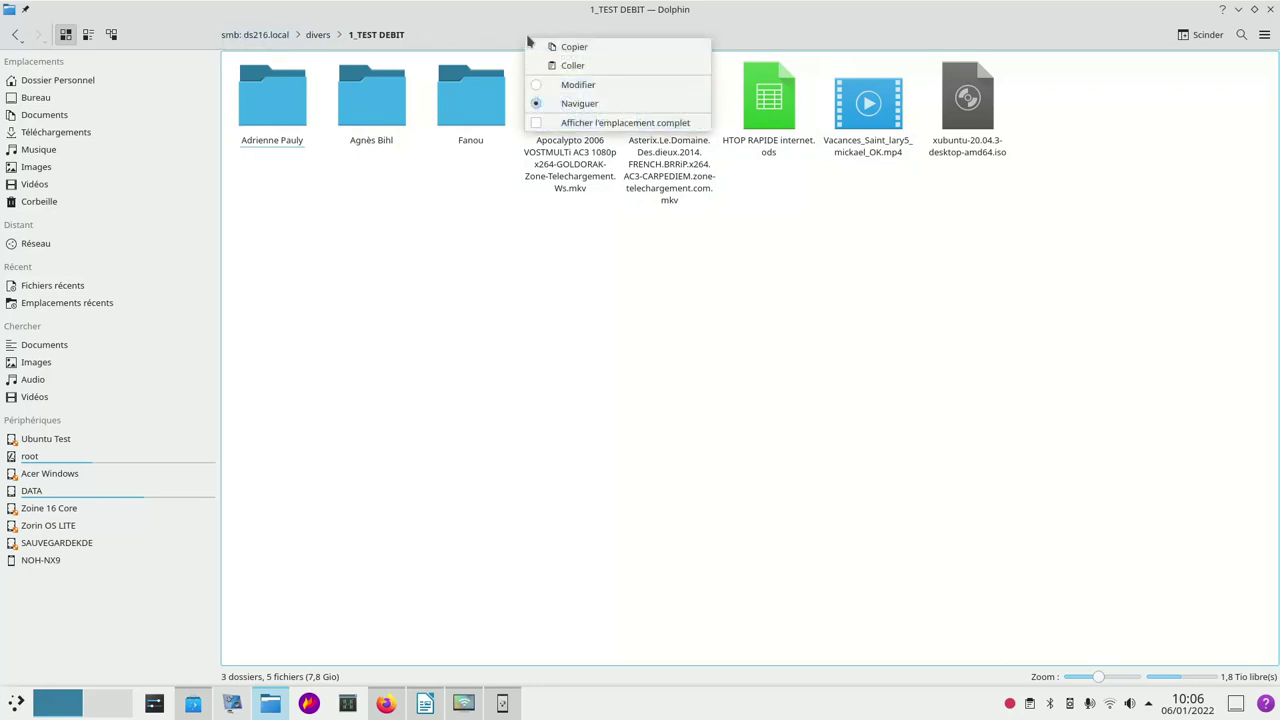
pyautogui.click(528, 118)
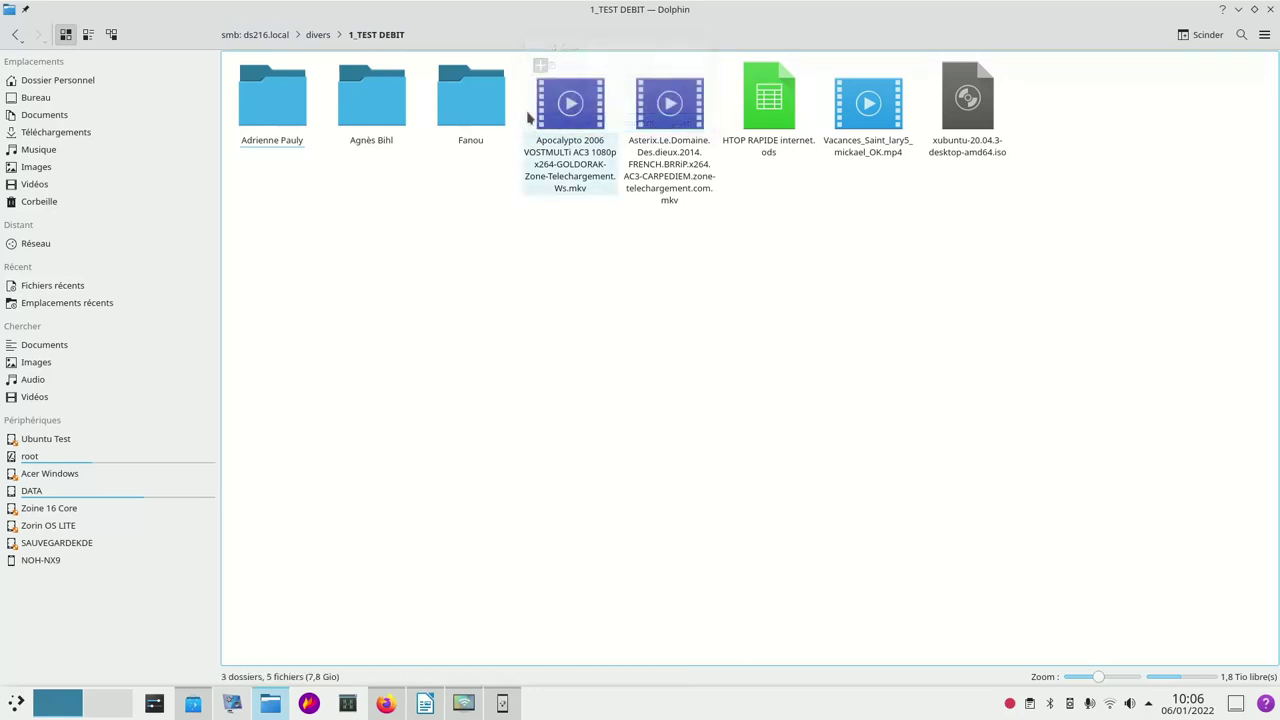
pyautogui.rightClick(478, 40)
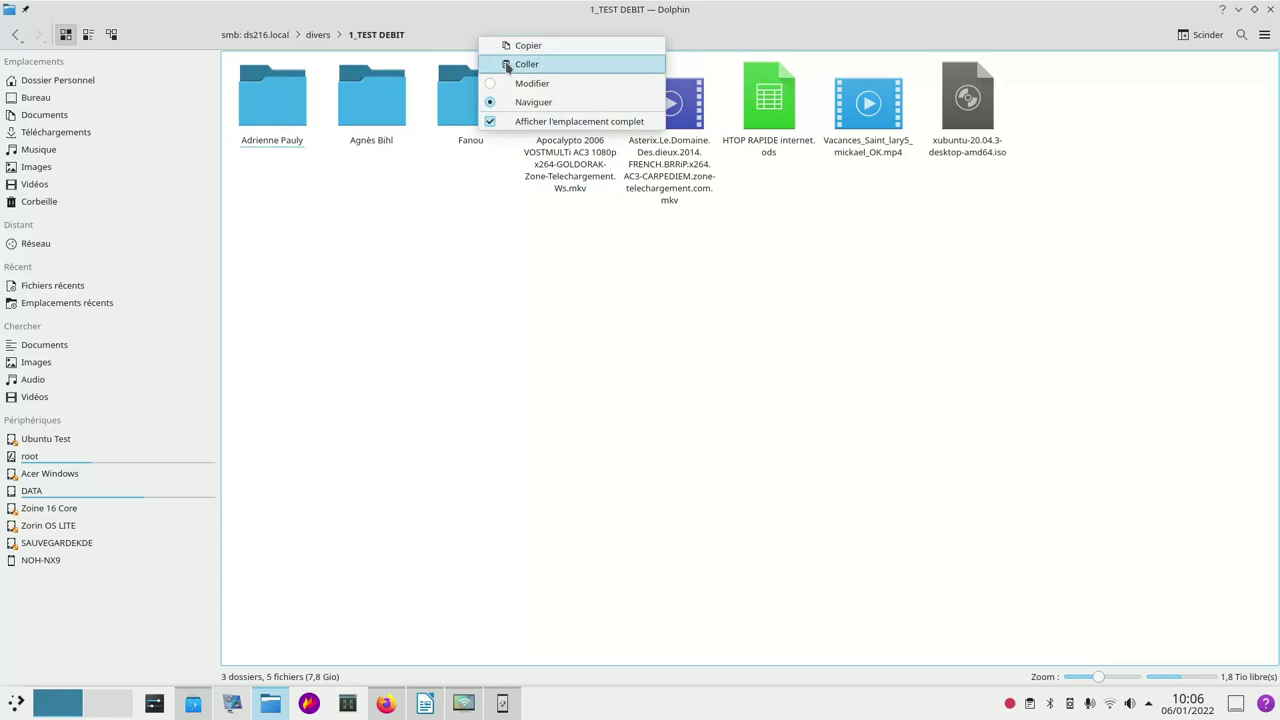
pyautogui.click(490, 120)
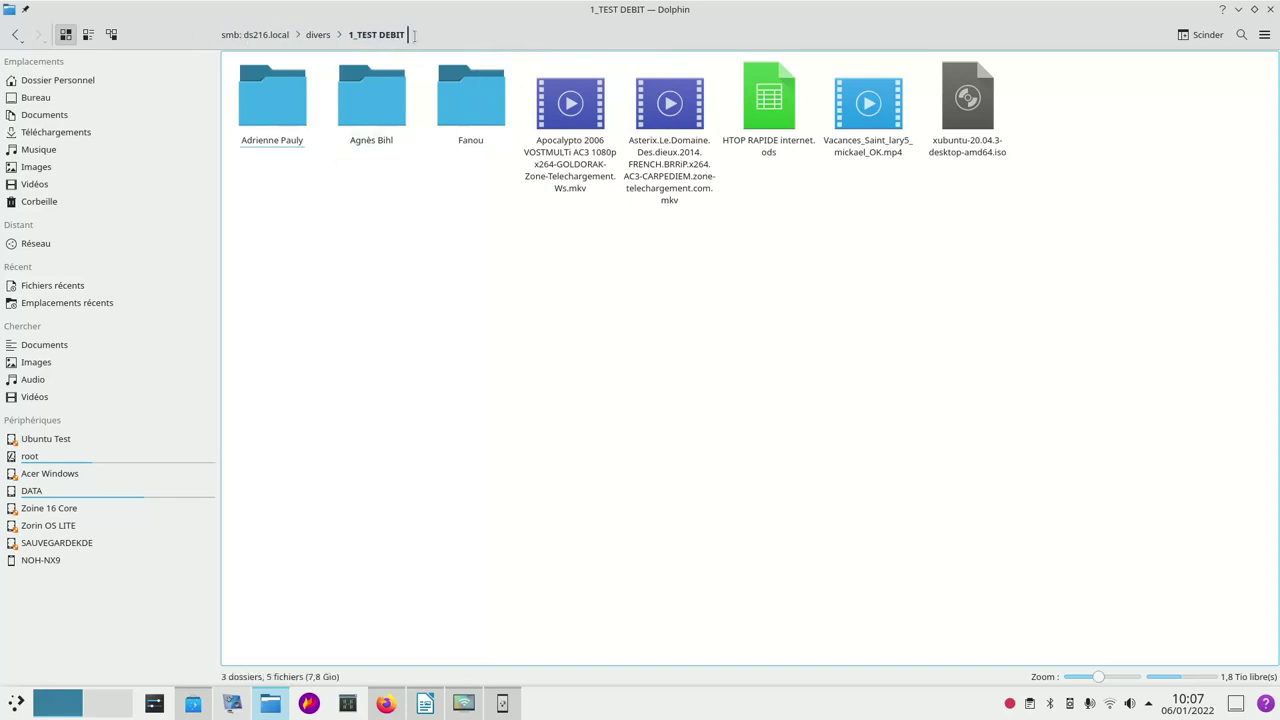
# View the Téléchargements folder and reopen the DS216 server from the network's SMB shared folders.
pyautogui.click(53, 136)
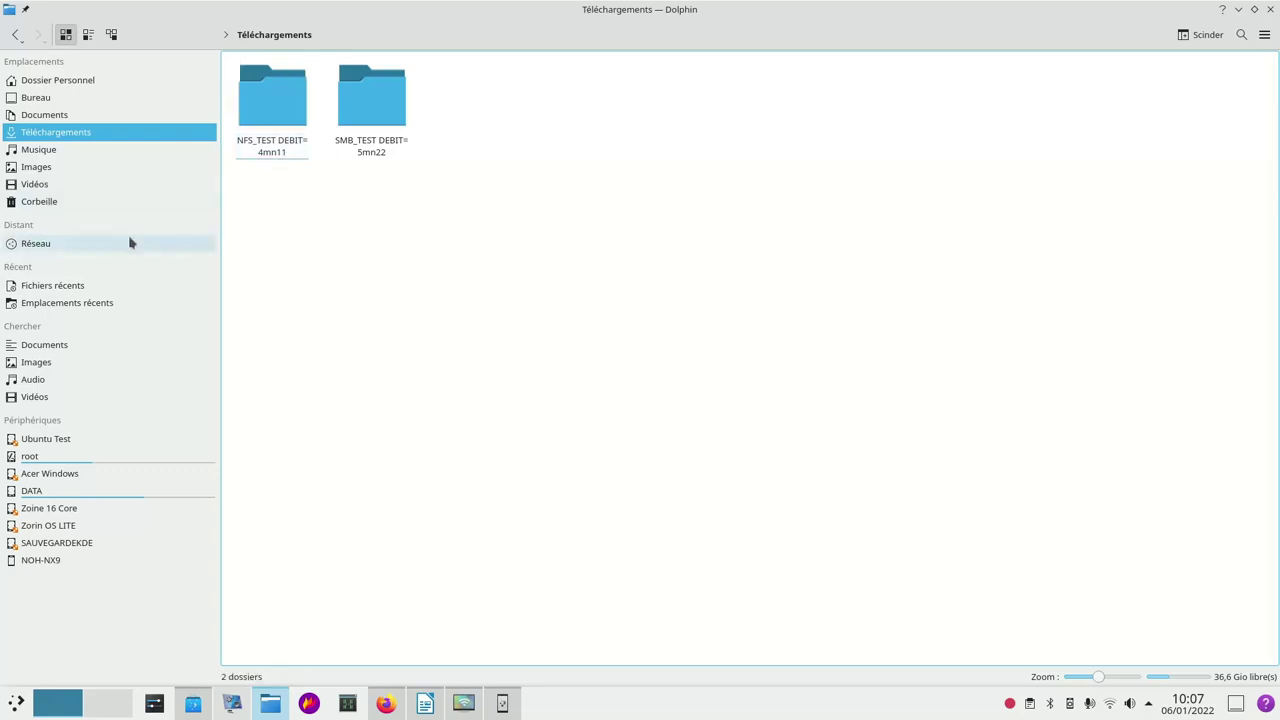
pyautogui.click(61, 246)
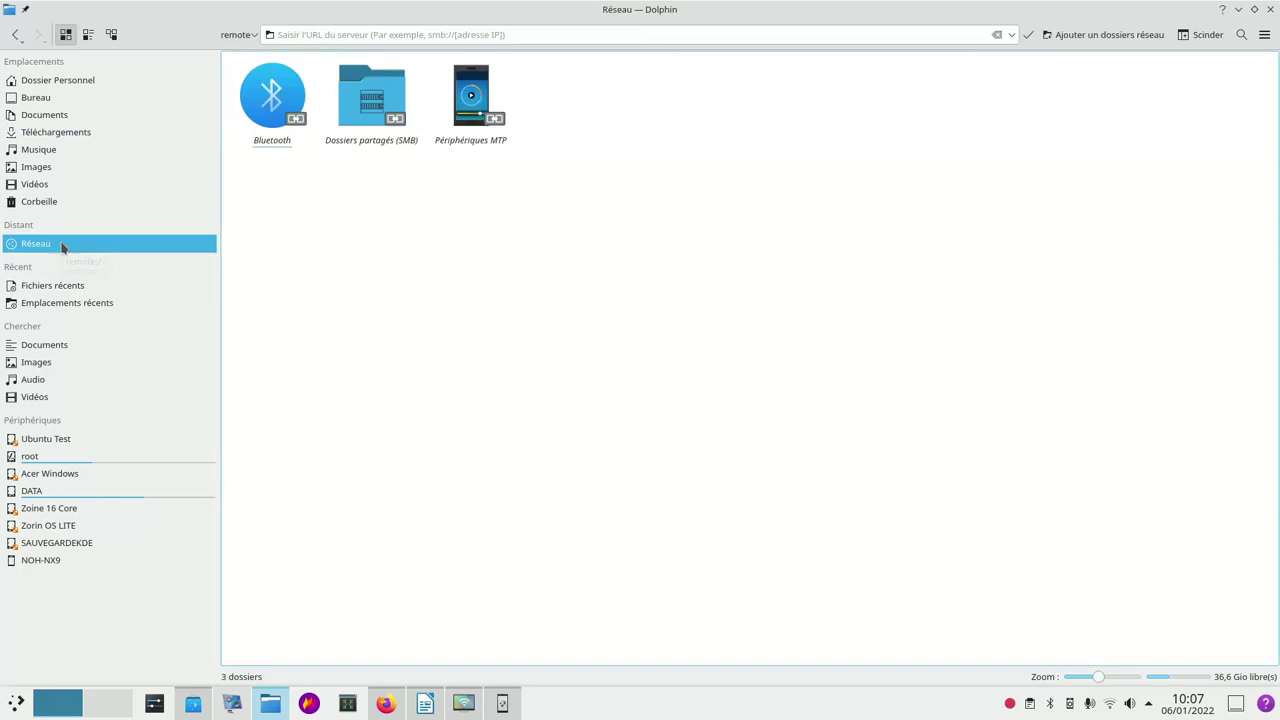
pyautogui.click(362, 112)
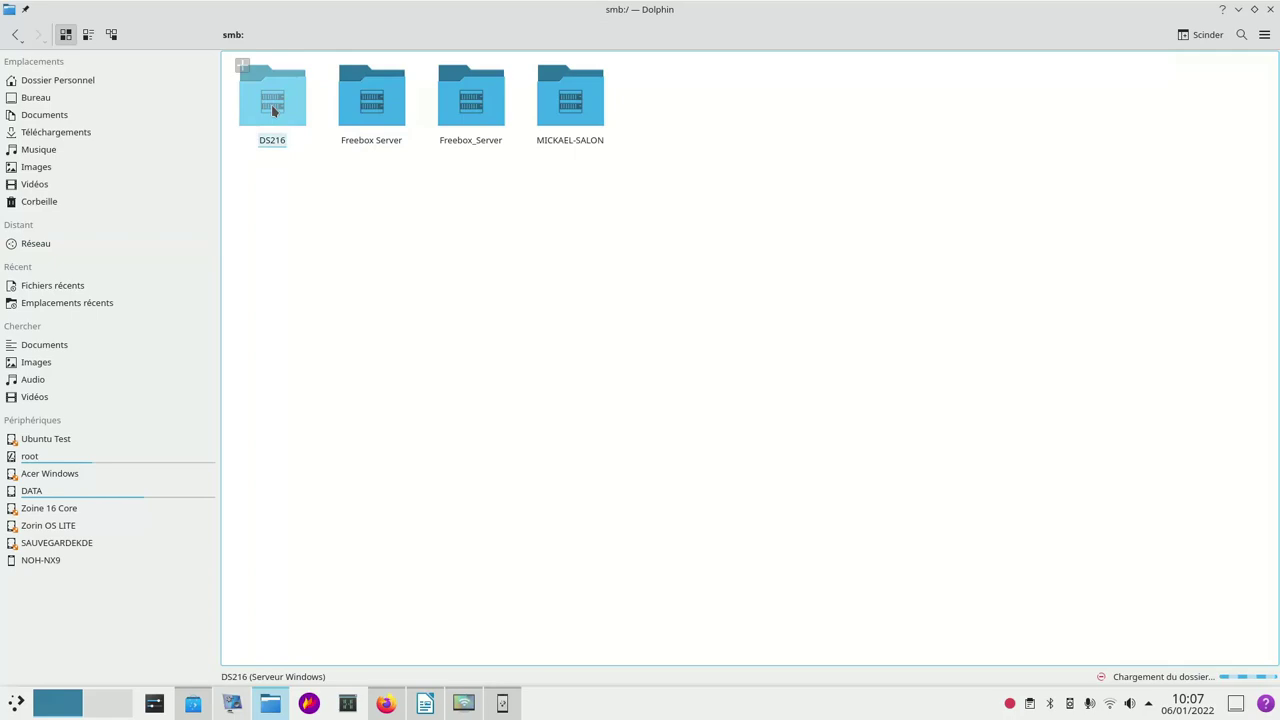
pyautogui.click(273, 111)
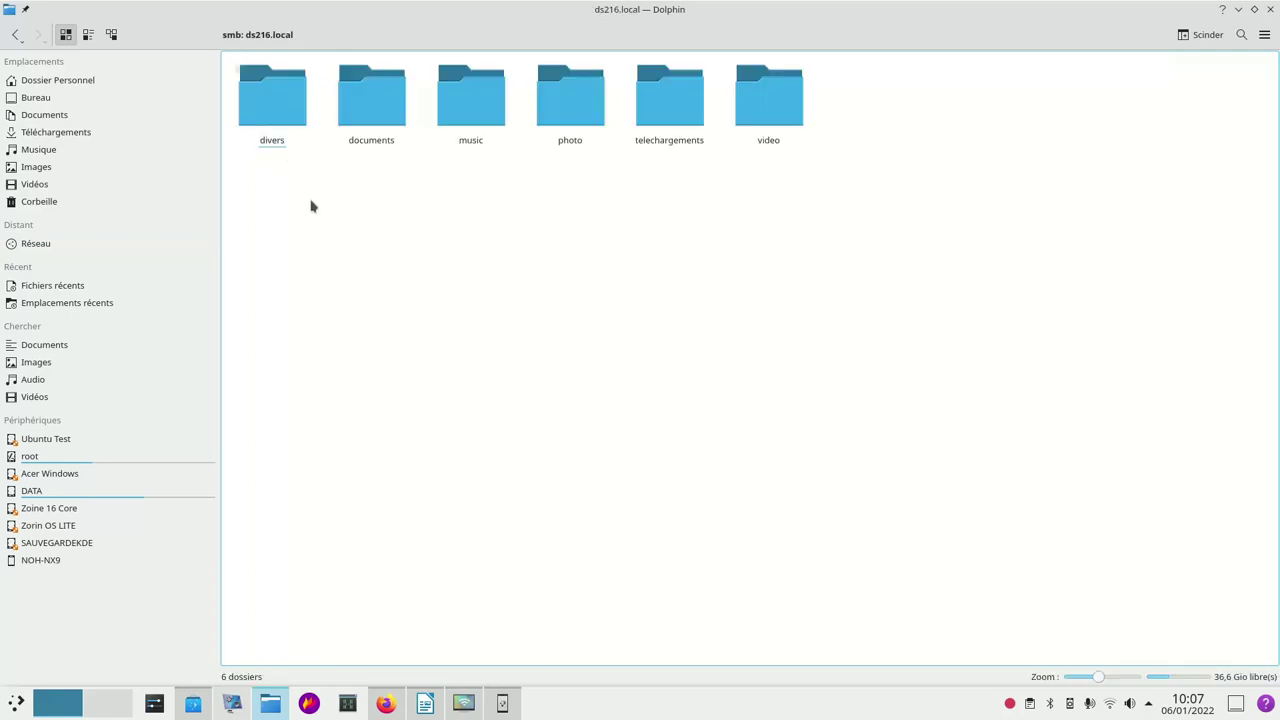
# Add the server's divers folder to the places and open it from its shortcut with the full location displayed.
pyautogui.rightClick(283, 104)
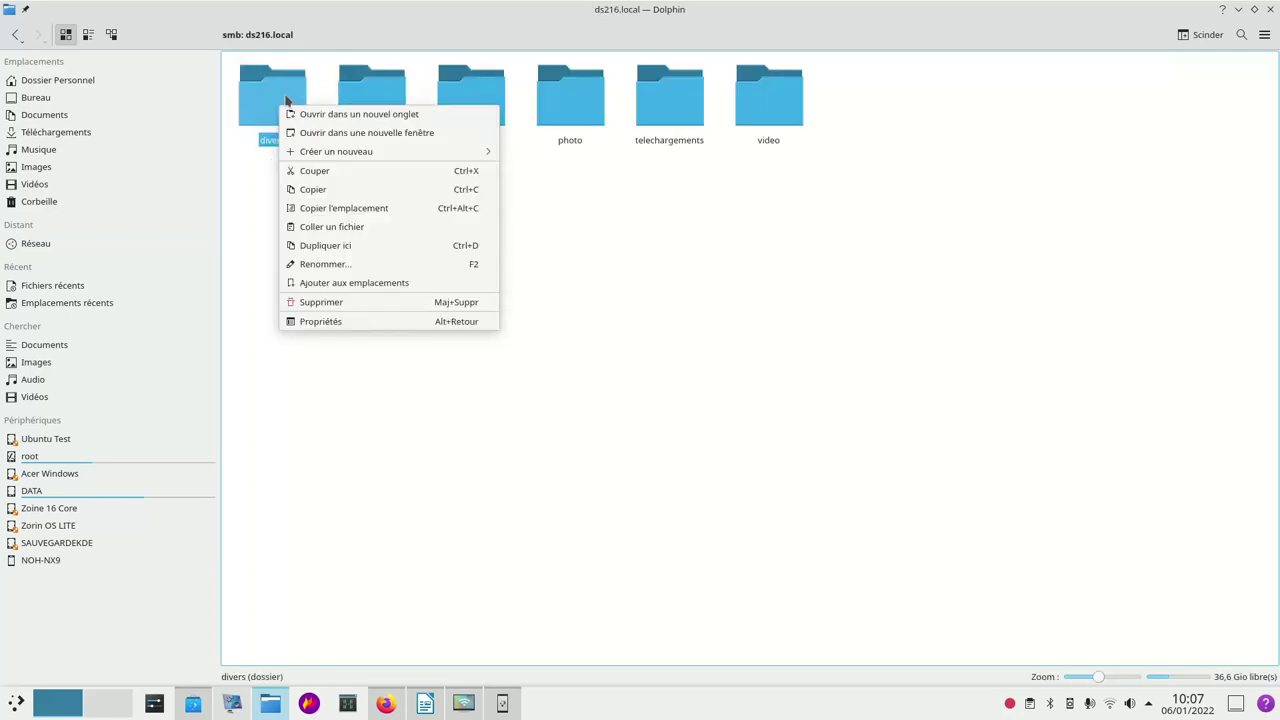
pyautogui.click(343, 285)
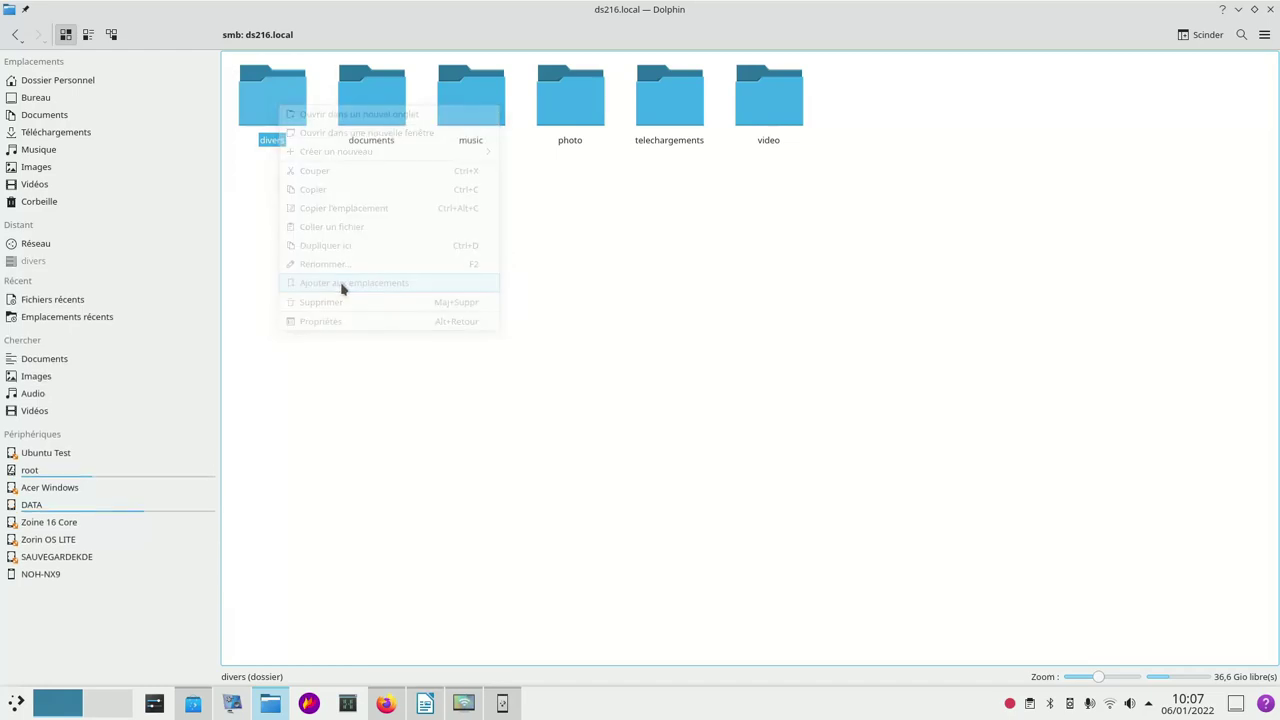
pyautogui.click(40, 265)
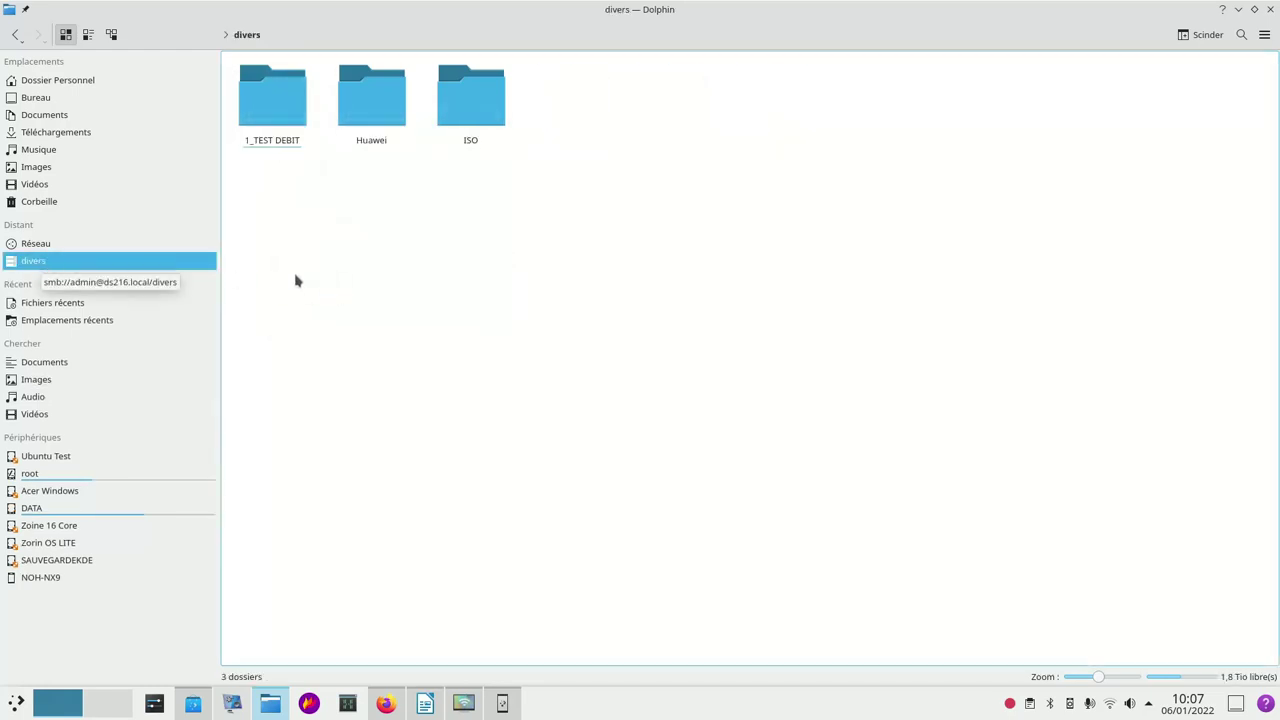
pyautogui.rightClick(507, 42)
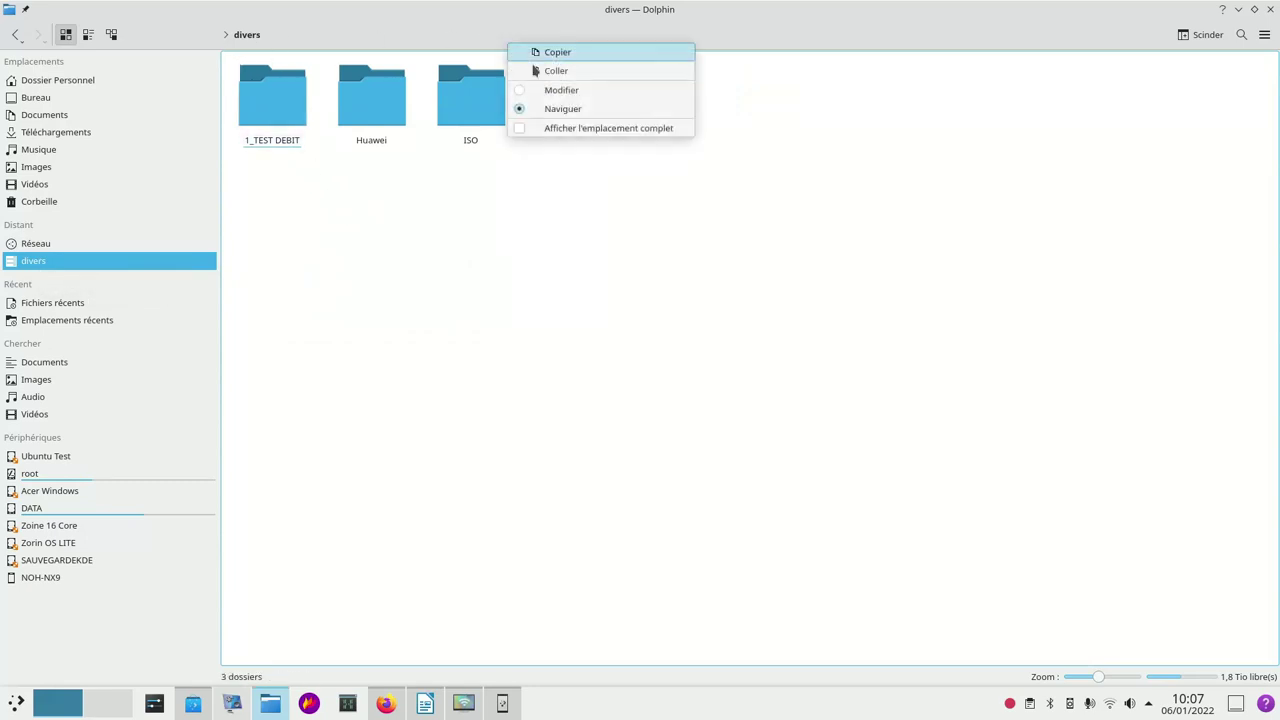
pyautogui.click(518, 130)
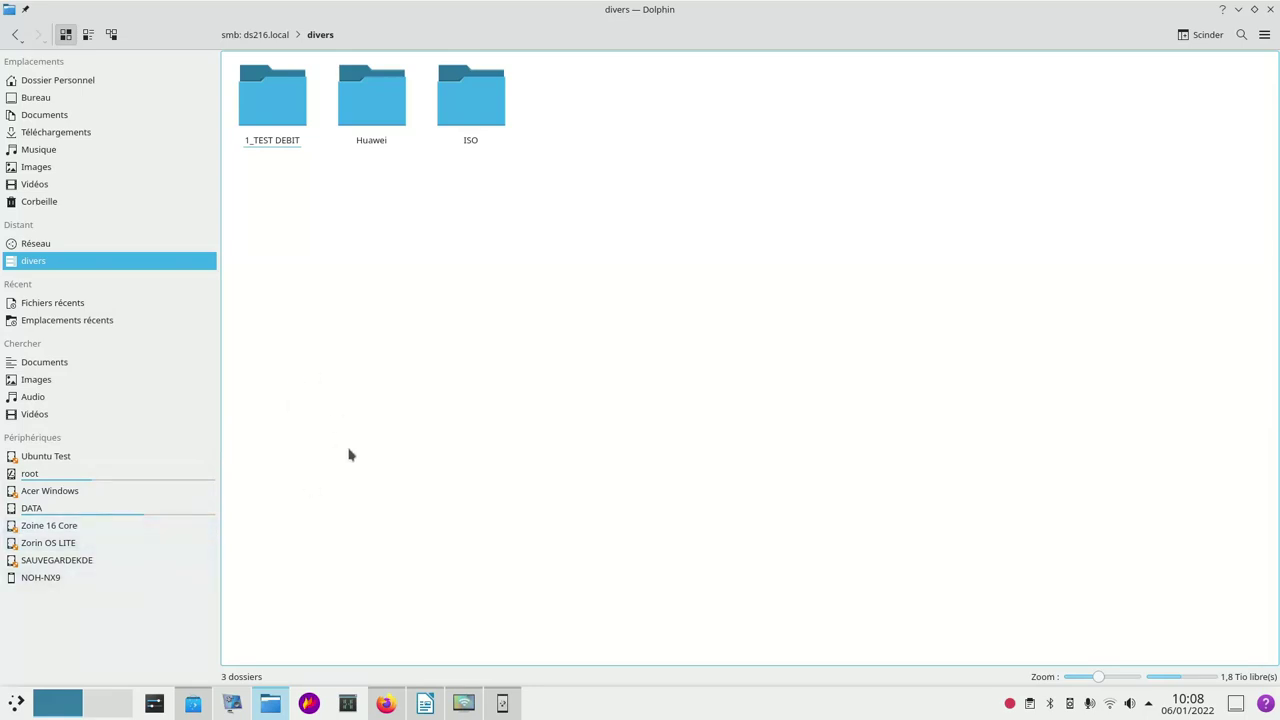
# Open the fstab file from the system root's etc folder in KWrite.
pyautogui.click(94, 81)
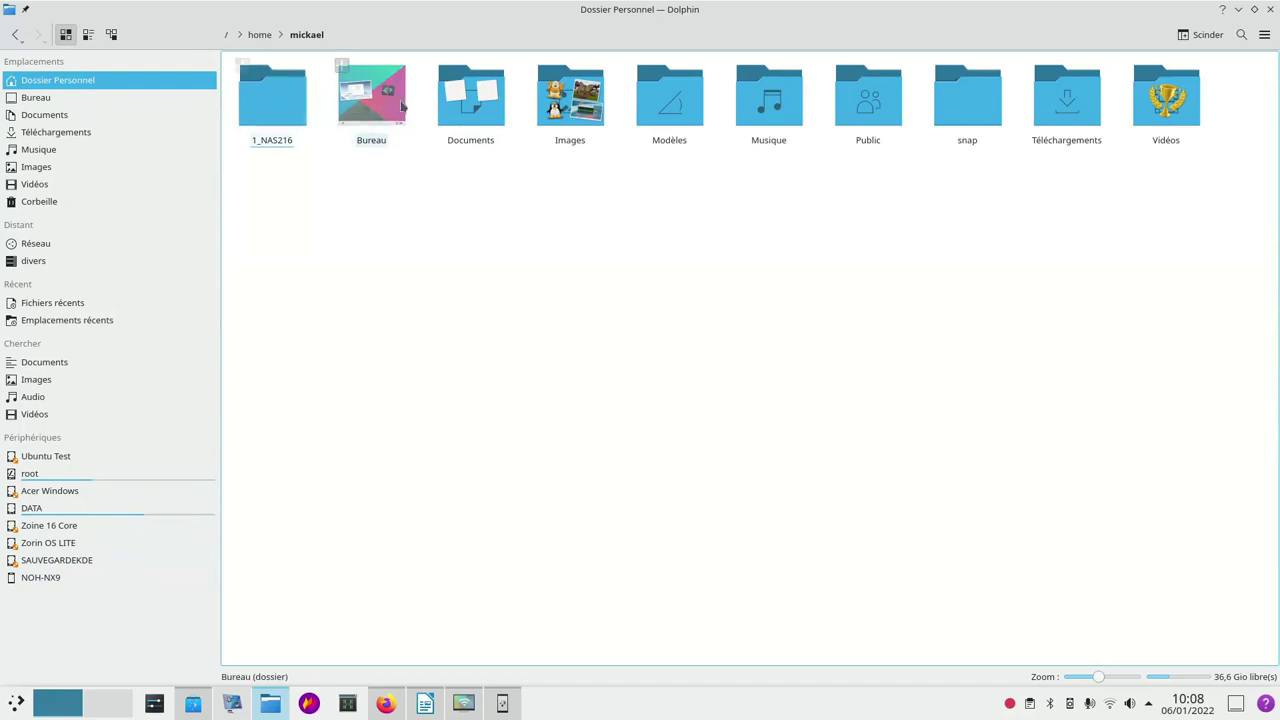
pyautogui.click(227, 36)
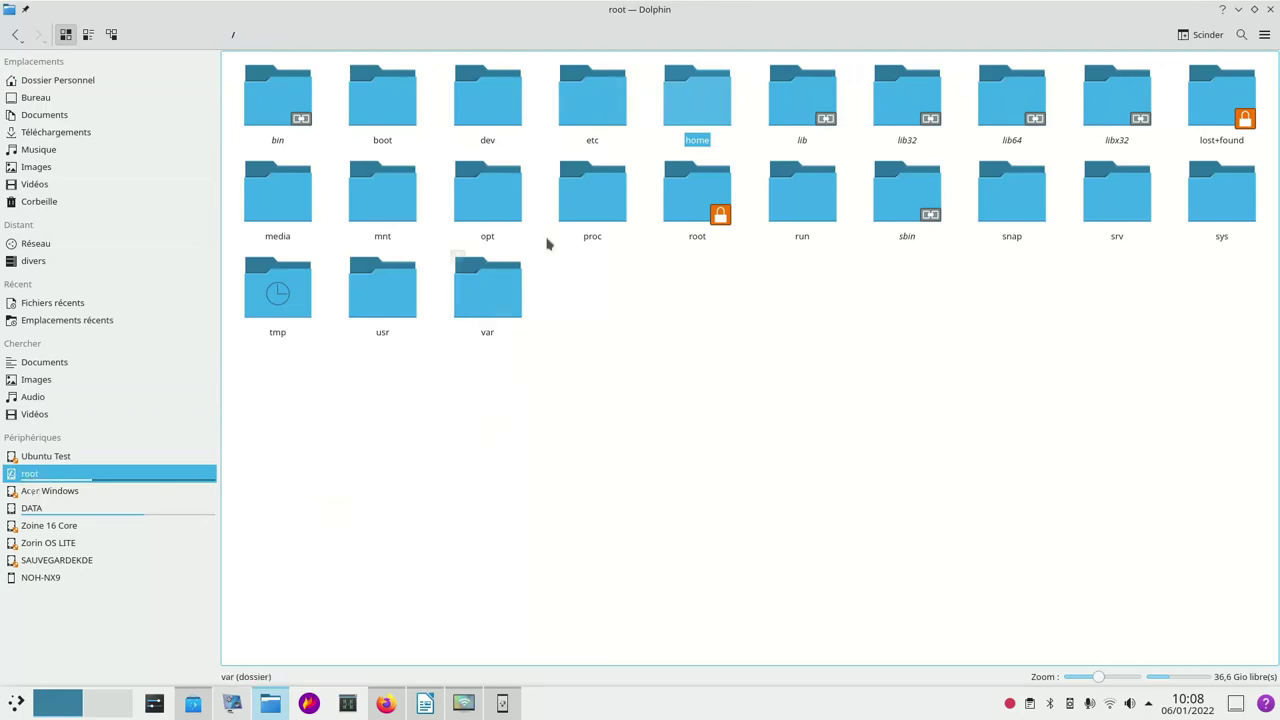
pyautogui.doubleClick(590, 80)
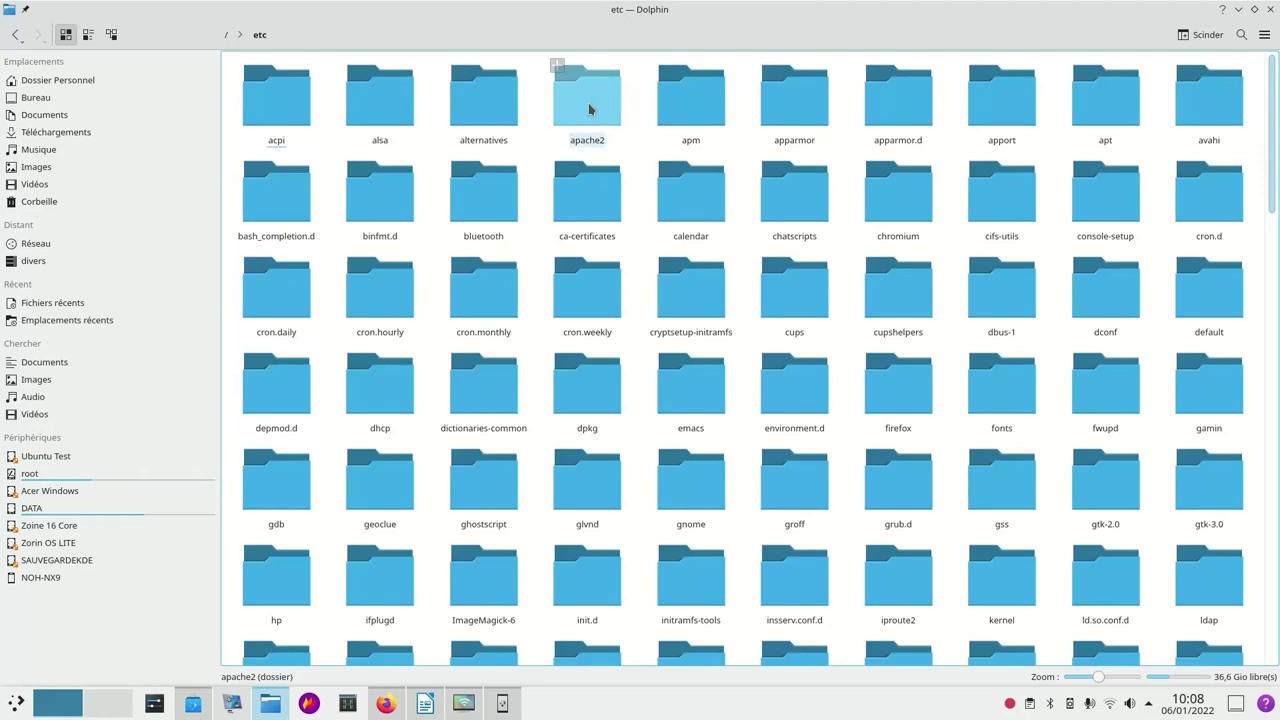
pyautogui.scroll(-15, 663, 214)
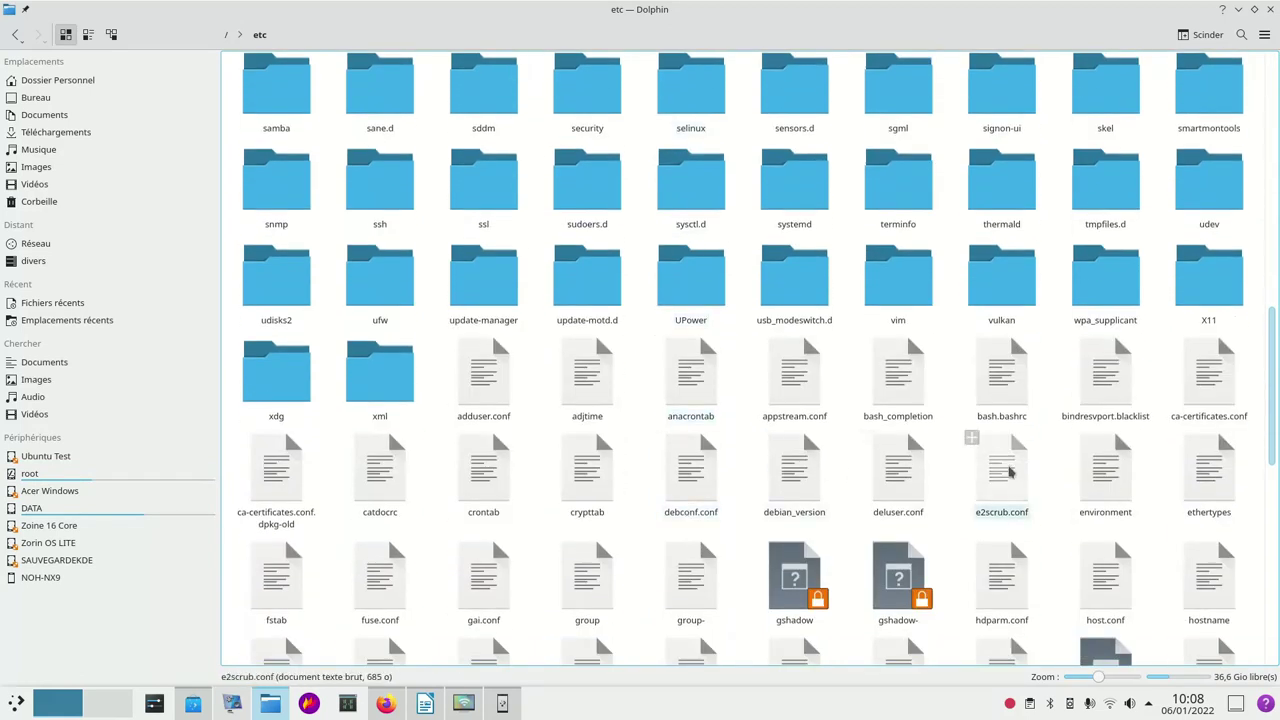
pyautogui.scroll(-1, 632, 598)
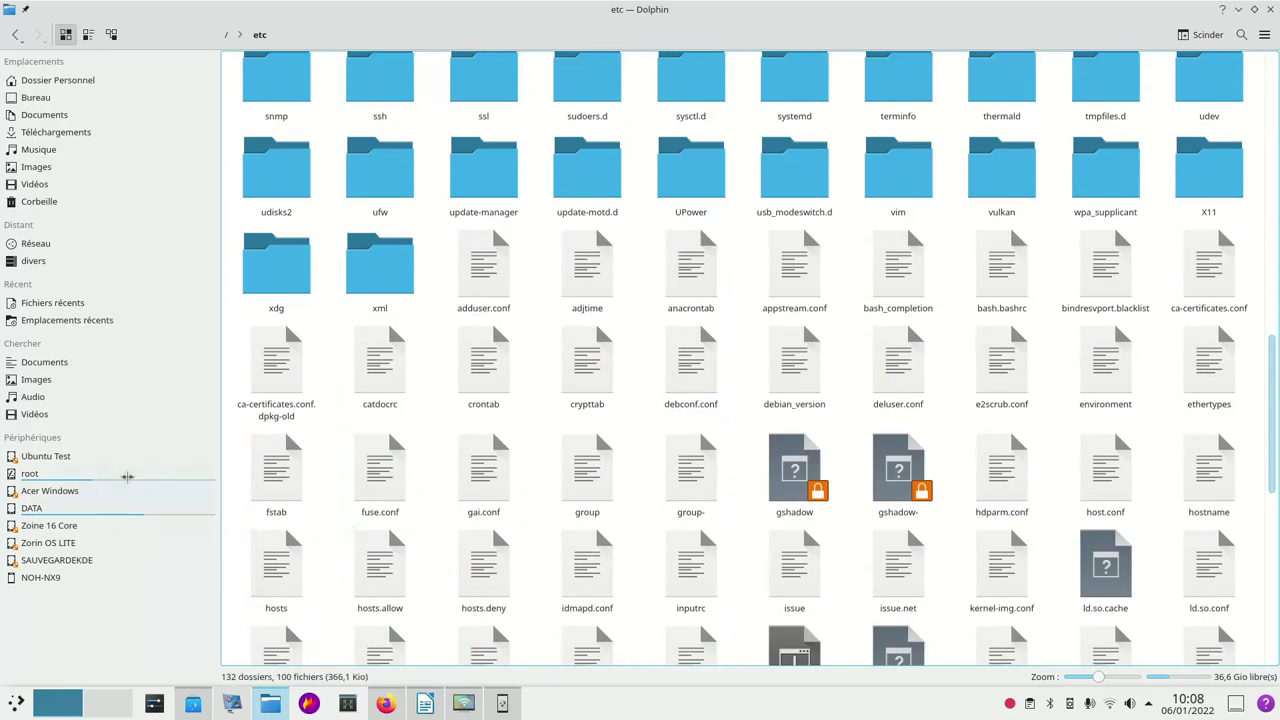
pyautogui.doubleClick(288, 470)
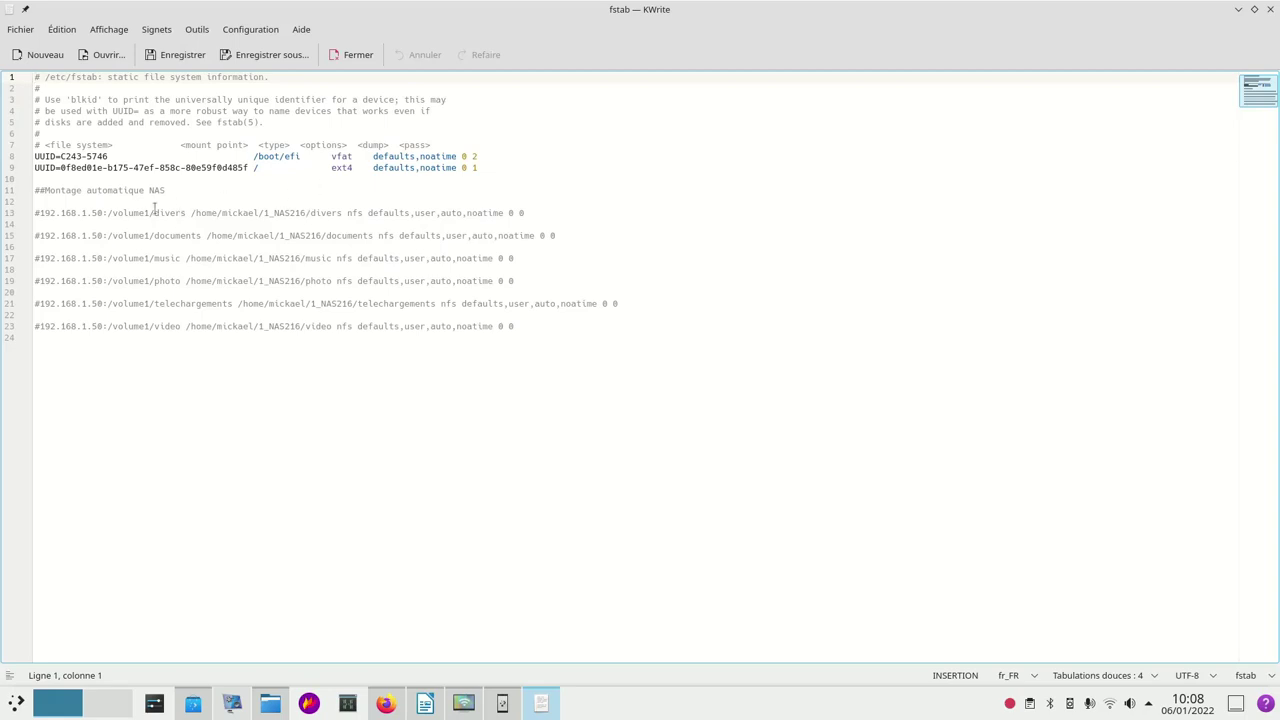
# Uncomment the NFS automatic mount line for the NAS divers volume on line 13 of fstab.
pyautogui.click(43, 212)
pyautogui.moveTo(43, 212); pyautogui.dragTo(35, 213)
pyautogui.click(38, 213)
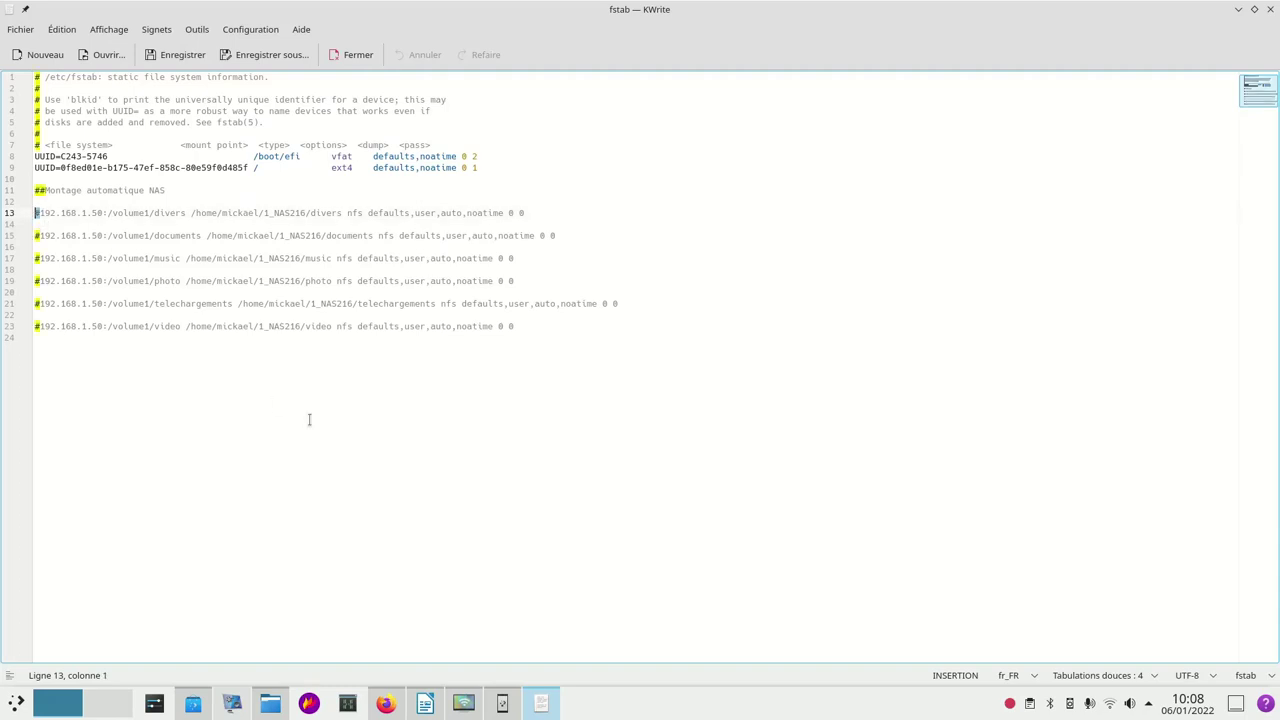
pyautogui.press('Delete')
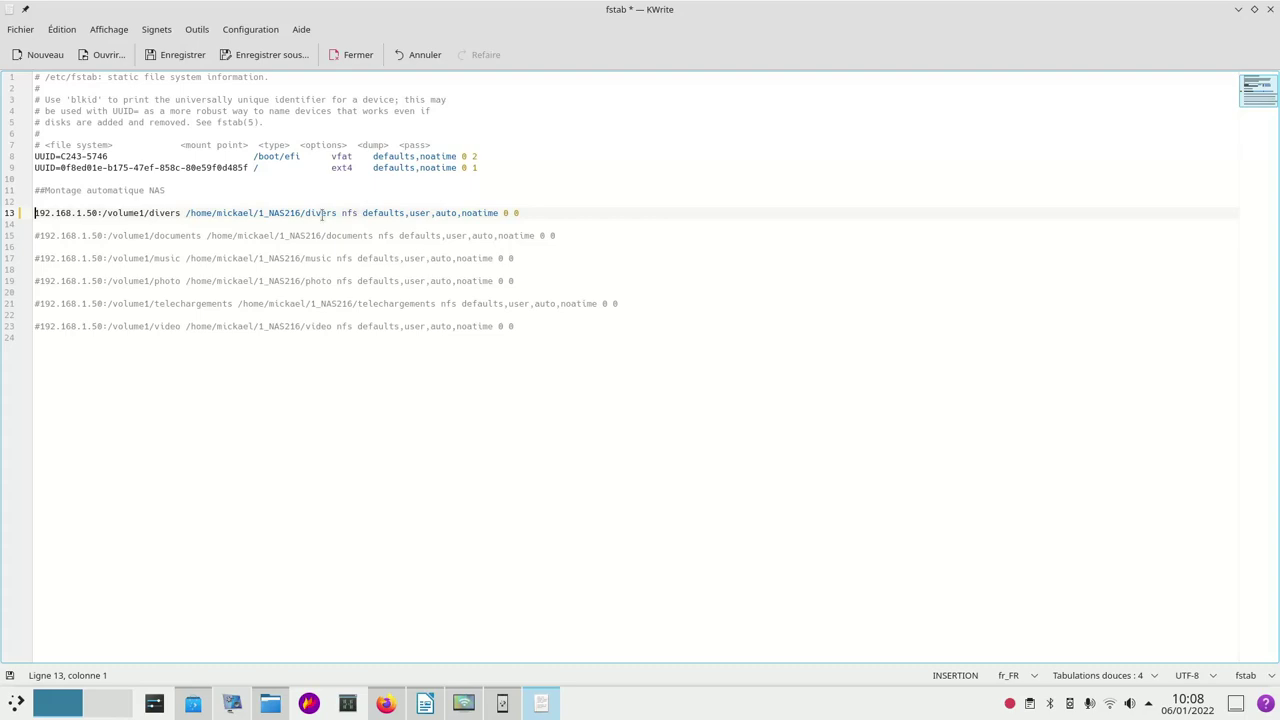
# Save fstab by authenticating with the superuser password and close the editor.
pyautogui.click(172, 57)
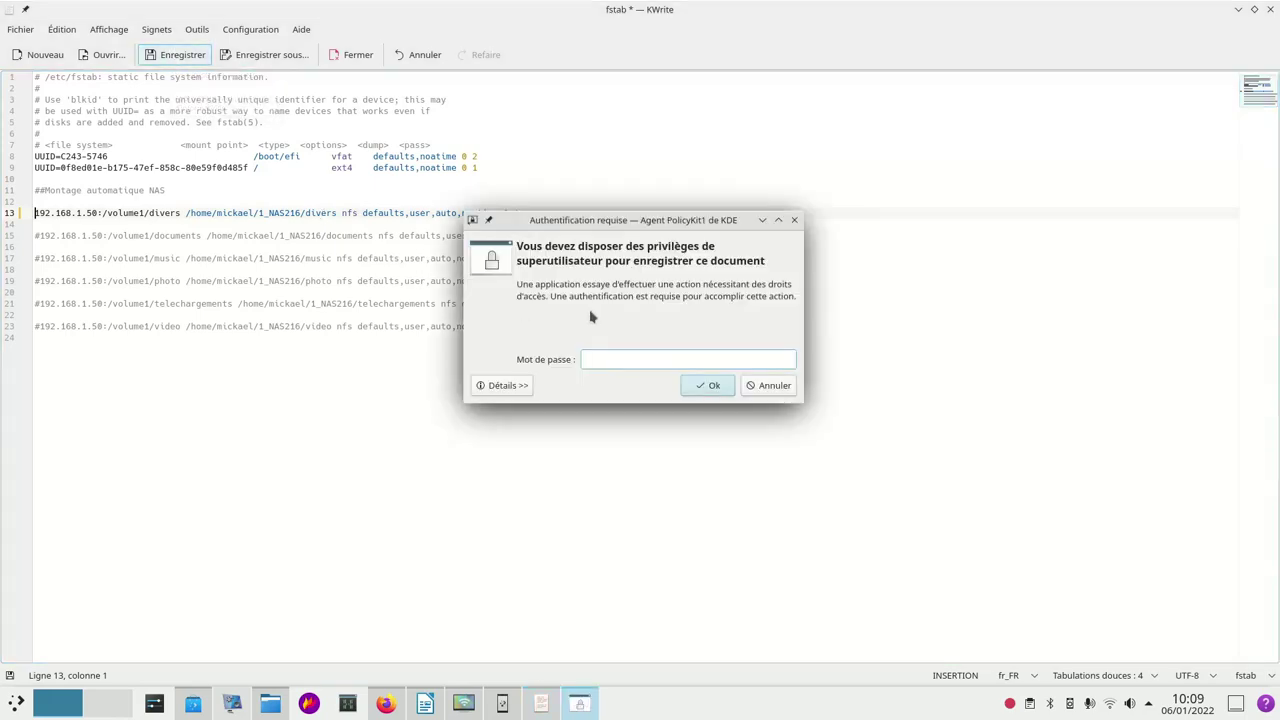
pyautogui.write('********')
pyautogui.press('Return')
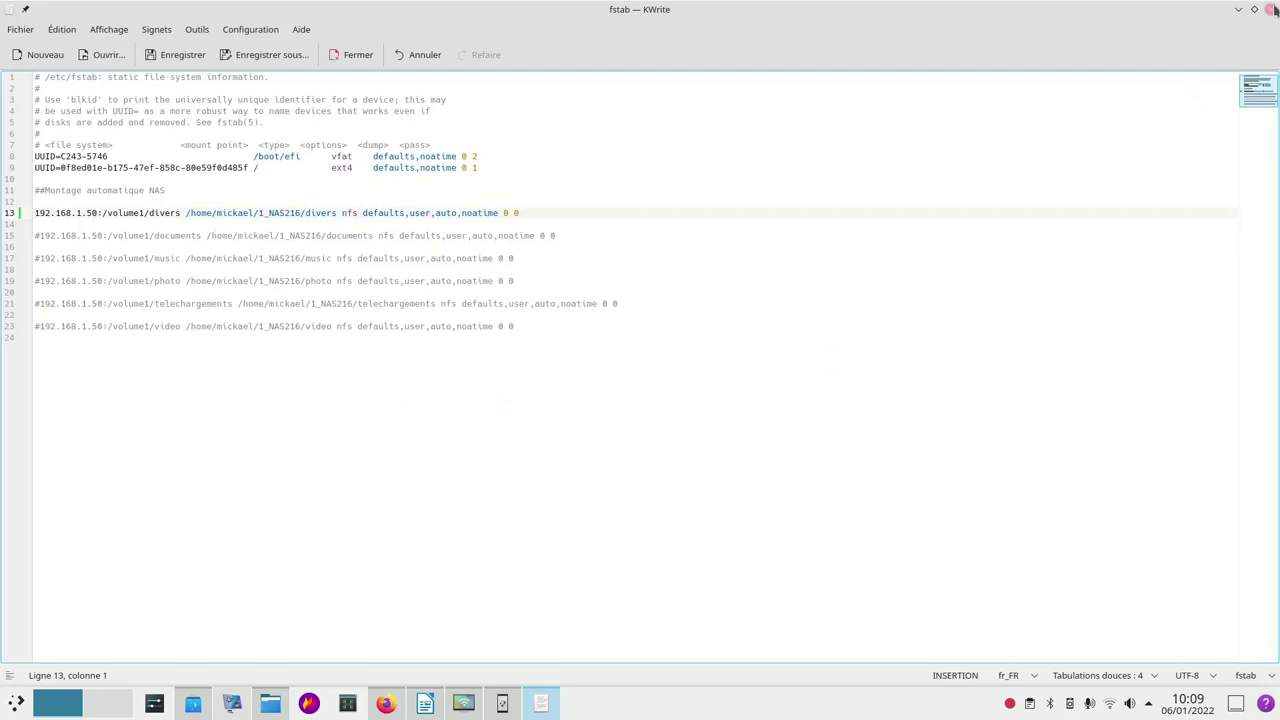
pyautogui.click(1272, 12)
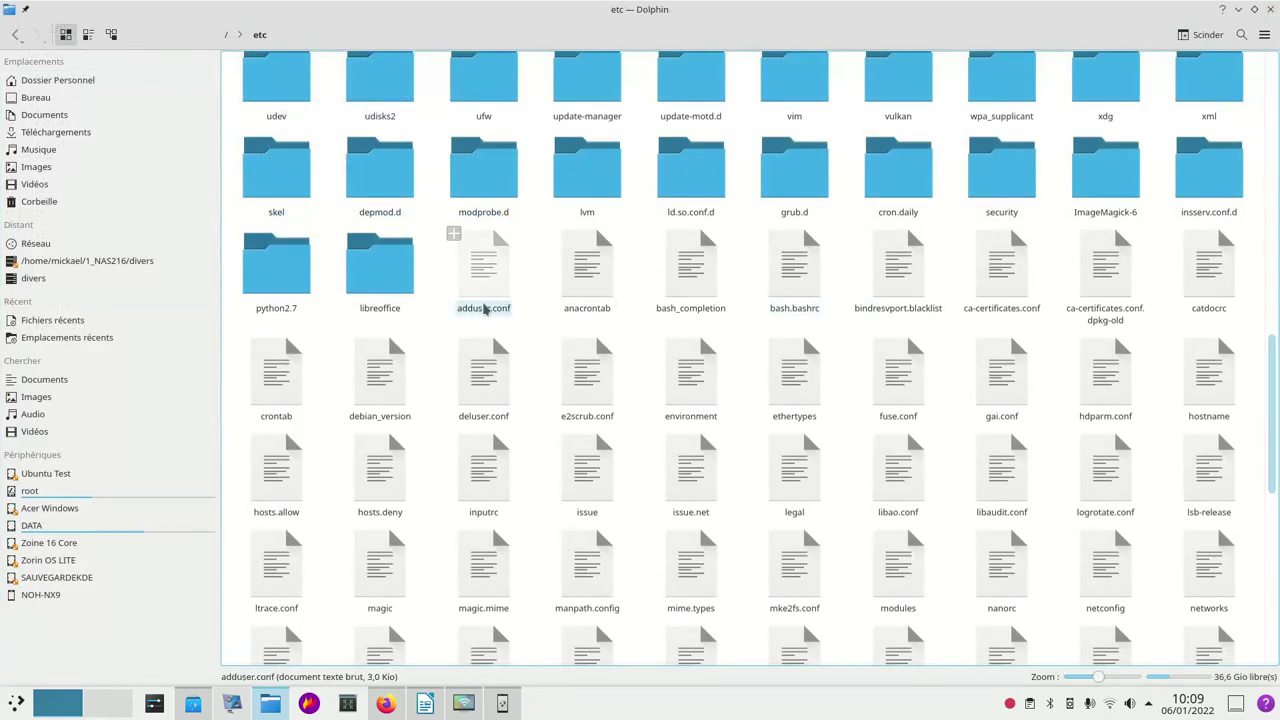
# Compare the divers share and its 1_TEST DEBIT contents through the 1_NAS216 NFS mount and the SMB shortcut.
pyautogui.click(34, 279)
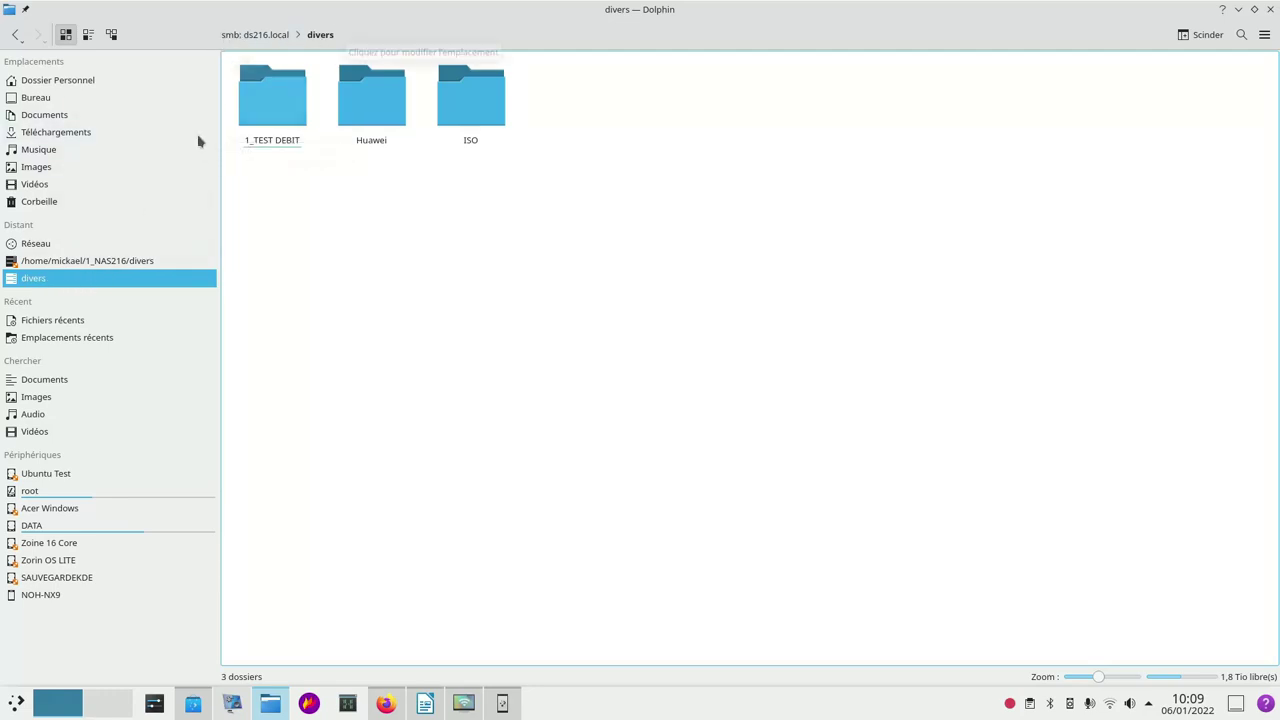
pyautogui.click(113, 264)
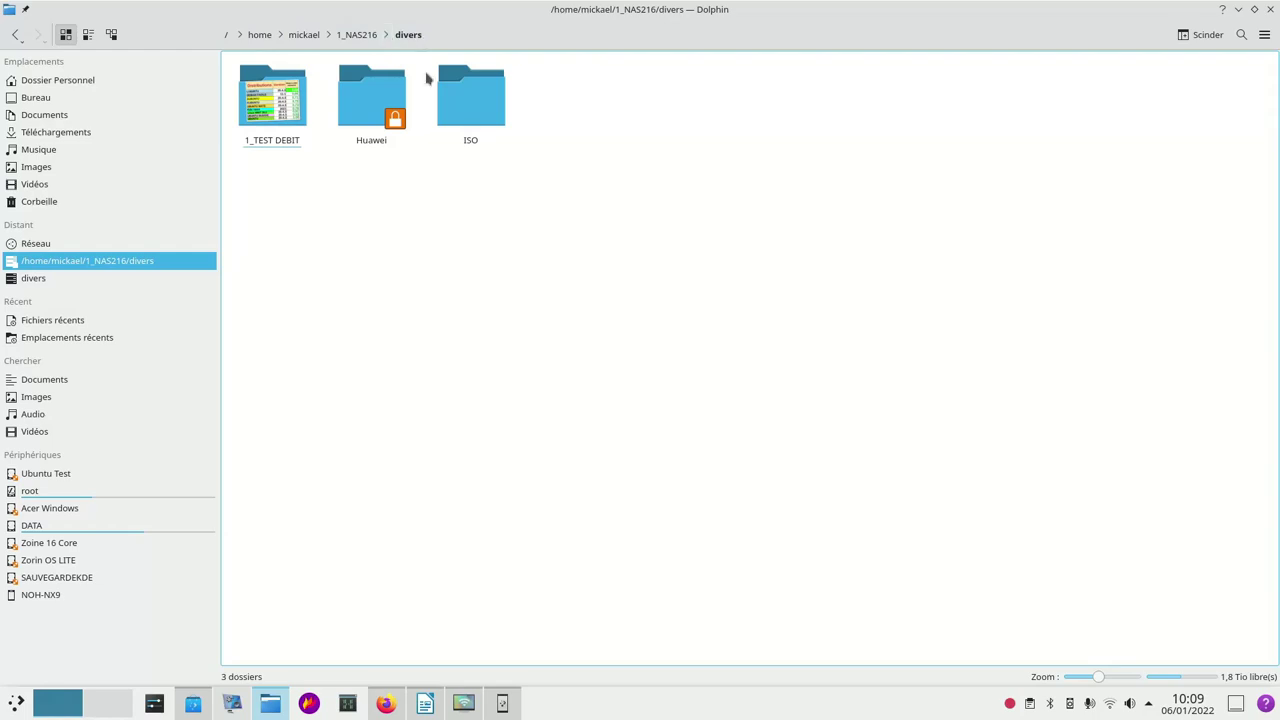
pyautogui.click(281, 105)
pyautogui.doubleClick(281, 105)
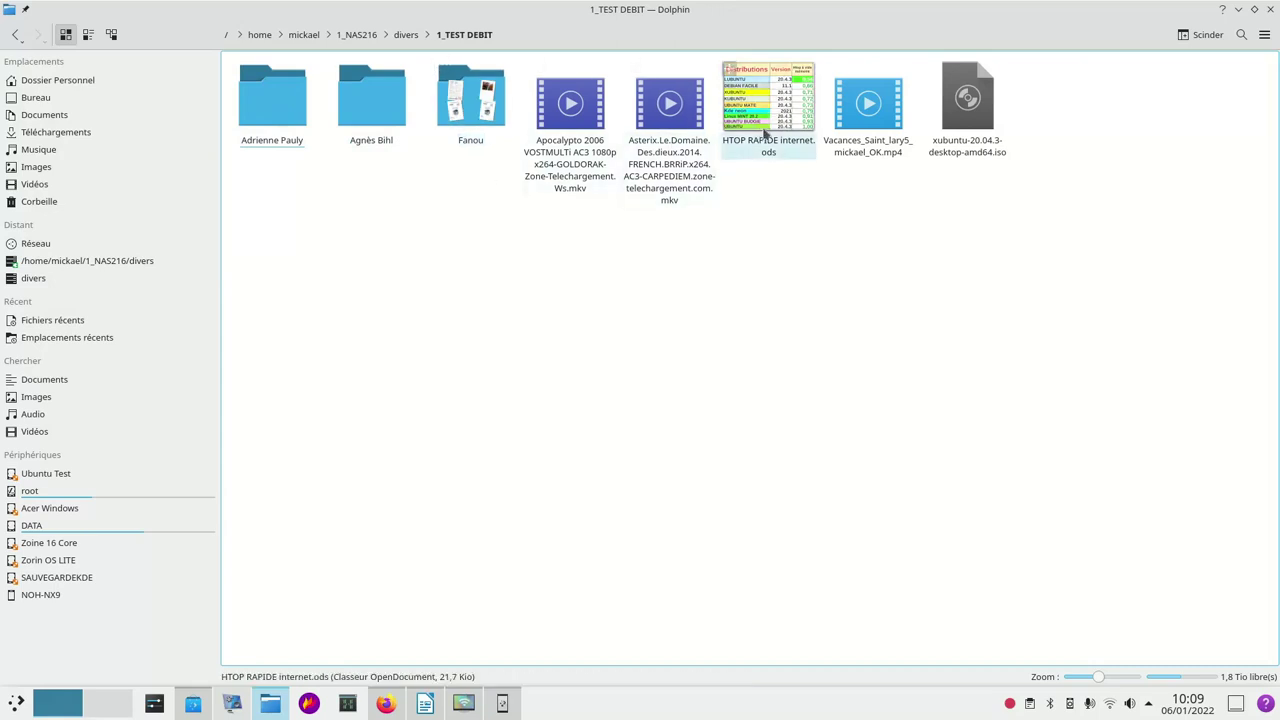
pyautogui.click(38, 280)
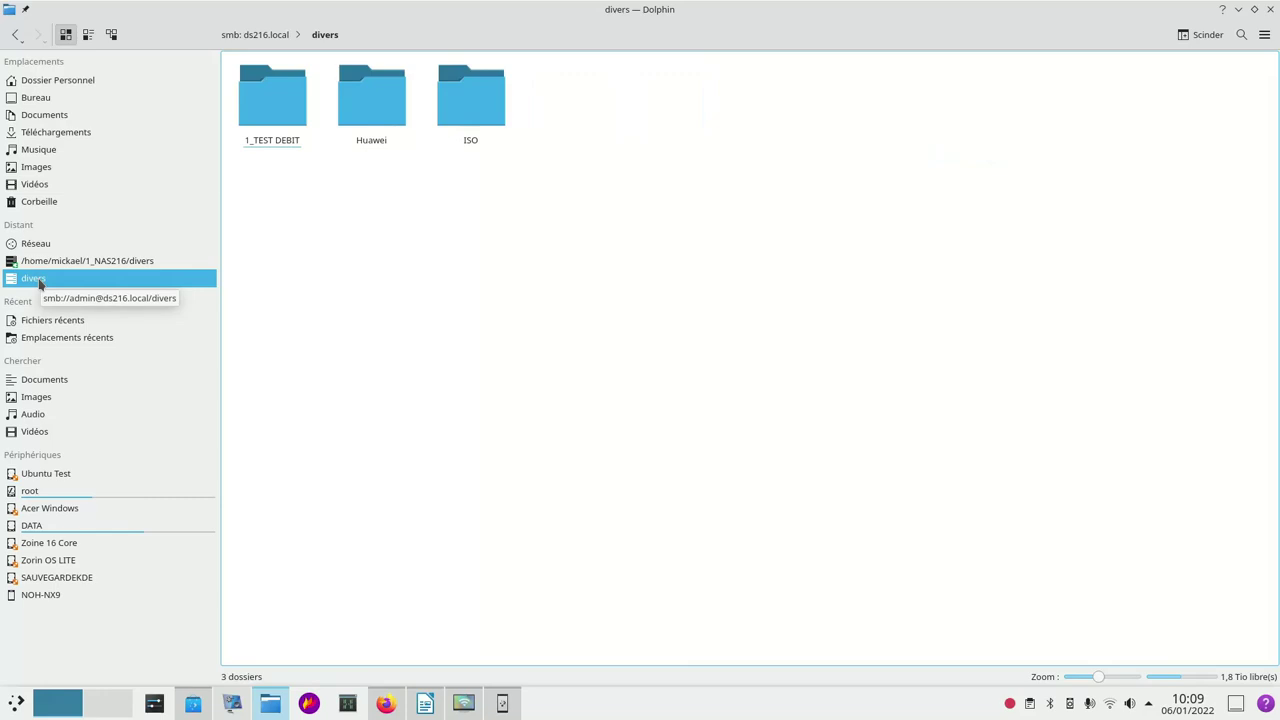
pyautogui.click(279, 111)
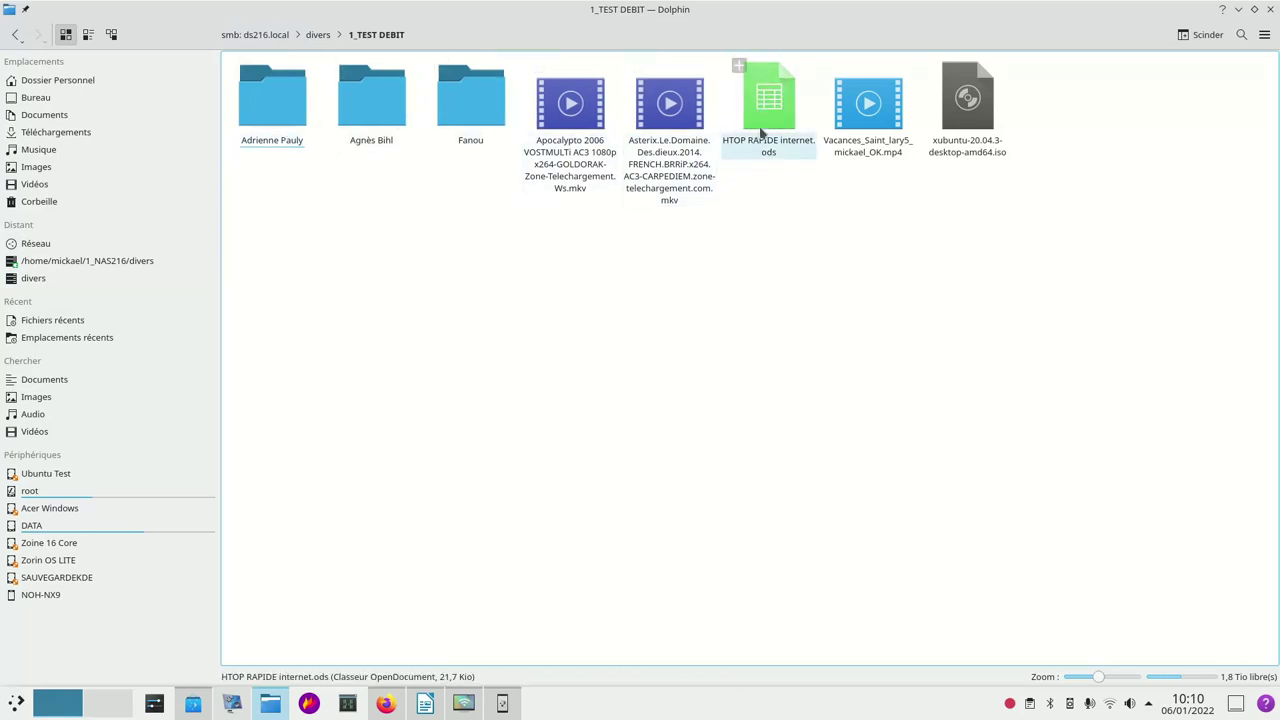
# Open the 1_TEST DEBIT folder through the 1_NAS216/divers NFS mount.
pyautogui.click(116, 262)
pyautogui.click(288, 118)
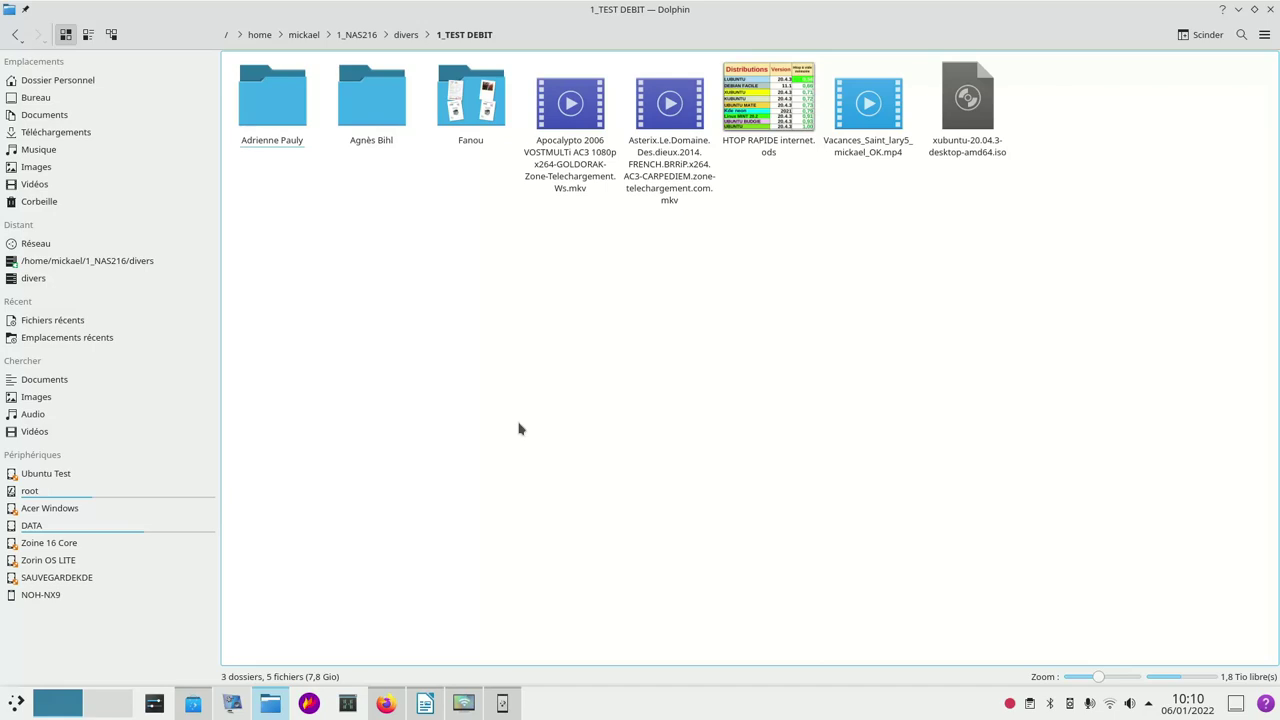
# Browse the root device down to the boot/efi/EFI folder to examine its boot entries.
pyautogui.click(30, 491)
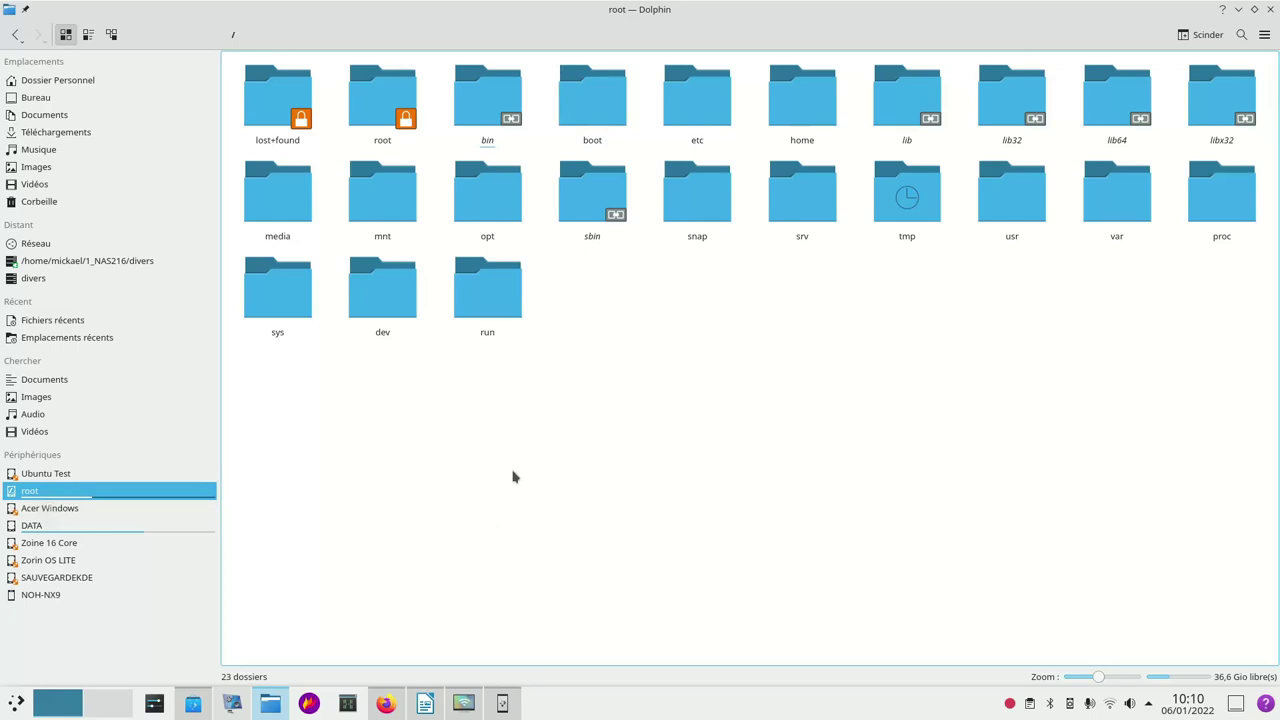
pyautogui.click(585, 110)
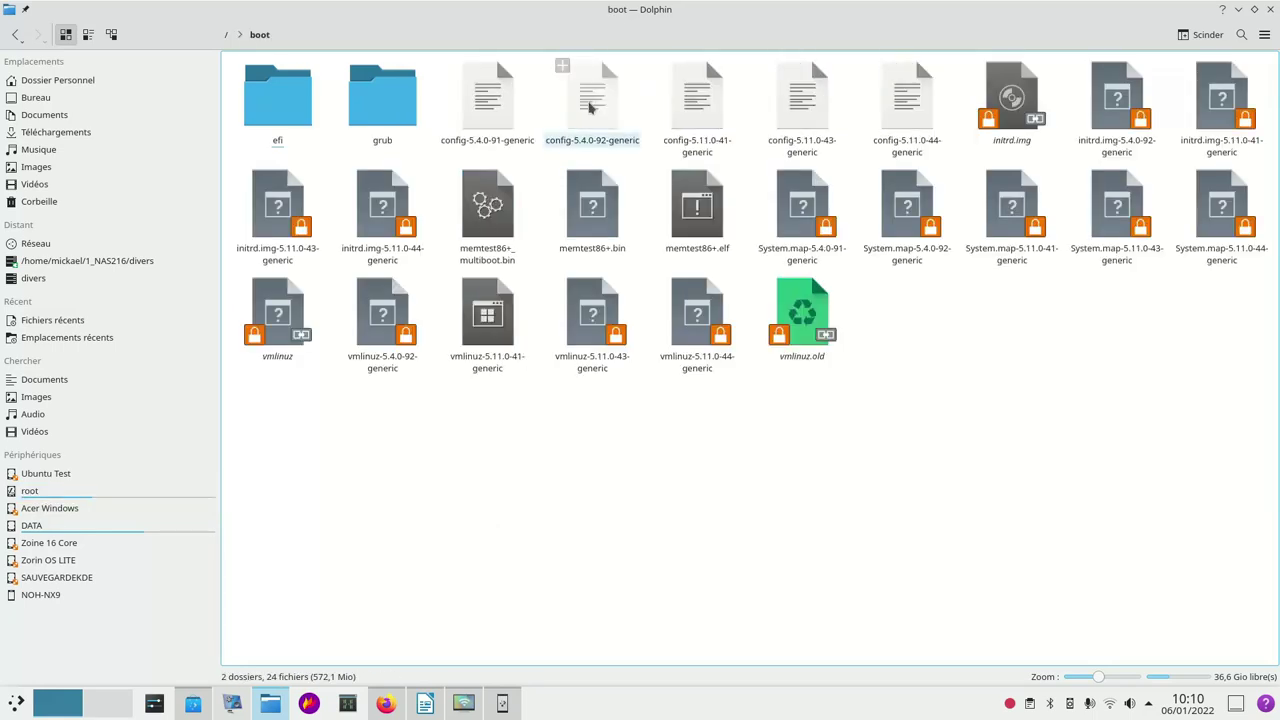
pyautogui.click(274, 107)
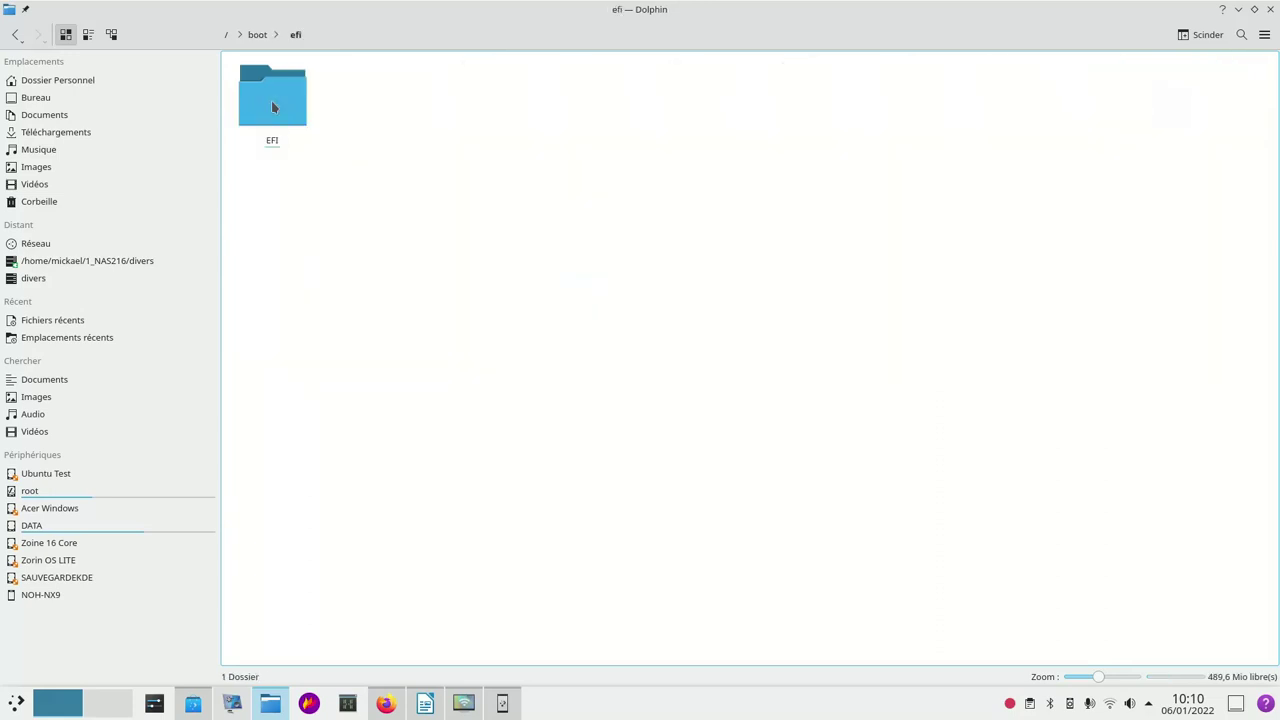
pyautogui.click(272, 107)
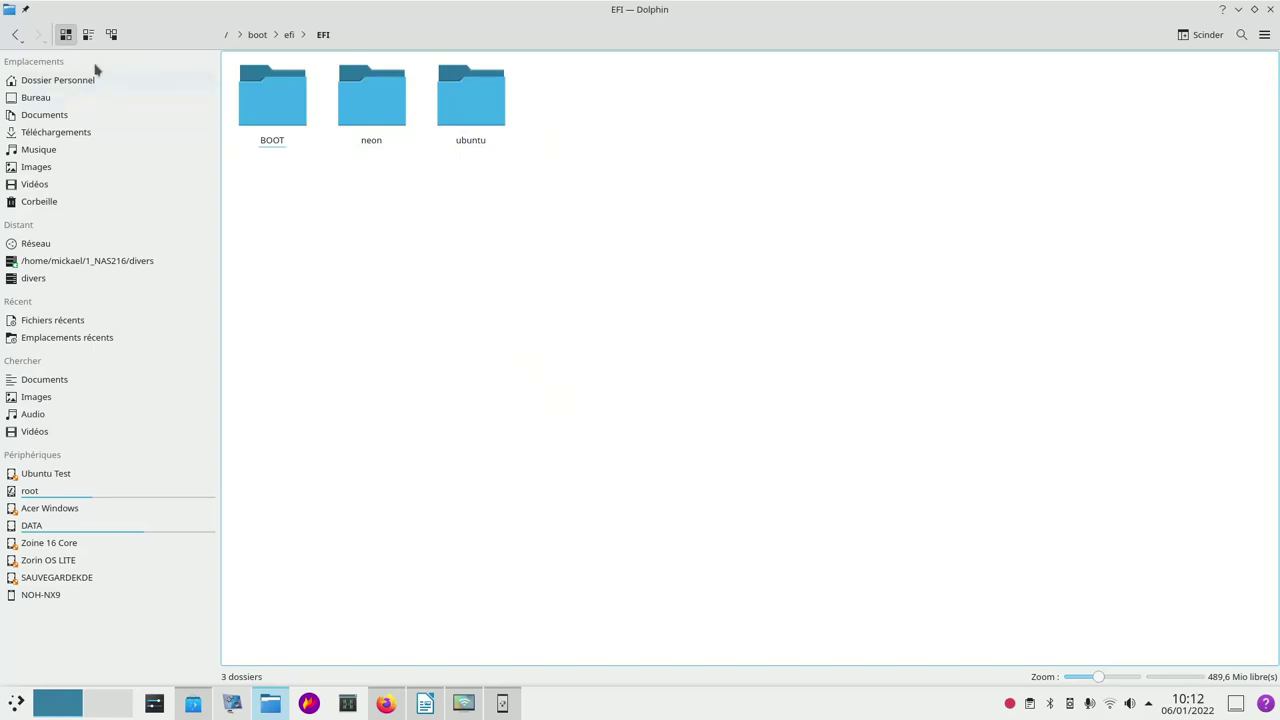
# Move the Dolphin window to Bureau 2, check it there, and return to Bureau 1.
pyautogui.click(9, 12)
pyautogui.moveTo(90, 25)
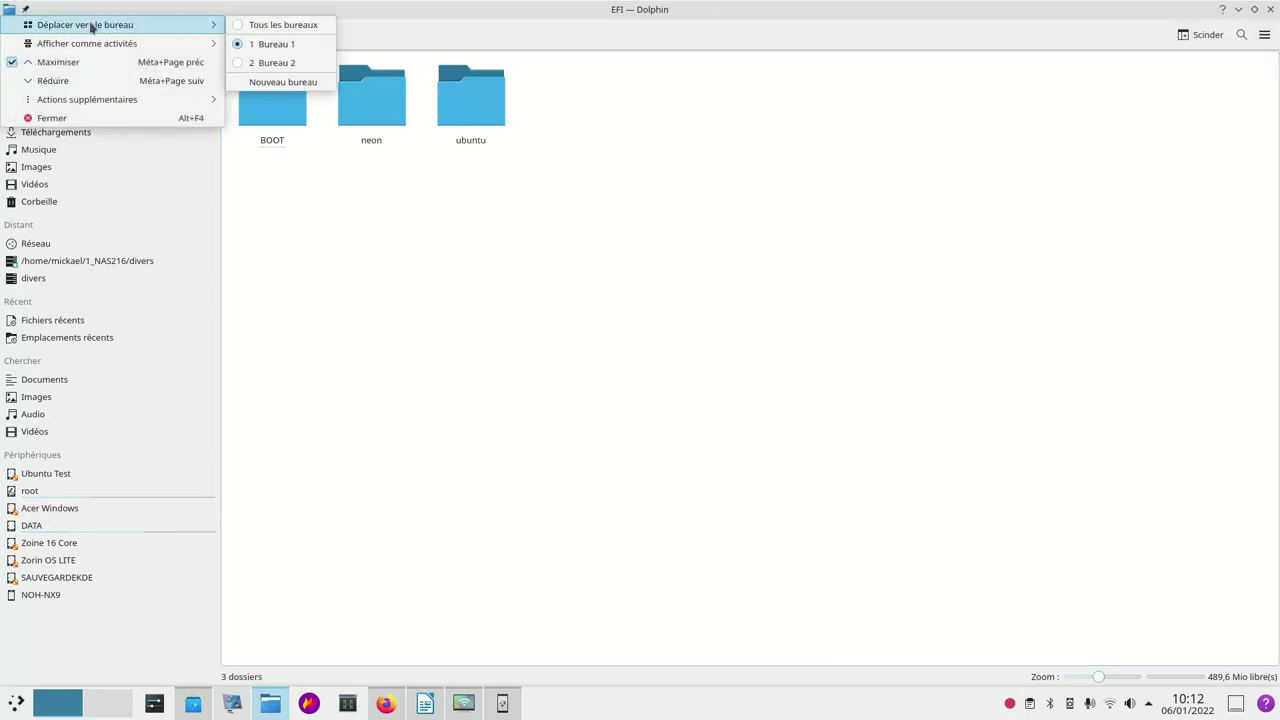
pyautogui.click(275, 64)
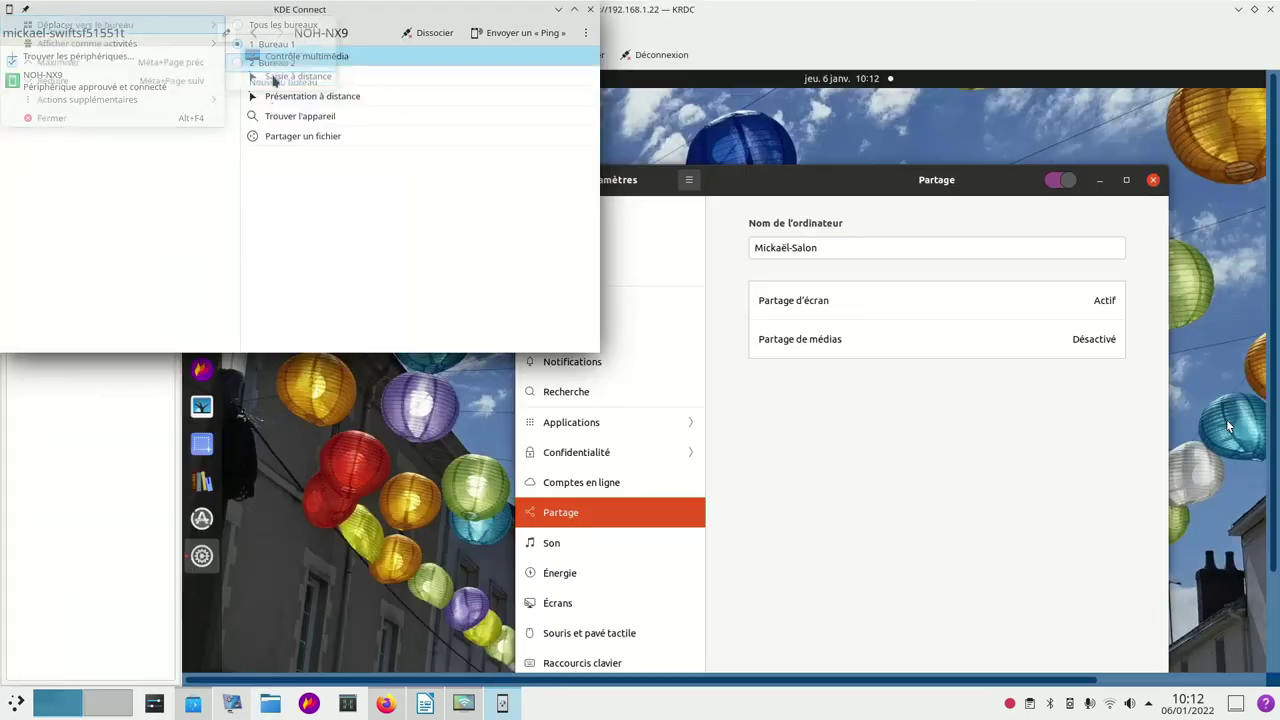
pyautogui.click(105, 713)
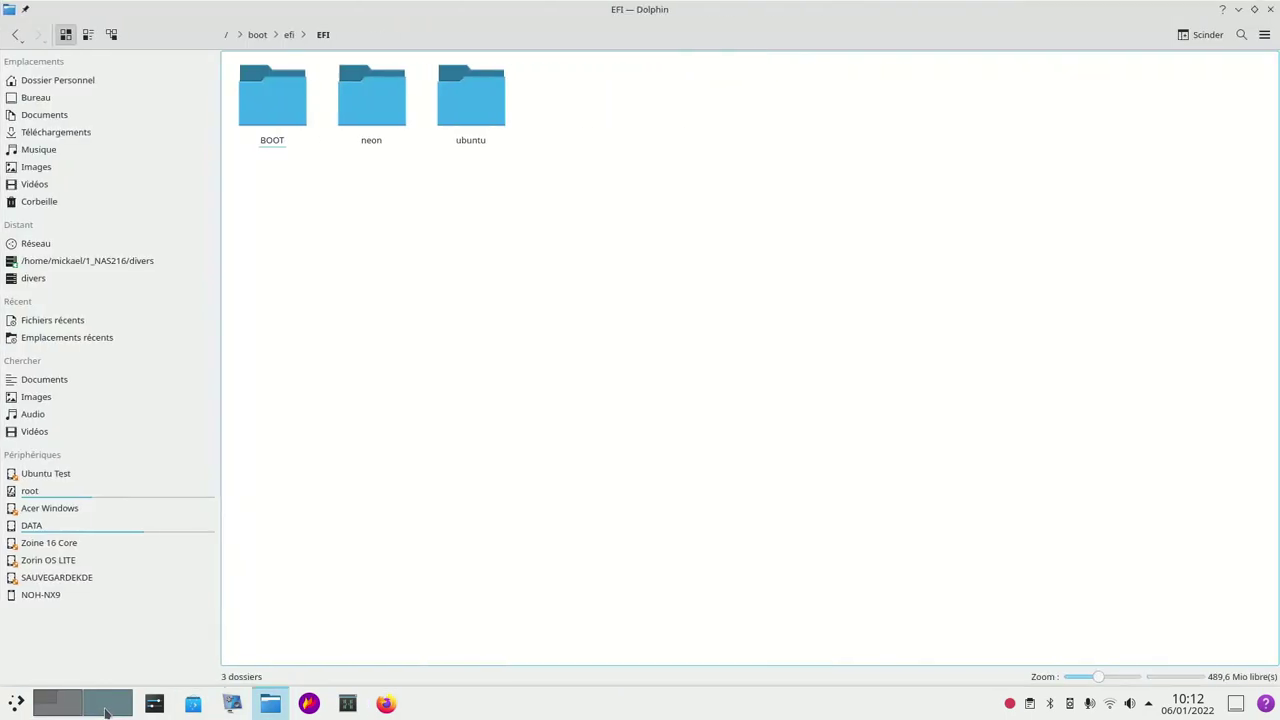
pyautogui.click(58, 712)
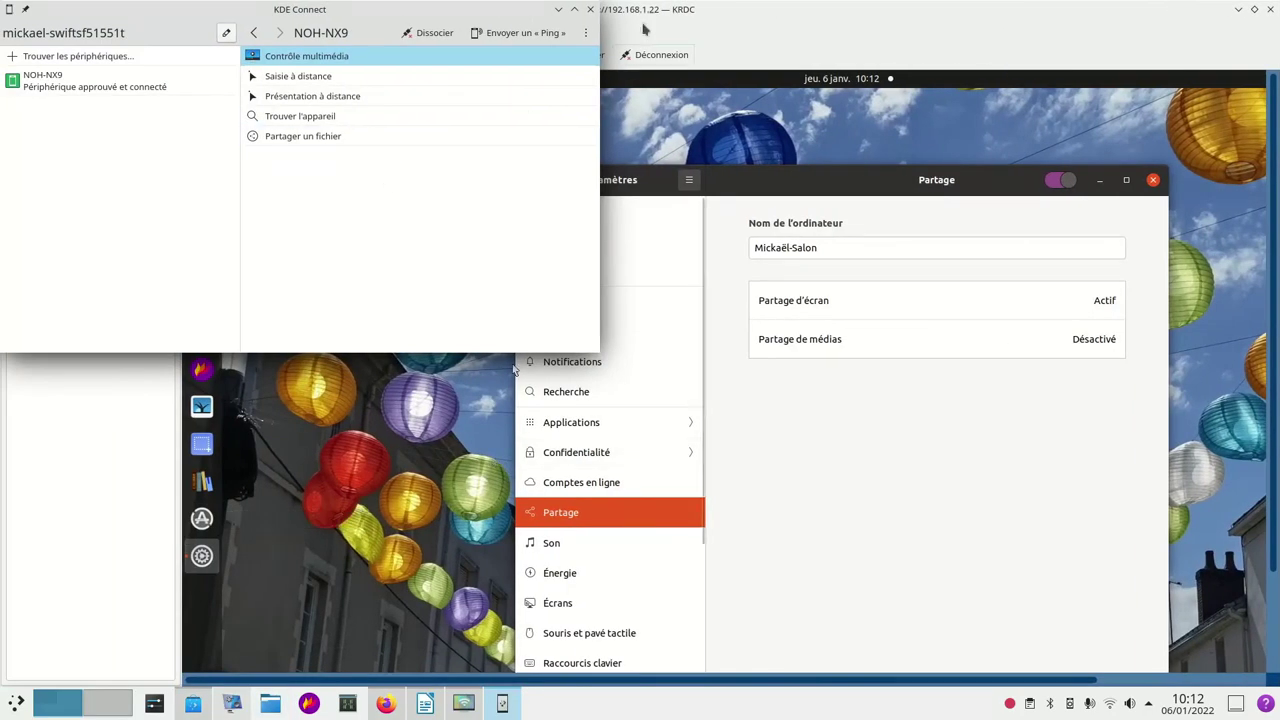
# Close KDE Connect, quit KRDC, minimize Firefox and close the remaining window on Bureau 1.
pyautogui.click(589, 10)
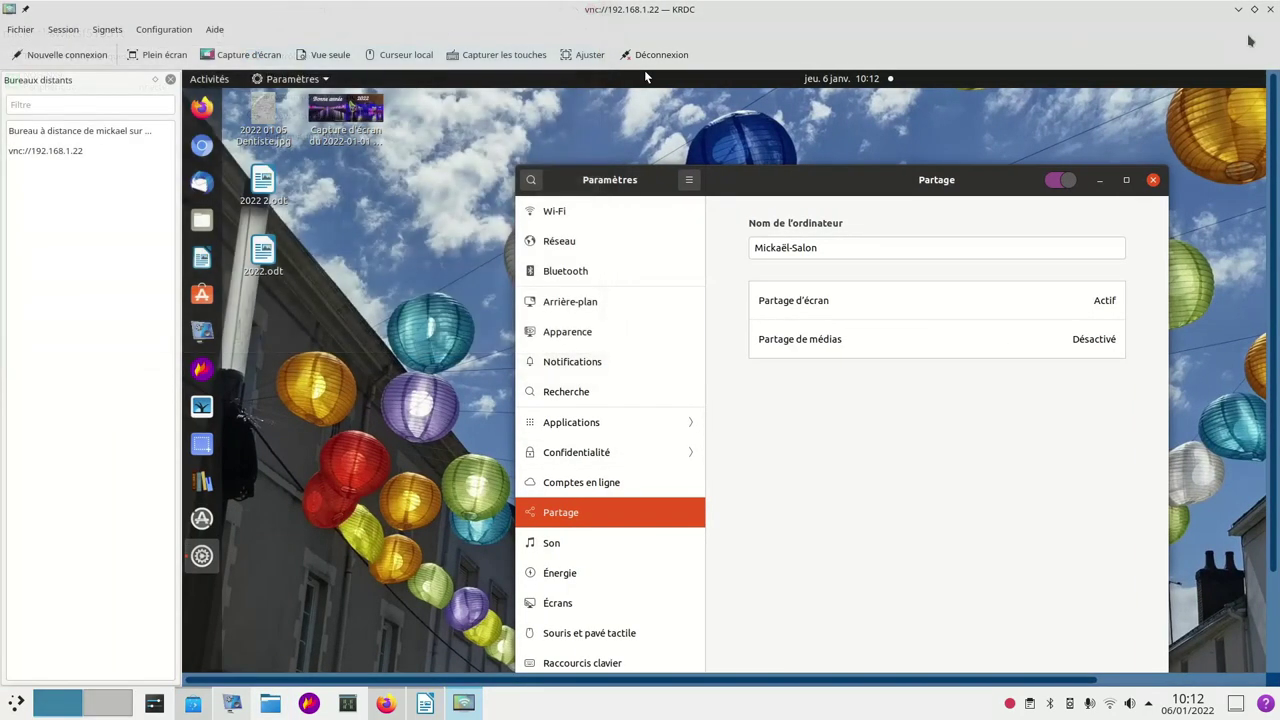
pyautogui.click(1272, 9)
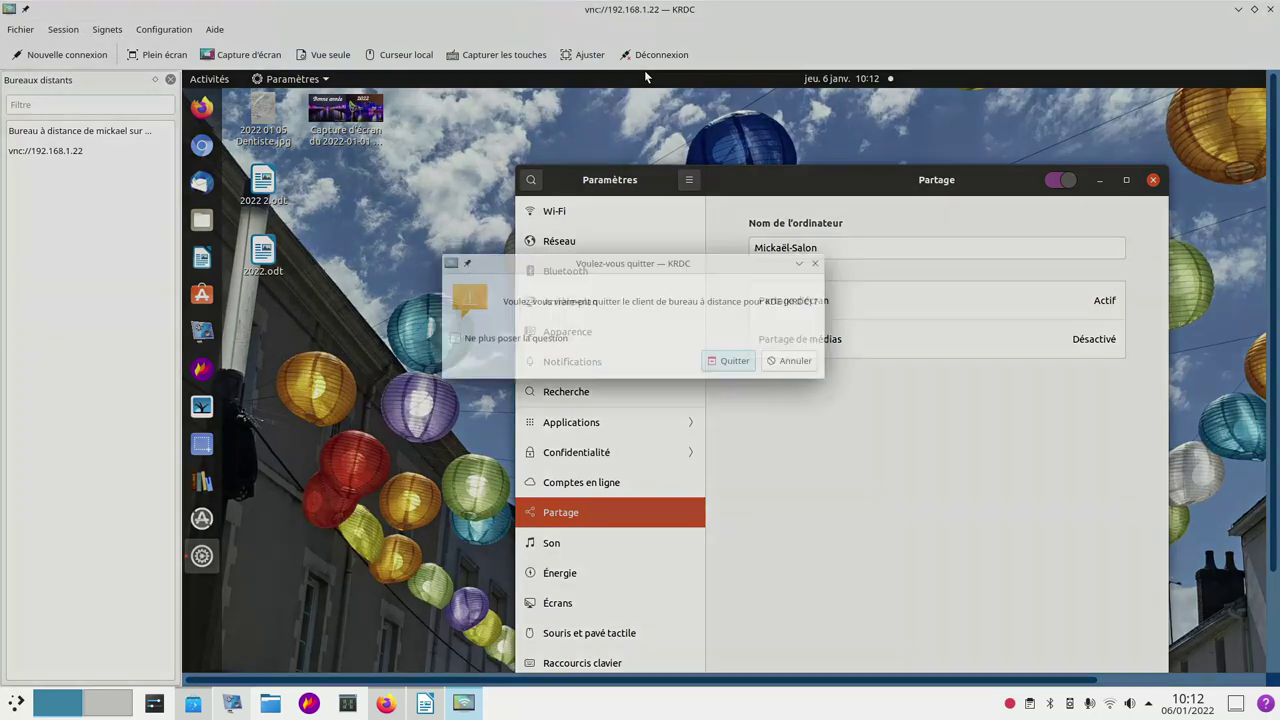
pyautogui.click(735, 362)
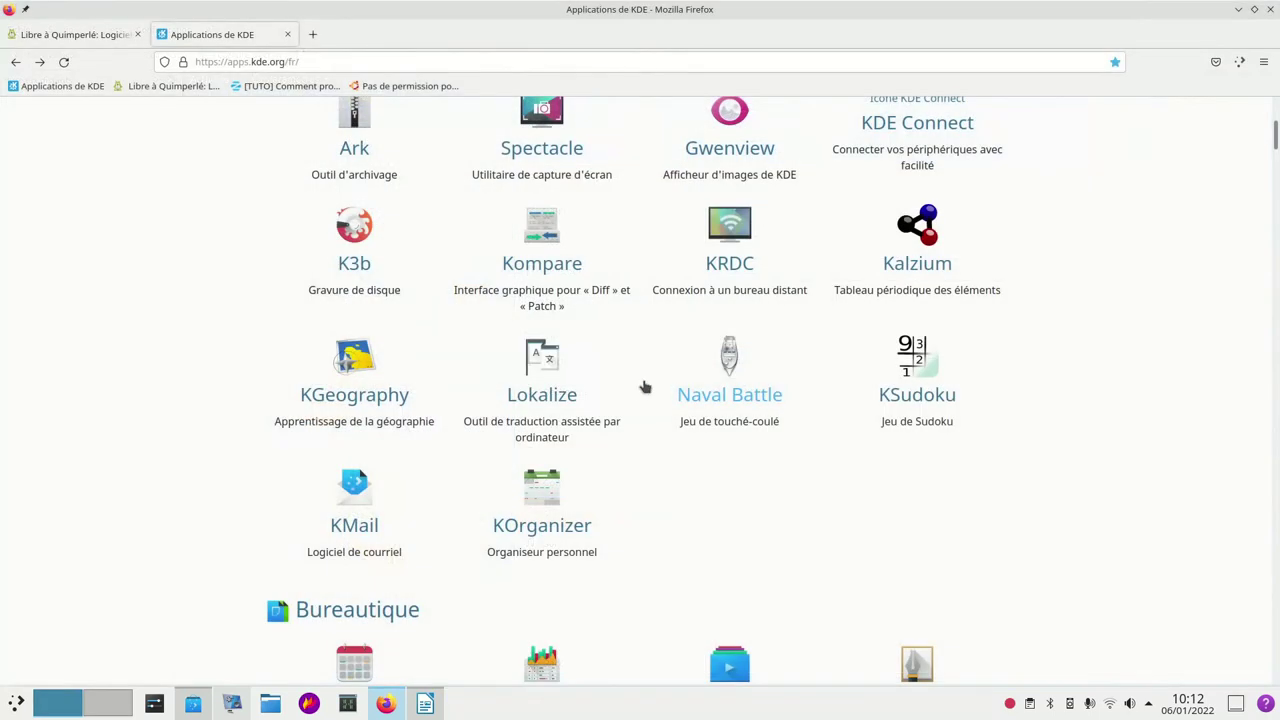
pyautogui.click(1238, 9)
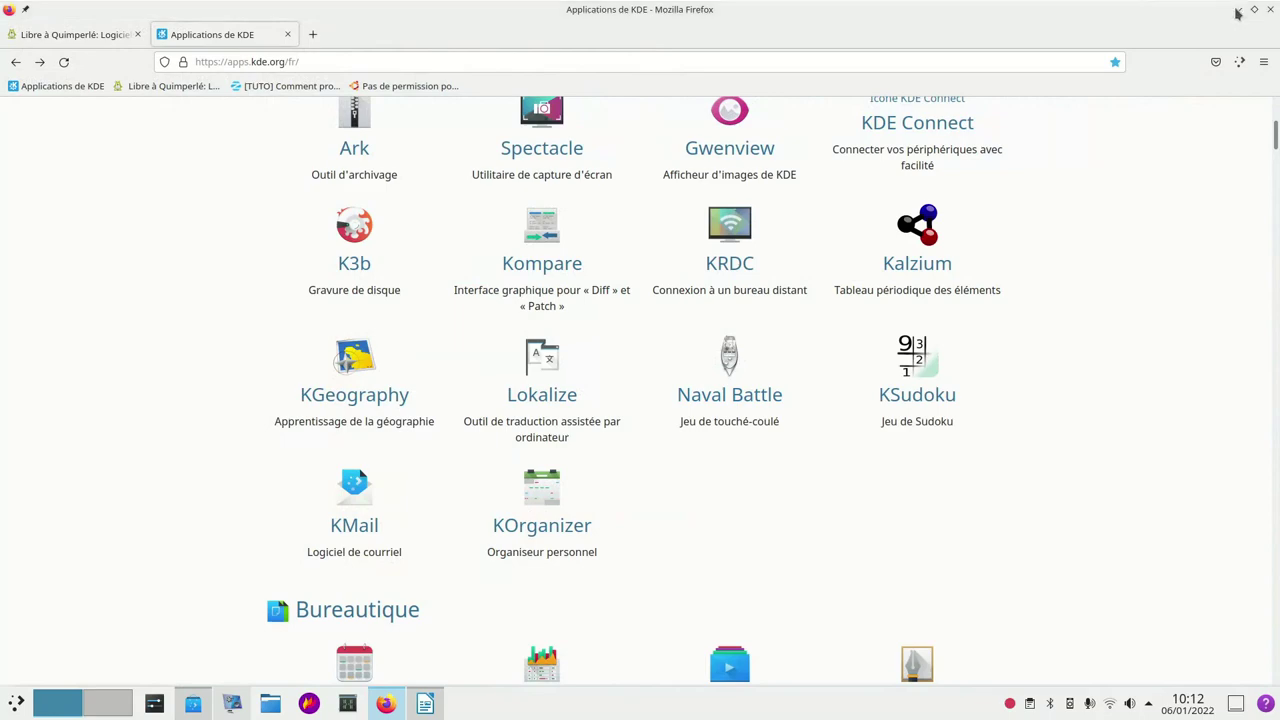
pyautogui.click(1270, 9)
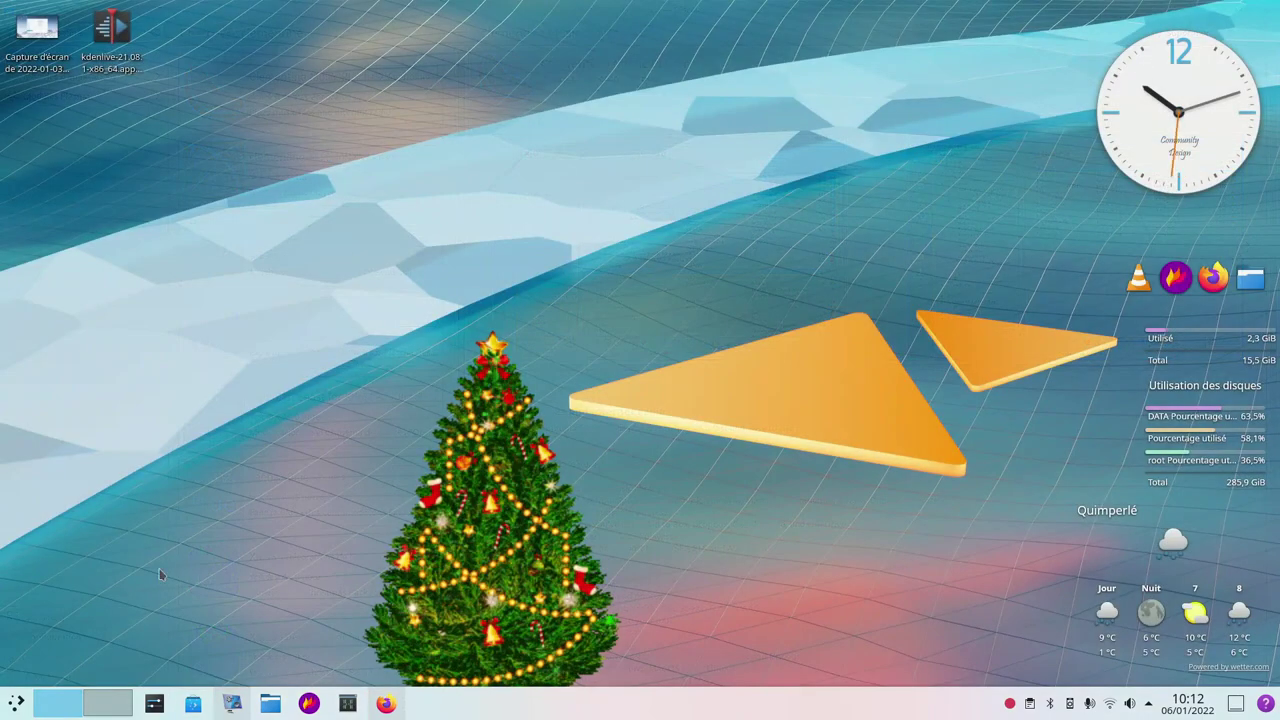
# Bring up the Dolphin window on Bureau 2 and switch back to Bureau 1.
pyautogui.click(270, 703)
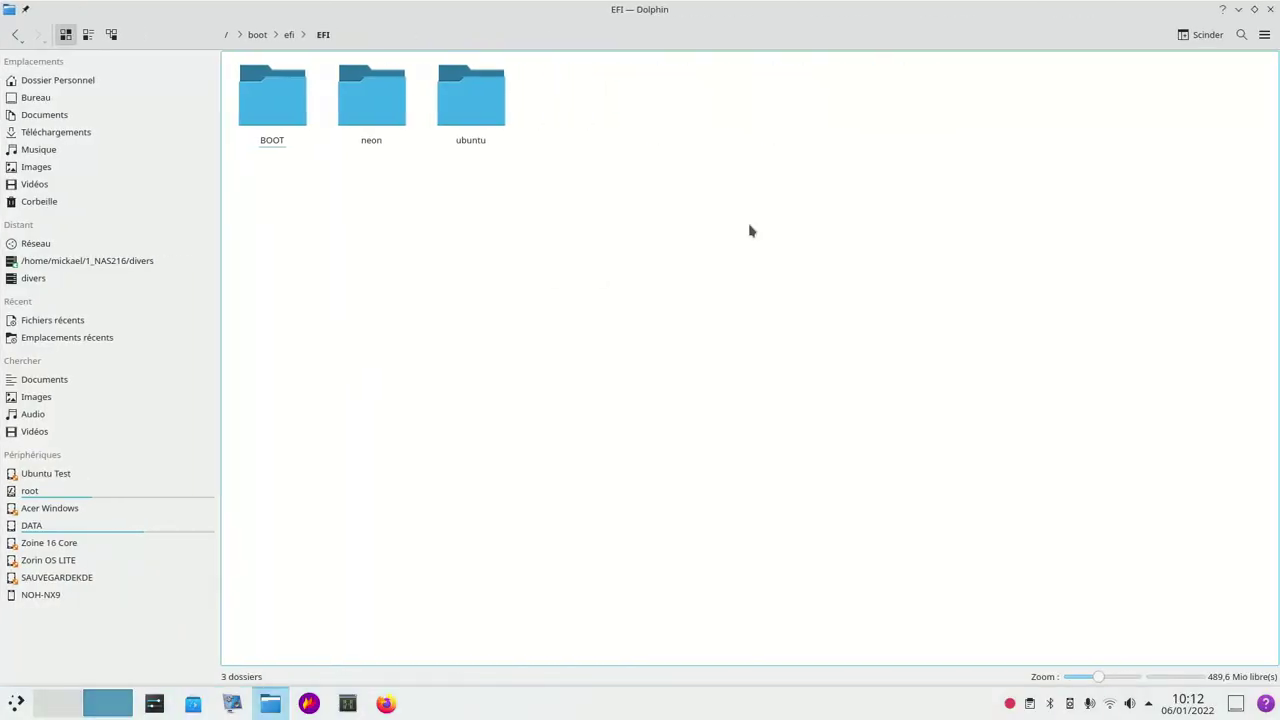
pyautogui.click(57, 707)
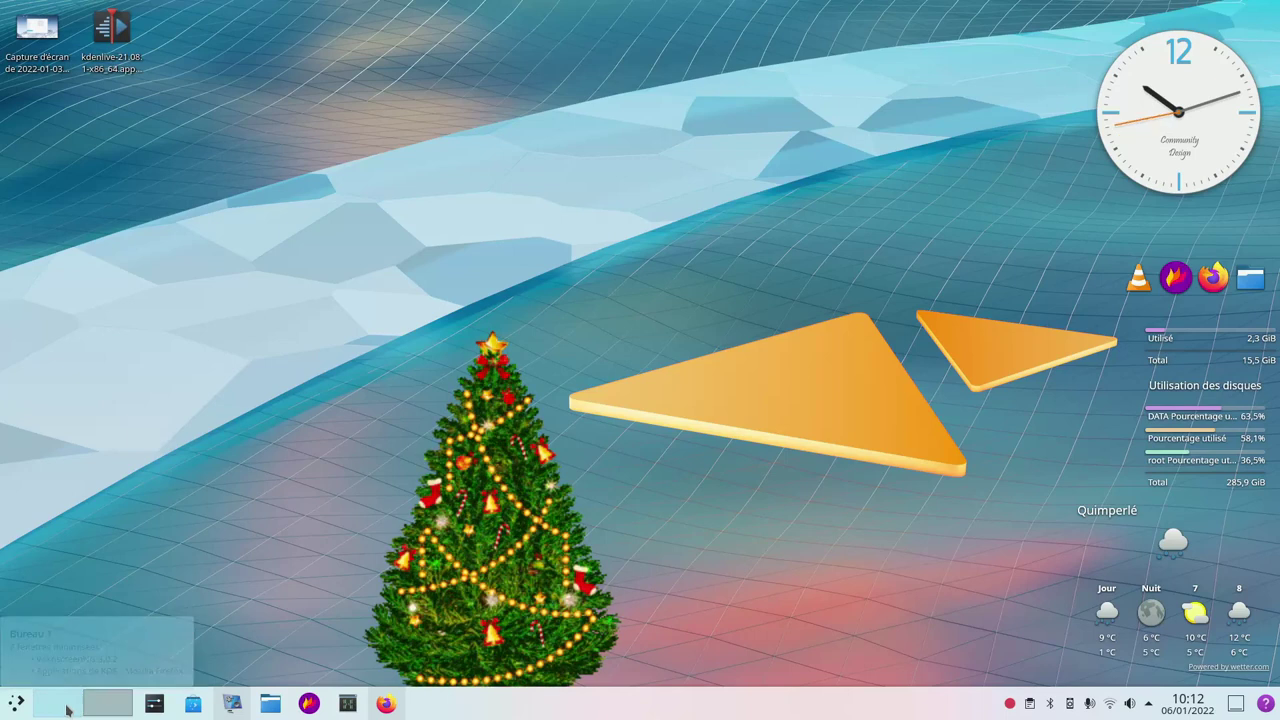
# Open the system settings and preview the contents of the Apparence category.
pyautogui.click(154, 703)
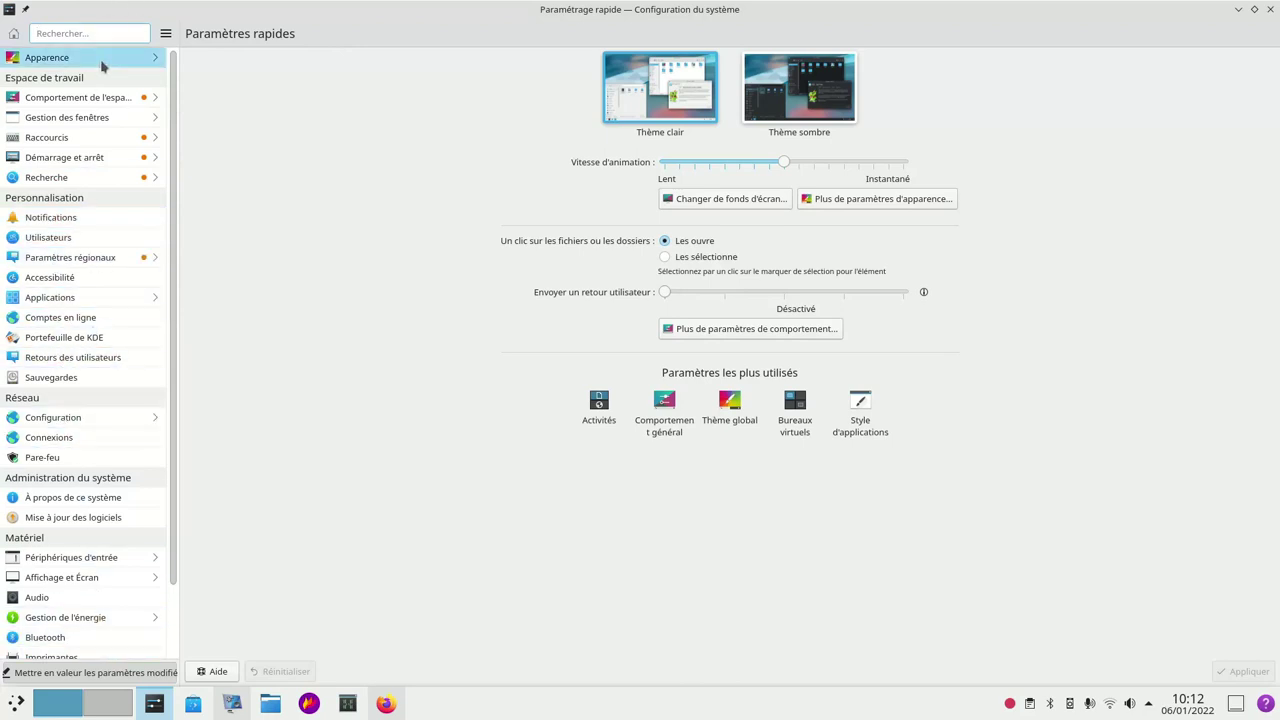
pyautogui.moveTo(90, 56)
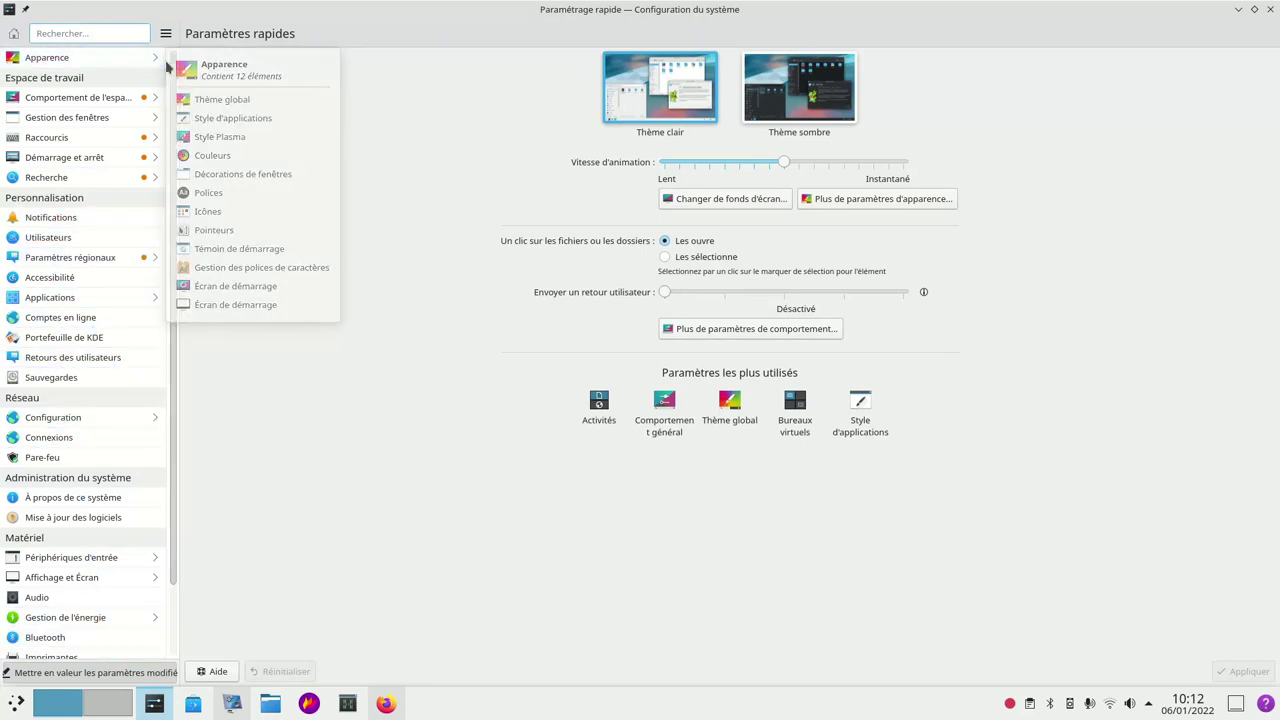
# Apply the Thème sombre quick theme and switch back to Thème clair.
pyautogui.click(813, 96)
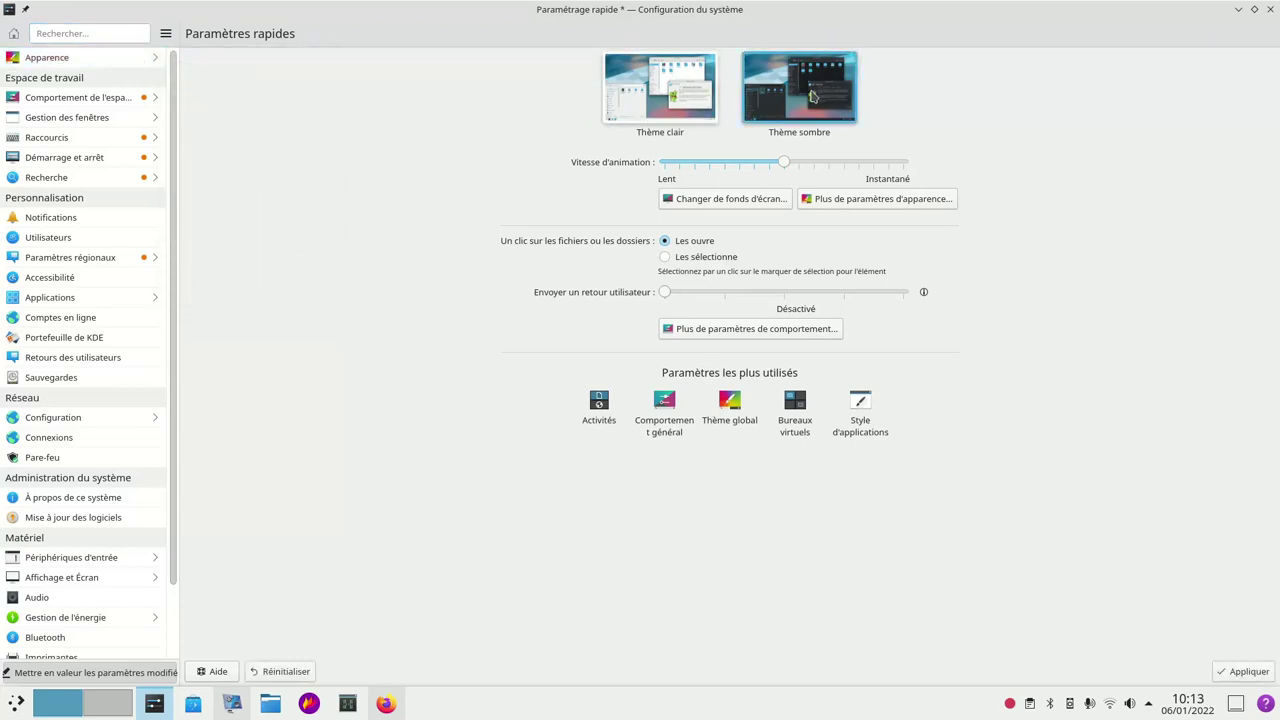
pyautogui.click(1243, 672)
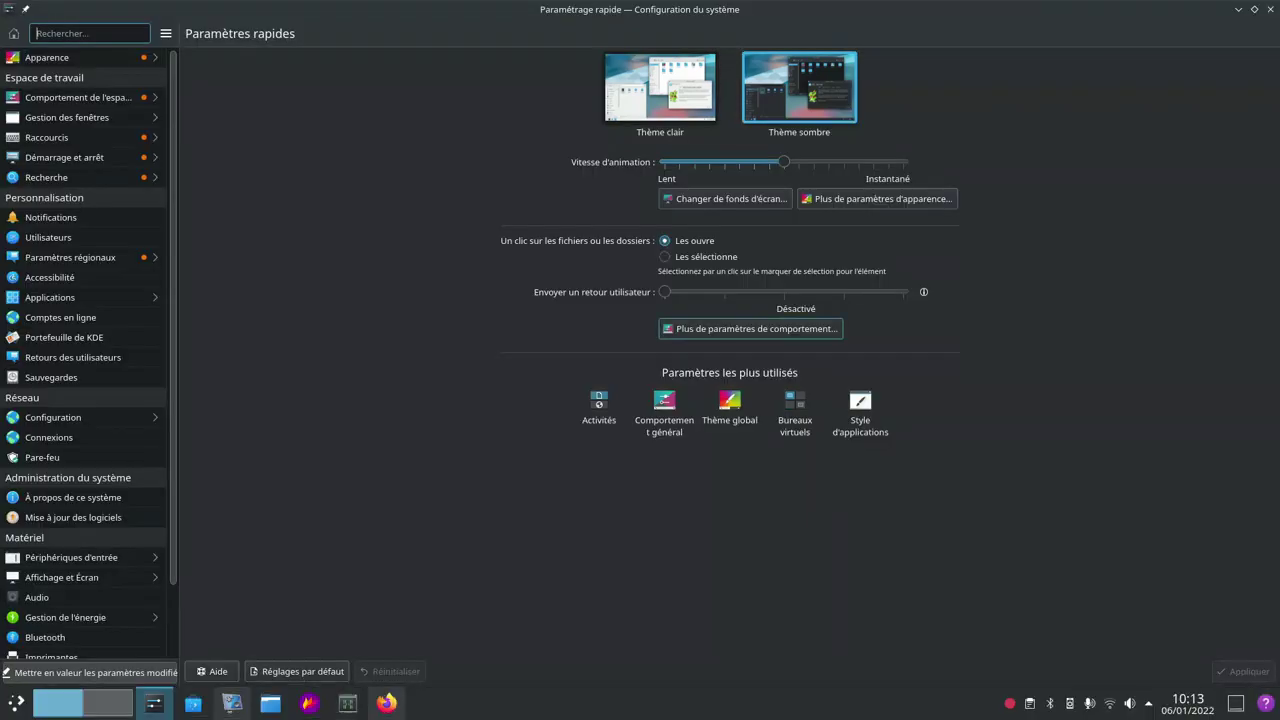
pyautogui.click(660, 88)
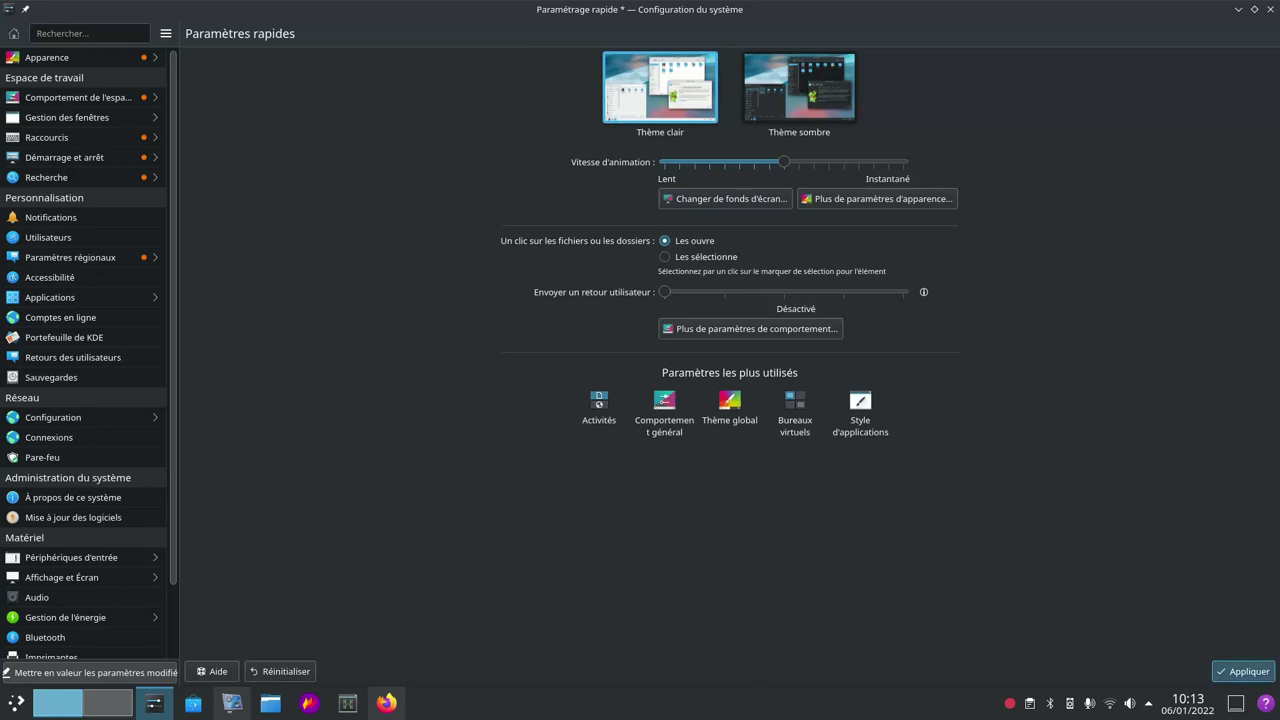
pyautogui.click(1243, 672)
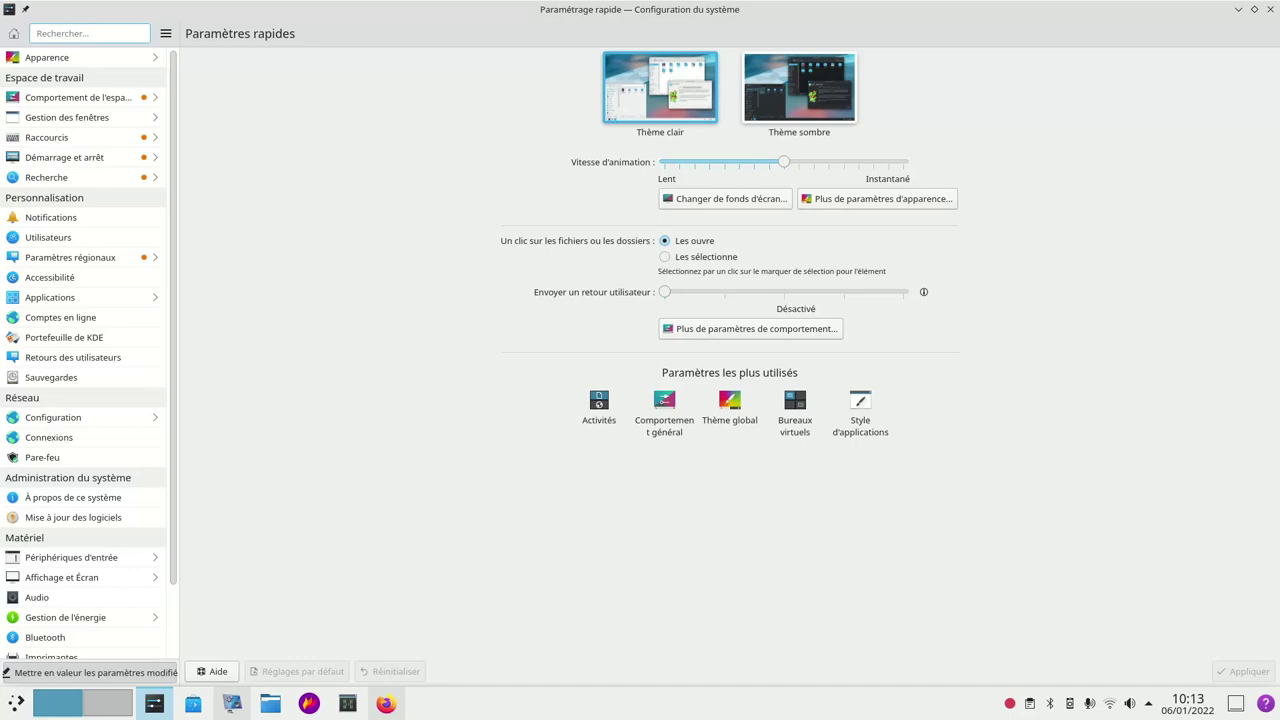
# Apply the pink custom accent colour in the Couleurs settings under Apparence.
pyautogui.click(47, 57)
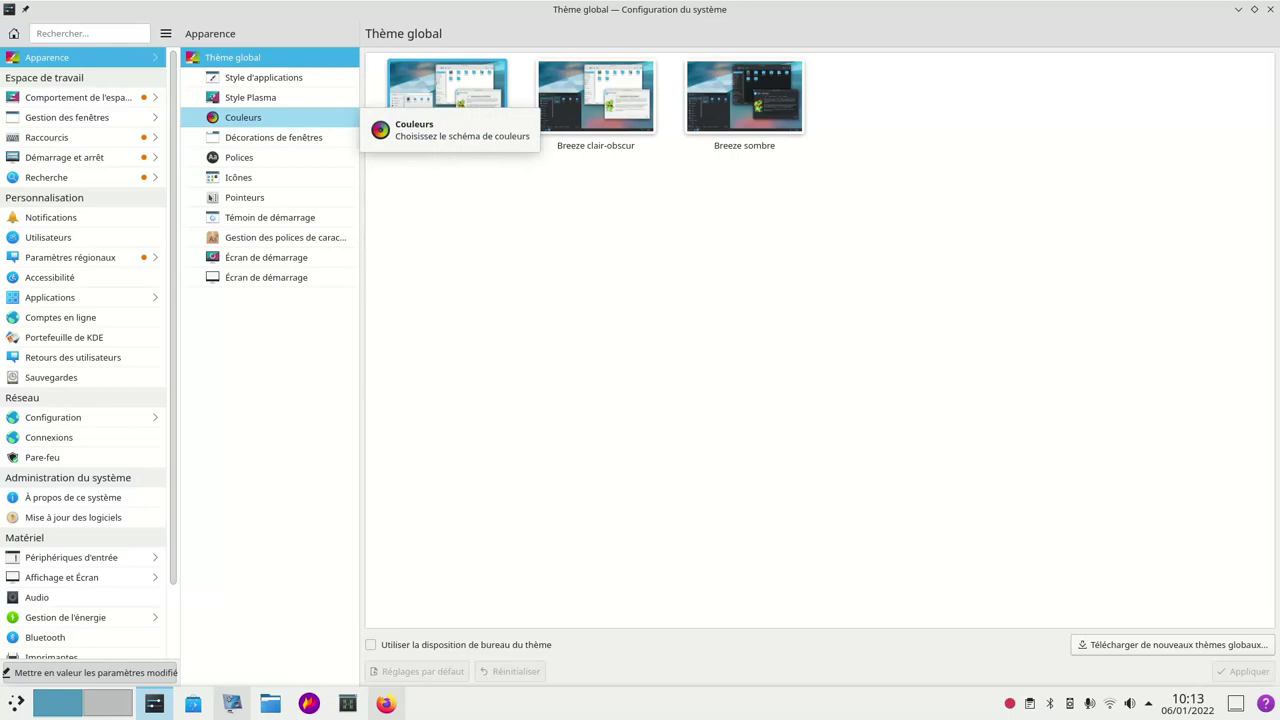
pyautogui.click(243, 118)
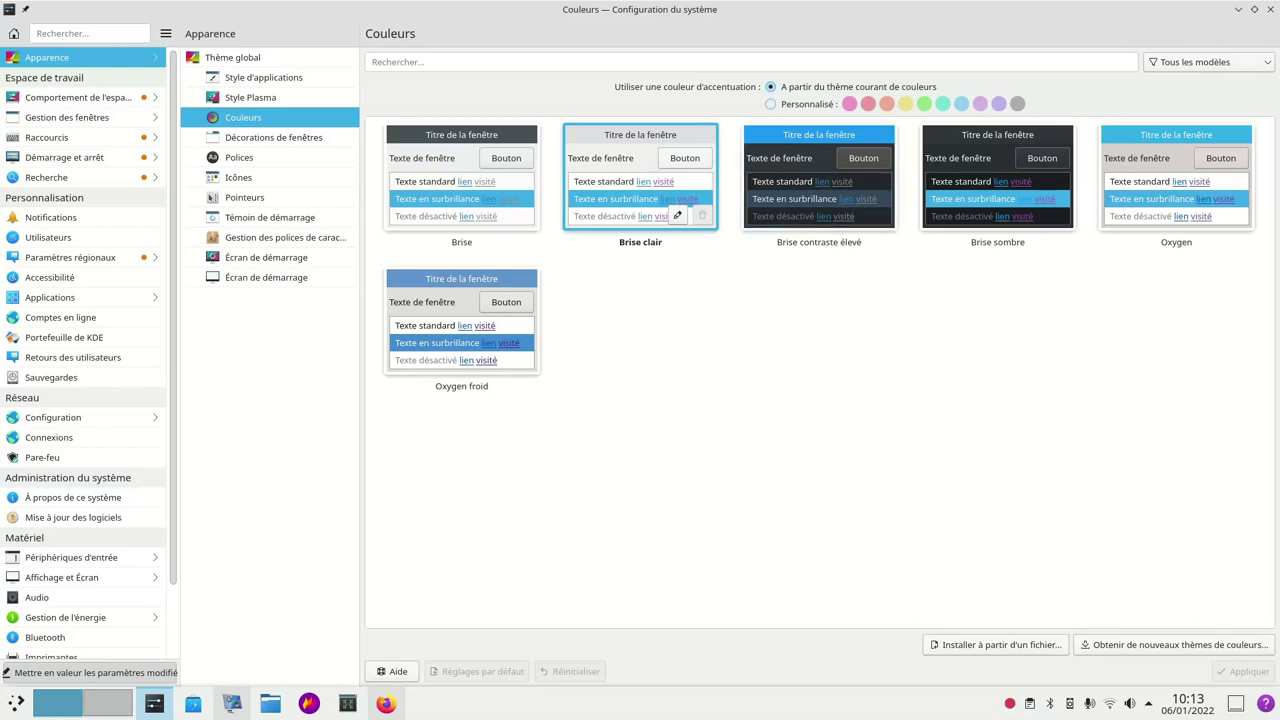
pyautogui.click(849, 104)
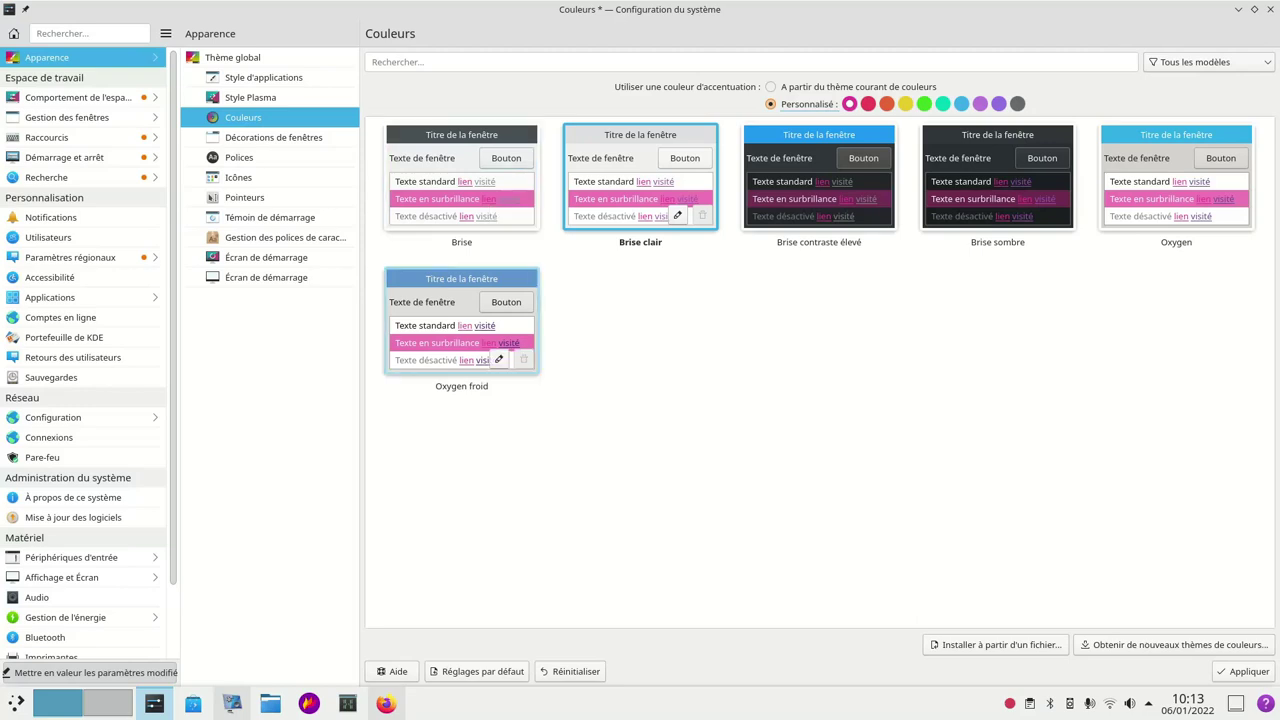
pyautogui.click(1243, 671)
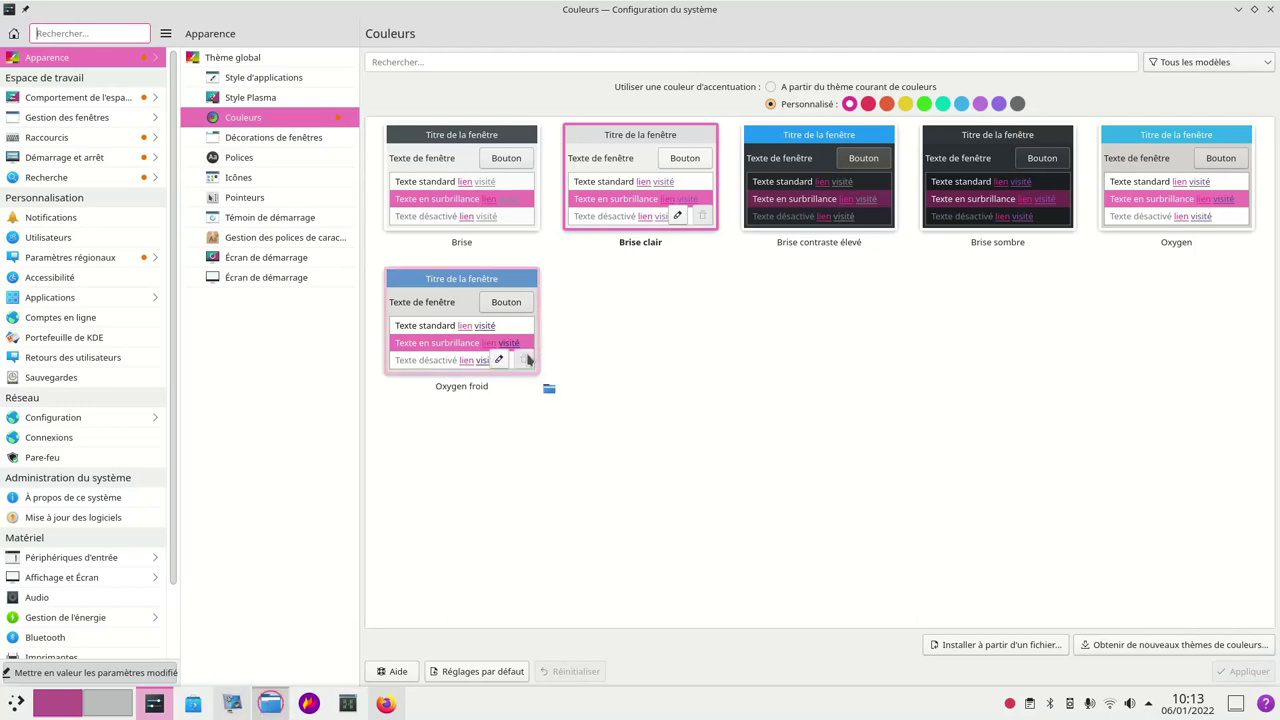
# Check the folder icon colours of Dossier Personnel in Dolphin and return to the system settings.
pyautogui.hotkey('alt', 'Tab')
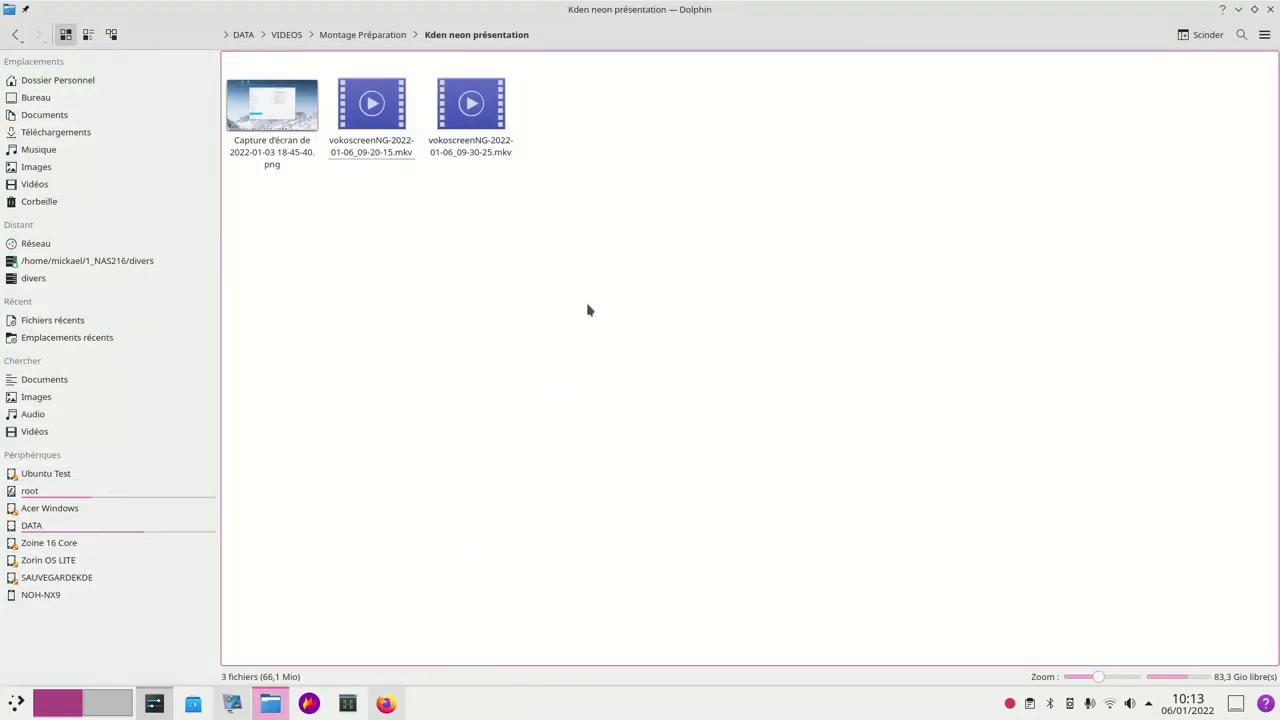
pyautogui.click(60, 82)
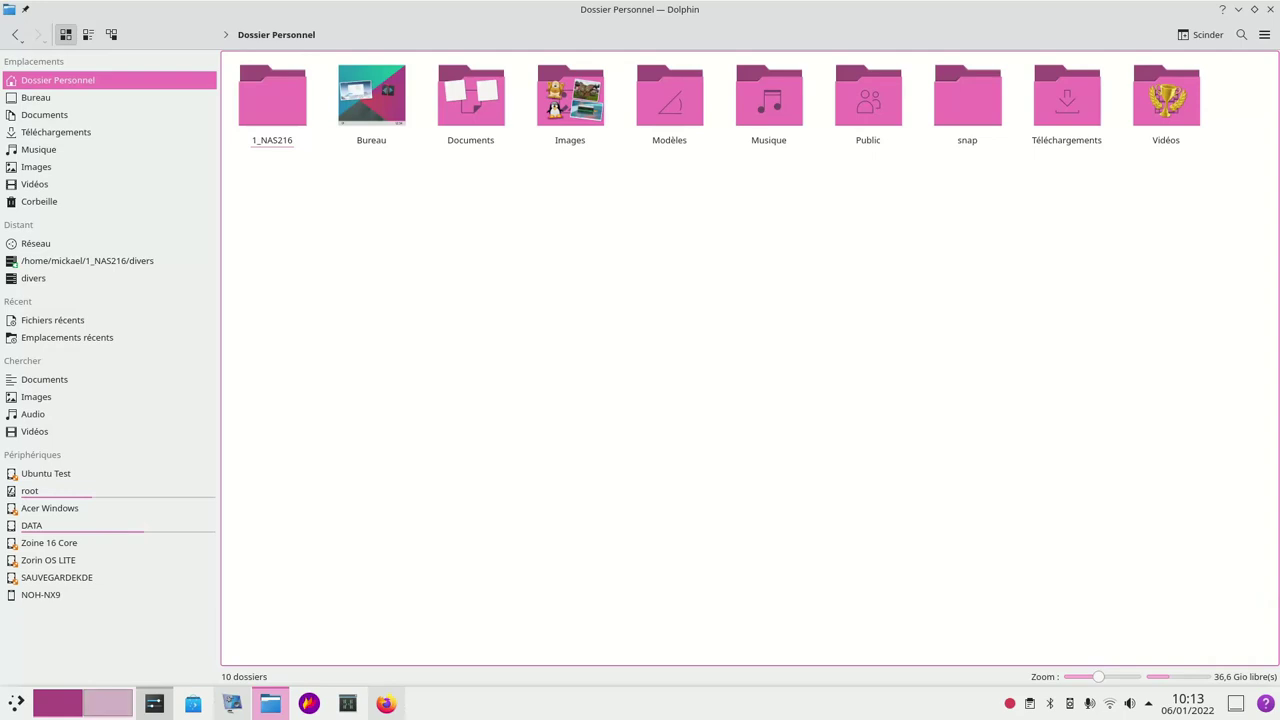
pyautogui.click(154, 703)
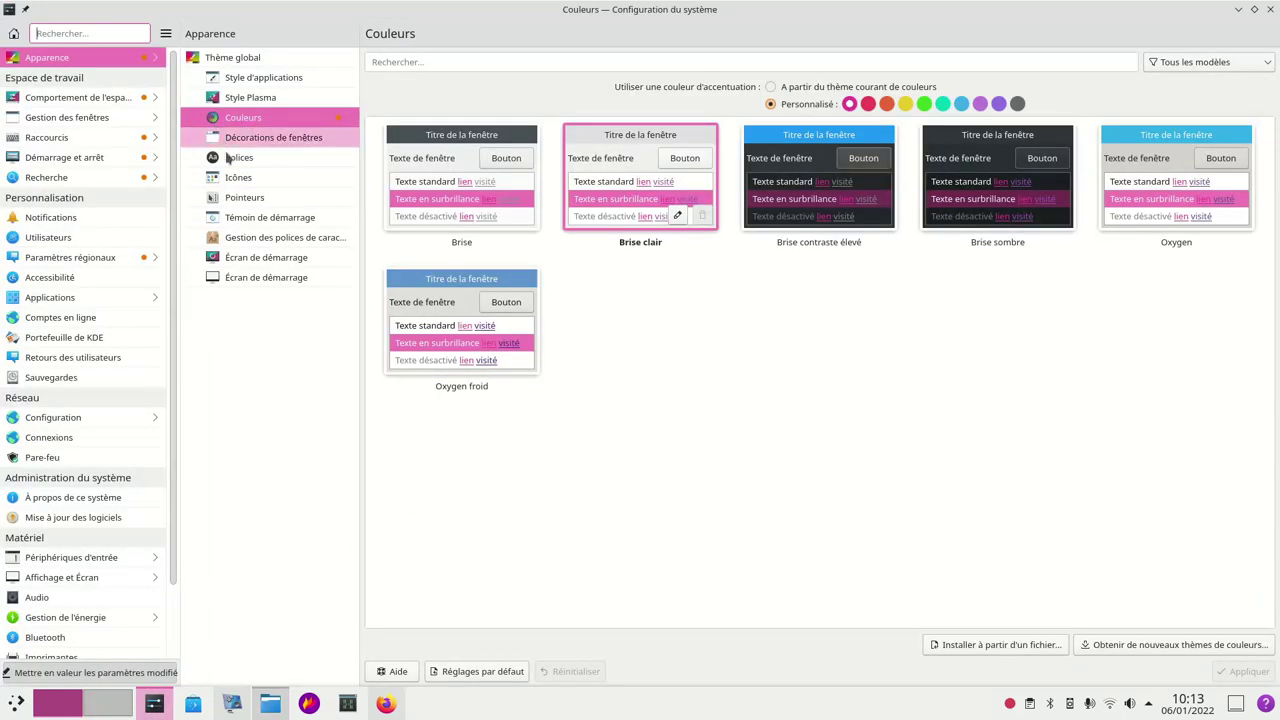
# Browse the remaining Apparence pages, from Style d'applications and Style Plasma through icons, pointers and fonts to both Écran de démarrage pages.
pyautogui.click(251, 79)
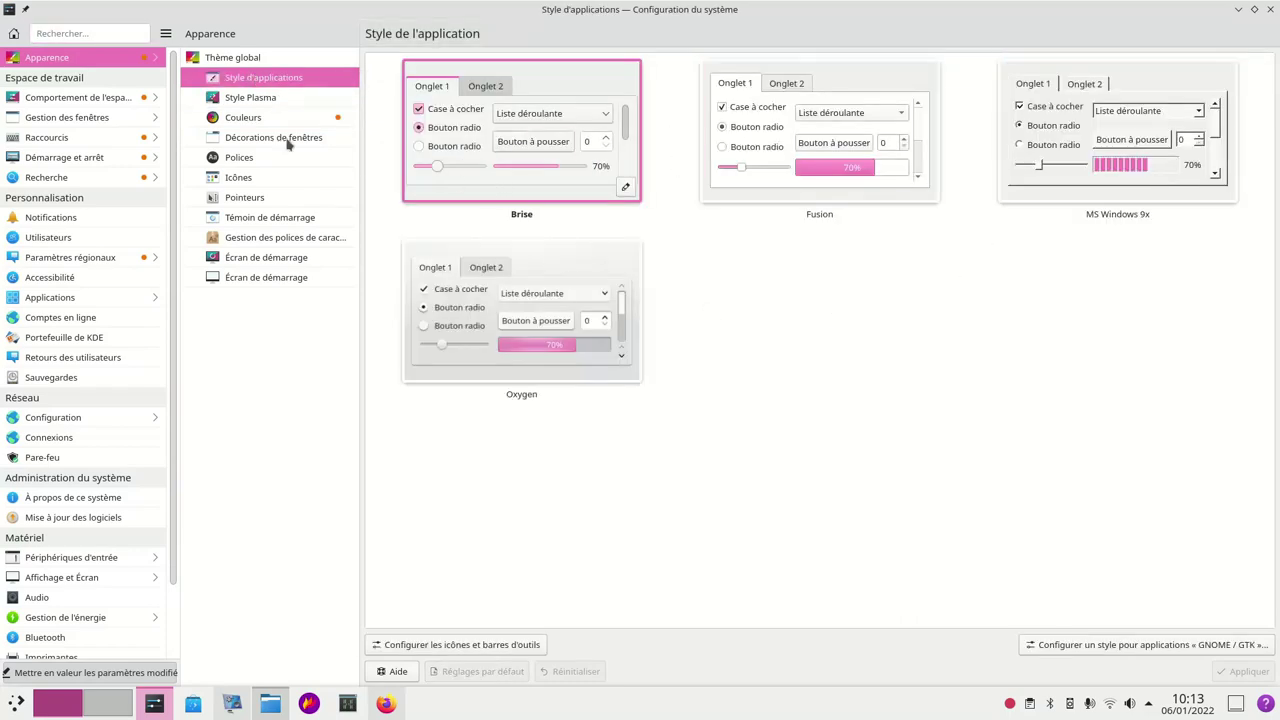
pyautogui.click(252, 98)
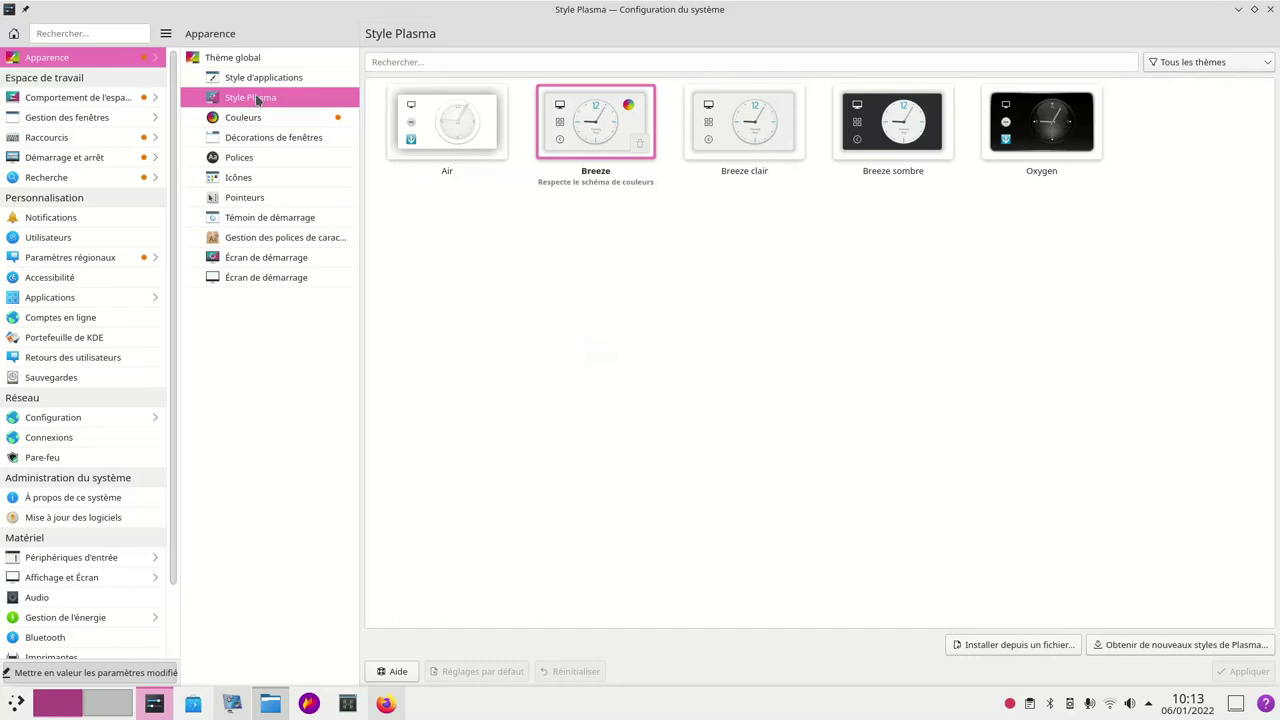
pyautogui.click(266, 137)
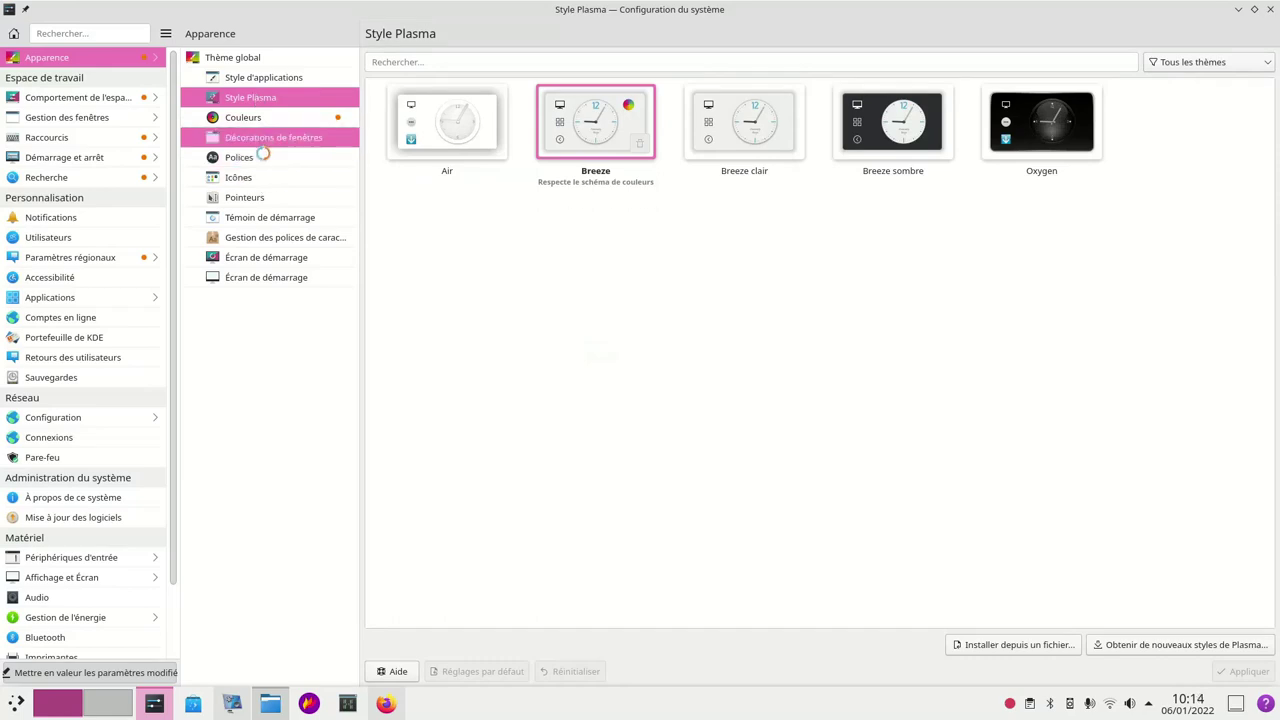
pyautogui.click(263, 158)
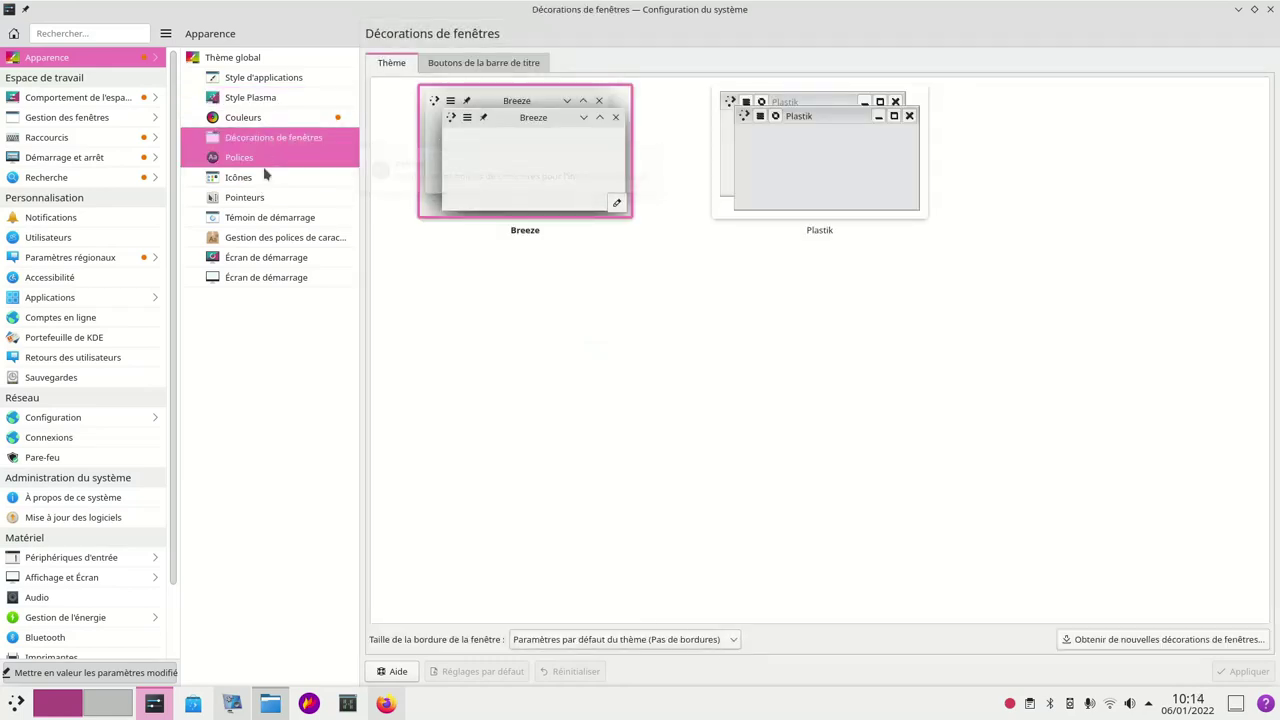
pyautogui.click(265, 180)
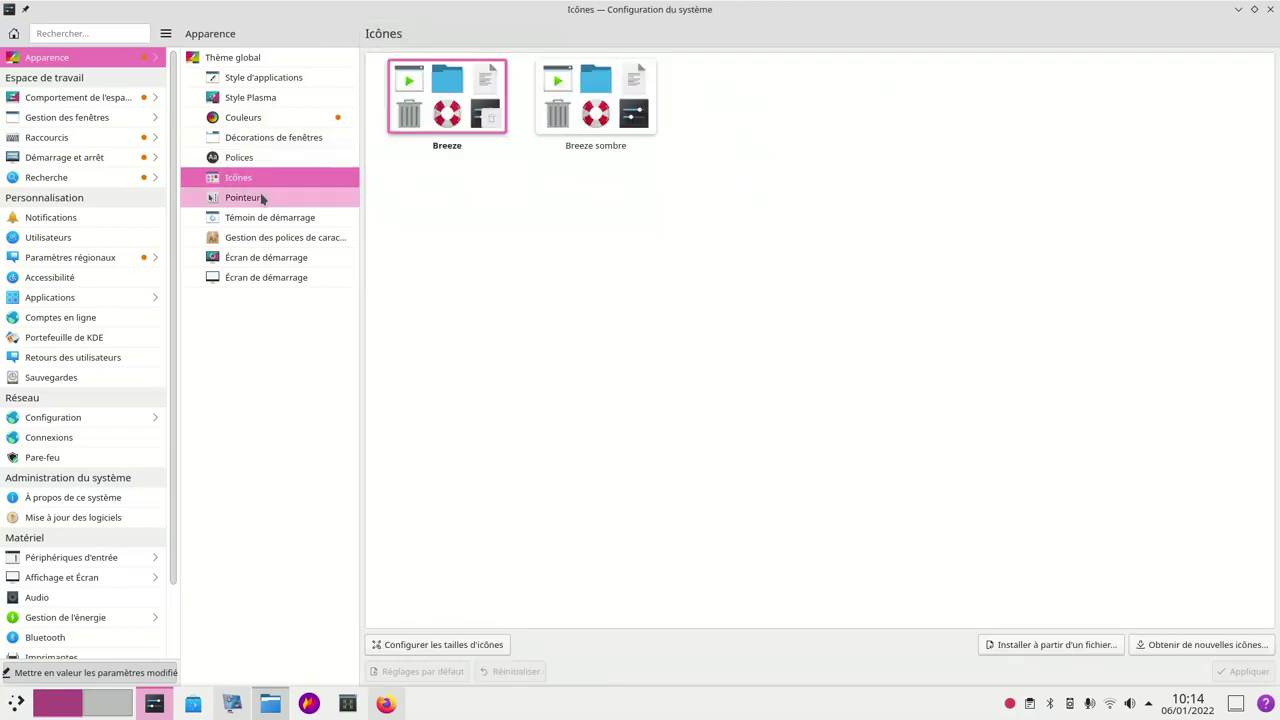
pyautogui.click(265, 200)
pyautogui.click(266, 219)
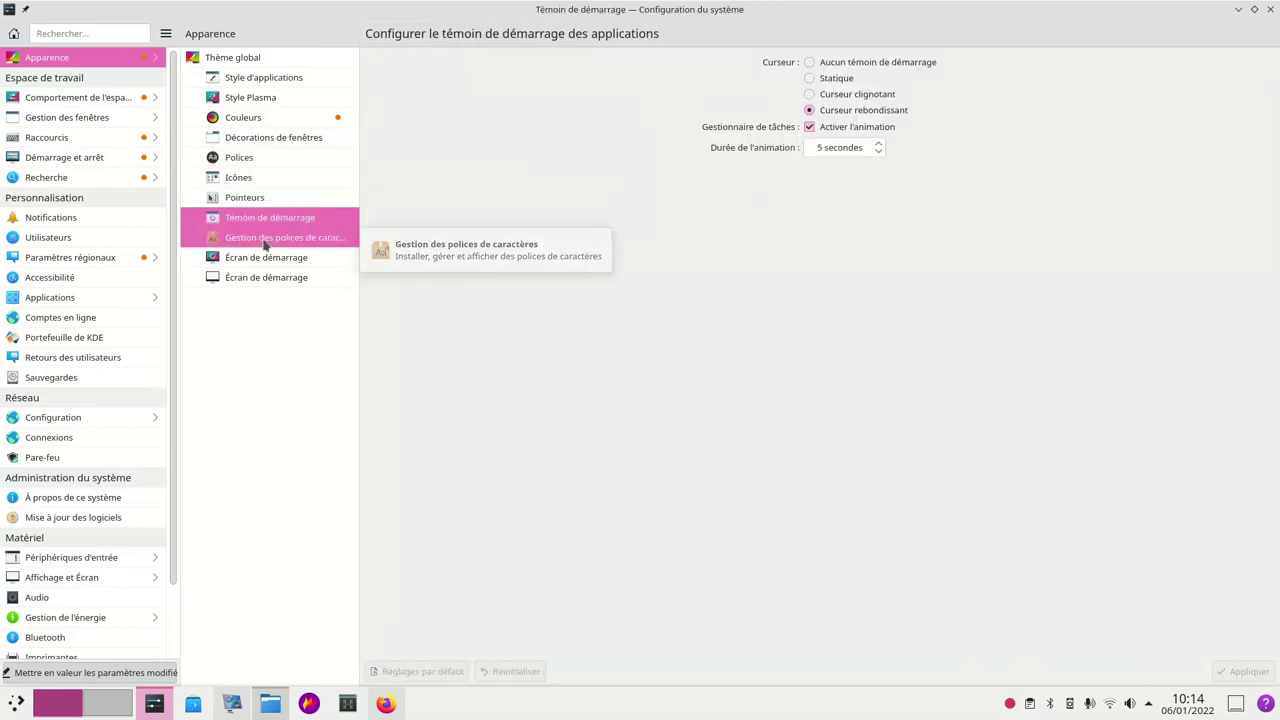
pyautogui.click(266, 240)
pyautogui.click(258, 260)
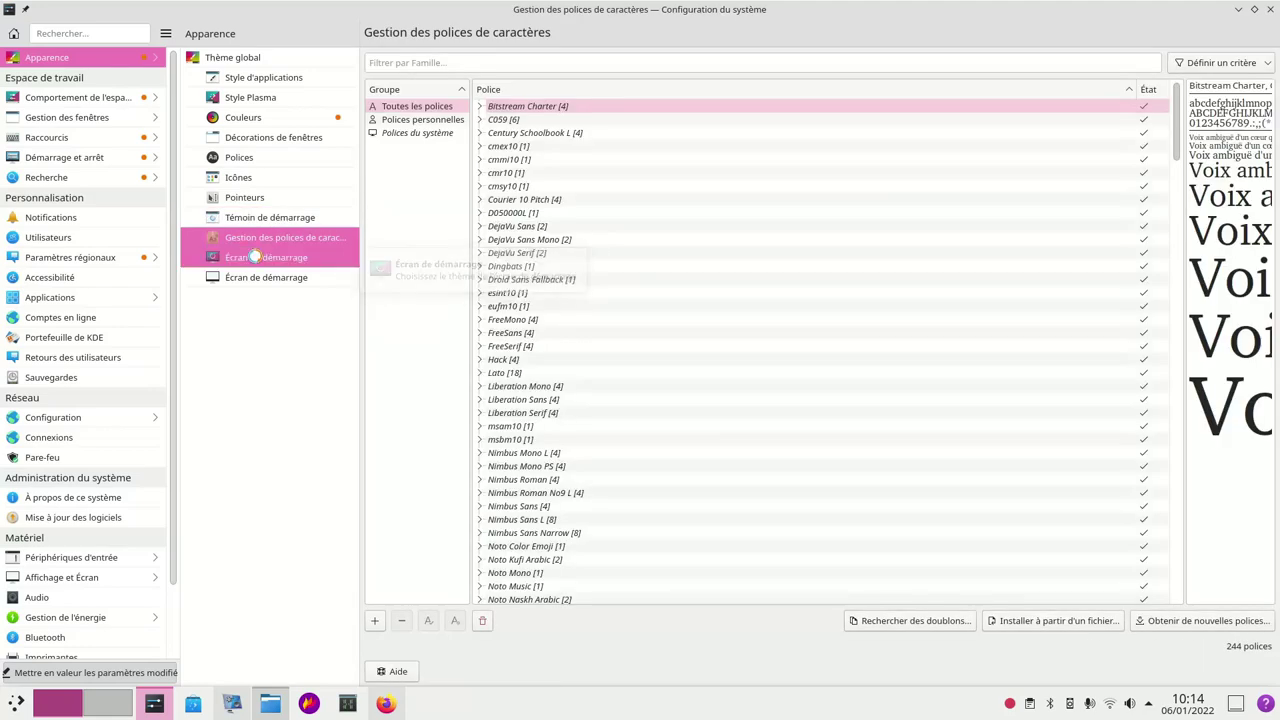
pyautogui.click(259, 279)
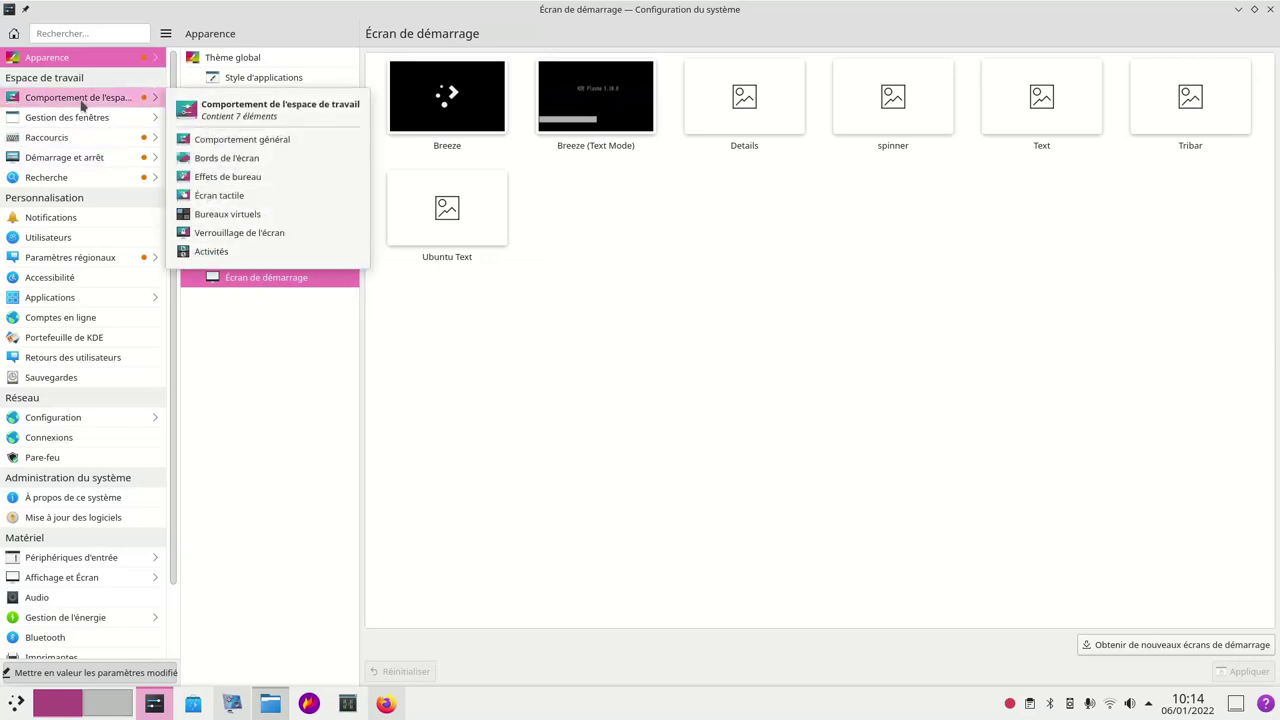
# Assign Afficher le bureau to the middle of the right screen edge in Bords de l'écran, apply it and try the edge.
pyautogui.click(82, 103)
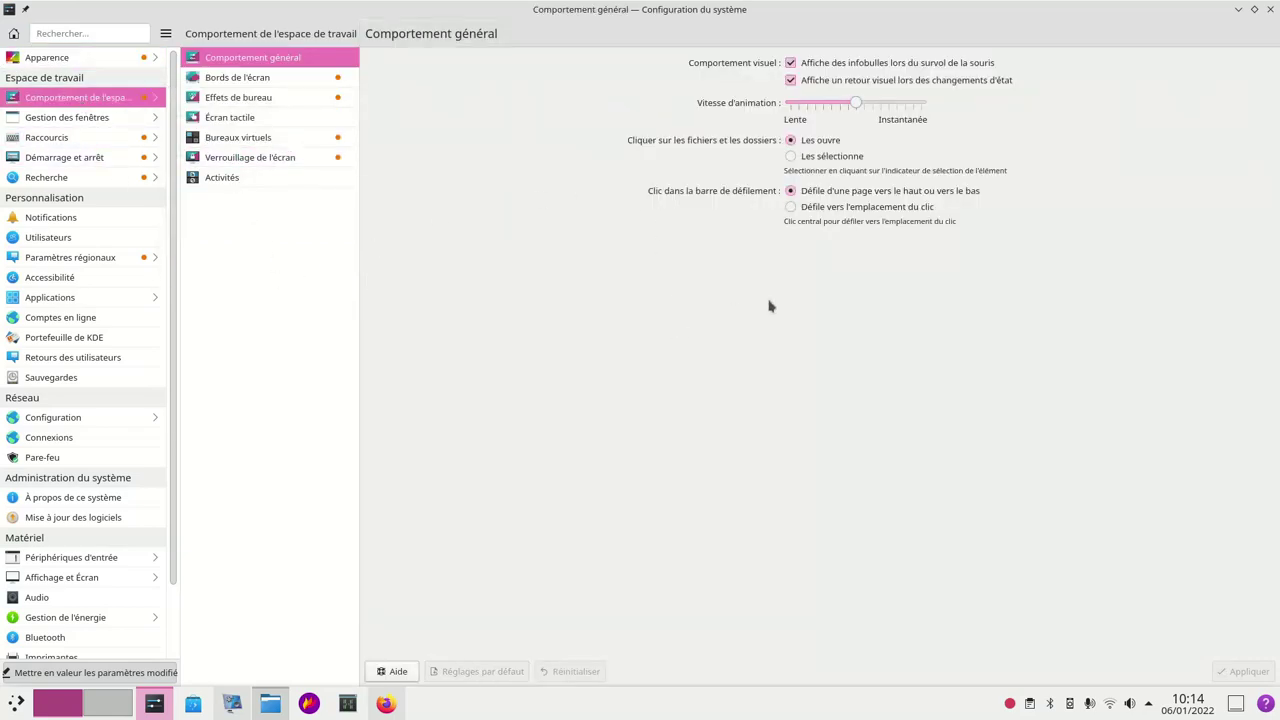
pyautogui.click(250, 78)
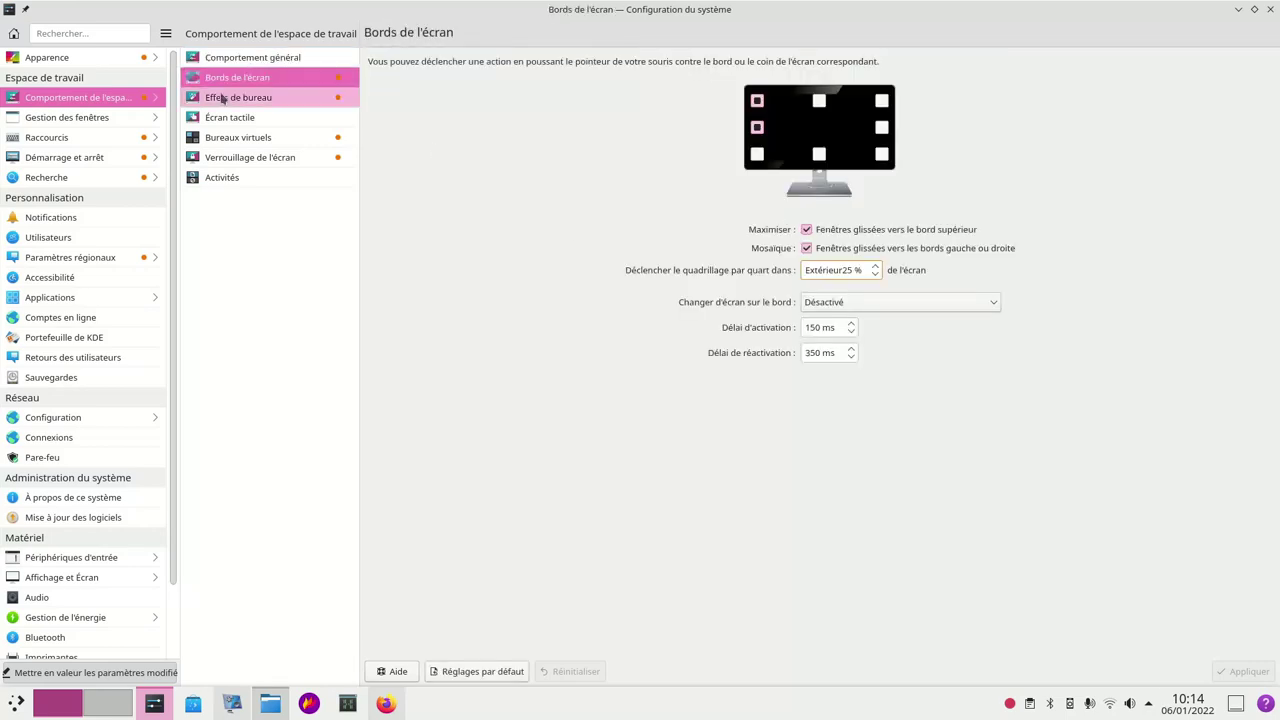
pyautogui.click(884, 136)
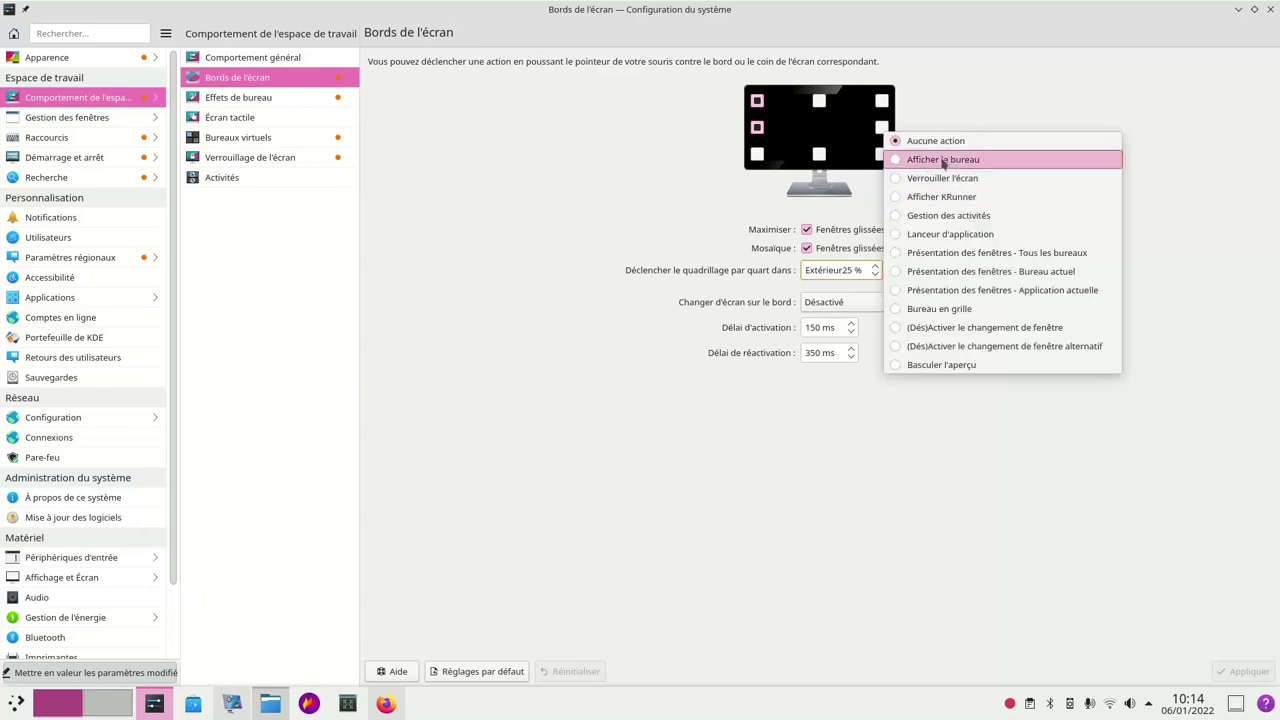
pyautogui.click(912, 163)
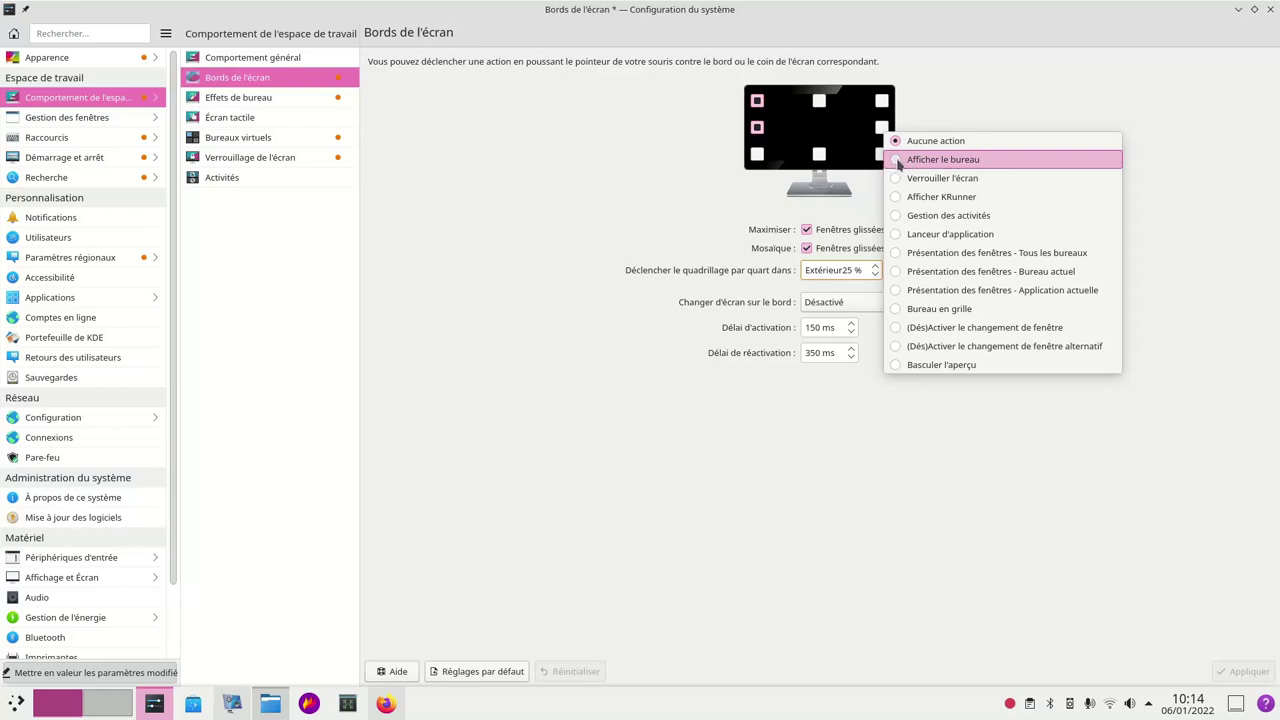
pyautogui.click(1250, 672)
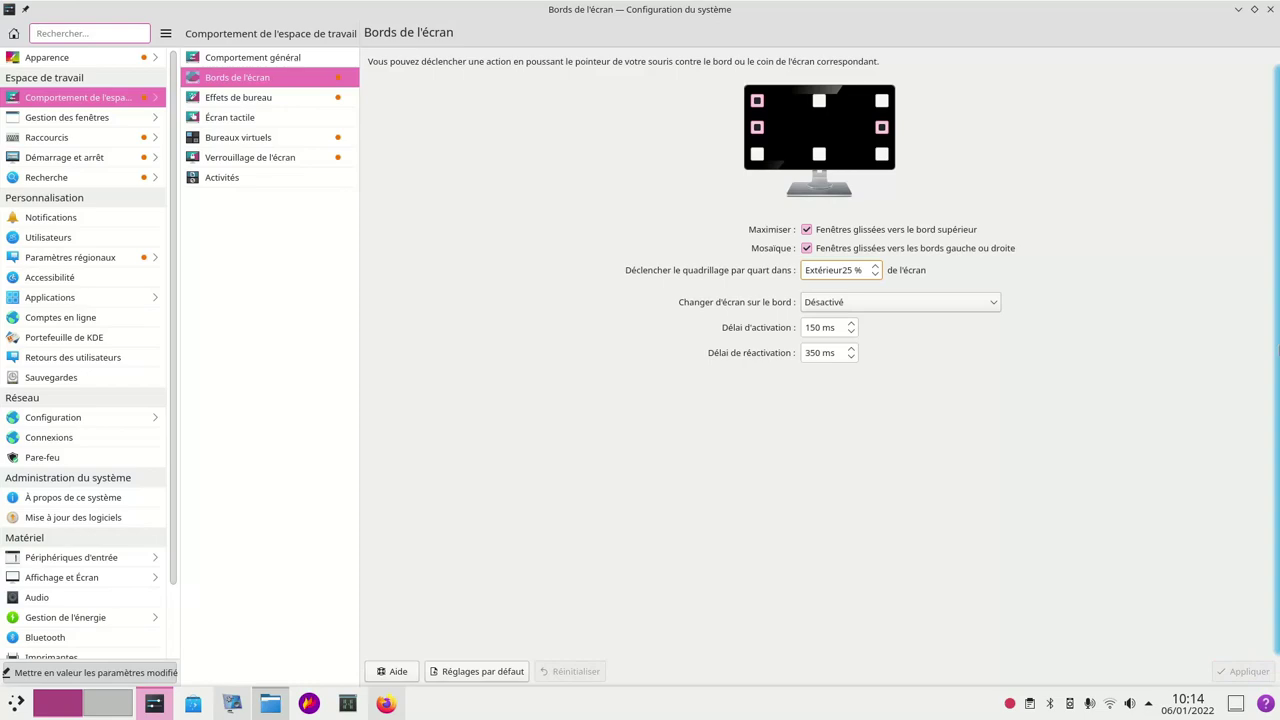
pyautogui.moveTo(1278, 350)
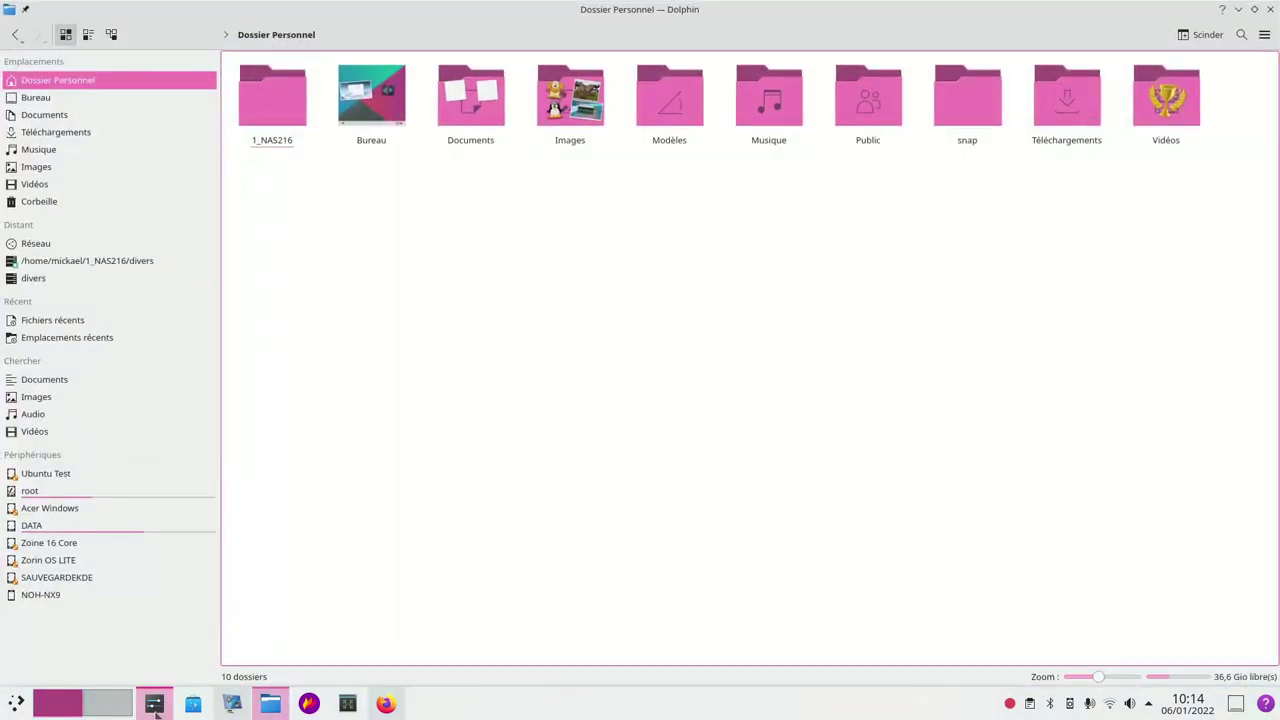
pyautogui.click(154, 704)
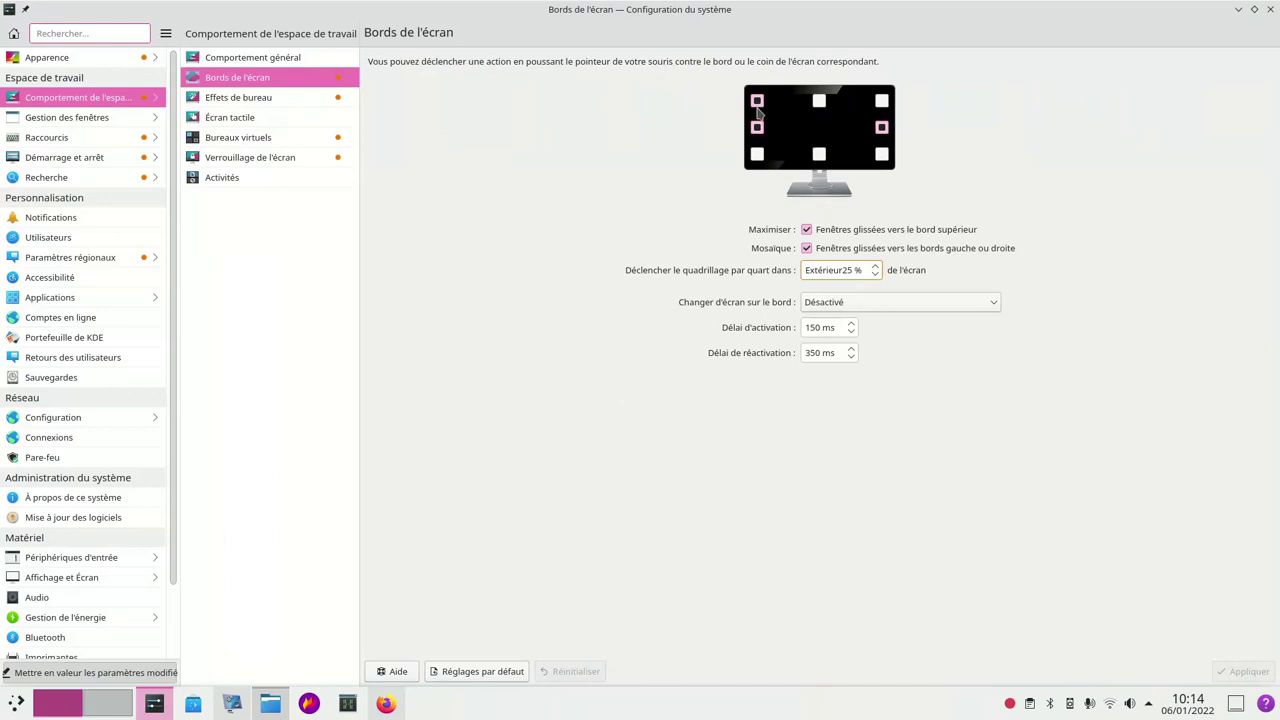
# Reset the right screen edge to Aucune action and apply the change while moving on to Effets de bureau.
pyautogui.click(883, 129)
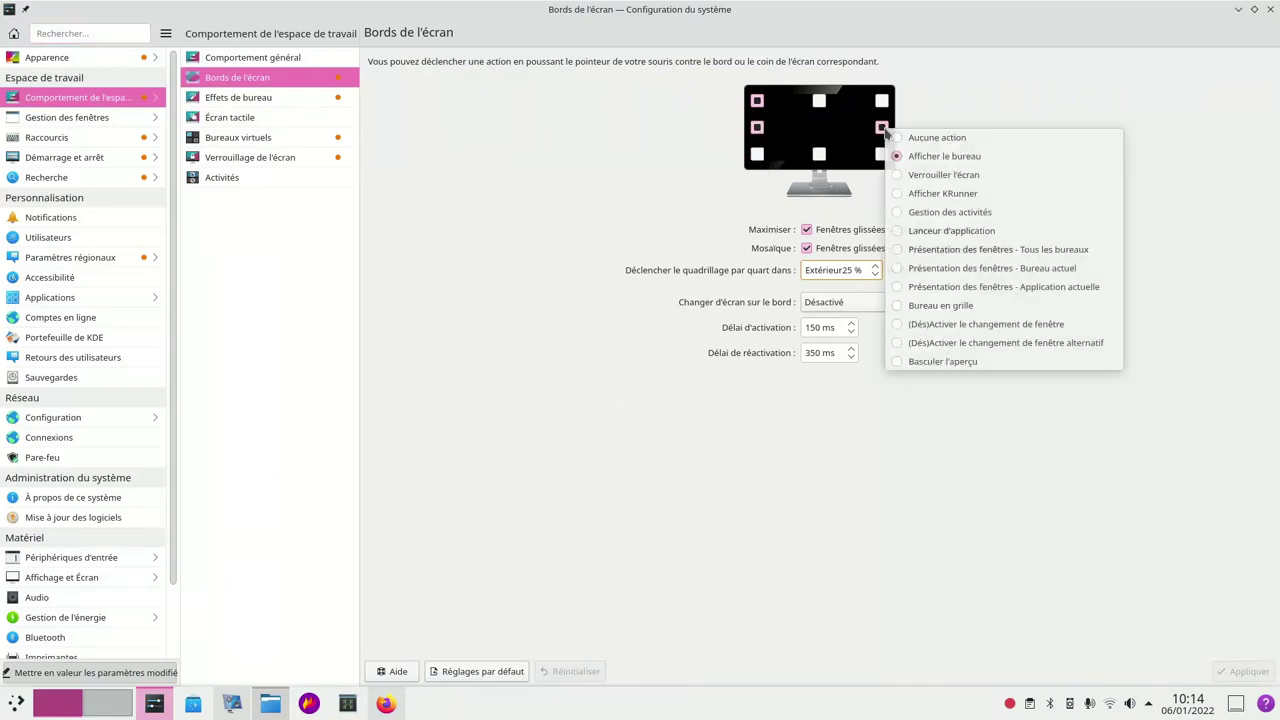
pyautogui.click(898, 141)
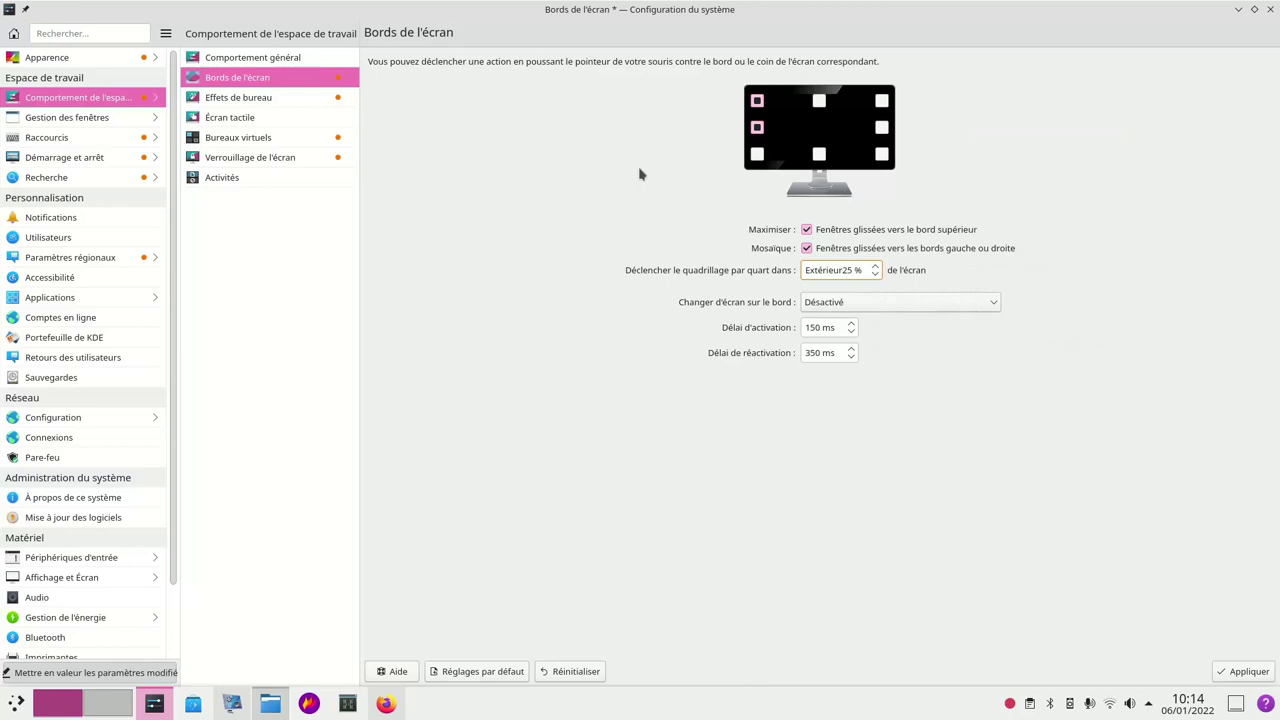
pyautogui.click(229, 101)
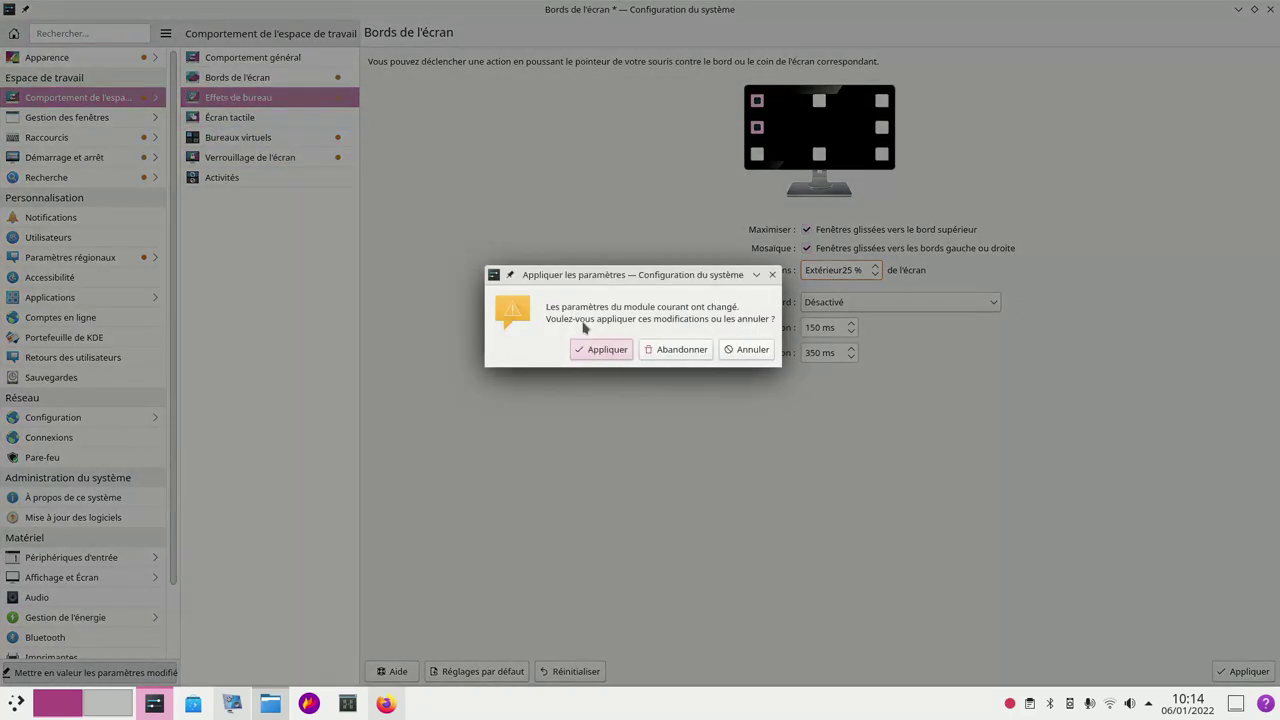
pyautogui.click(600, 349)
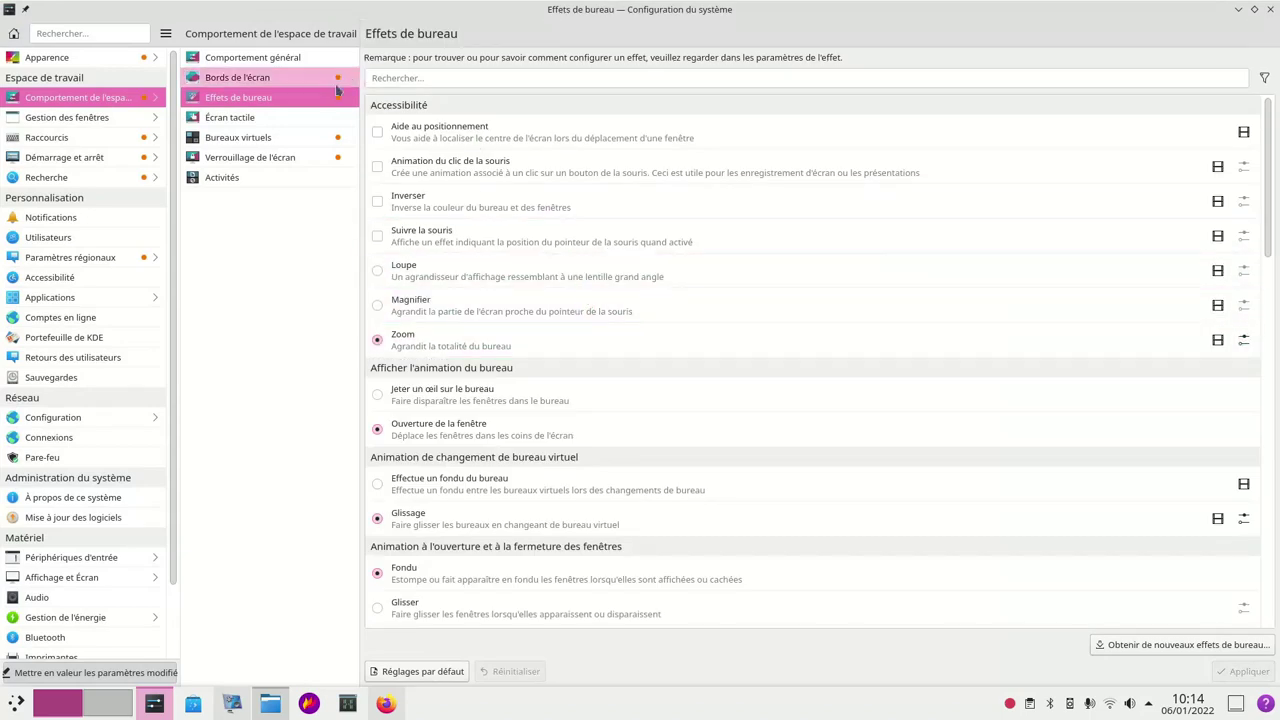
# Look through the Effets de bureau list down to Apparence and toggle the highlighting of modified settings off and on again.
pyautogui.scroll(-2, 454, 363)
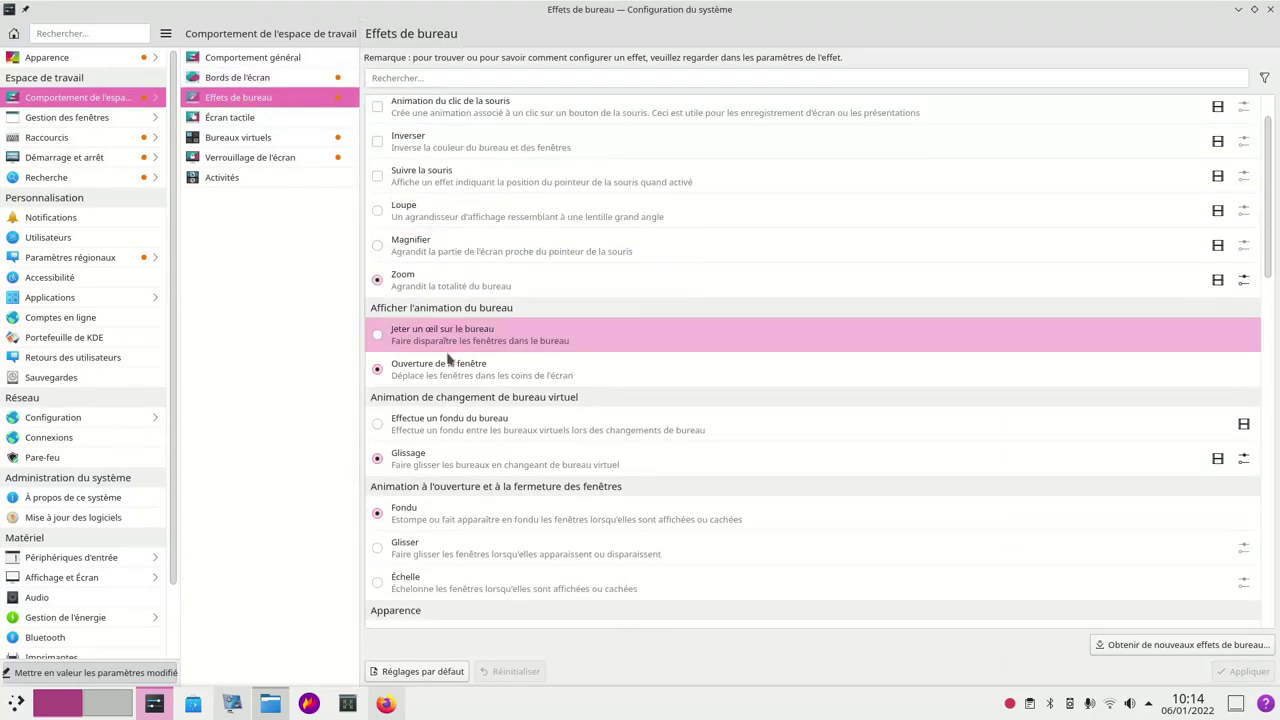
pyautogui.scroll(-1, 450, 369)
pyautogui.scroll(-2, 459, 378)
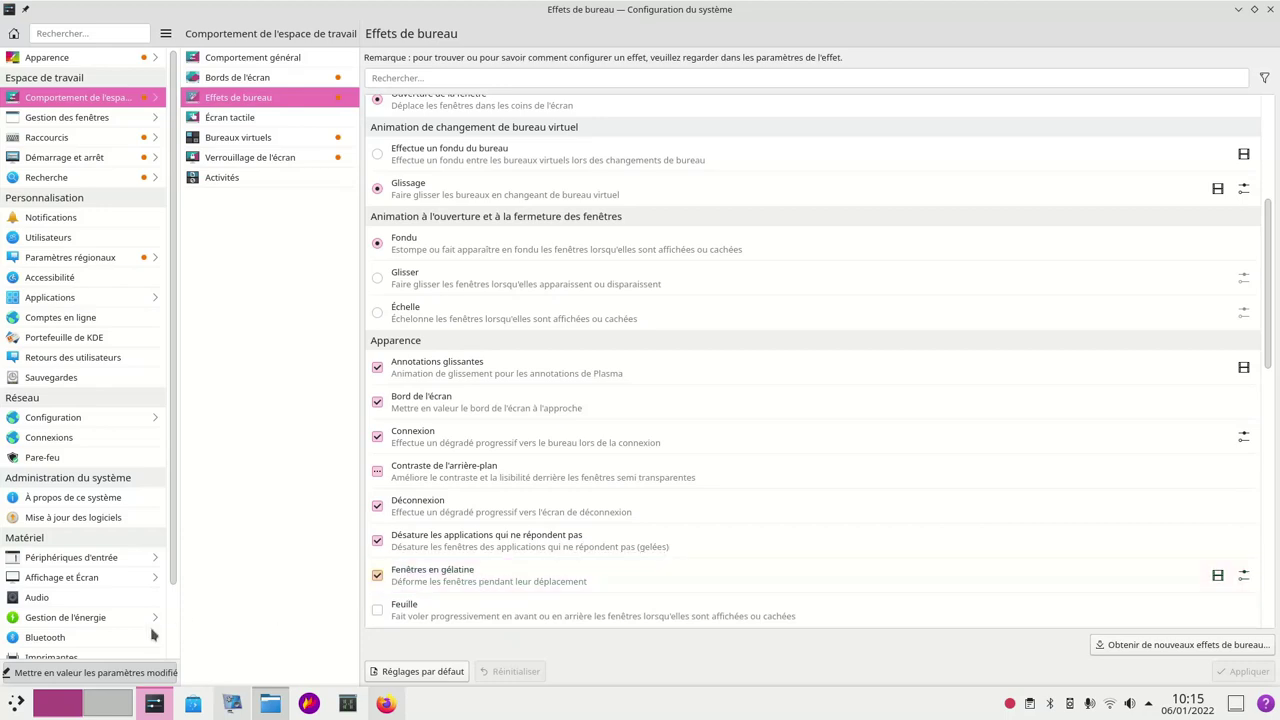
pyautogui.click(101, 676)
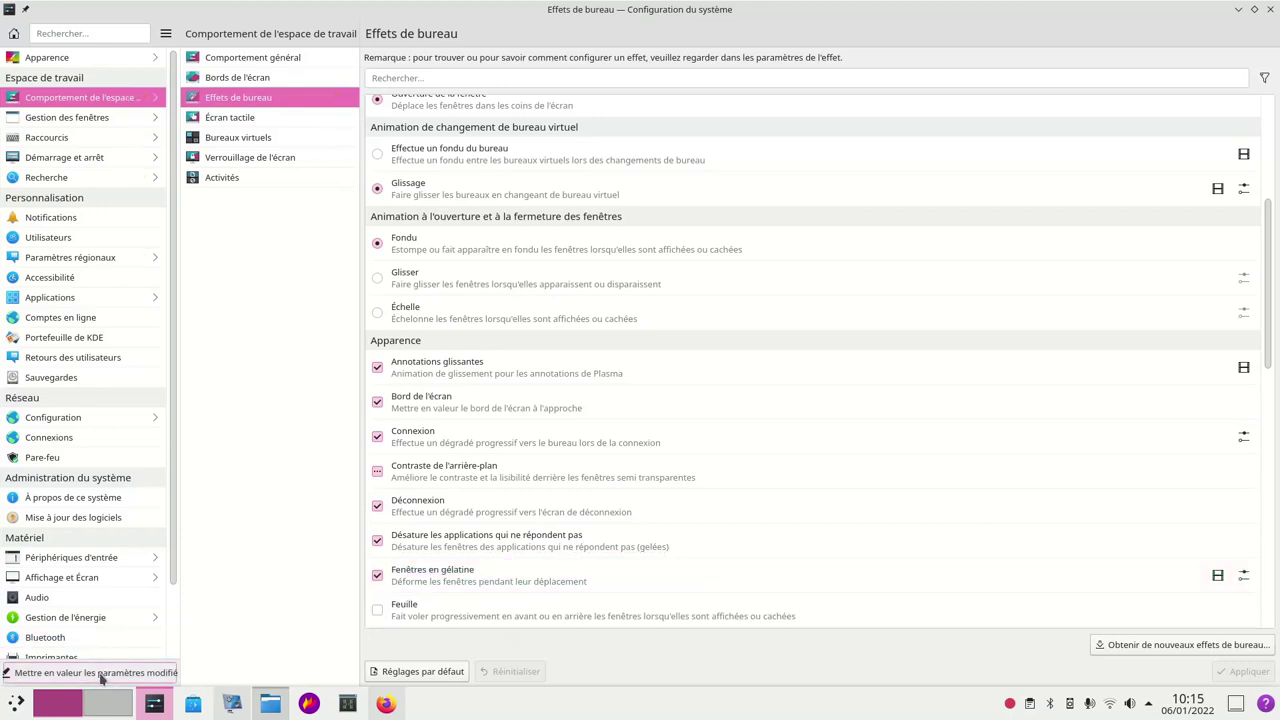
pyautogui.click(142, 682)
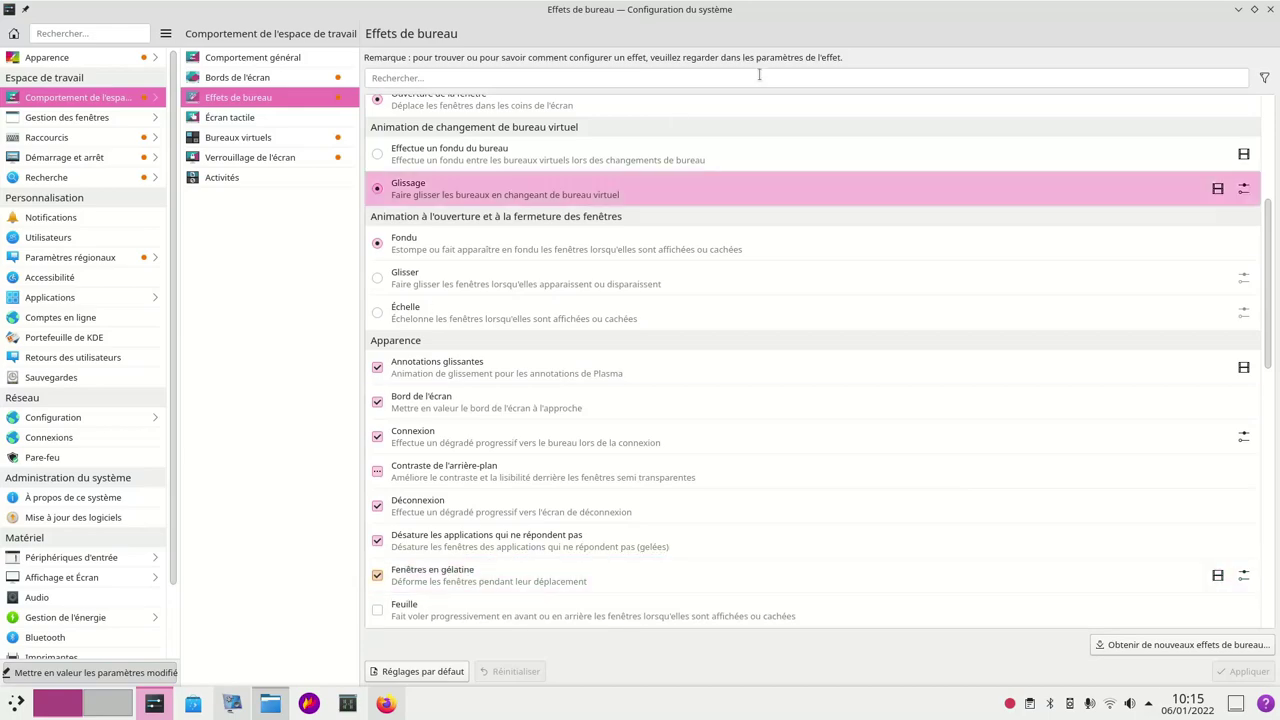
# Demonstrate the Fenêtres en gélatine effect by moving the settings window, and review the effect's Tremblement options.
pyautogui.moveTo(744, 18)
pyautogui.mouseDown()
pyautogui.moveTo(706, 220)
pyautogui.moveTo(556, 131)
pyautogui.moveTo(729, 6)
pyautogui.mouseUp()
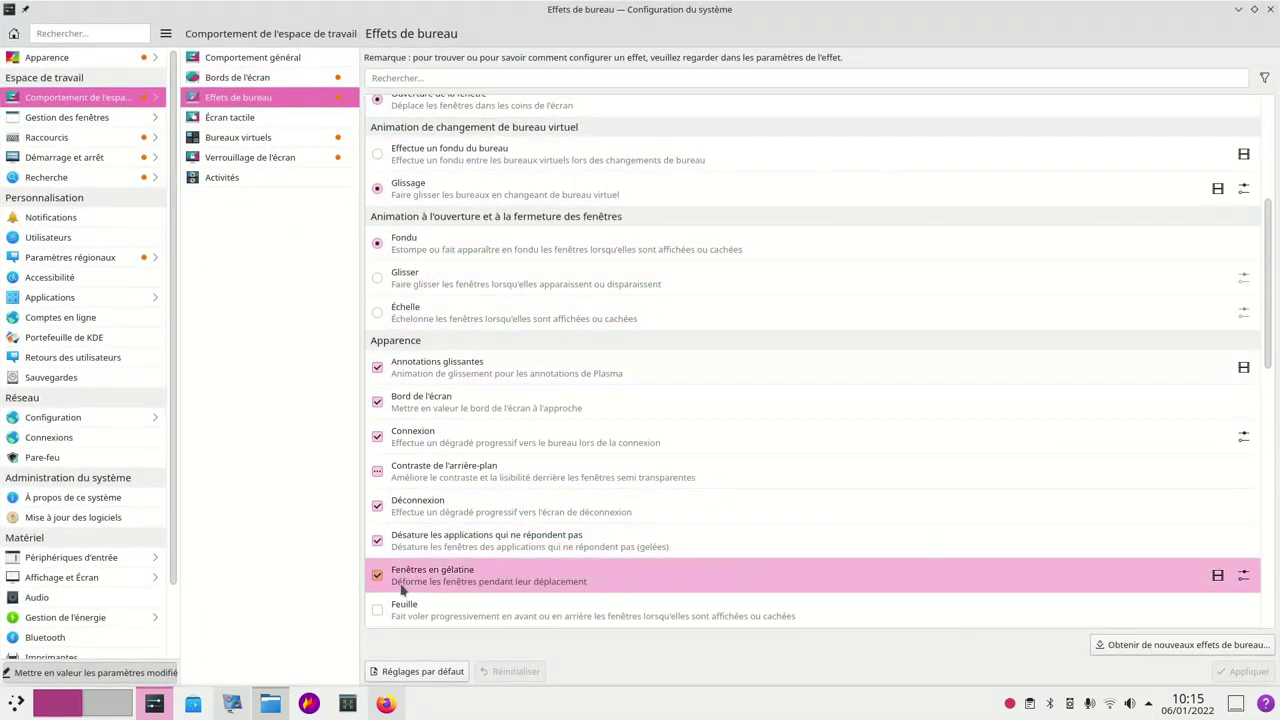
pyautogui.click(1243, 576)
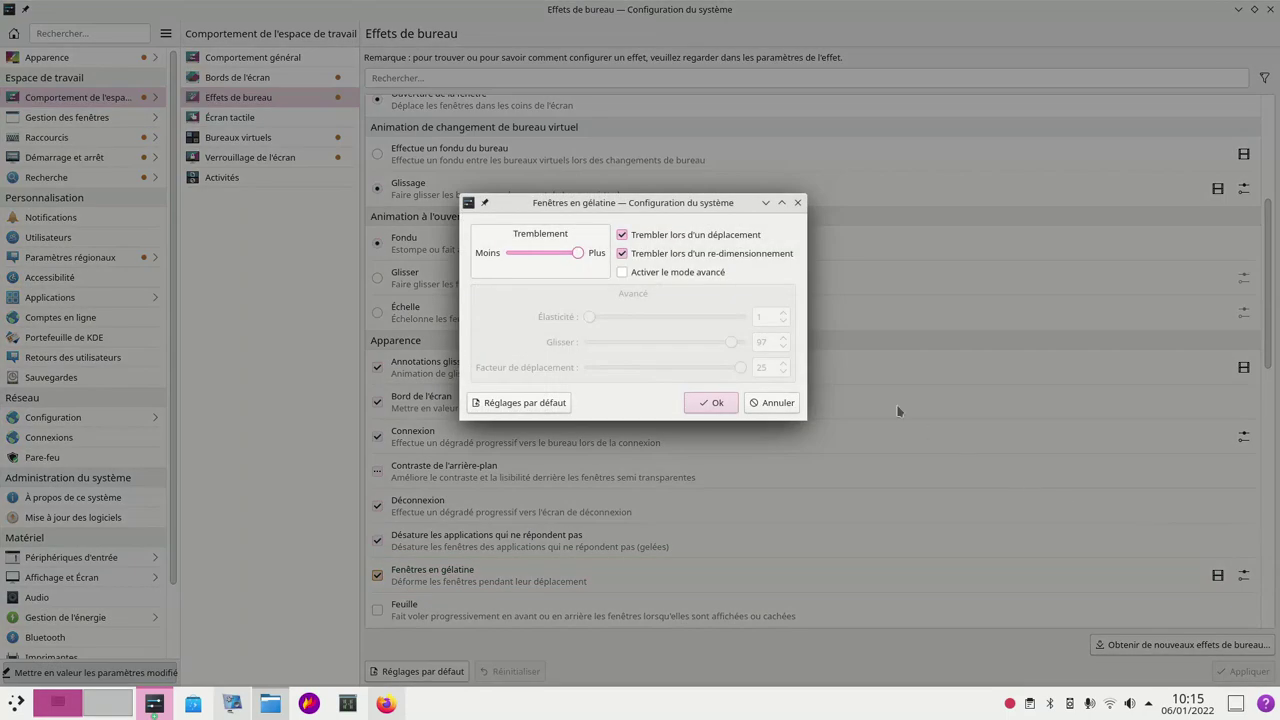
pyautogui.moveTo(575, 258)
pyautogui.mouseDown()
pyautogui.moveTo(505, 258)
pyautogui.moveTo(573, 259)
pyautogui.mouseUp()
pyautogui.click(716, 403)
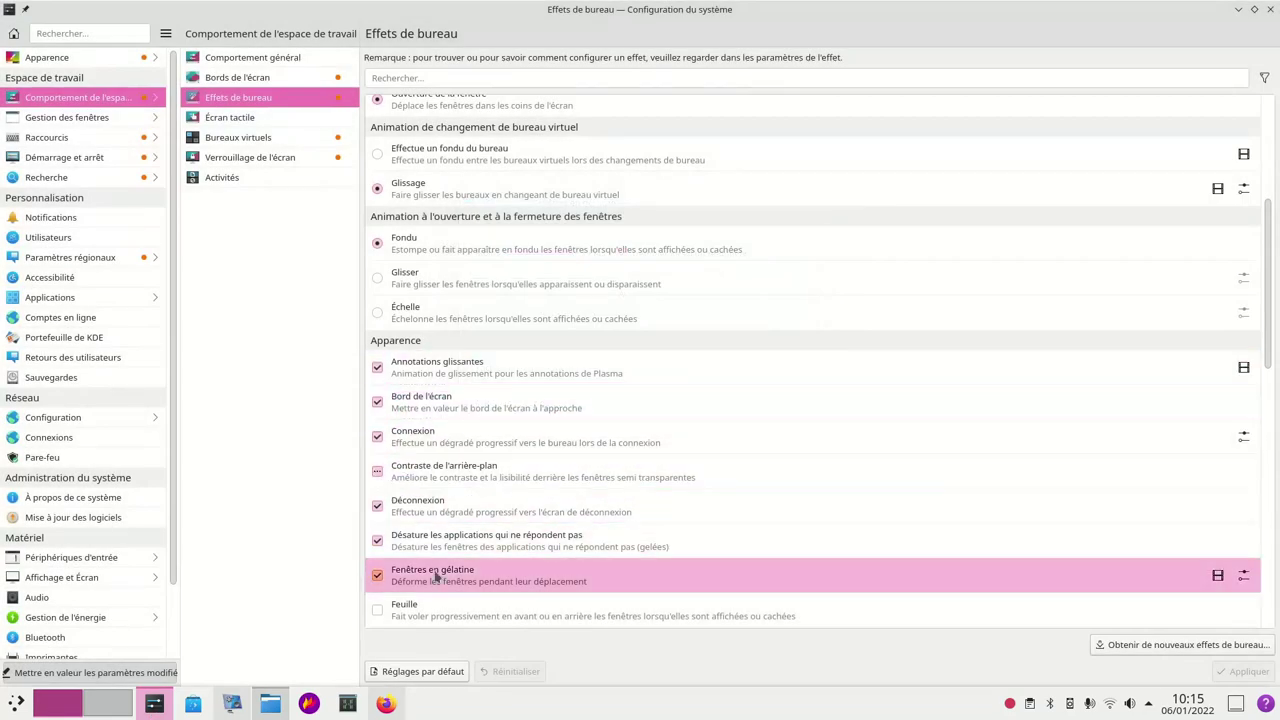
# View the Écran tactile, Bureaux virtuels and Verrouillage de l'écran pages, visiting the second virtual desktop and returning along the way.
pyautogui.click(227, 120)
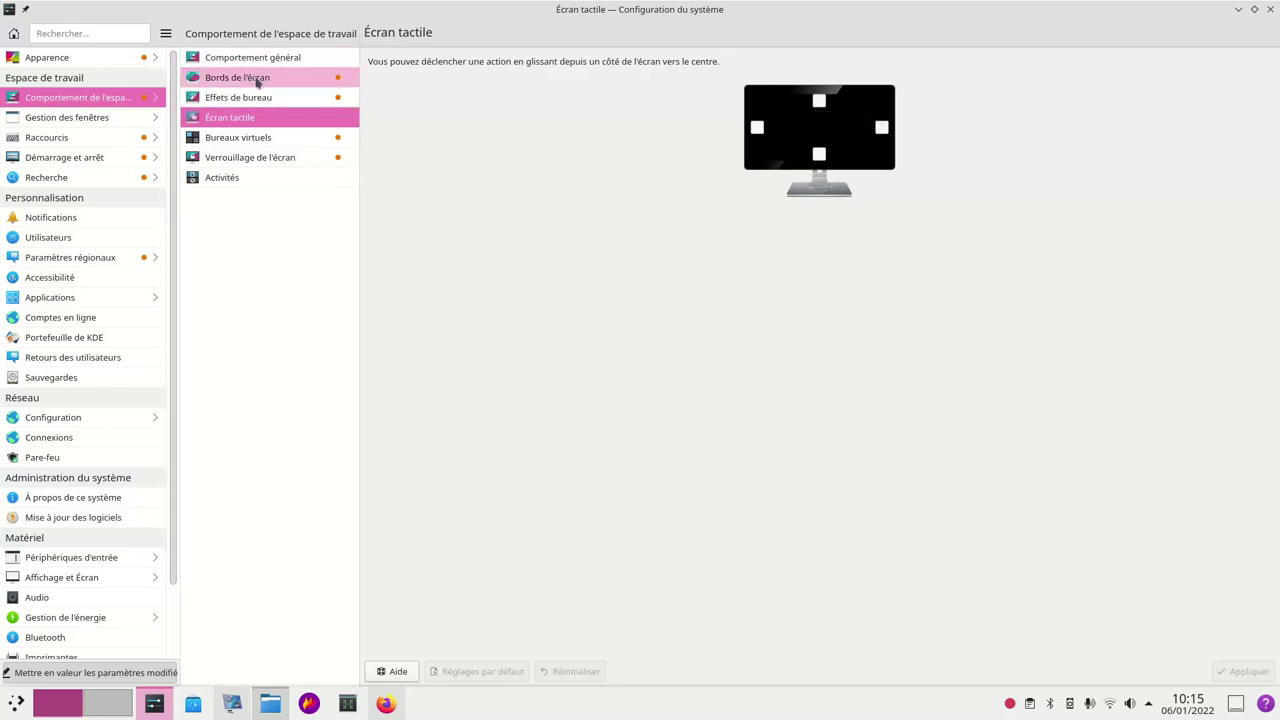
pyautogui.click(207, 140)
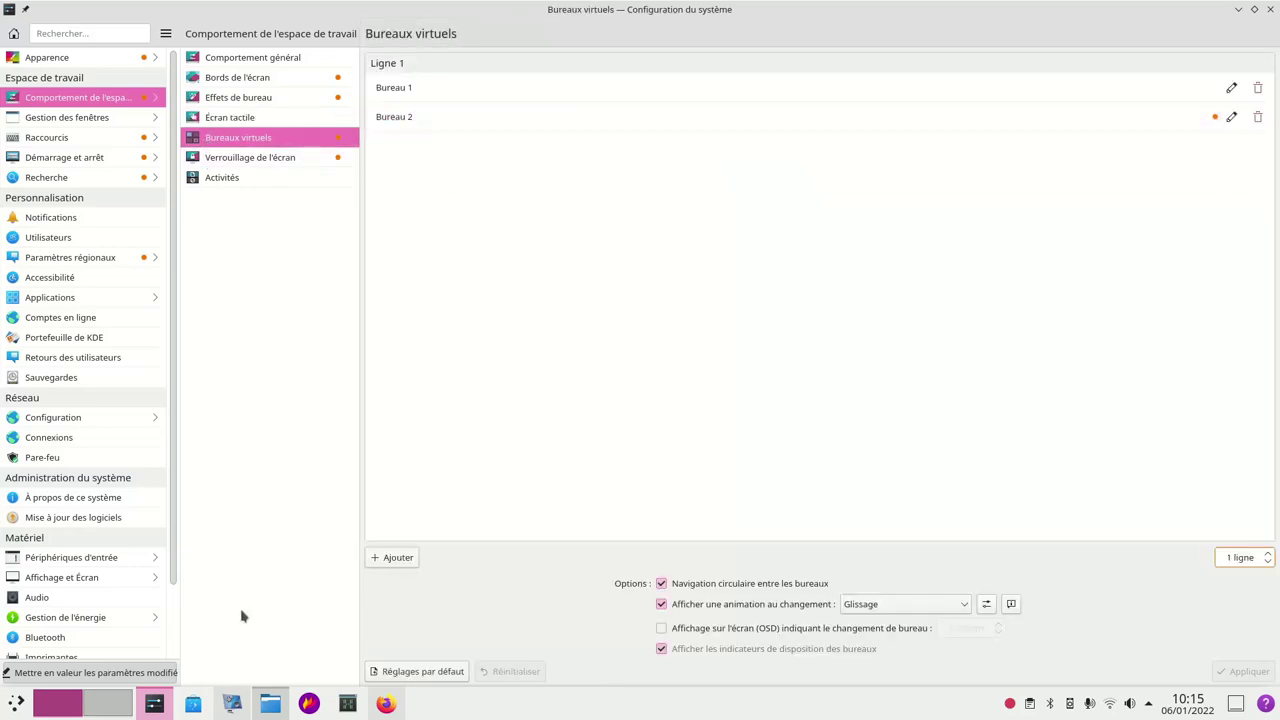
pyautogui.click(103, 708)
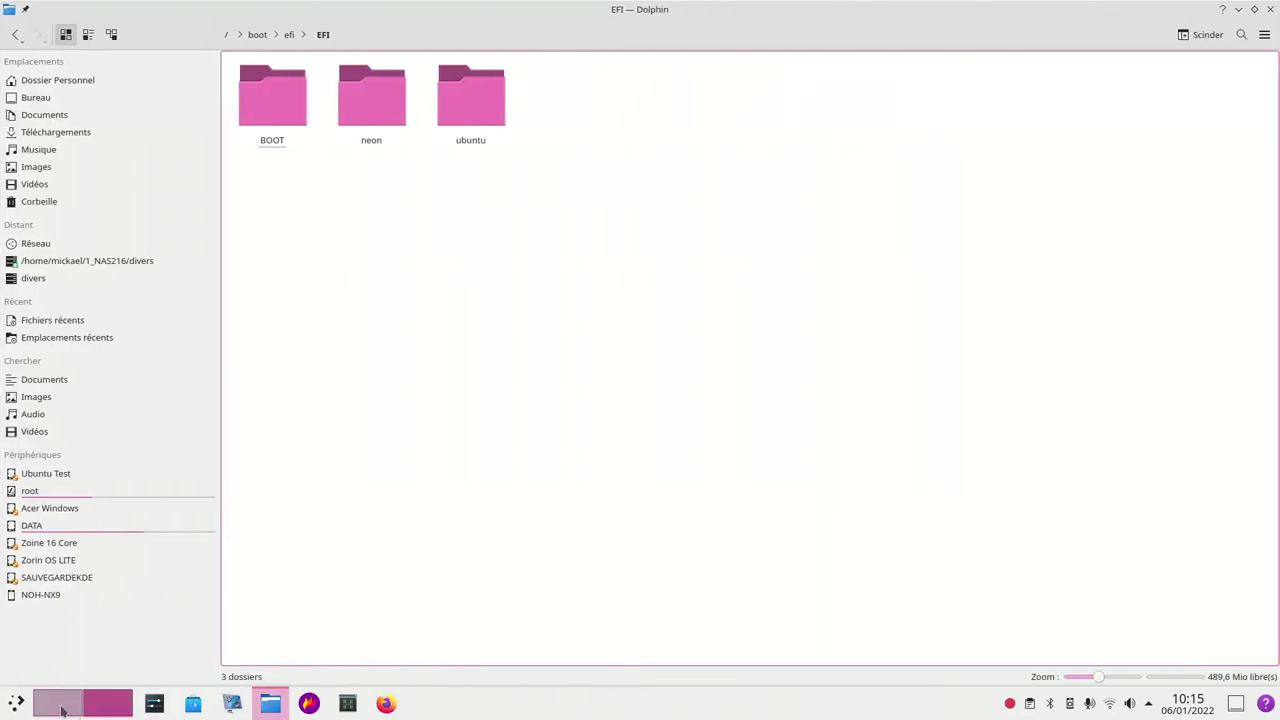
pyautogui.click(62, 703)
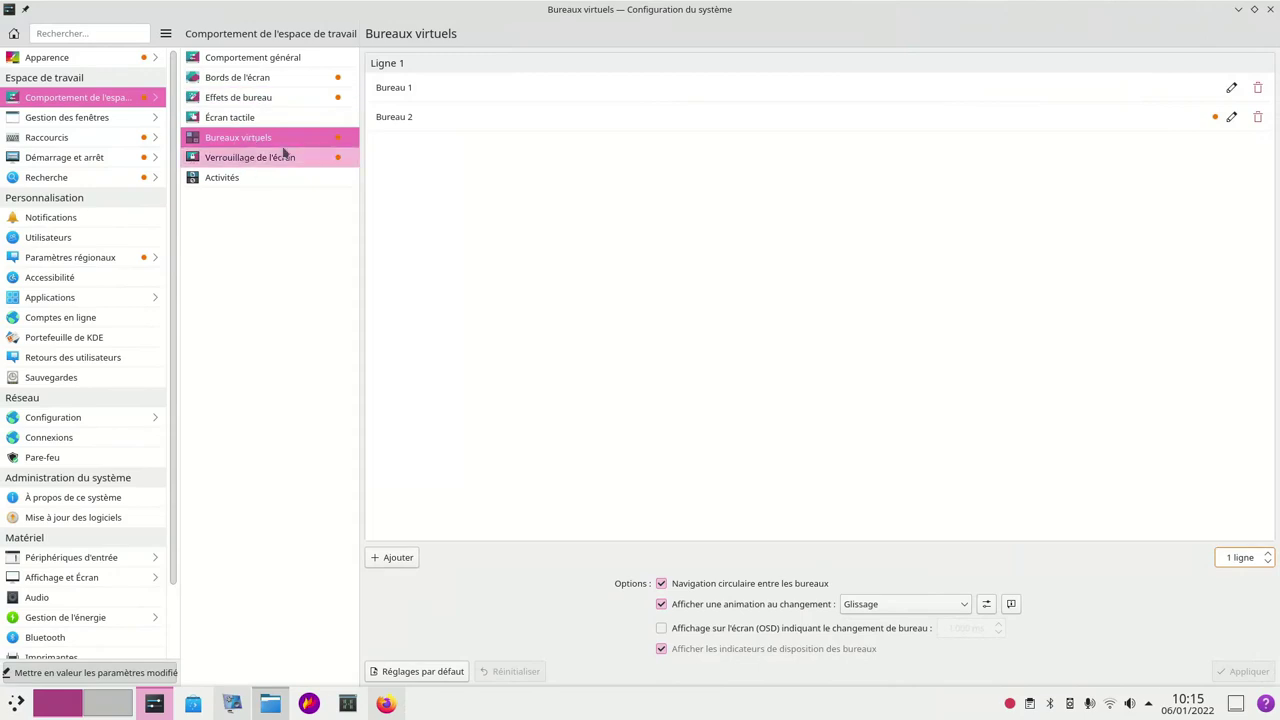
pyautogui.click(252, 160)
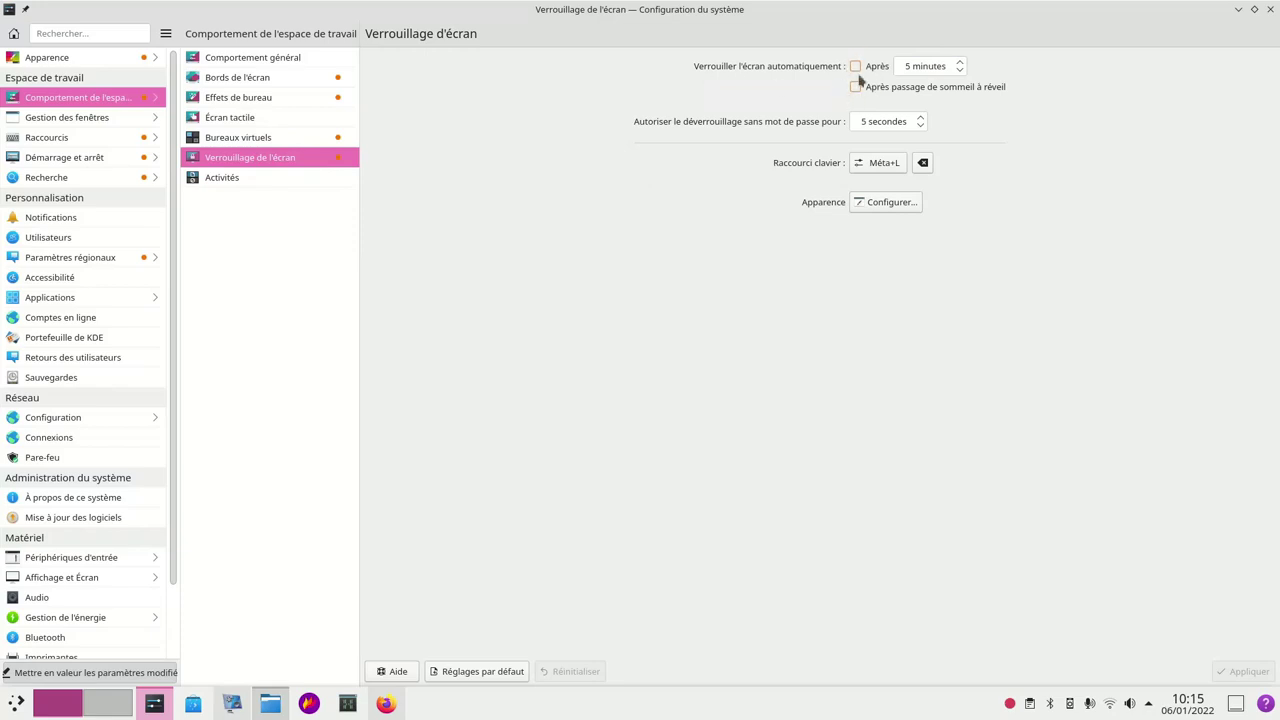
# Inspect the settings of the alien-icon activity in Activités and view the Basculer shortcuts.
pyautogui.click(245, 181)
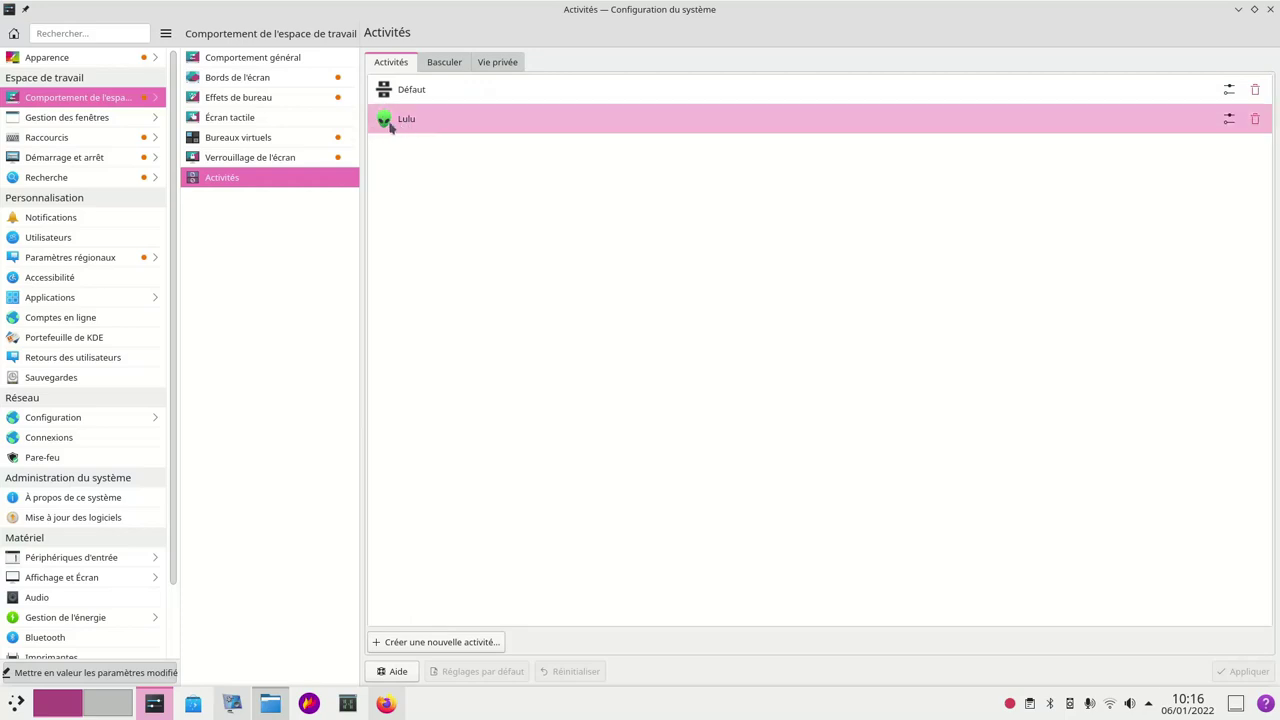
pyautogui.click(1229, 118)
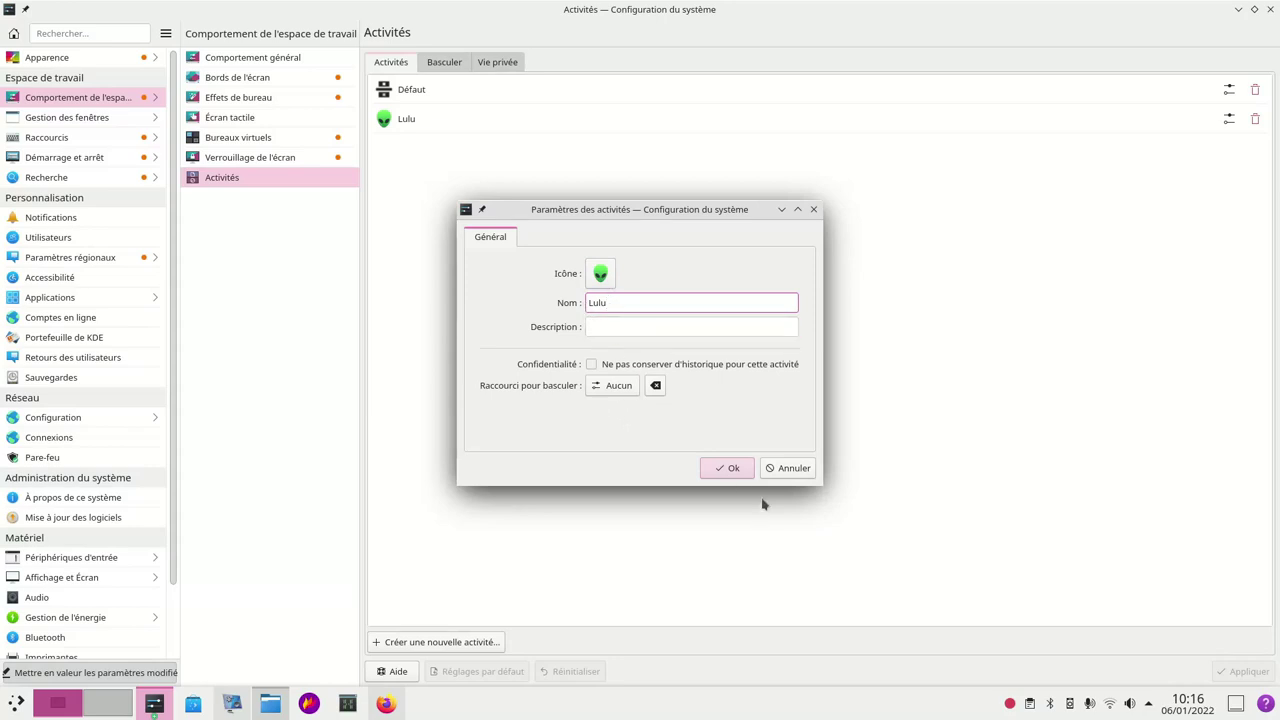
pyautogui.click(743, 469)
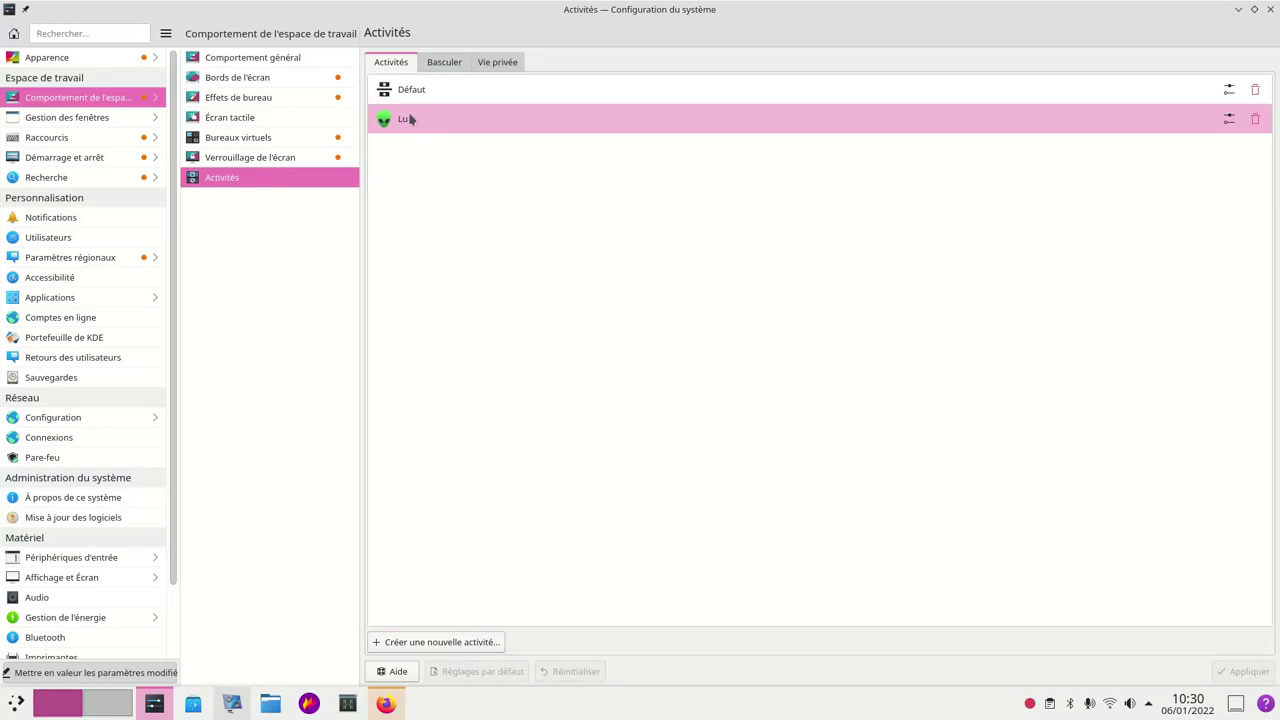
pyautogui.click(440, 63)
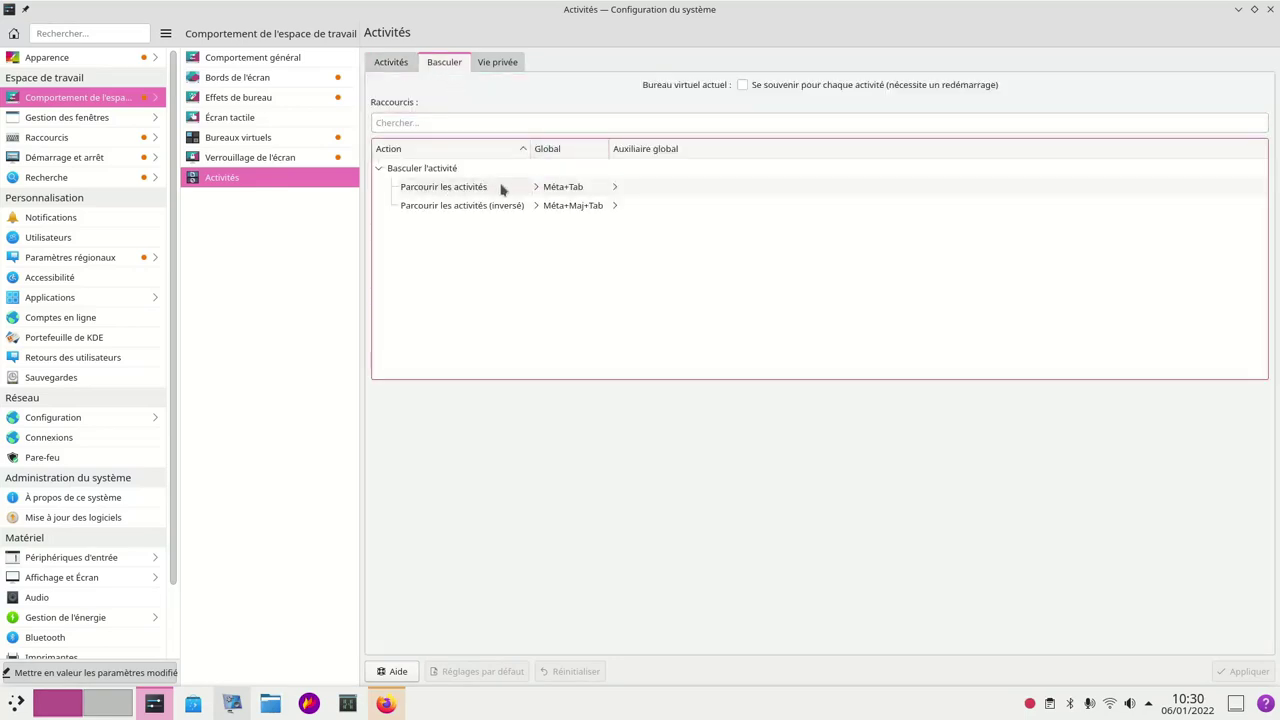
# Switch to the alien-icon activity and add the Bulletin météo widget to the desktop below the clock.
pyautogui.click(388, 64)
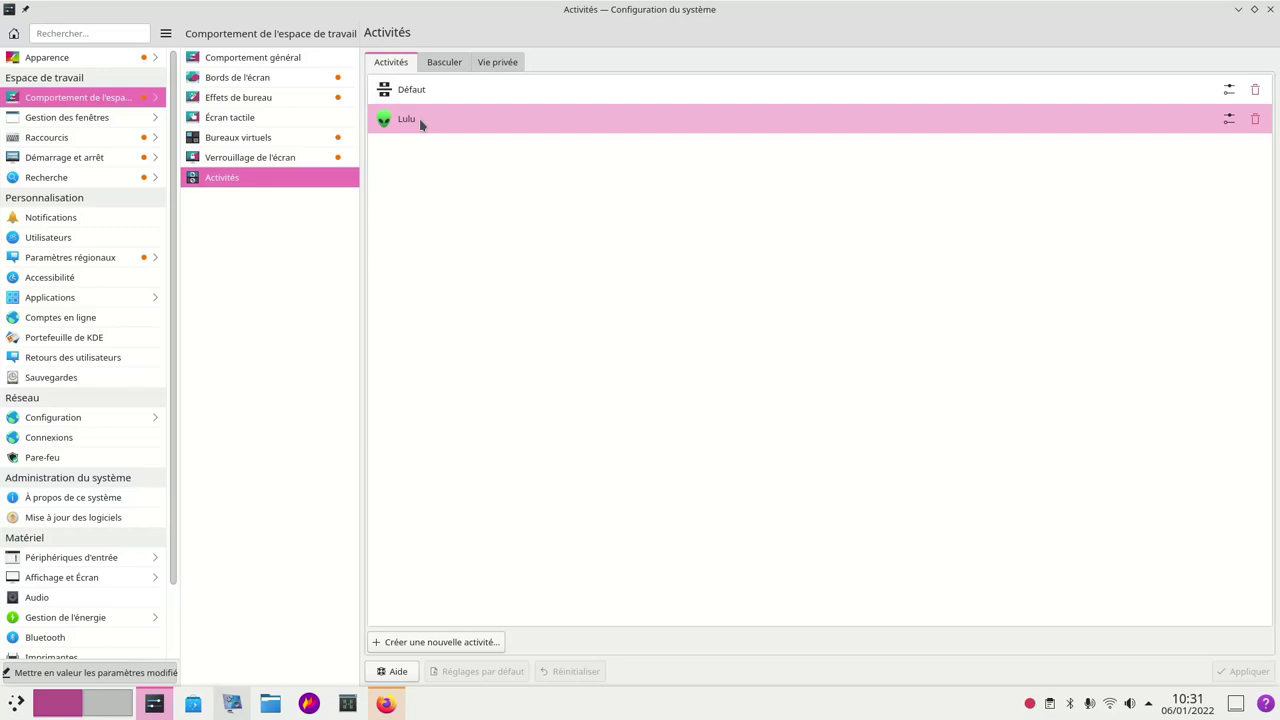
pyautogui.press('super+Tab')
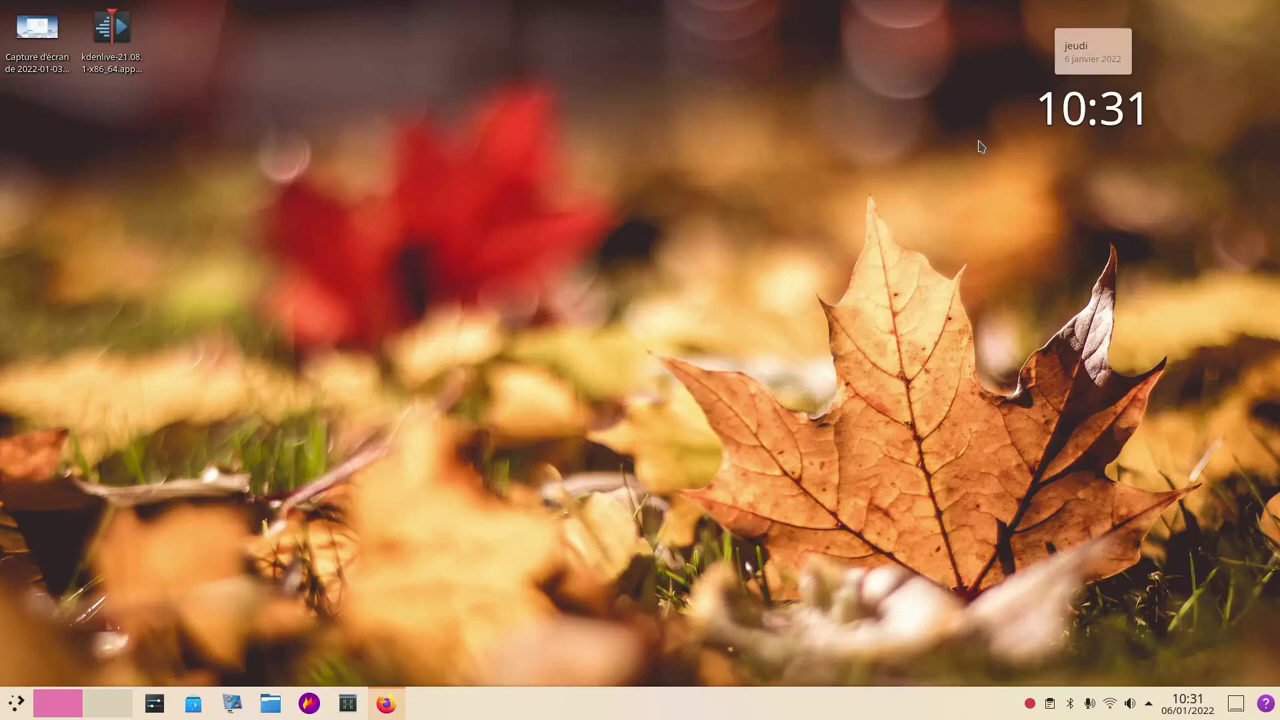
pyautogui.rightClick(723, 150)
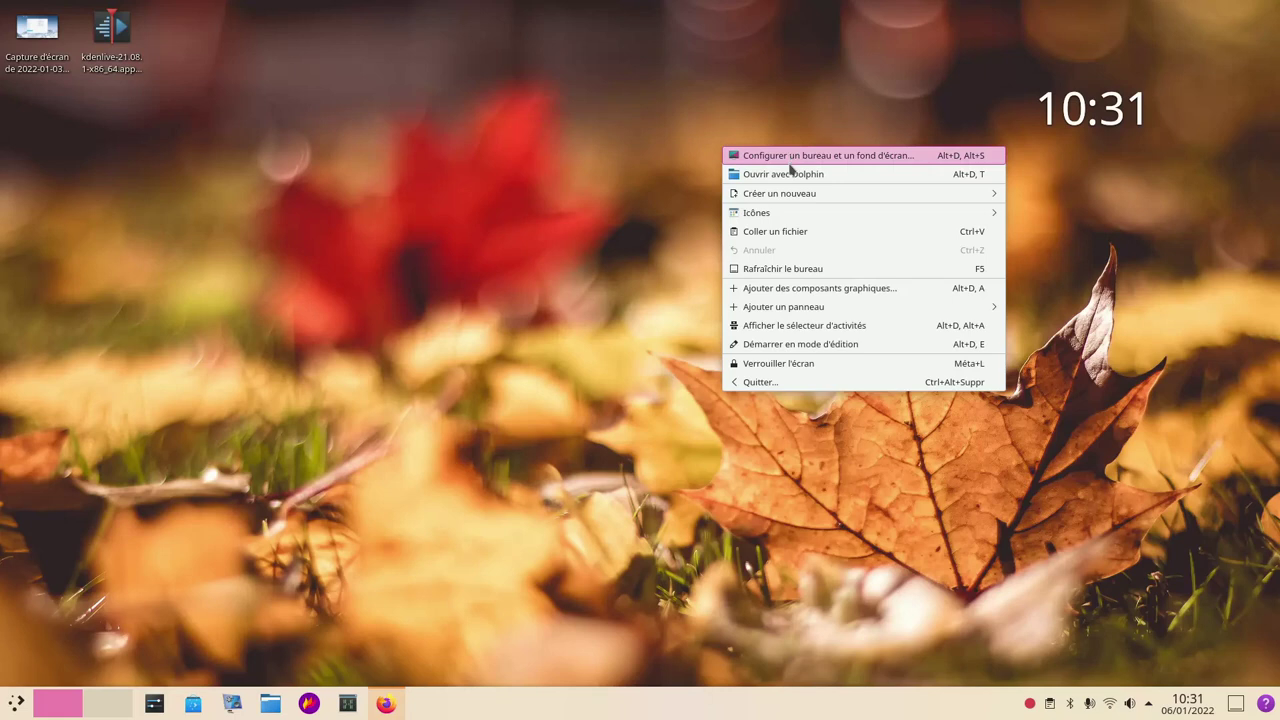
pyautogui.click(806, 289)
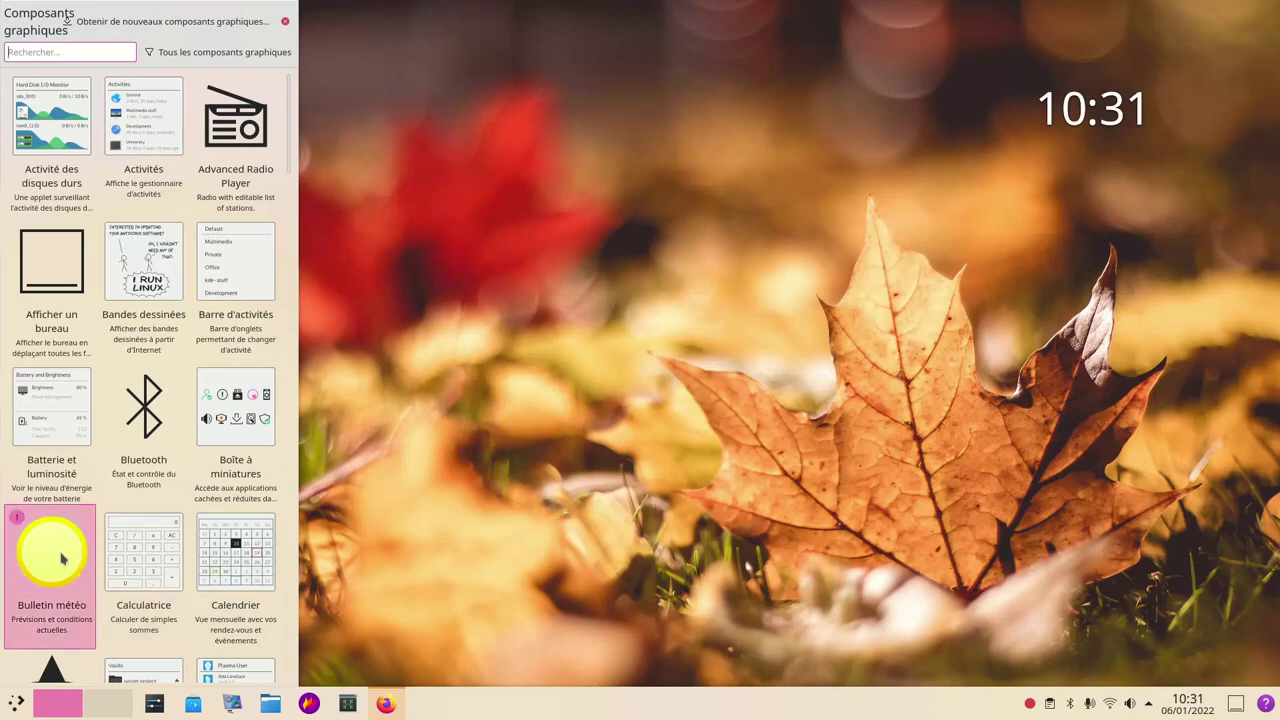
pyautogui.moveTo(60, 560); pyautogui.dragTo(1088, 246)
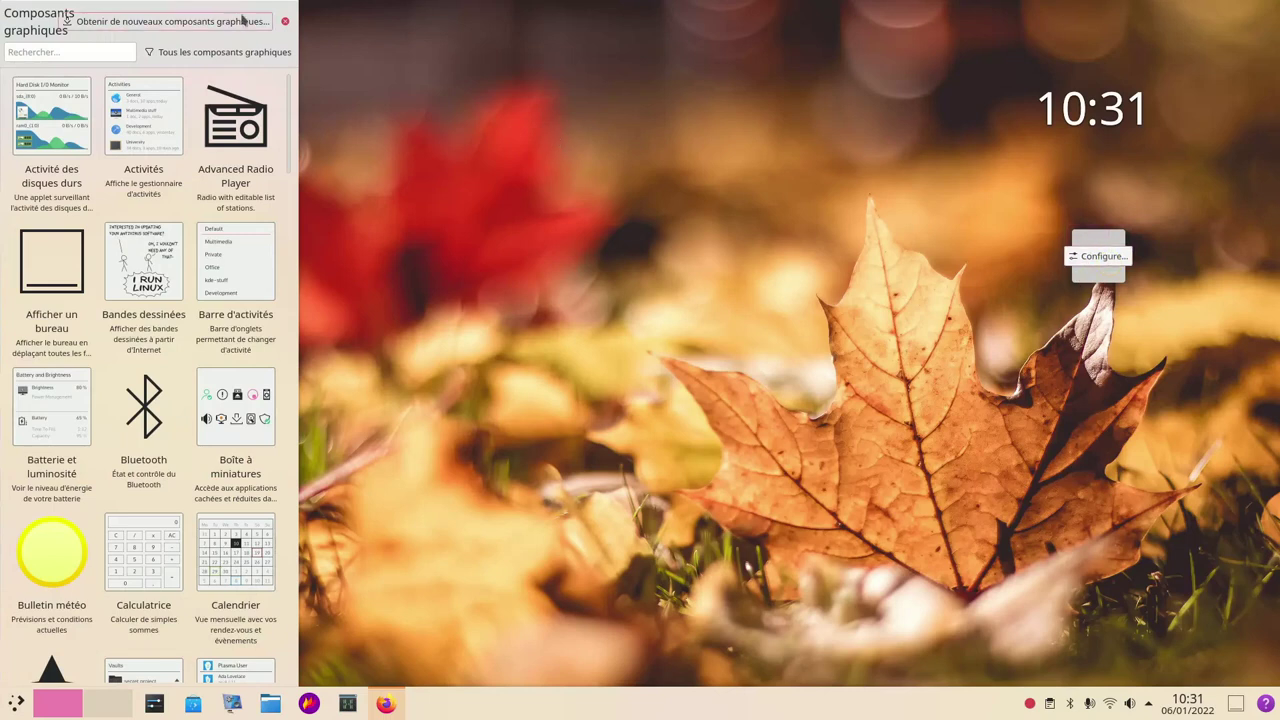
pyautogui.click(285, 22)
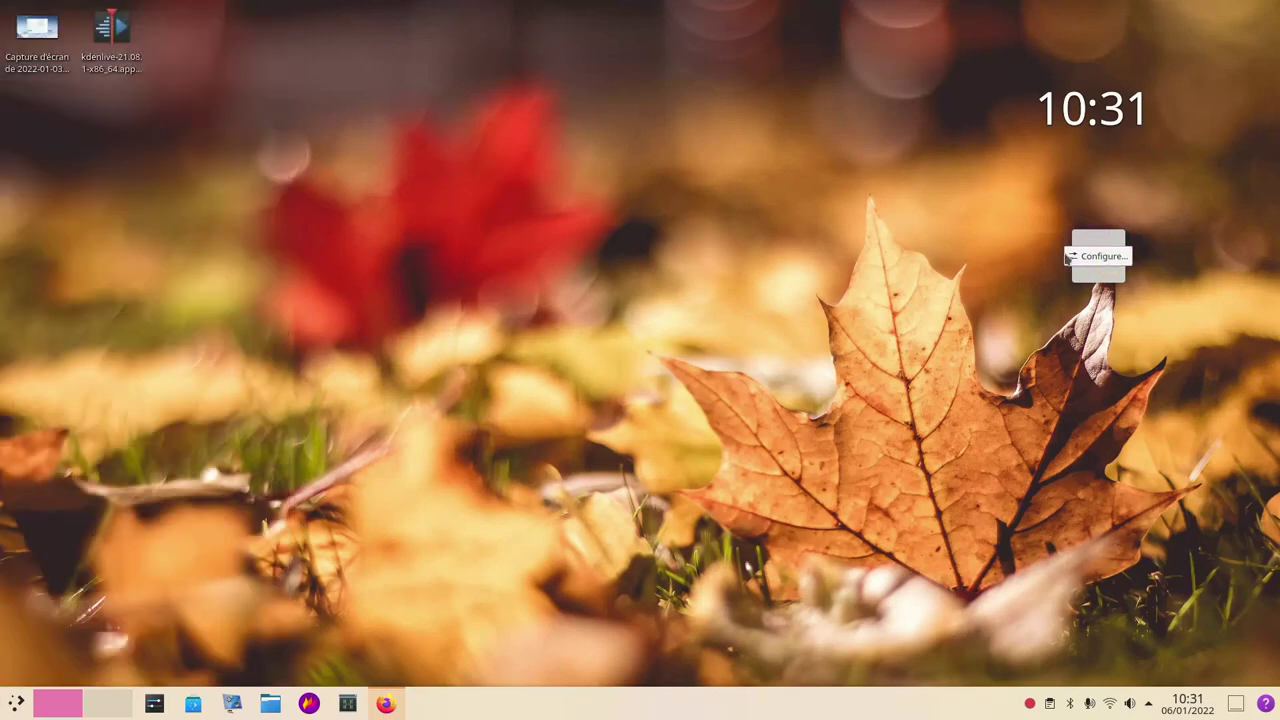
# In the weather widget's appearance settings, enable Température beside the widget icon and apply the change.
pyautogui.click(1096, 256)
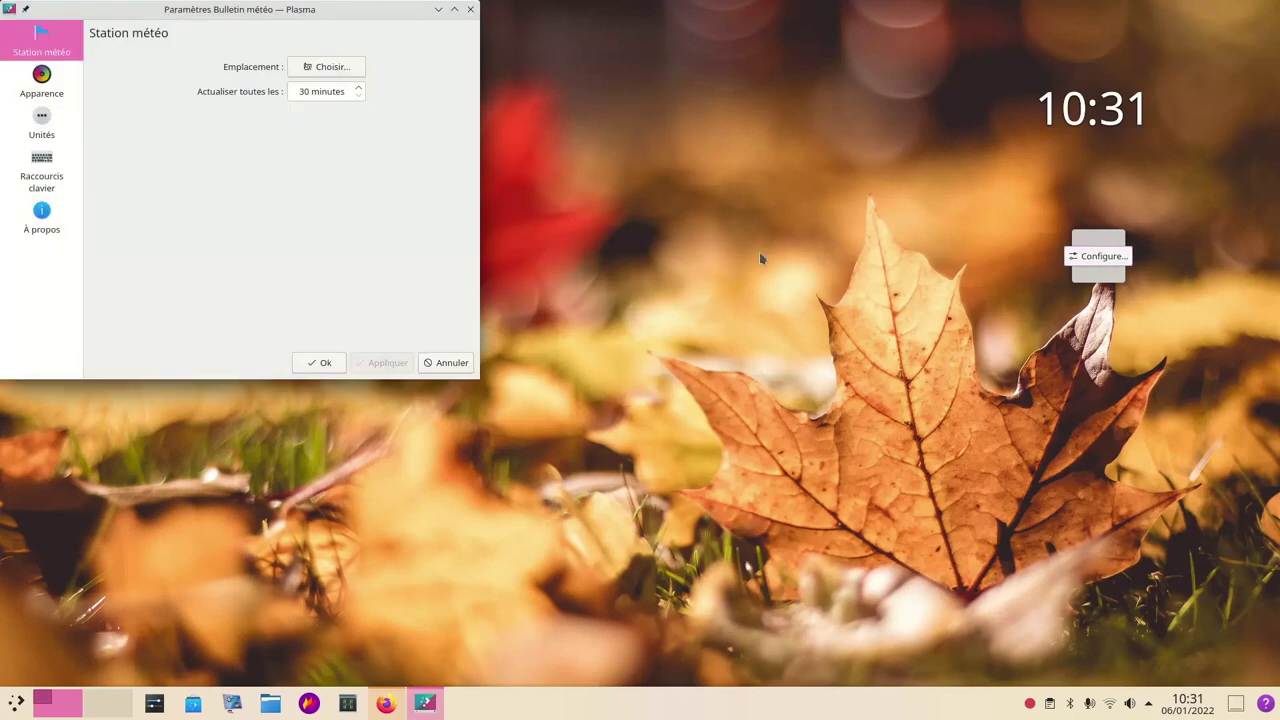
pyautogui.click(60, 82)
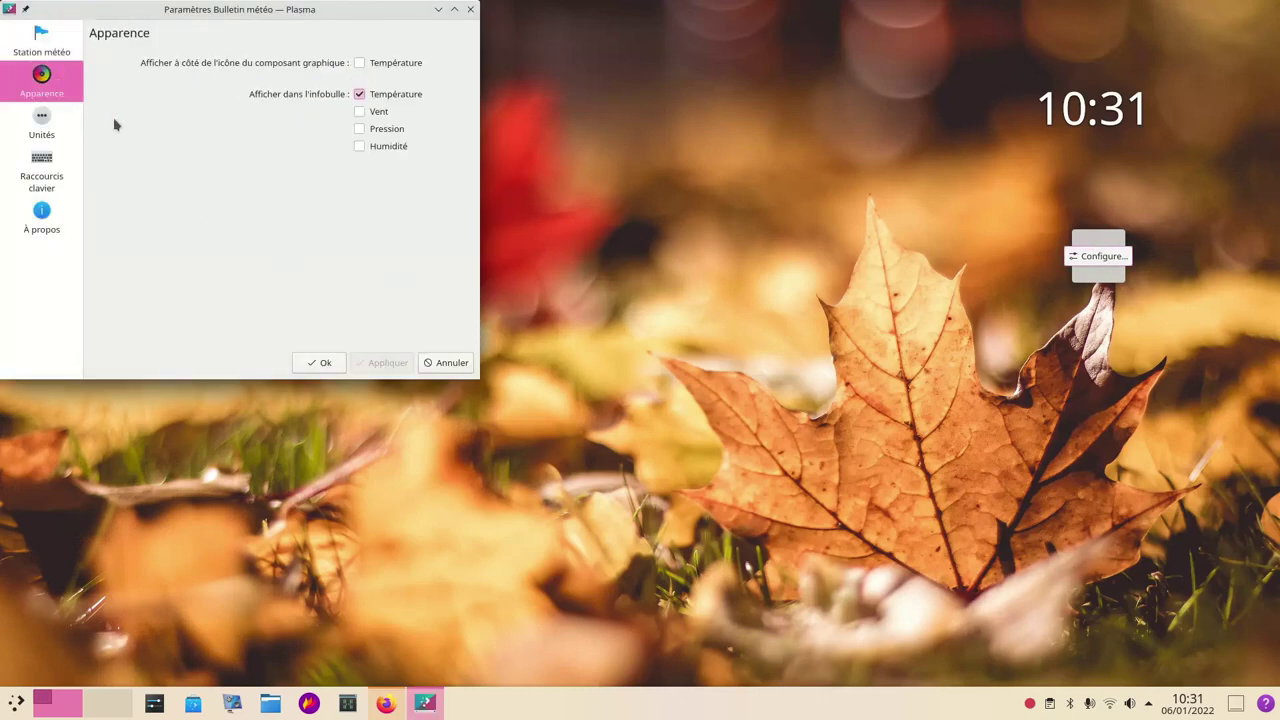
pyautogui.click(359, 63)
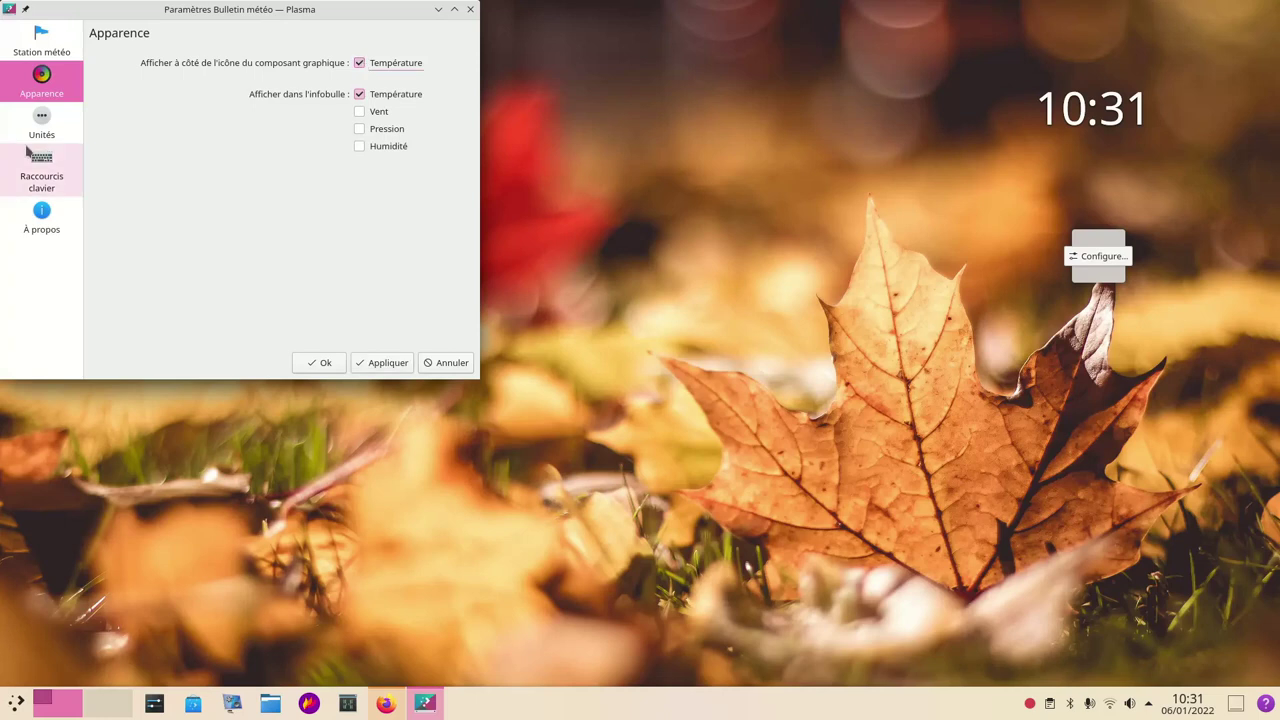
pyautogui.click(44, 124)
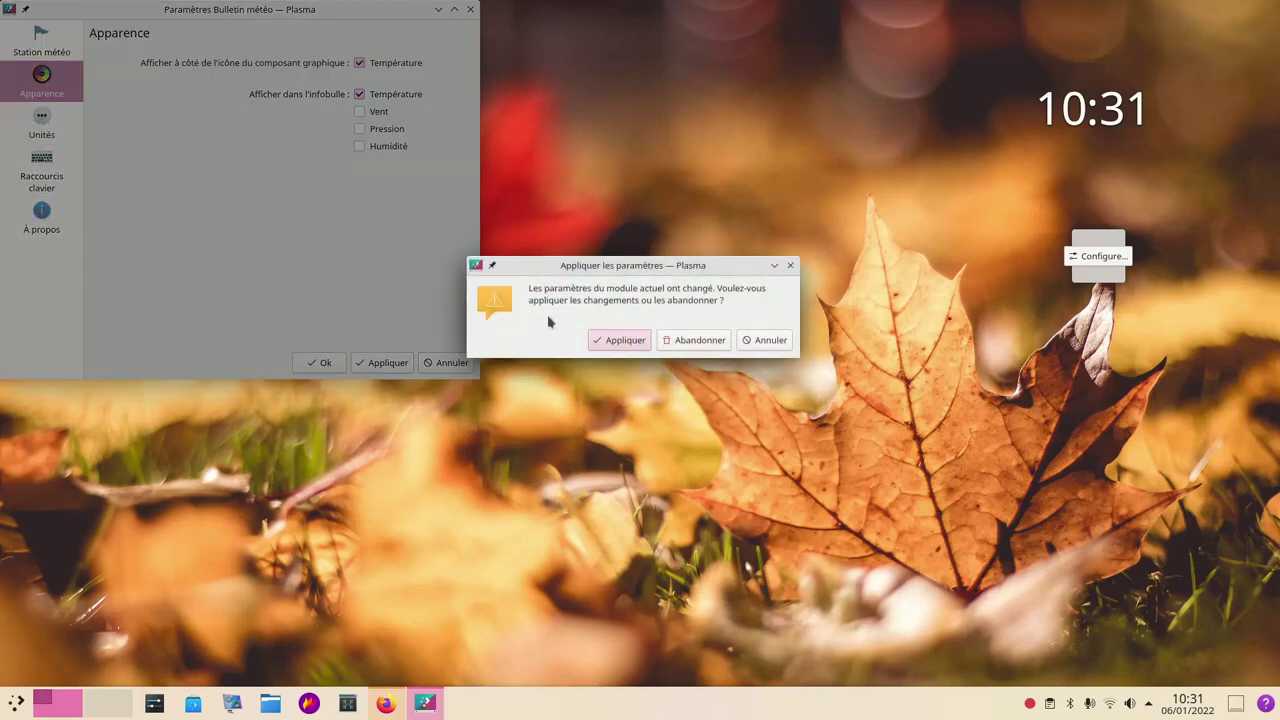
pyautogui.click(619, 340)
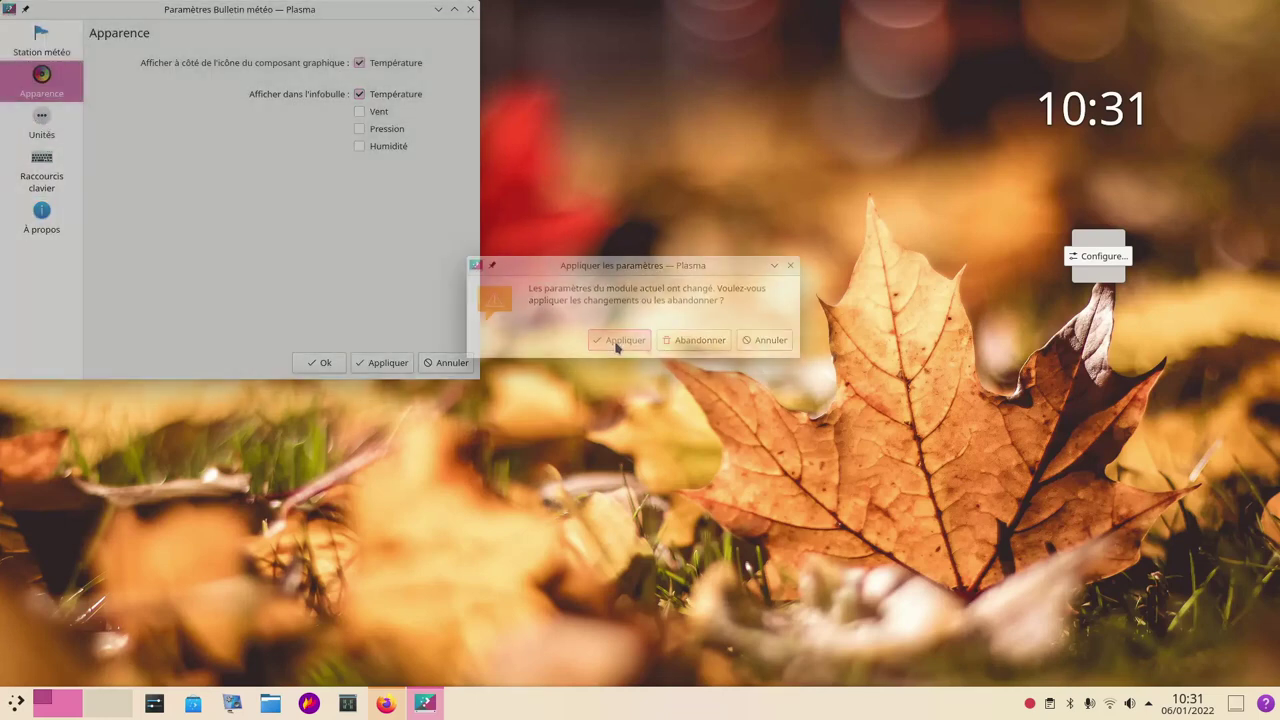
# Set the weather widget's location to Quimperlé, Région Bretagne, FR from the wetter.com provider and confirm the settings.
pyautogui.click(38, 45)
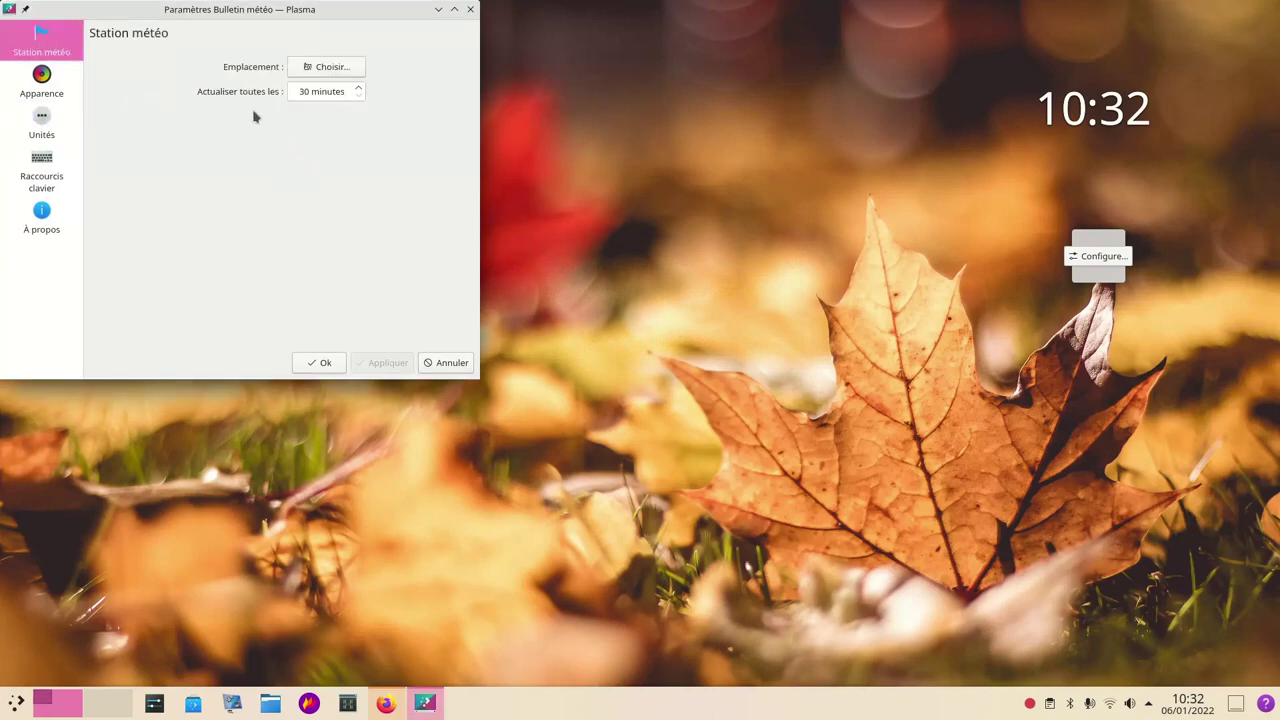
pyautogui.click(339, 70)
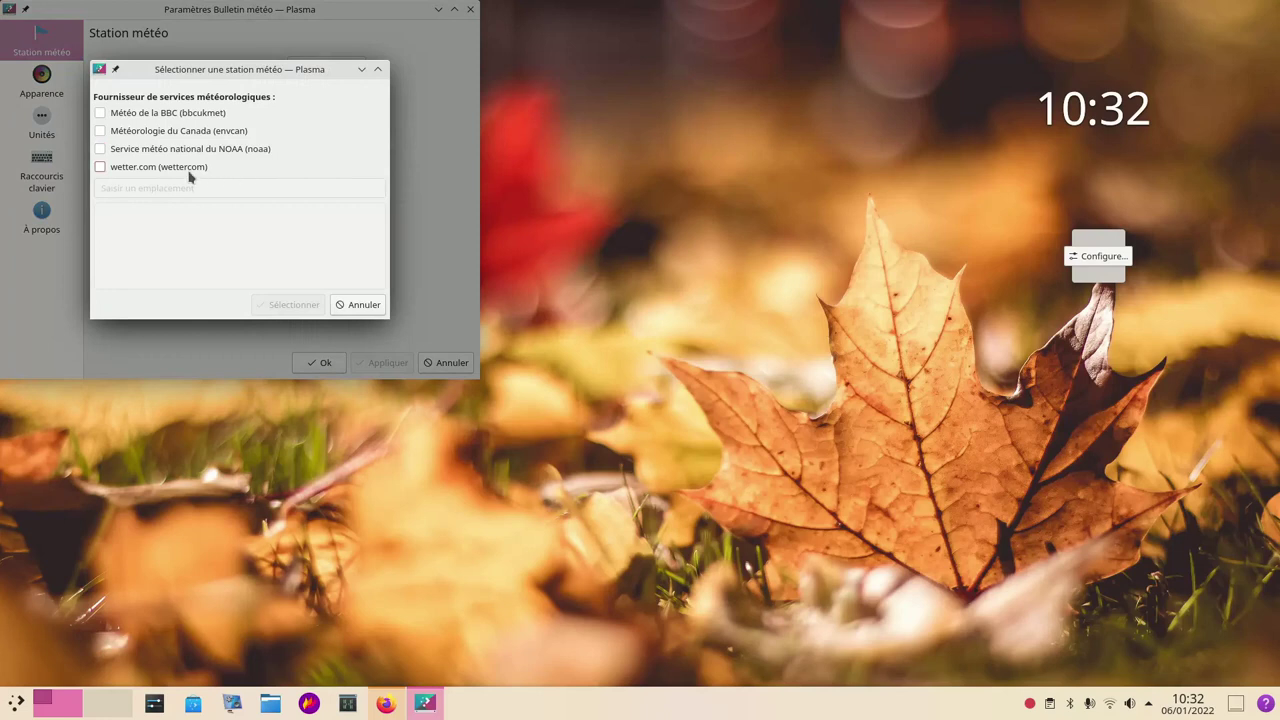
pyautogui.click(100, 168)
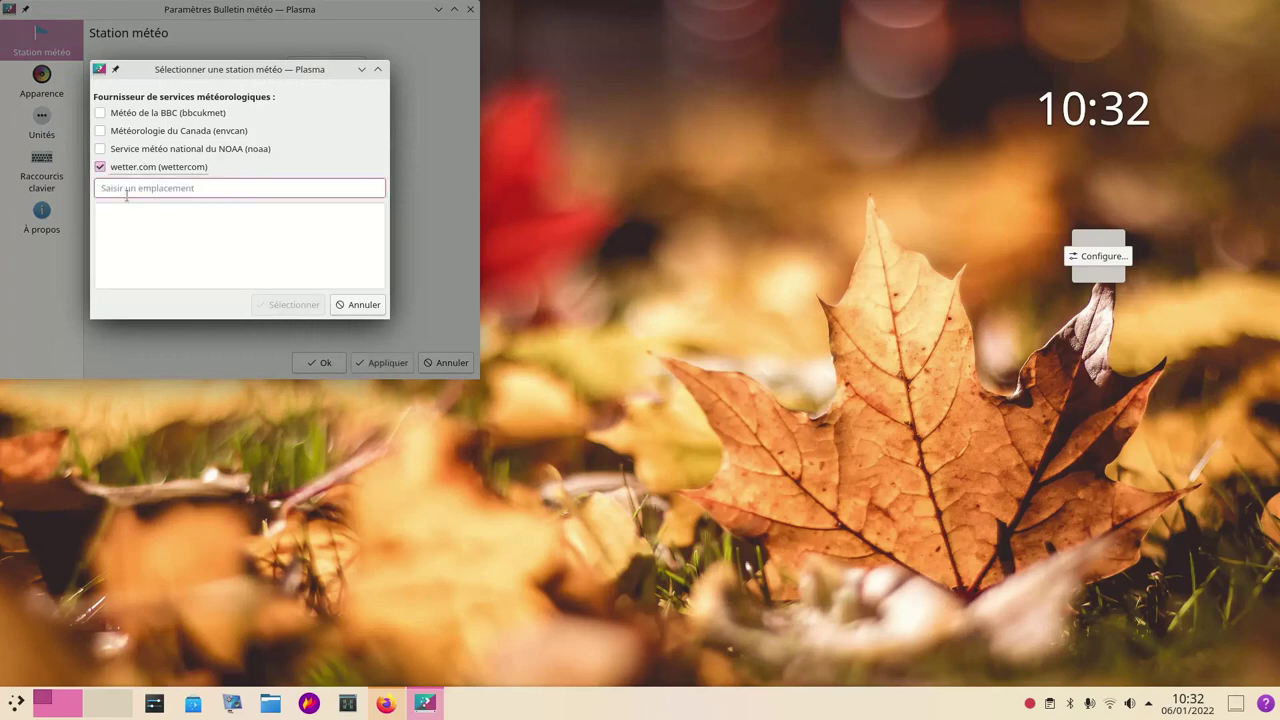
pyautogui.write('Quimperl')
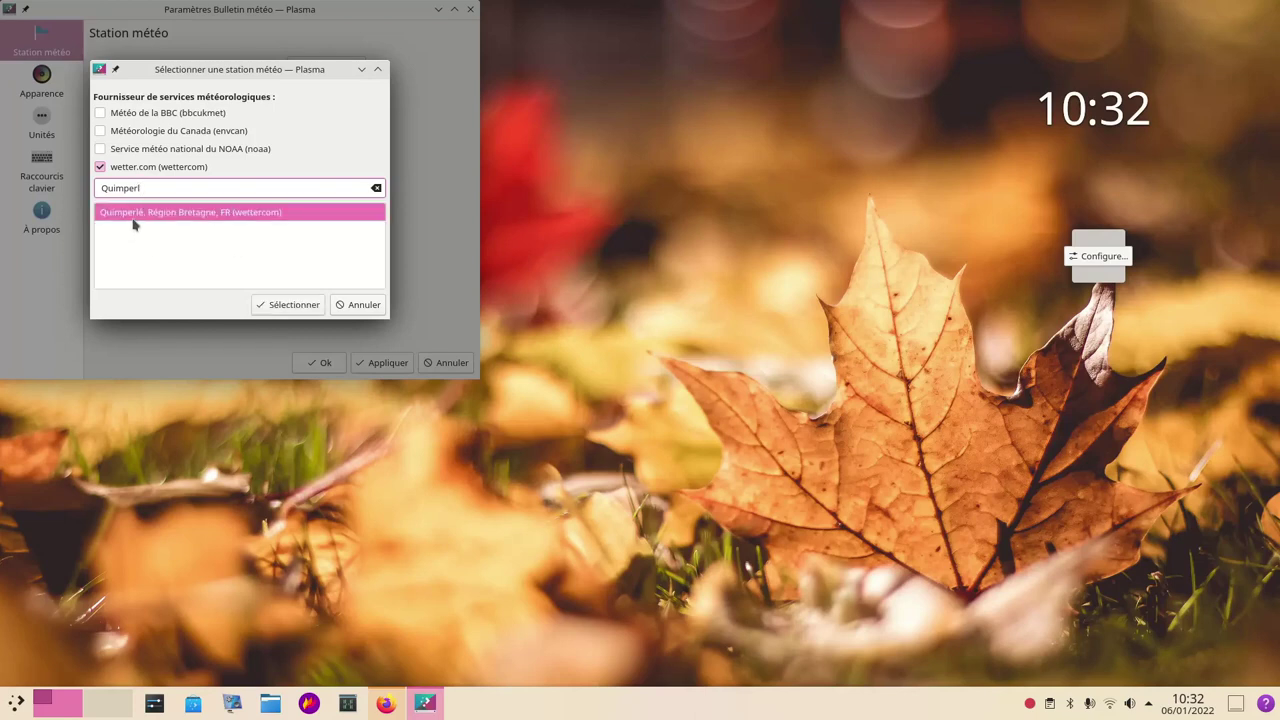
pyautogui.click(133, 217)
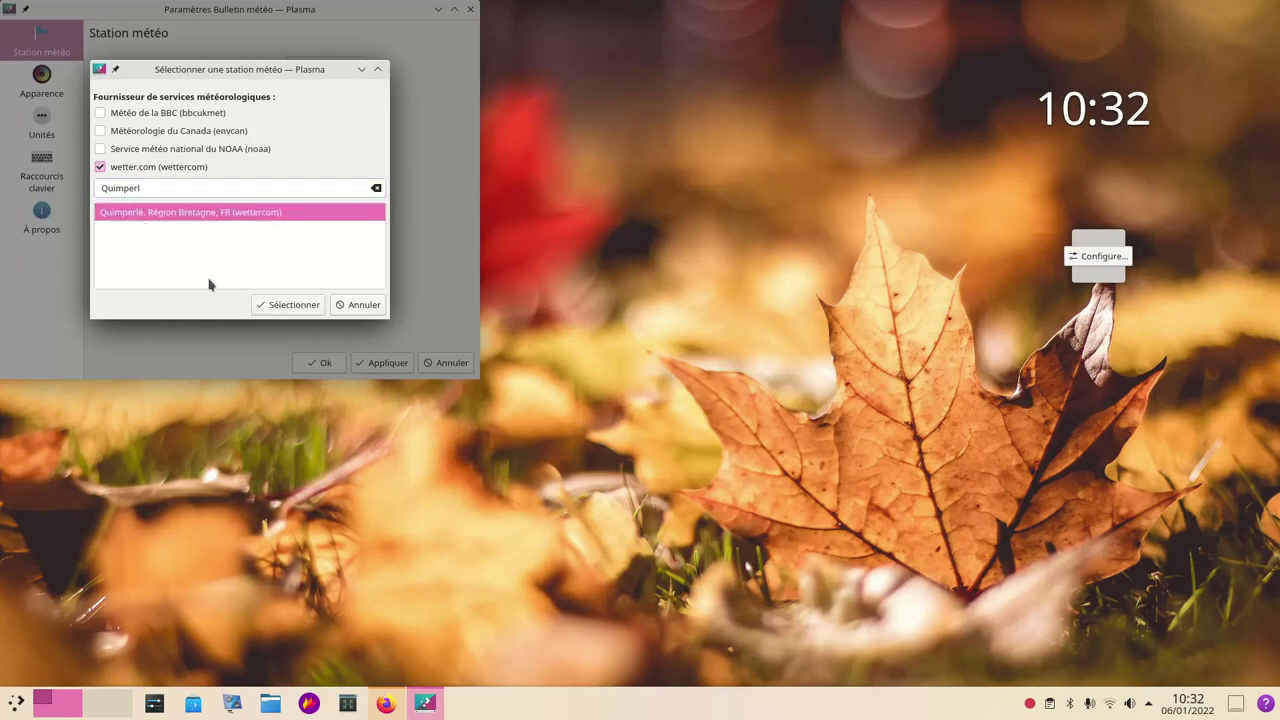
pyautogui.click(285, 304)
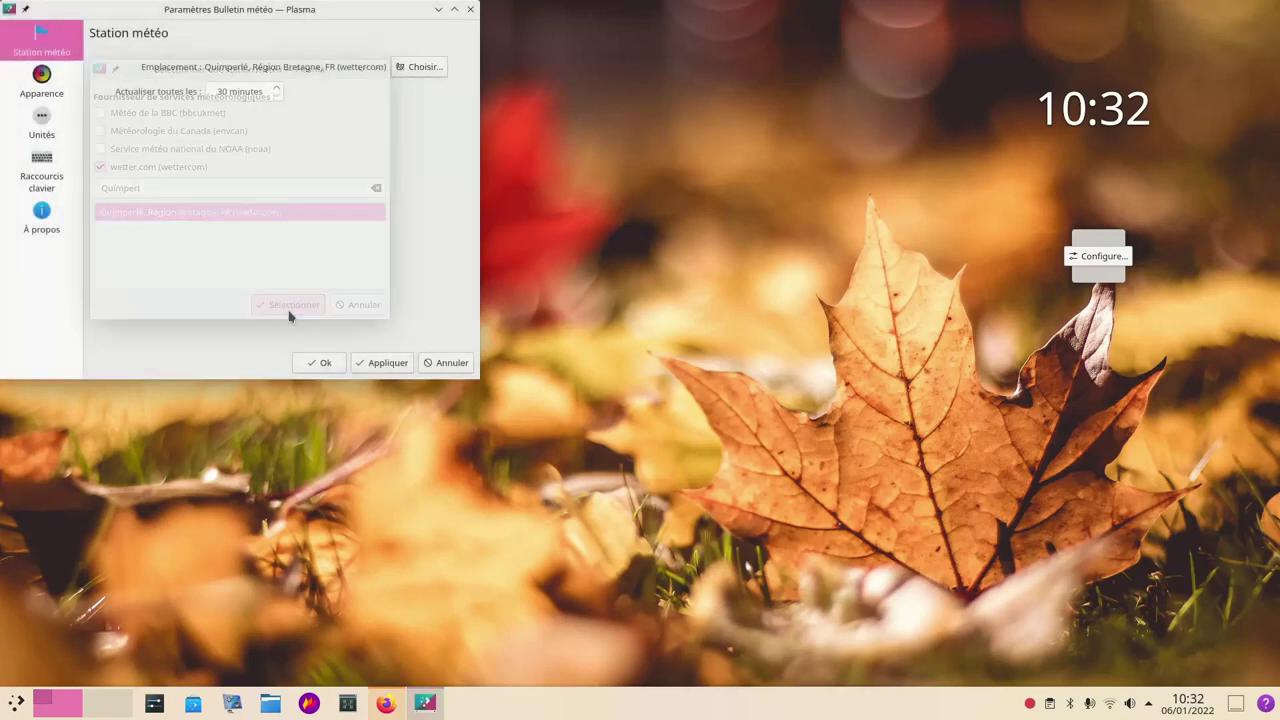
pyautogui.click(387, 363)
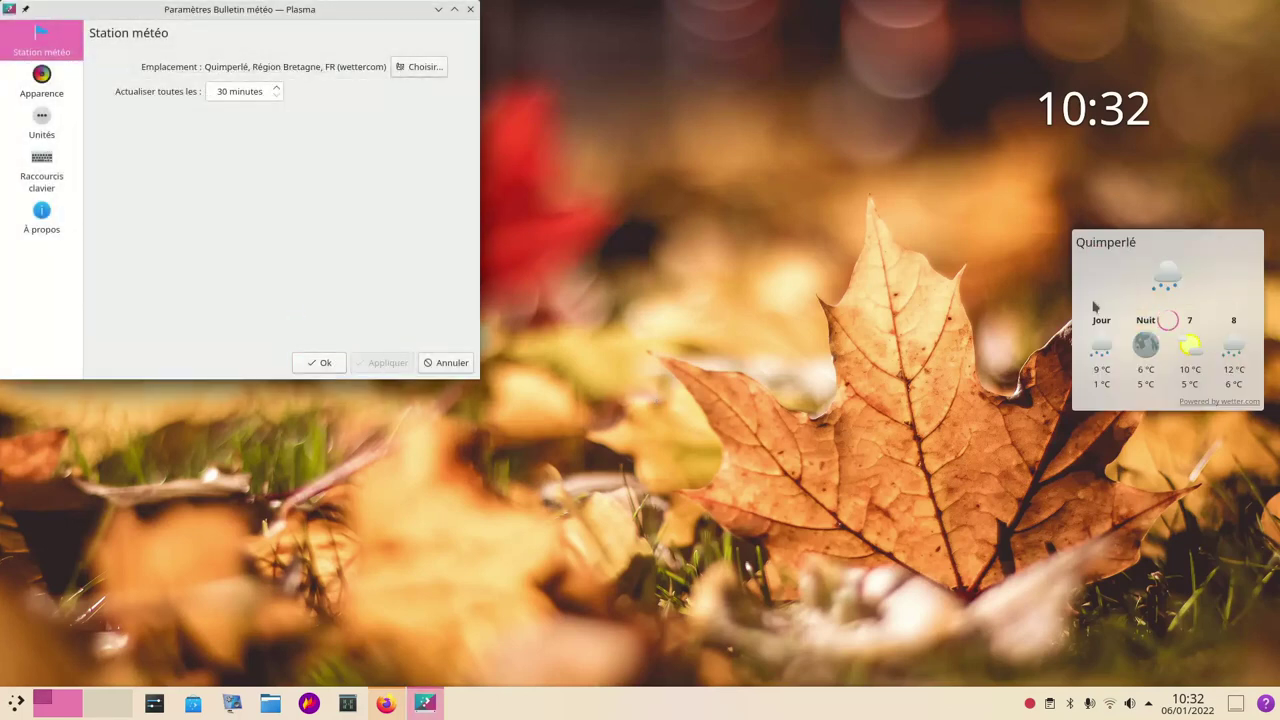
pyautogui.click(312, 363)
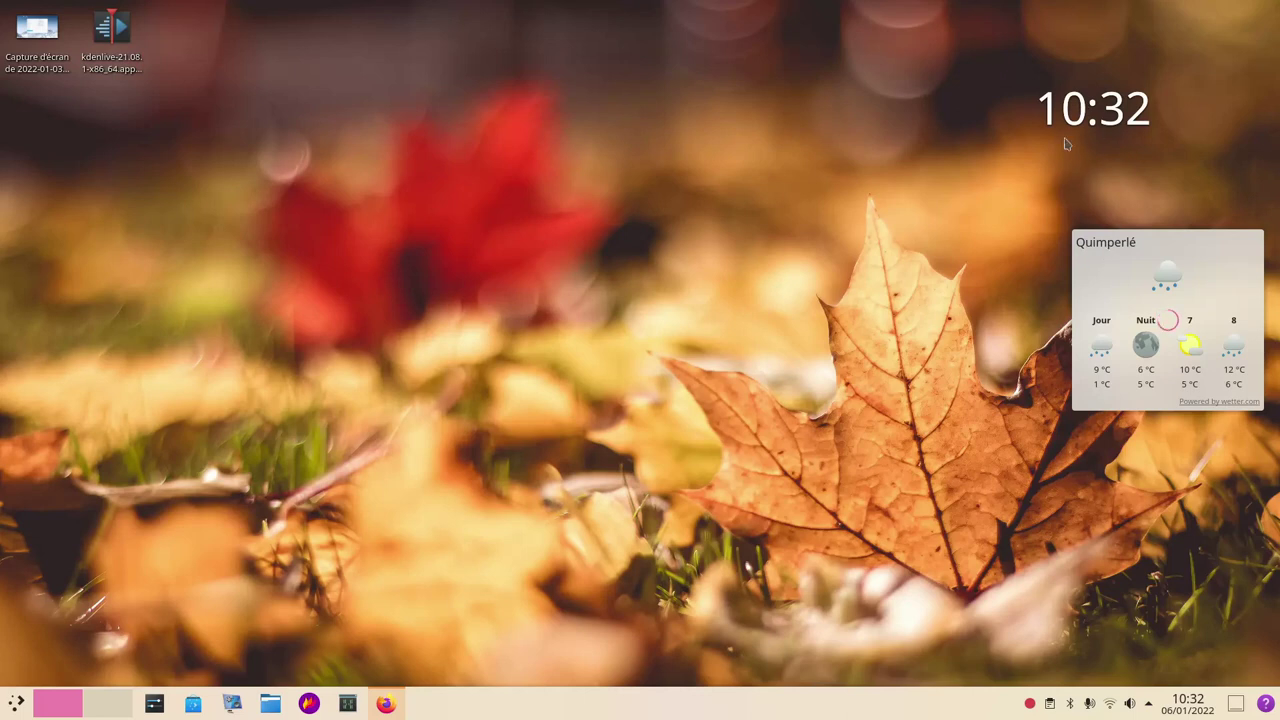
# Start desktop edit mode and toggle the background of the digital clock widget on and off again.
pyautogui.rightClick(712, 174)
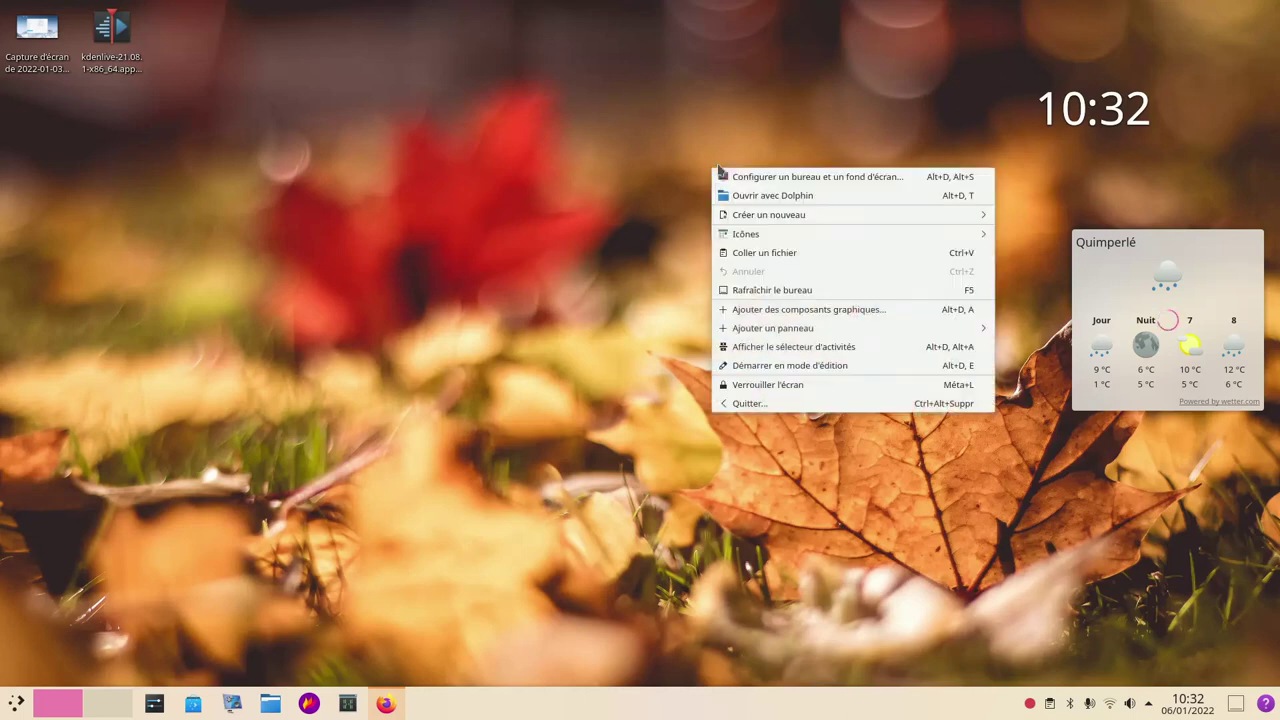
pyautogui.click(780, 366)
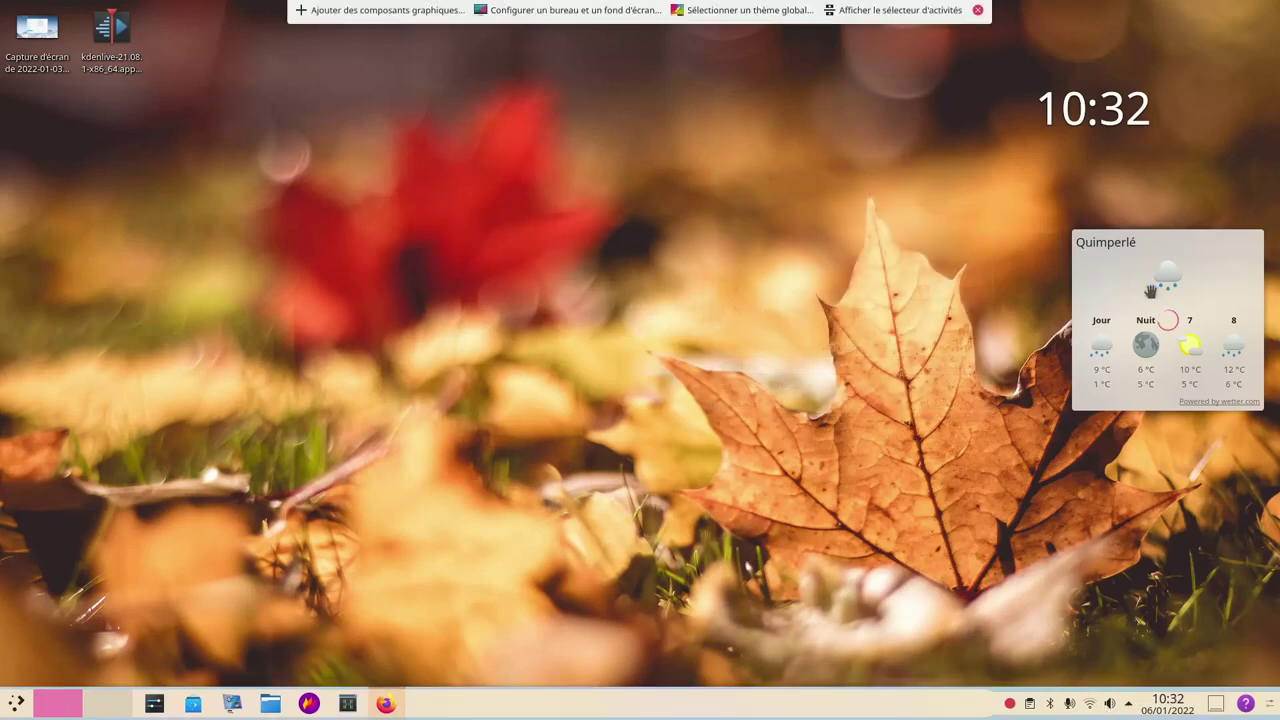
pyautogui.moveTo(1125, 115)
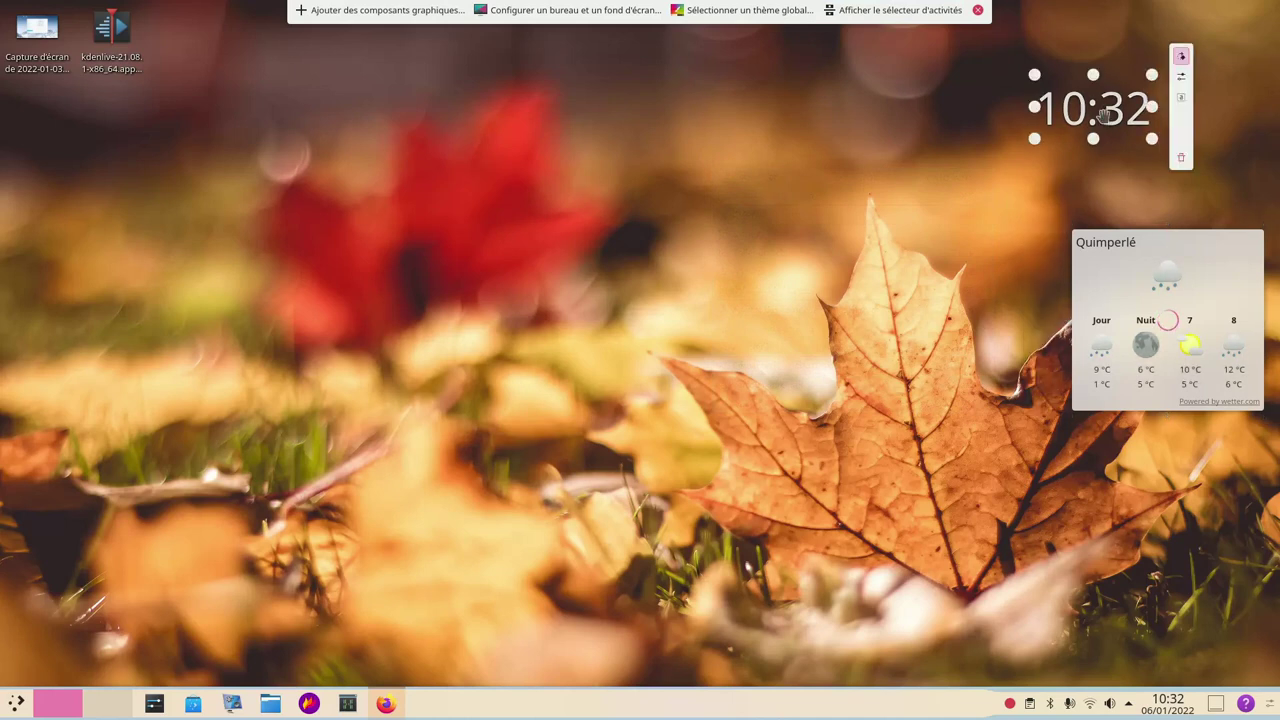
pyautogui.click(1181, 99)
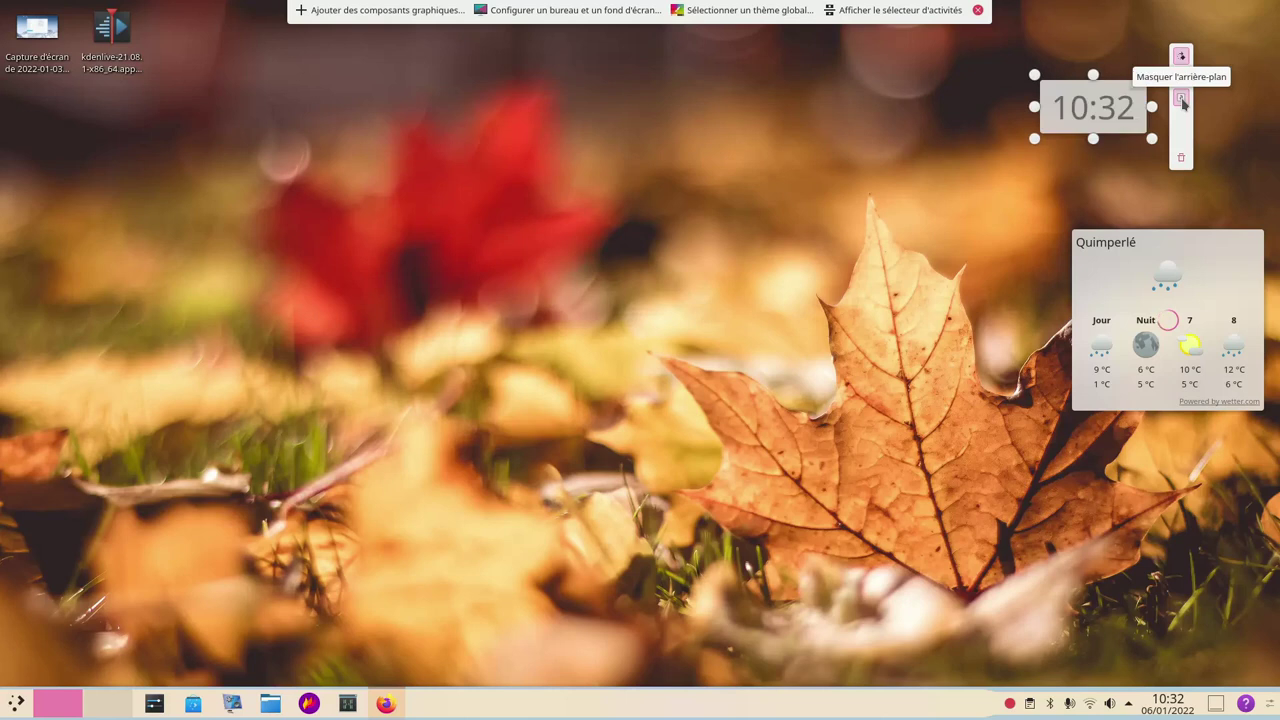
pyautogui.click(1181, 97)
# Configure the desktop's digital clock widget to display the date and confirm the settings.
pyautogui.click(1181, 79)
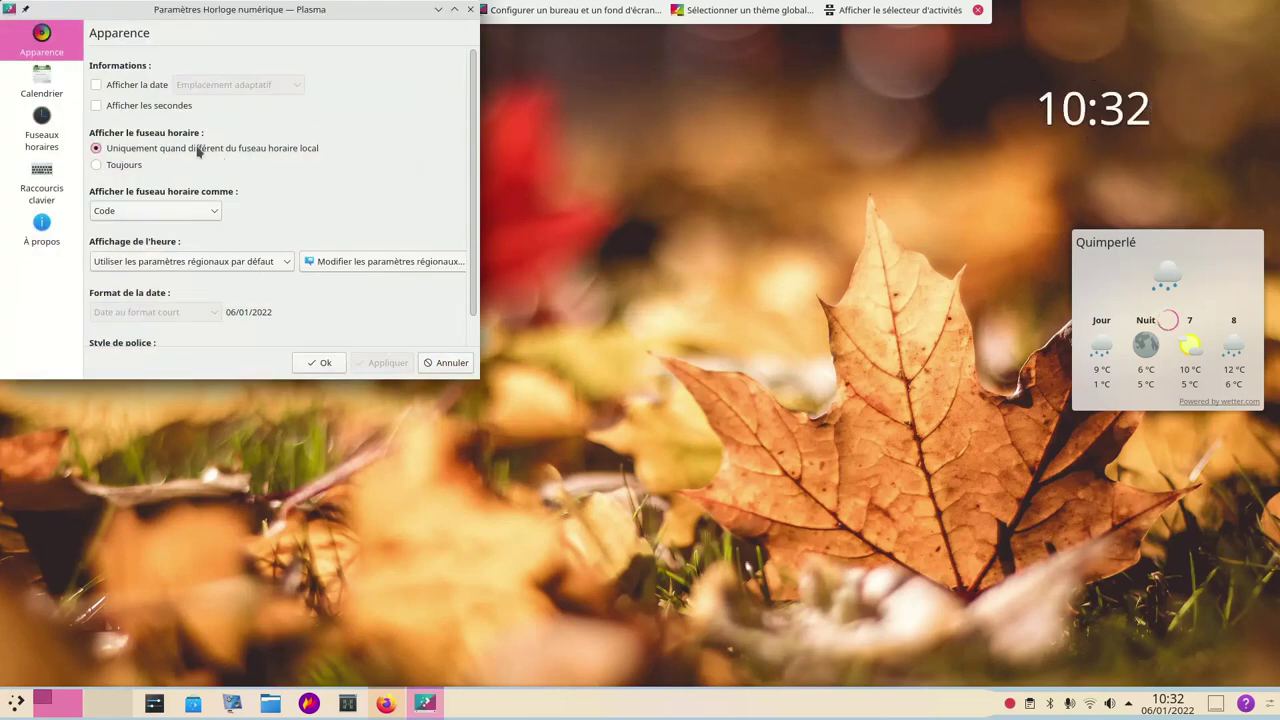
pyautogui.click(97, 86)
pyautogui.click(385, 362)
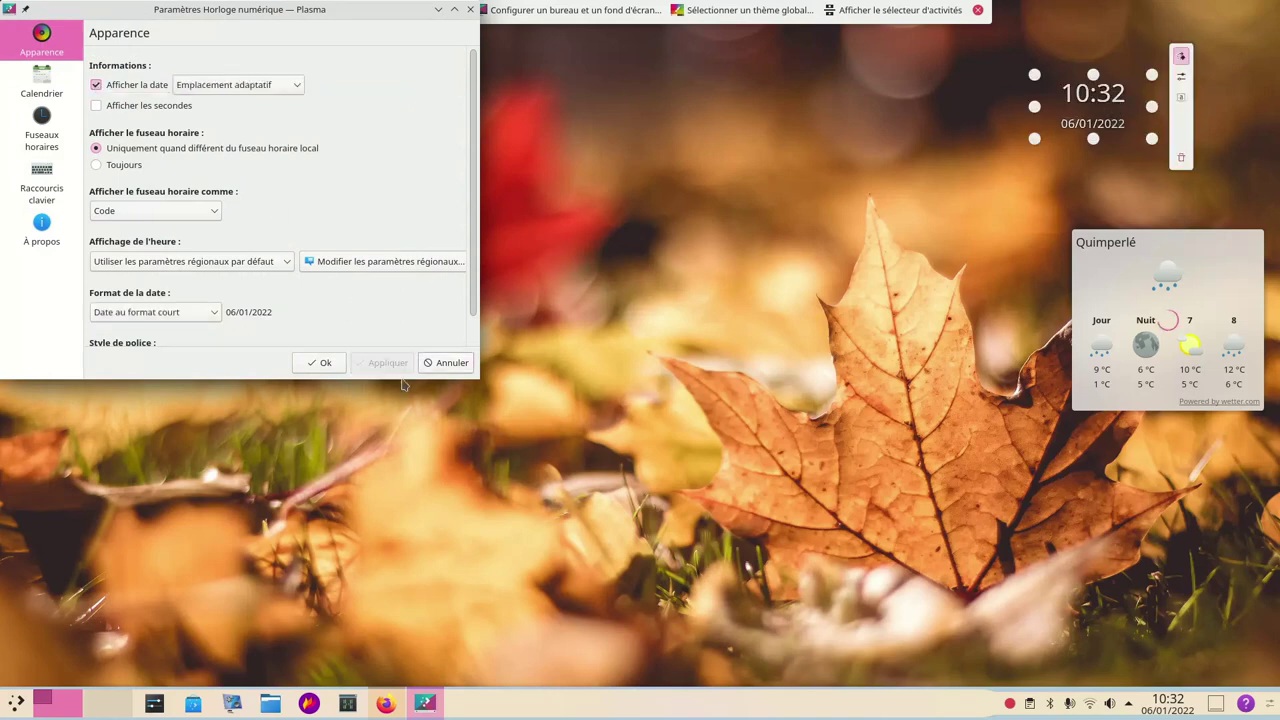
pyautogui.click(322, 364)
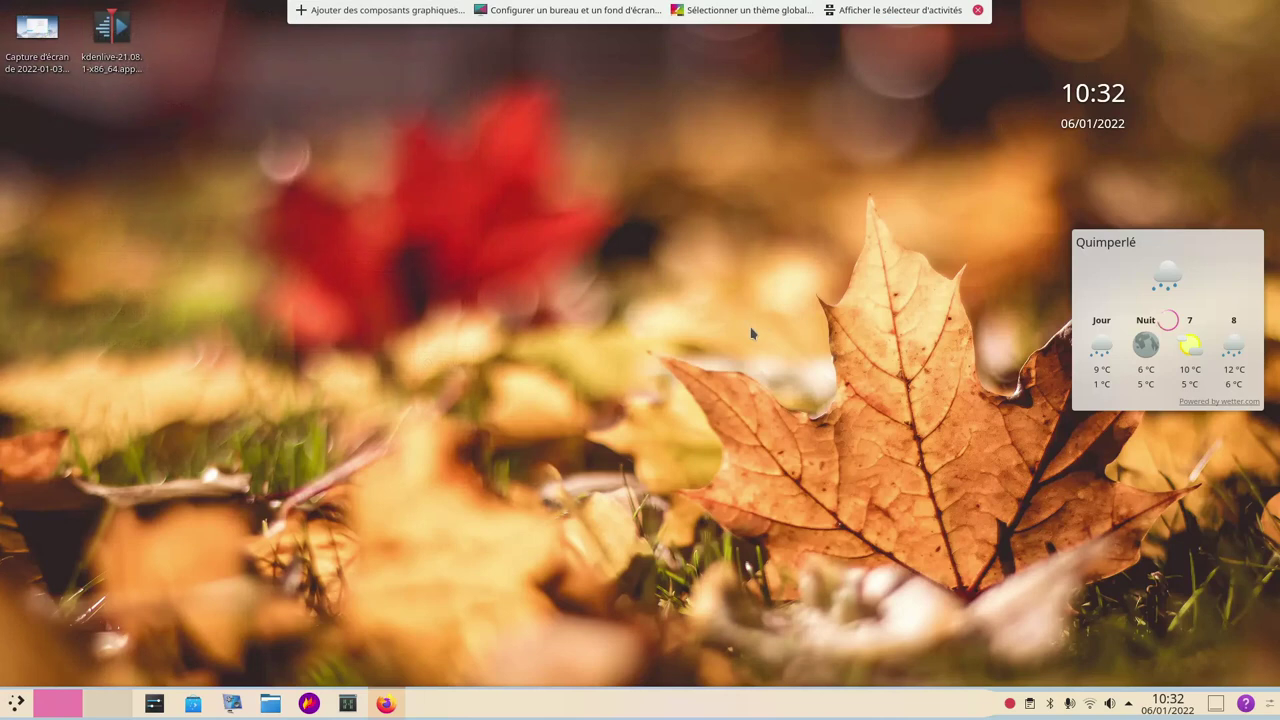
# Show the activity selector from edit mode, switch to the Défaut activity and view its second virtual desktop.
pyautogui.rightClick(610, 706)
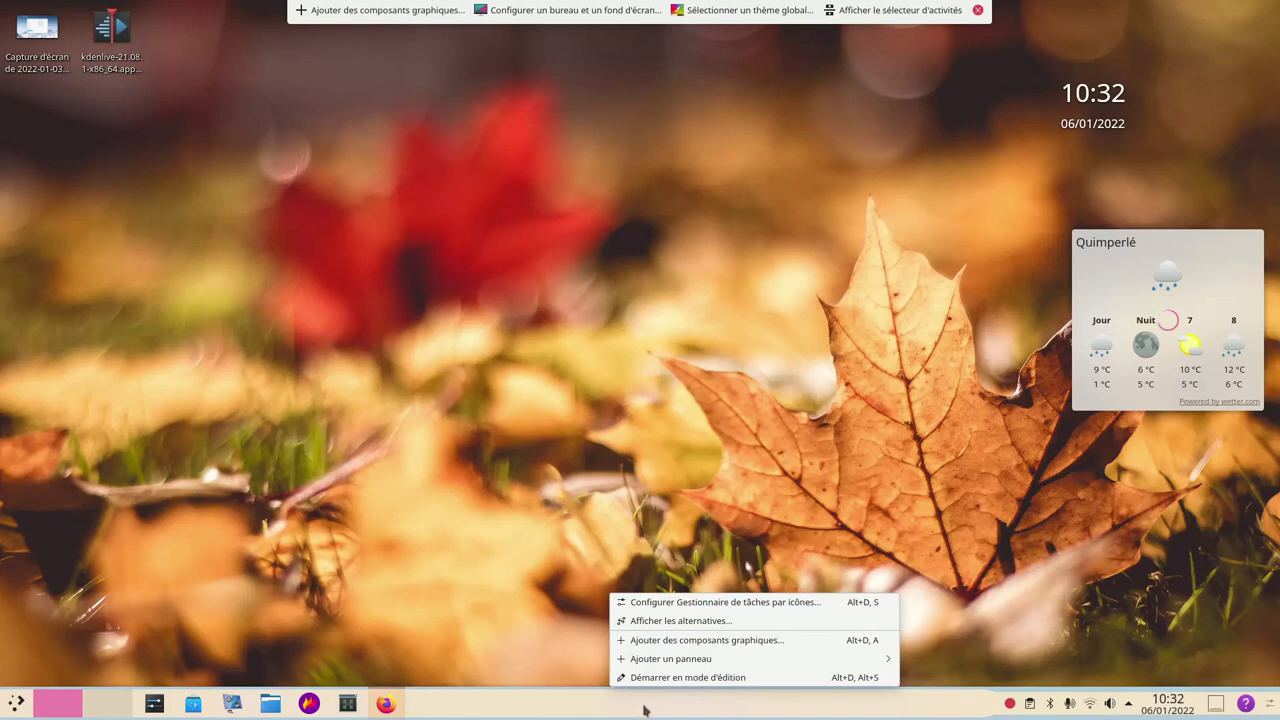
pyautogui.click(699, 678)
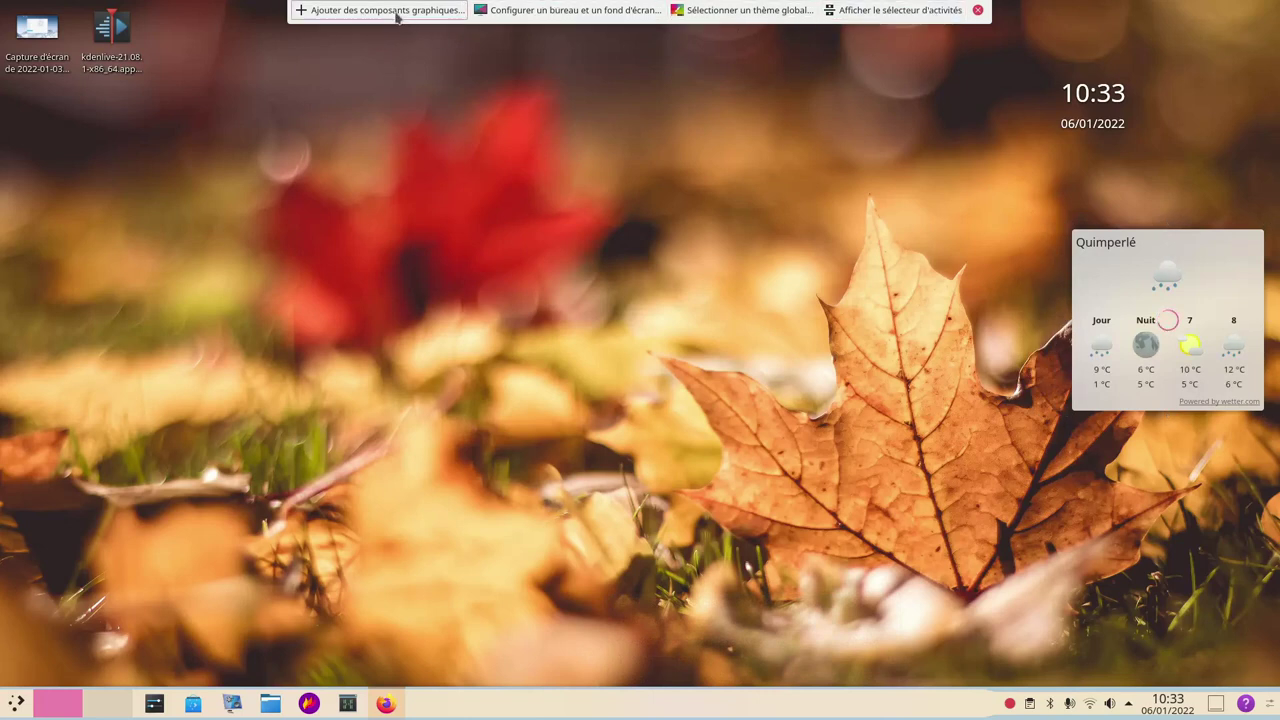
pyautogui.click(884, 12)
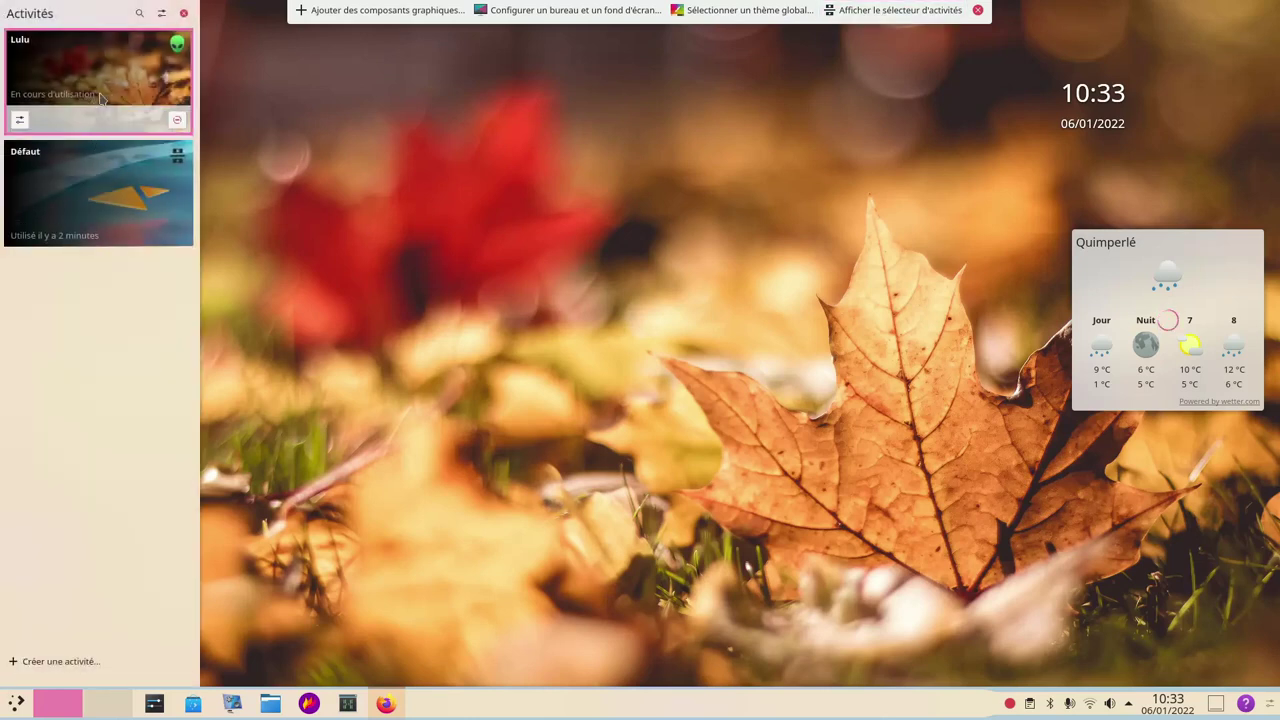
pyautogui.click(93, 196)
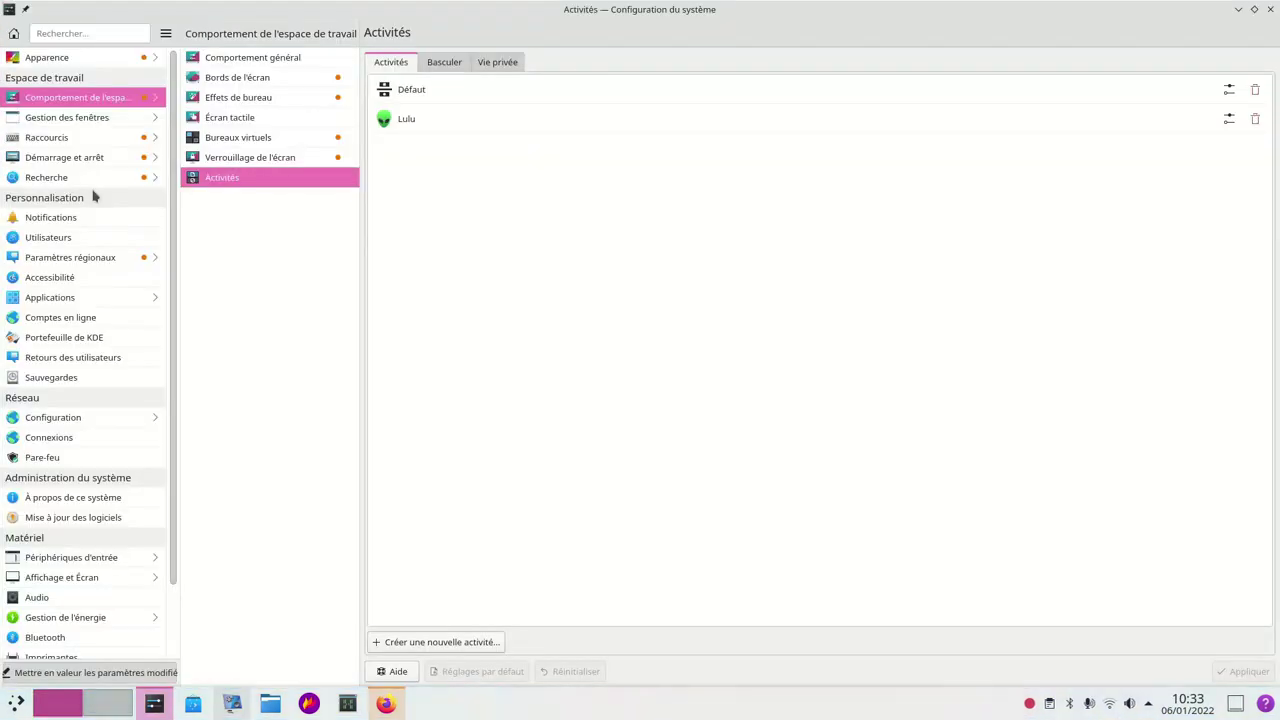
pyautogui.click(100, 705)
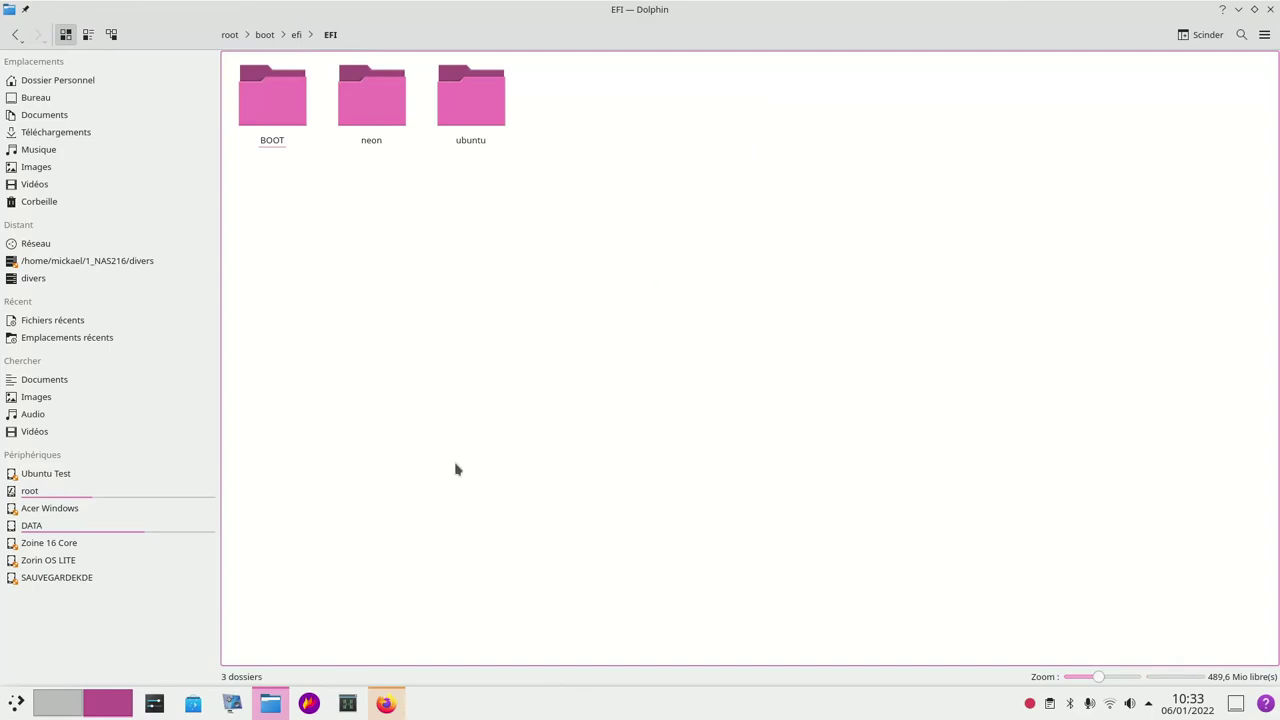
# Return to the alien-icon activity, launch htop in Konsole and move its window around the desktop.
pyautogui.hotkey('ctrl', 'q')
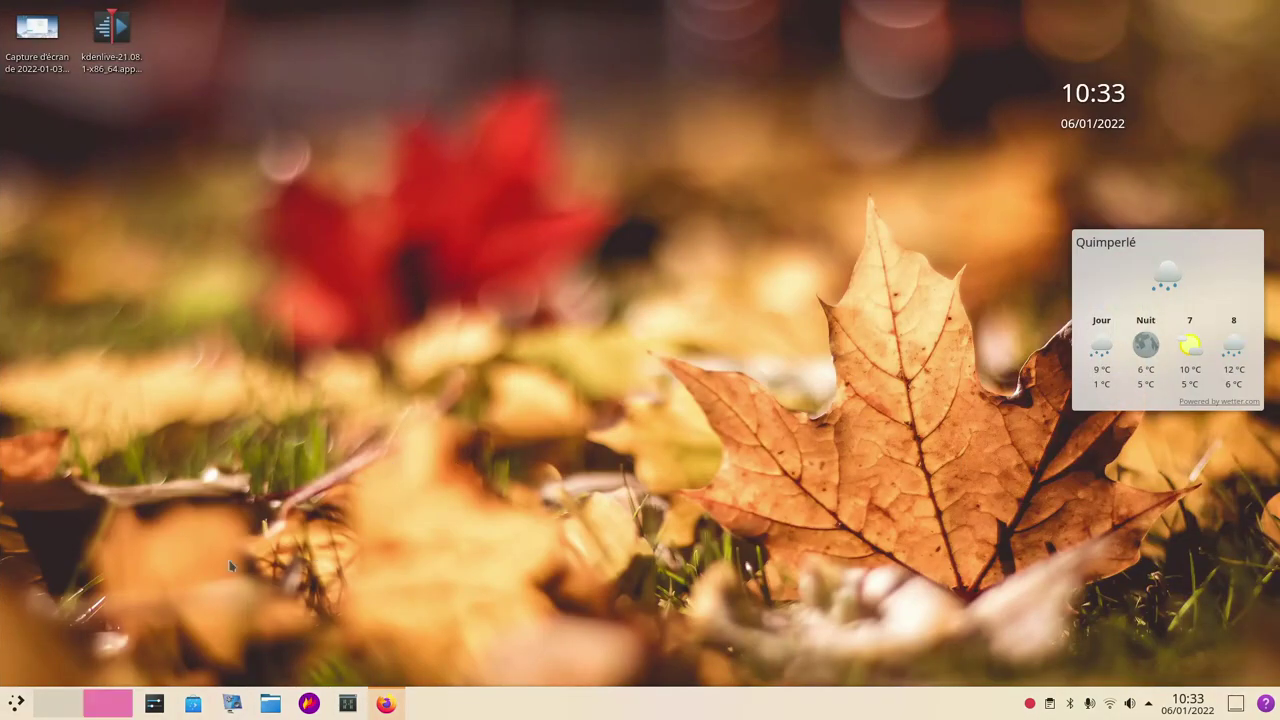
pyautogui.click(348, 703)
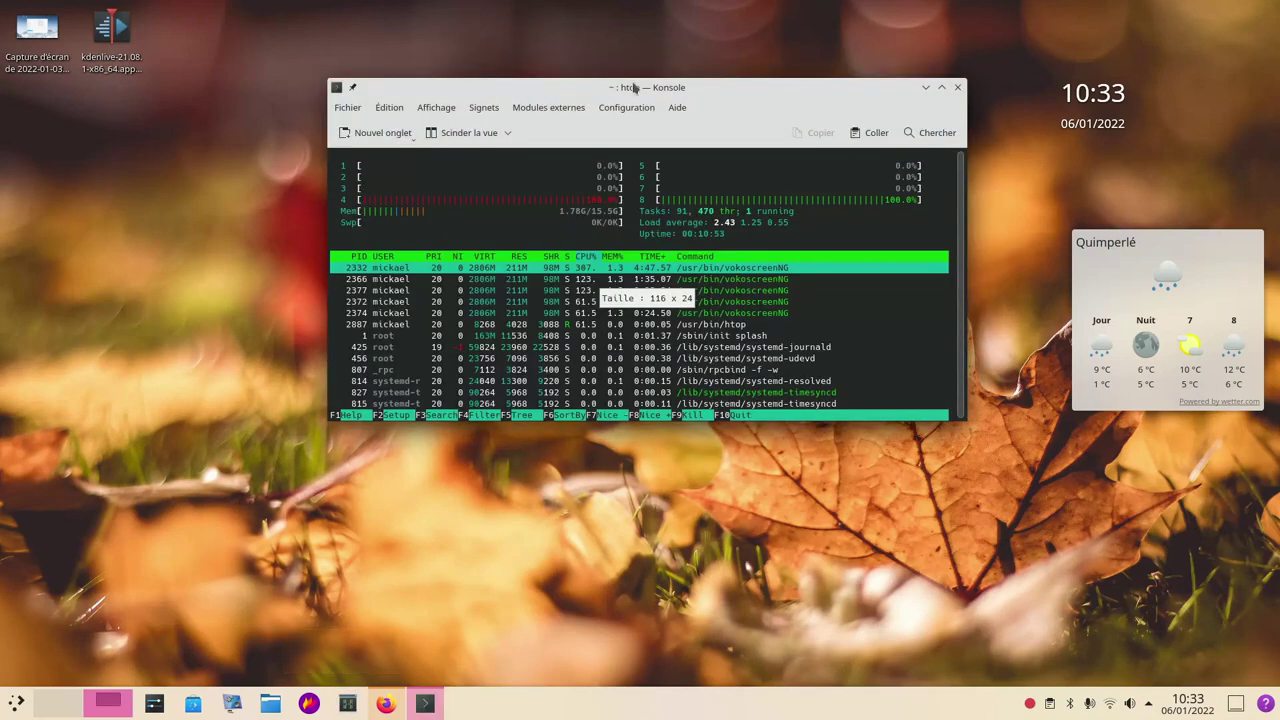
pyautogui.moveTo(669, 92); pyautogui.dragTo(687, 167)
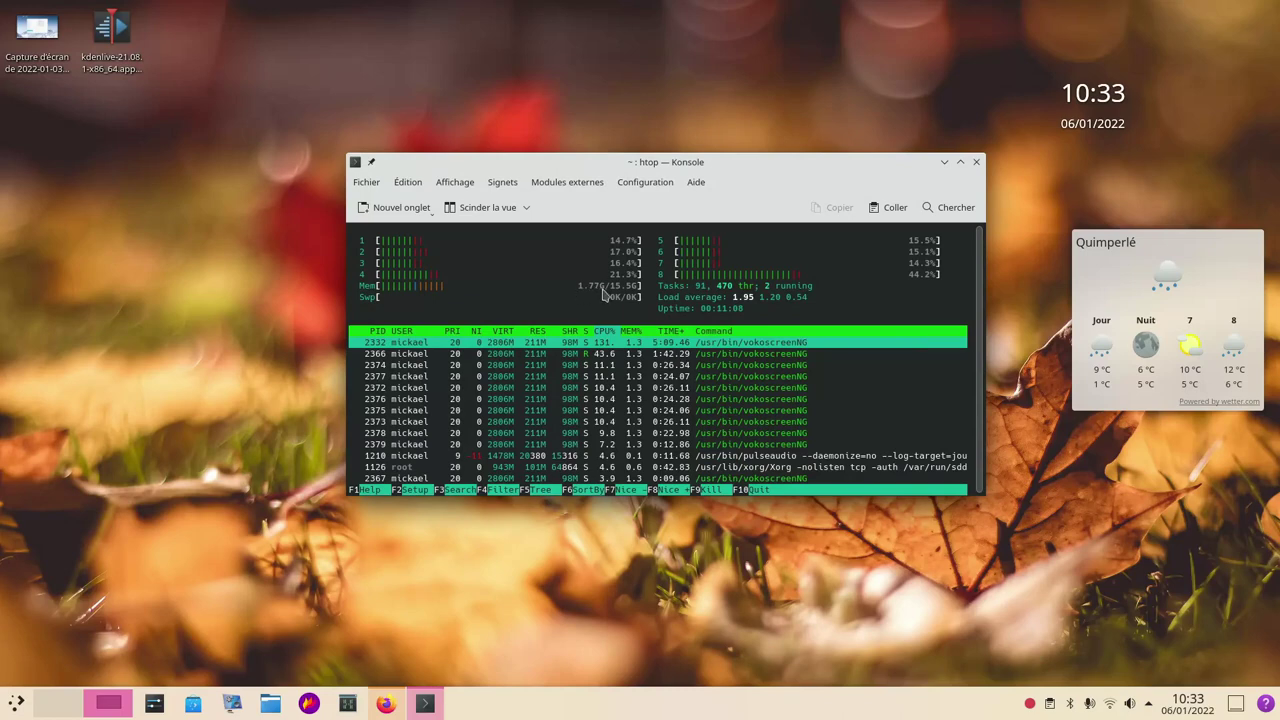
pyautogui.moveTo(774, 163); pyautogui.dragTo(699, 180)
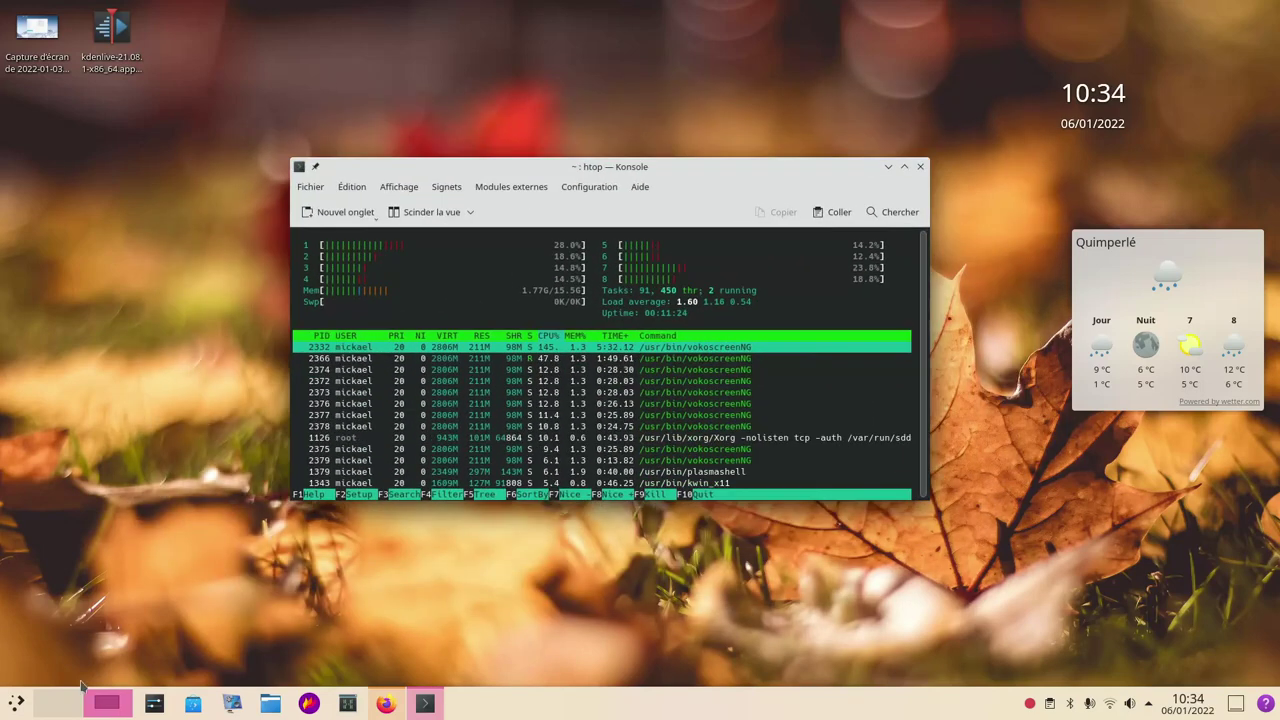
# Switch to the first virtual desktop and review the Comportement des fenêtres settings, from title bar actions to Avancé.
pyautogui.click(52, 702)
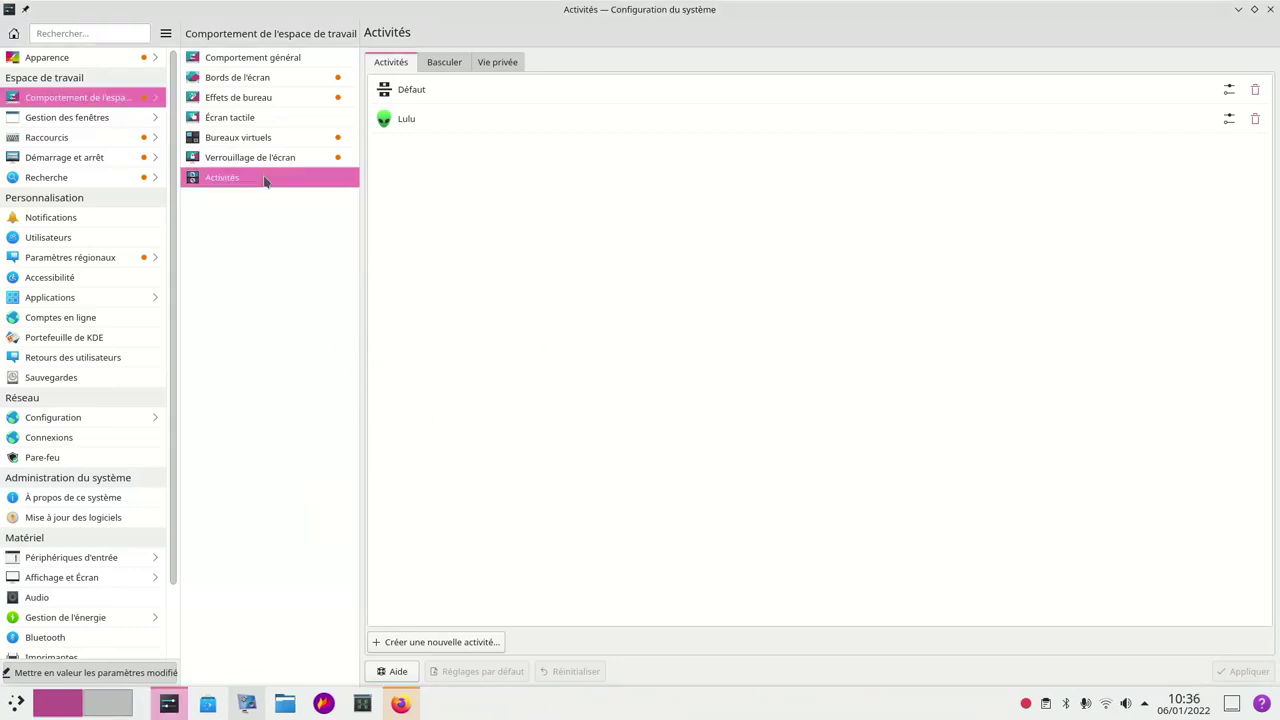
pyautogui.click(98, 124)
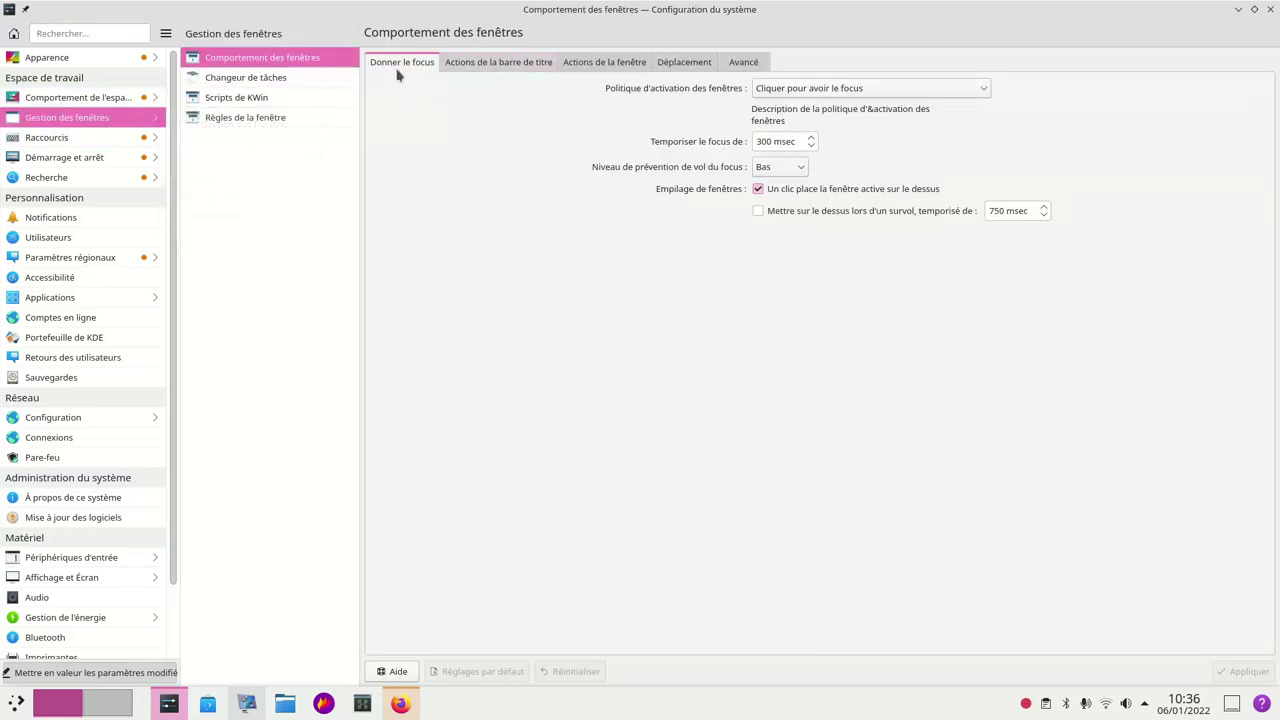
pyautogui.click(492, 63)
pyautogui.click(597, 66)
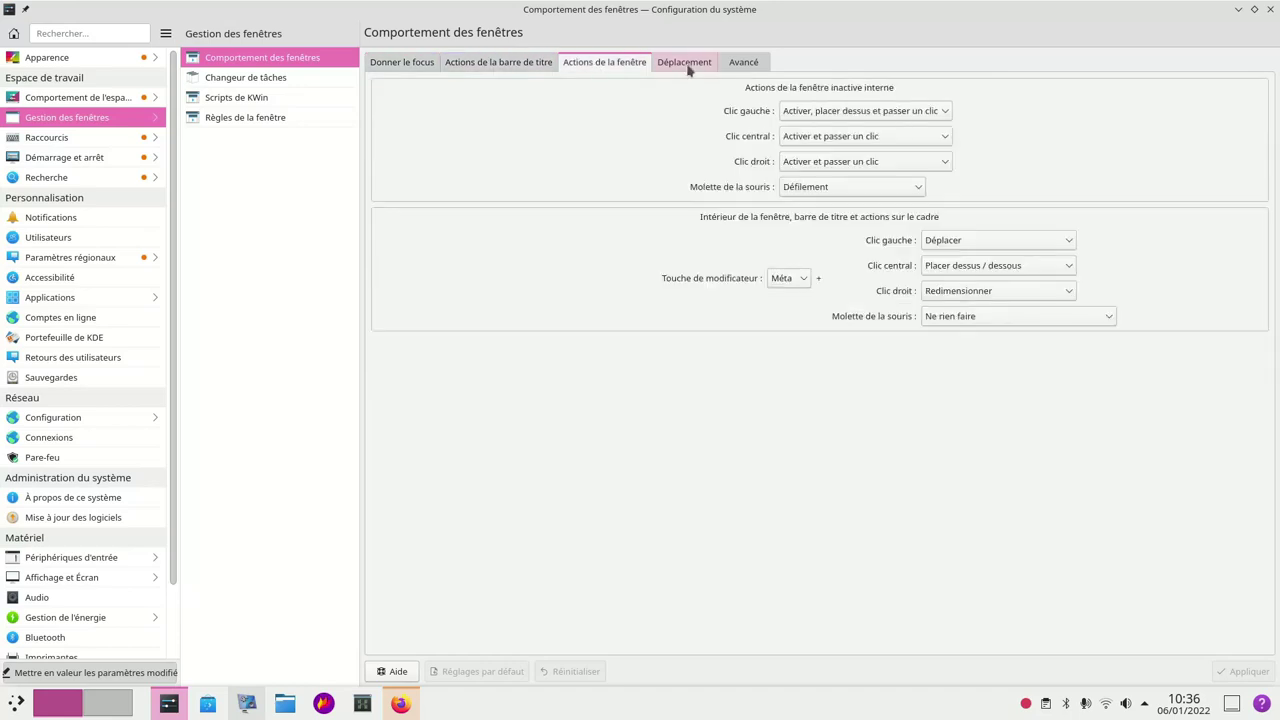
pyautogui.click(700, 64)
pyautogui.click(746, 66)
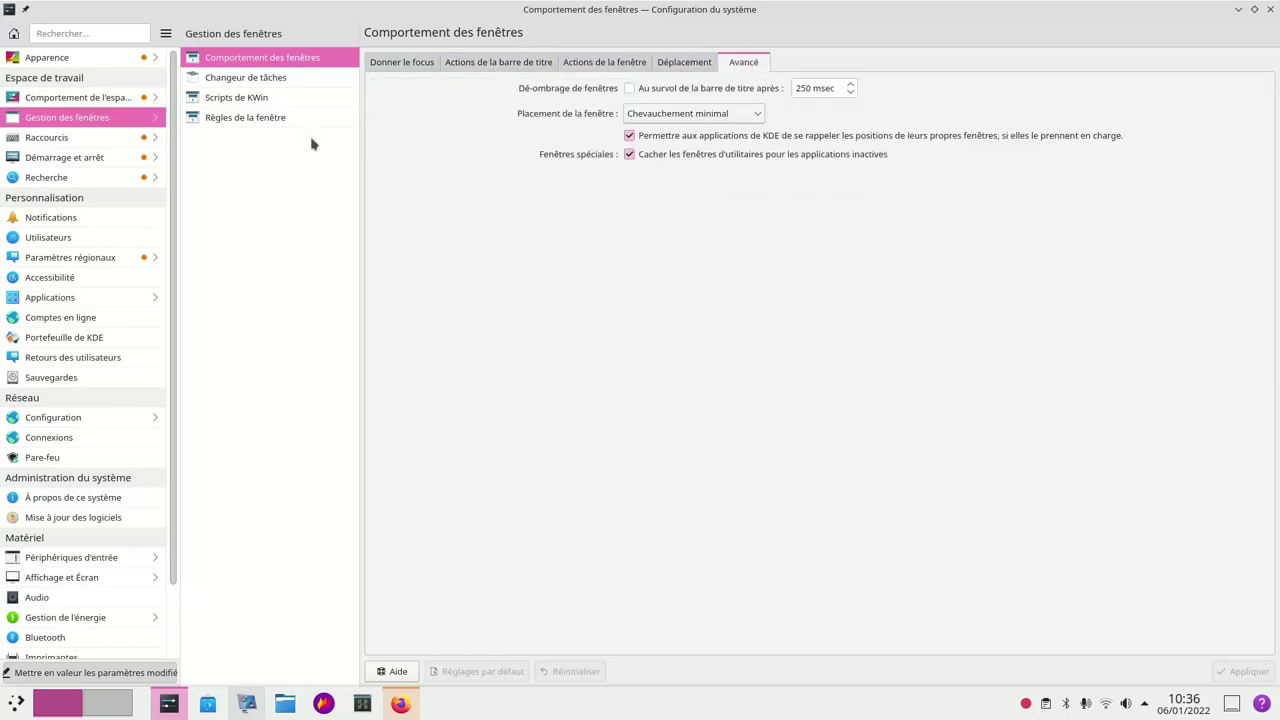
# View Dolphin's shortcut in the Raccourcis settings, try it to open the file manager, and return to the system settings.
pyautogui.click(70, 146)
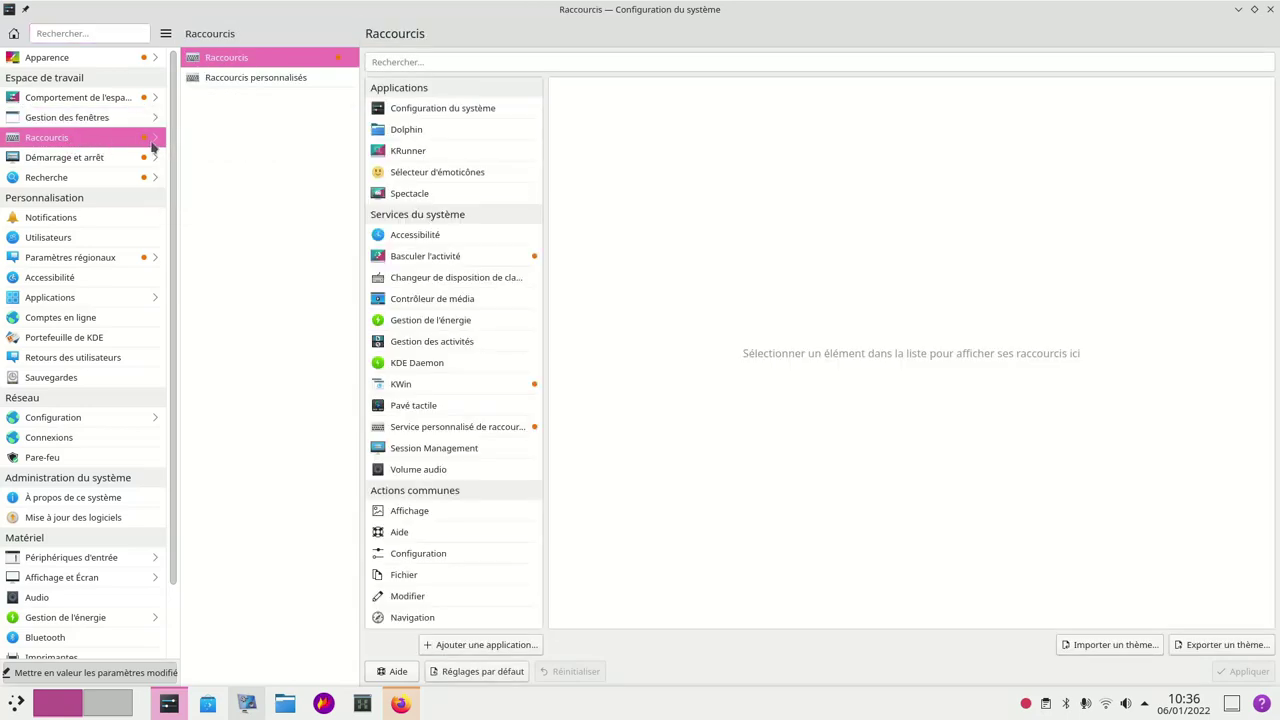
pyautogui.click(421, 134)
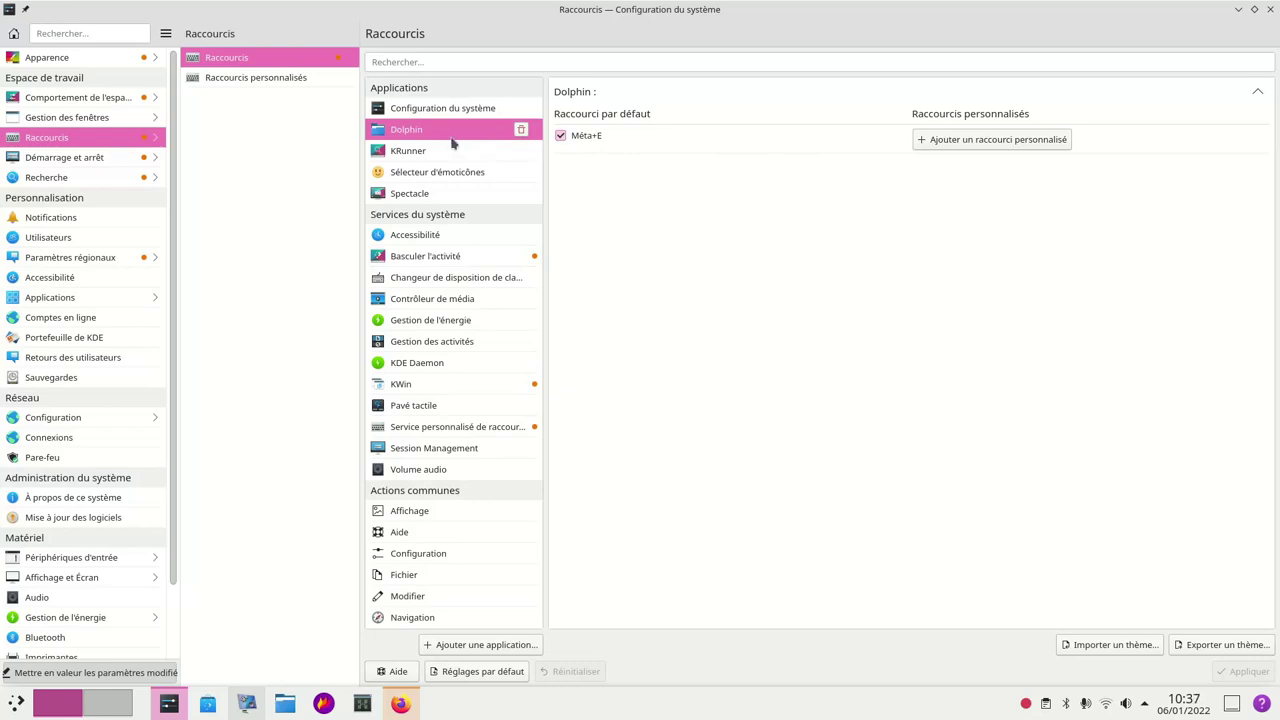
pyautogui.press('super+e')
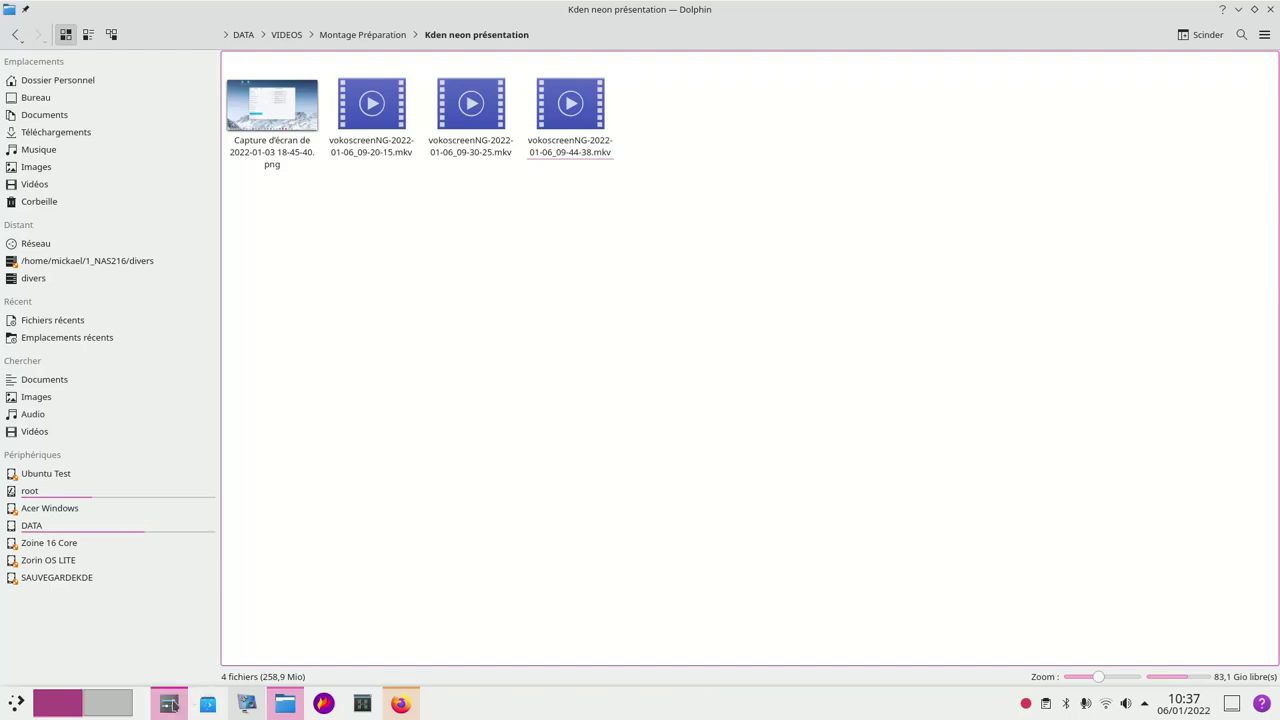
pyautogui.click(168, 703)
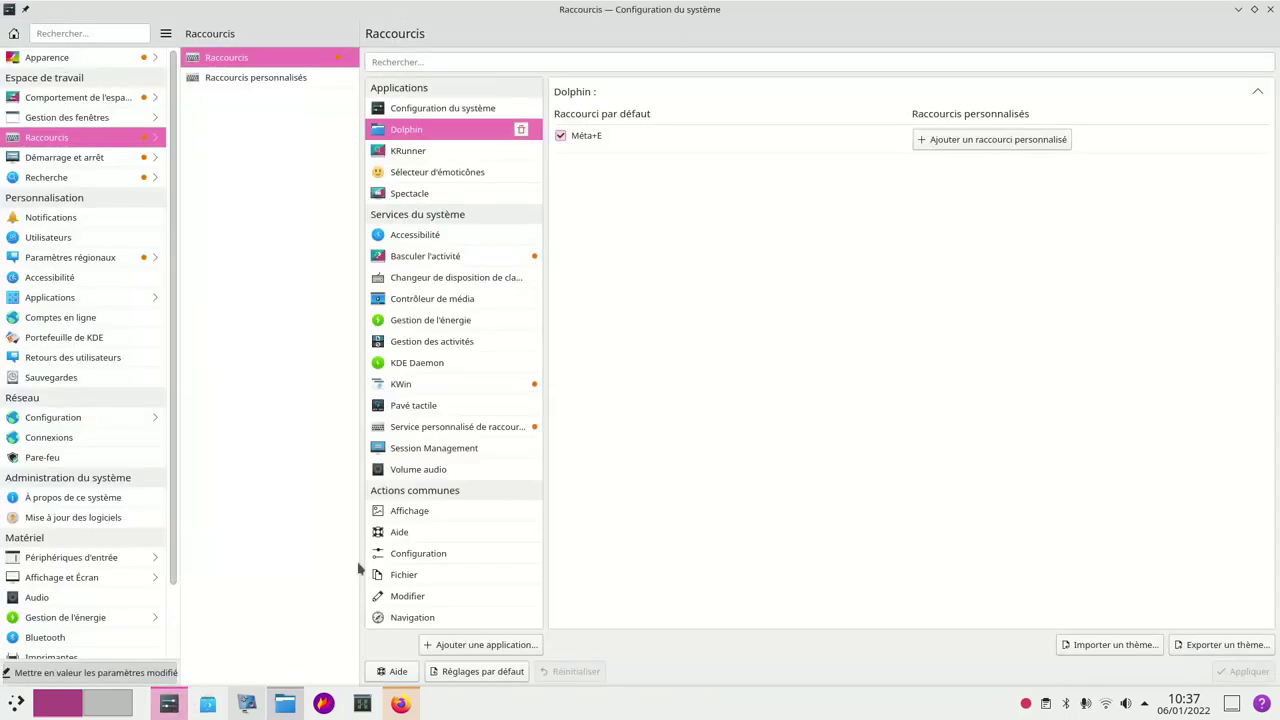
# Add Calculatrice to the applications in Démarrage automatique and remove it from the list again.
pyautogui.click(73, 160)
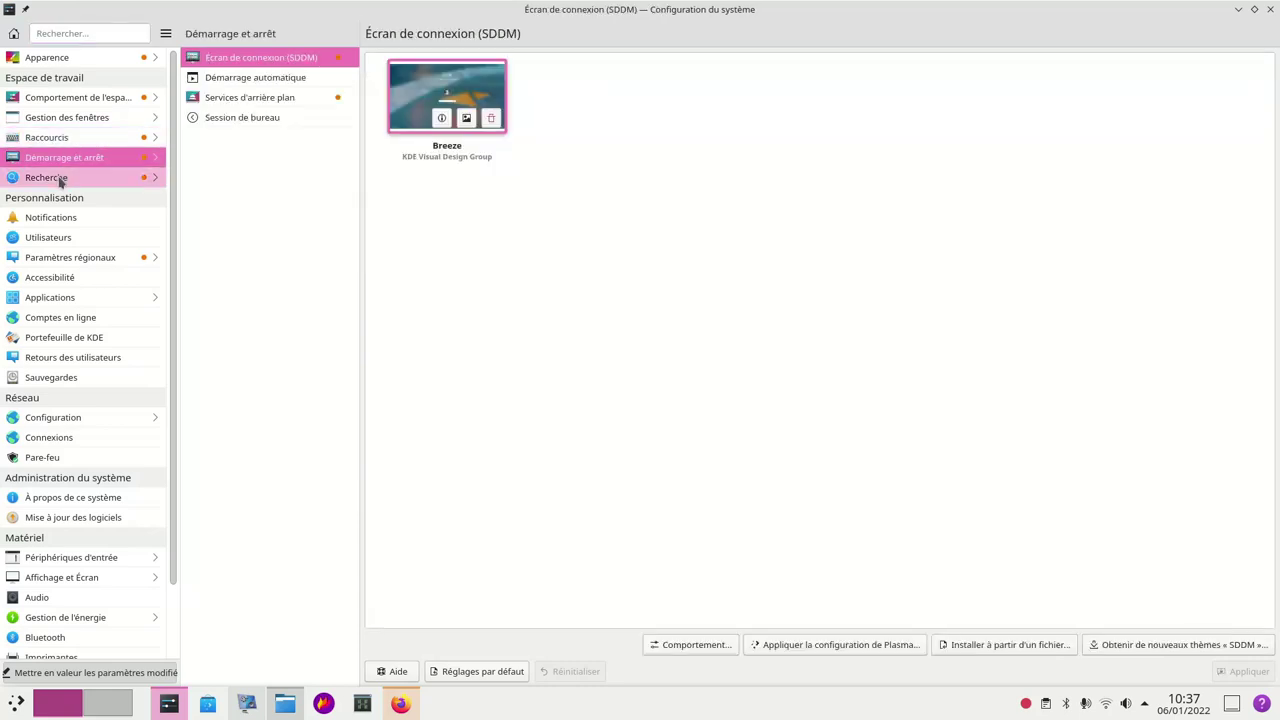
pyautogui.click(243, 80)
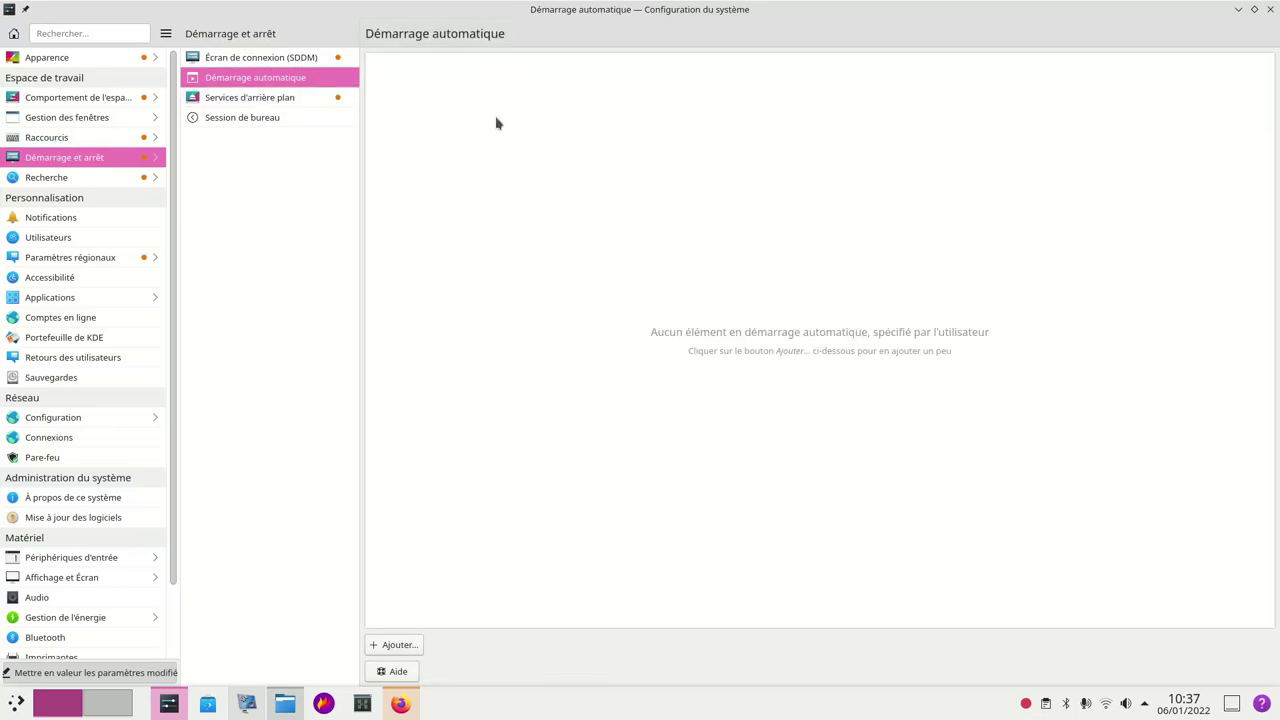
pyautogui.click(390, 646)
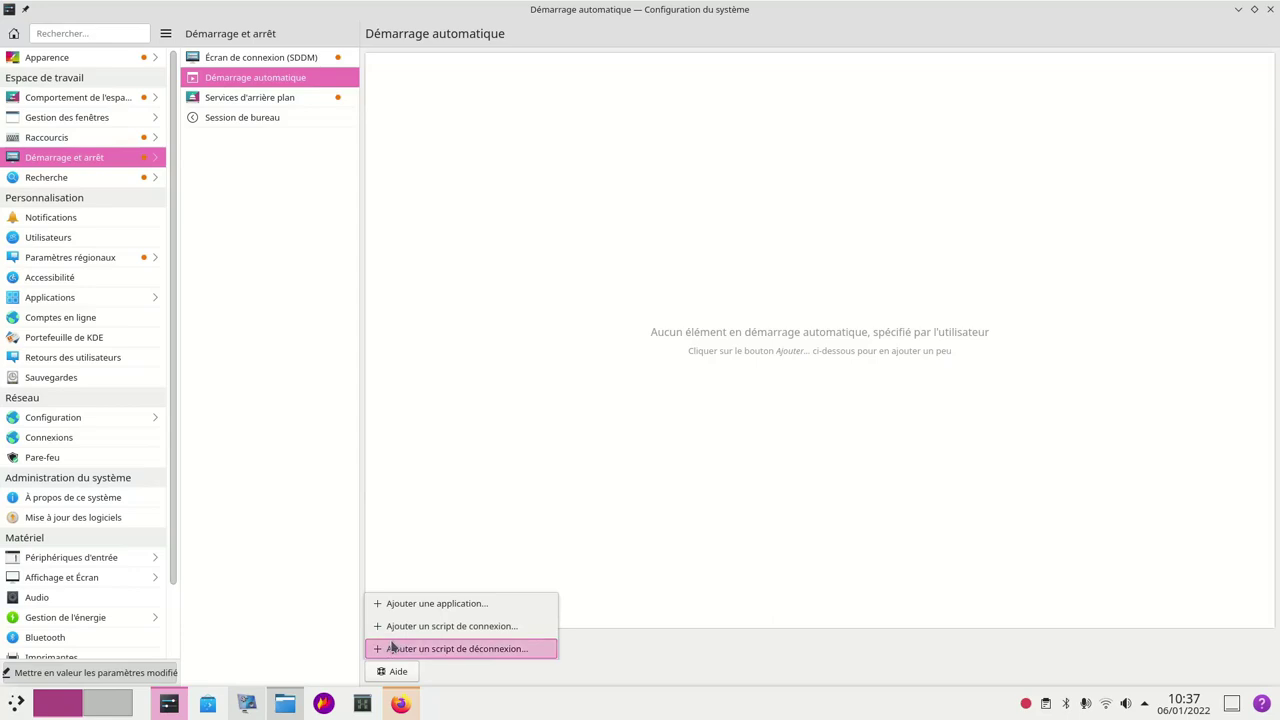
pyautogui.click(431, 606)
pyautogui.click(523, 196)
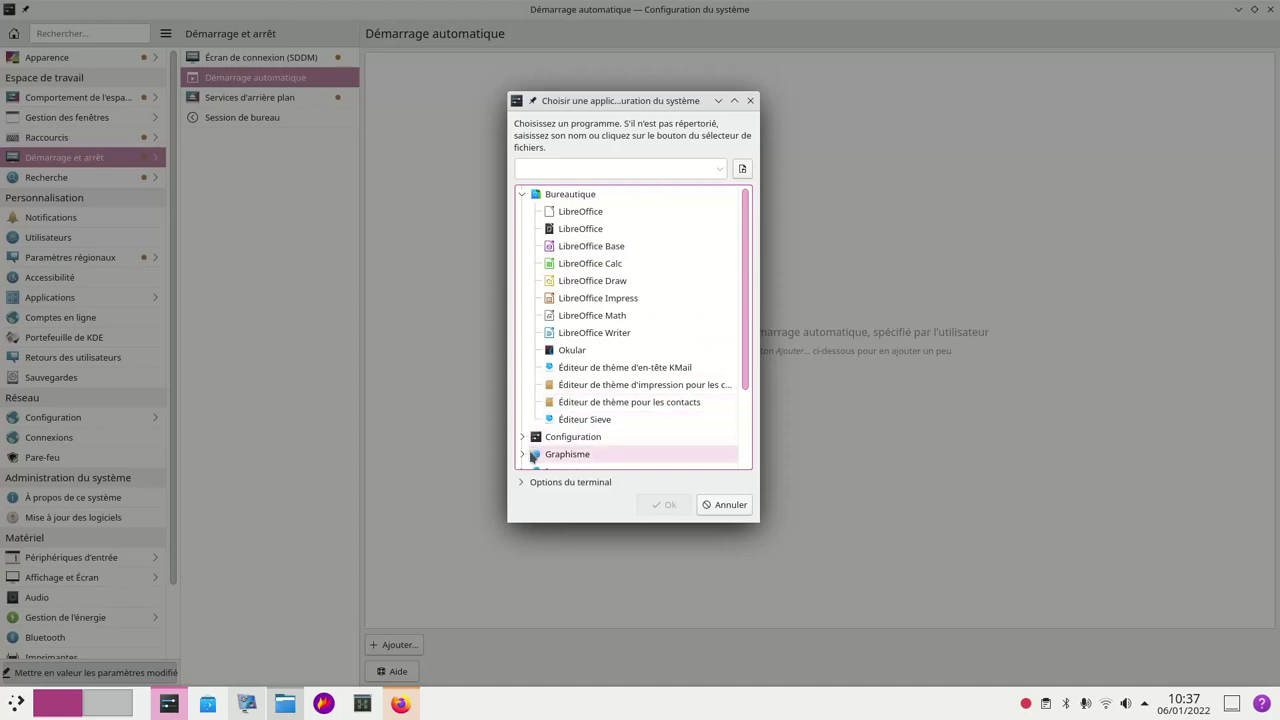
pyautogui.scroll(-1, 537, 425)
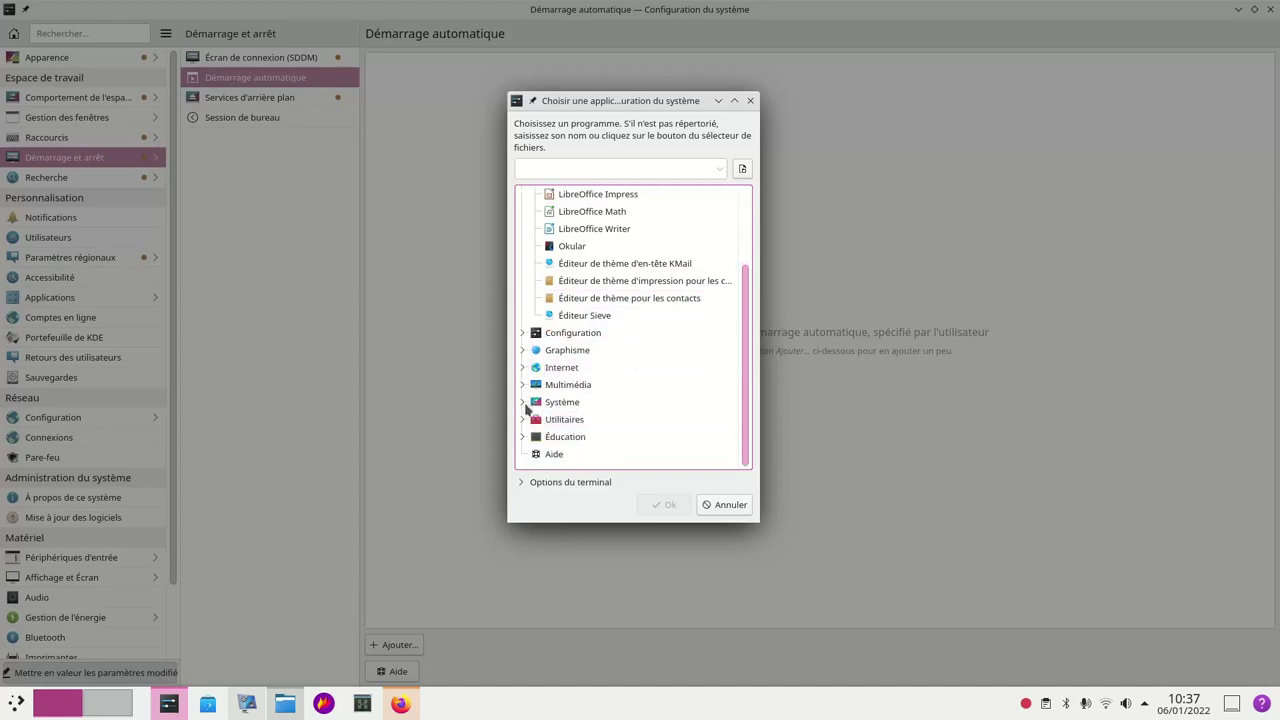
pyautogui.click(524, 420)
pyautogui.scroll(-2, 566, 417)
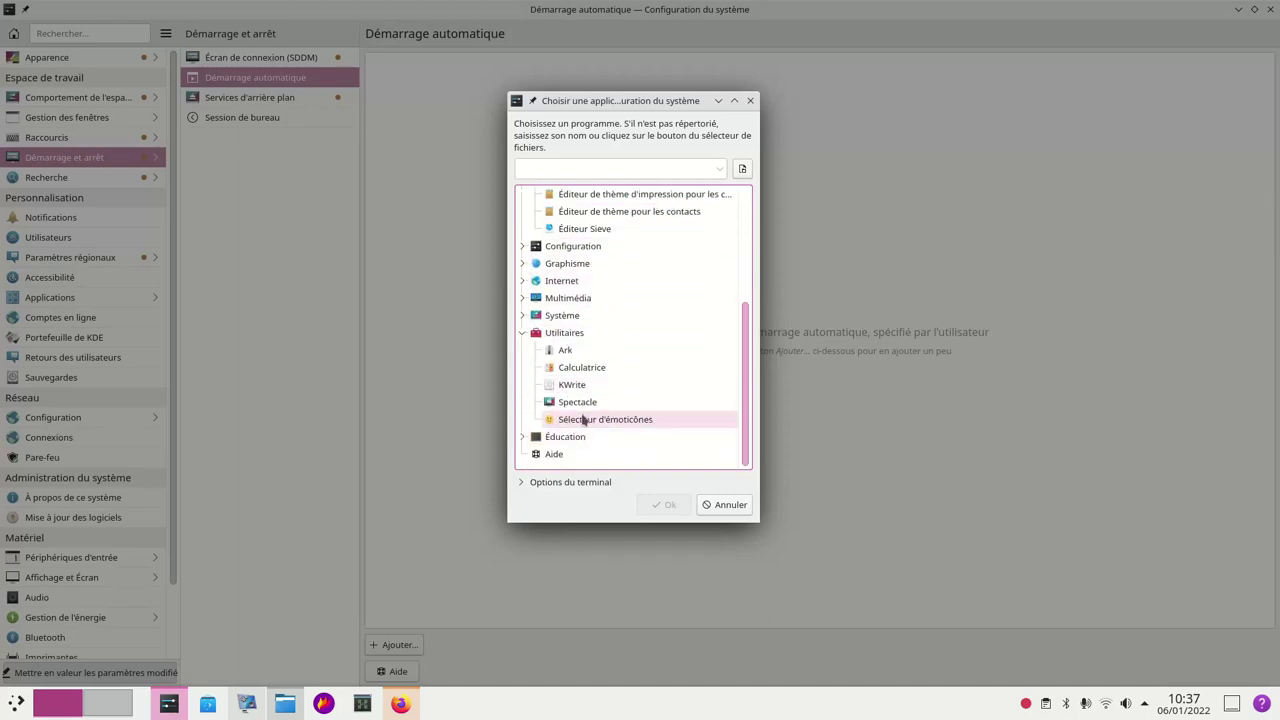
pyautogui.click(572, 368)
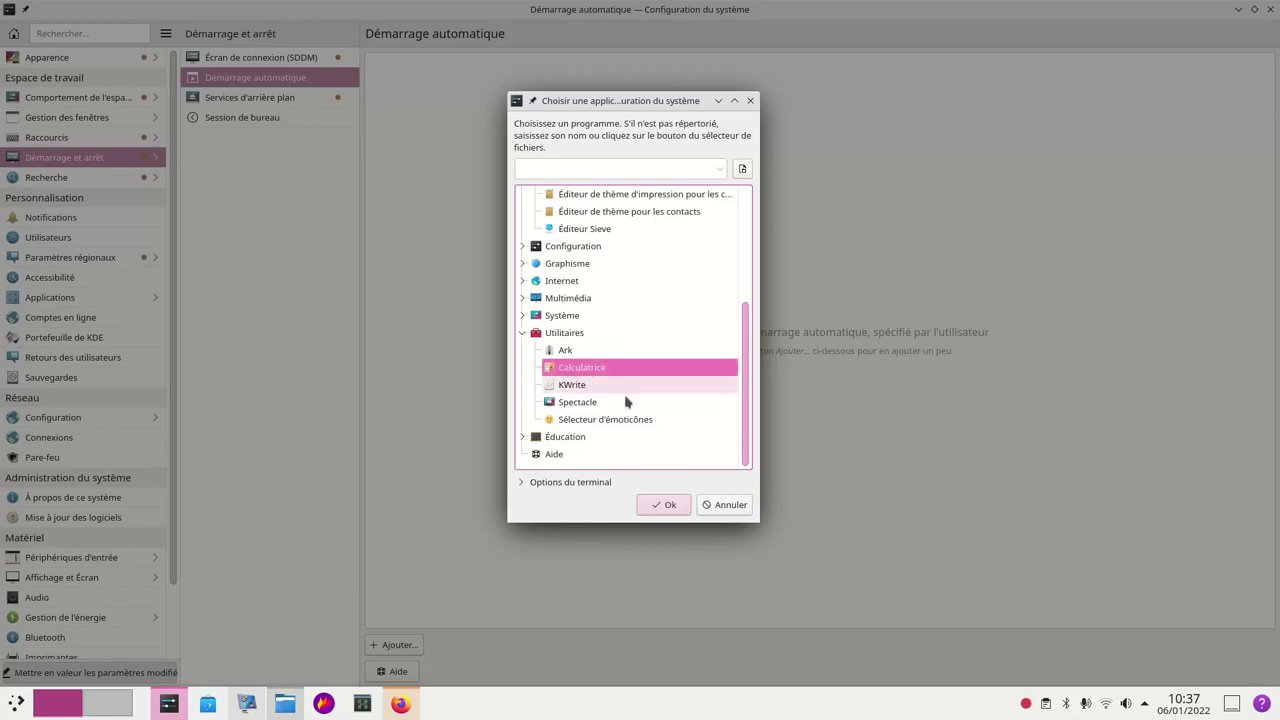
pyautogui.click(662, 505)
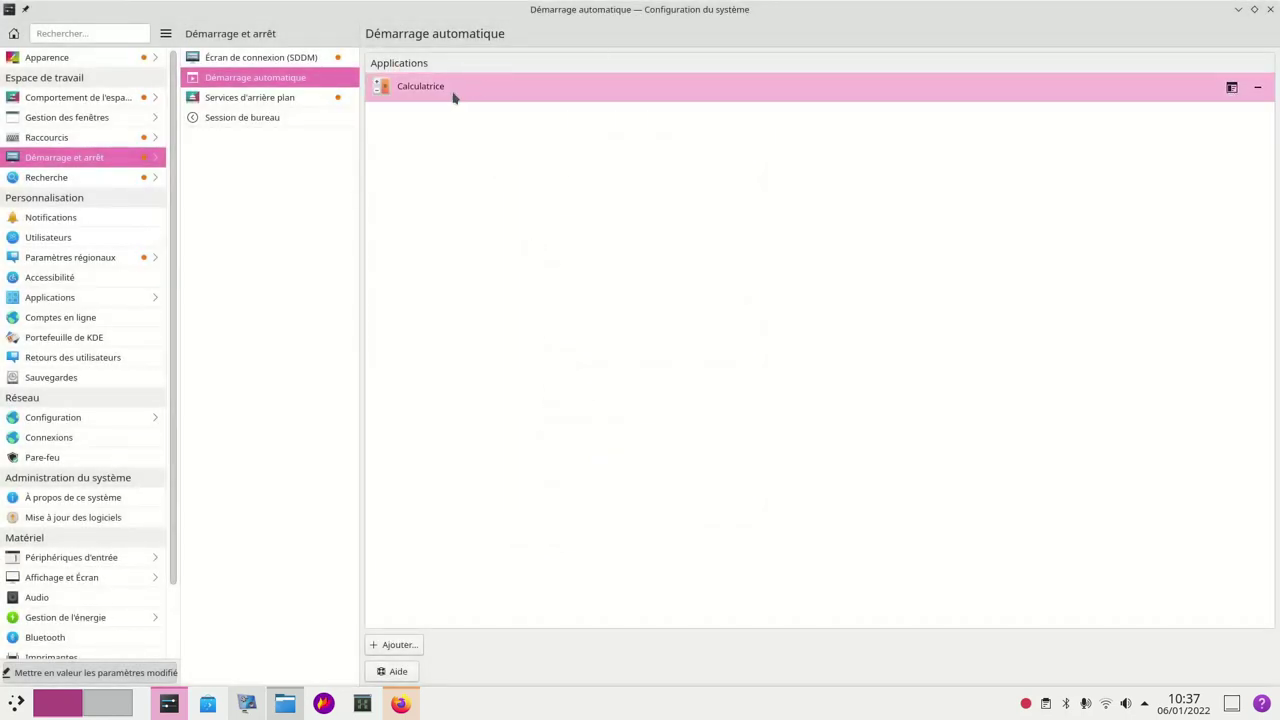
pyautogui.click(1257, 87)
# View the login screen (SDDM), background services and desktop session settings under Démarrage et arrêt.
pyautogui.click(250, 58)
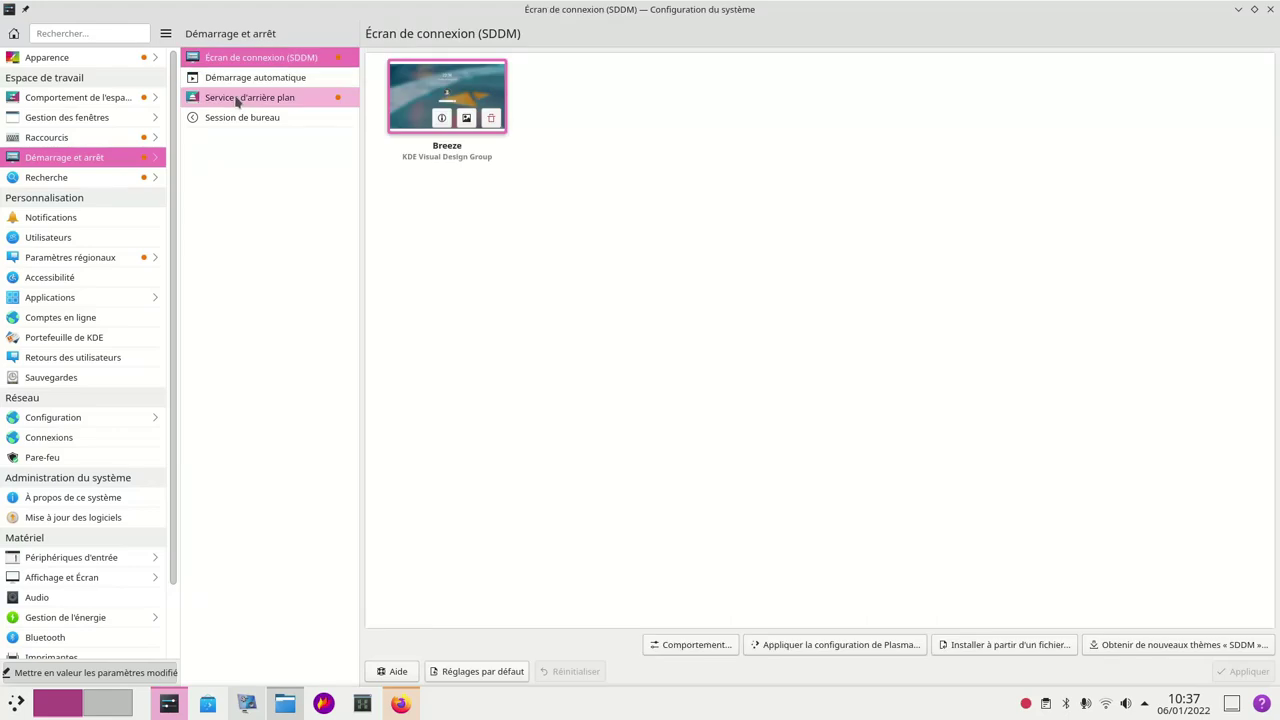
pyautogui.click(243, 98)
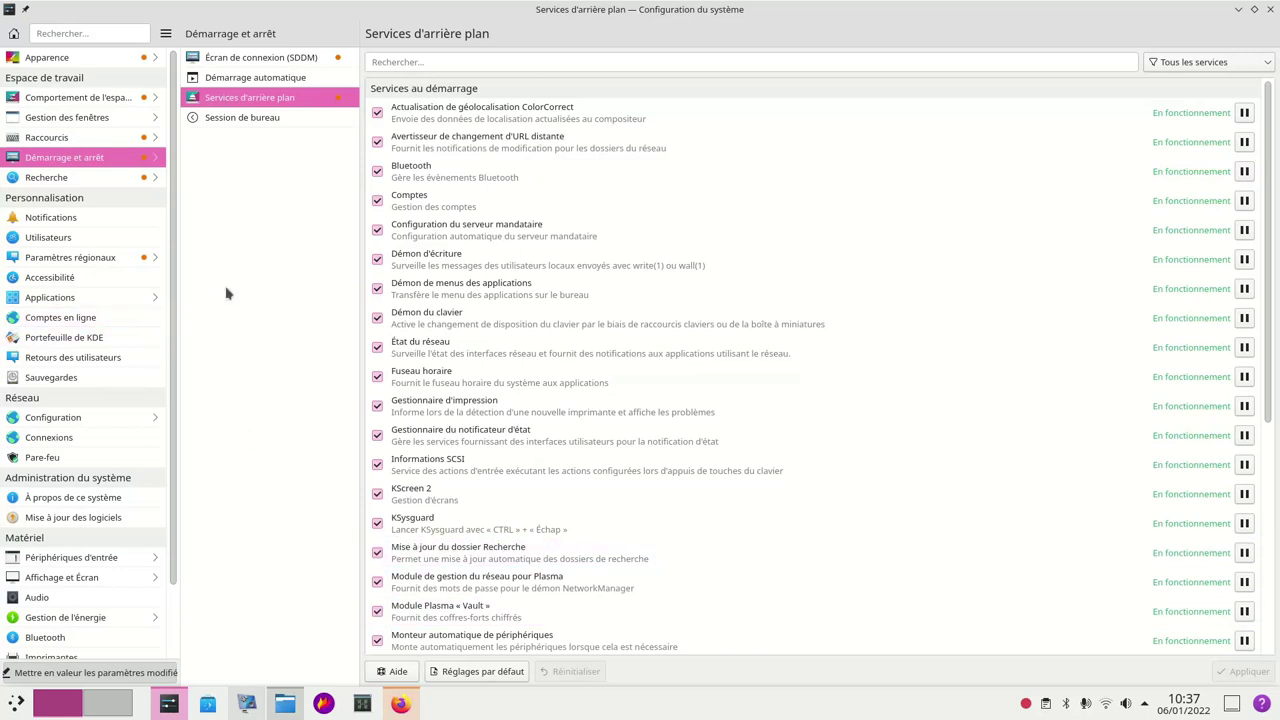
pyautogui.click(252, 117)
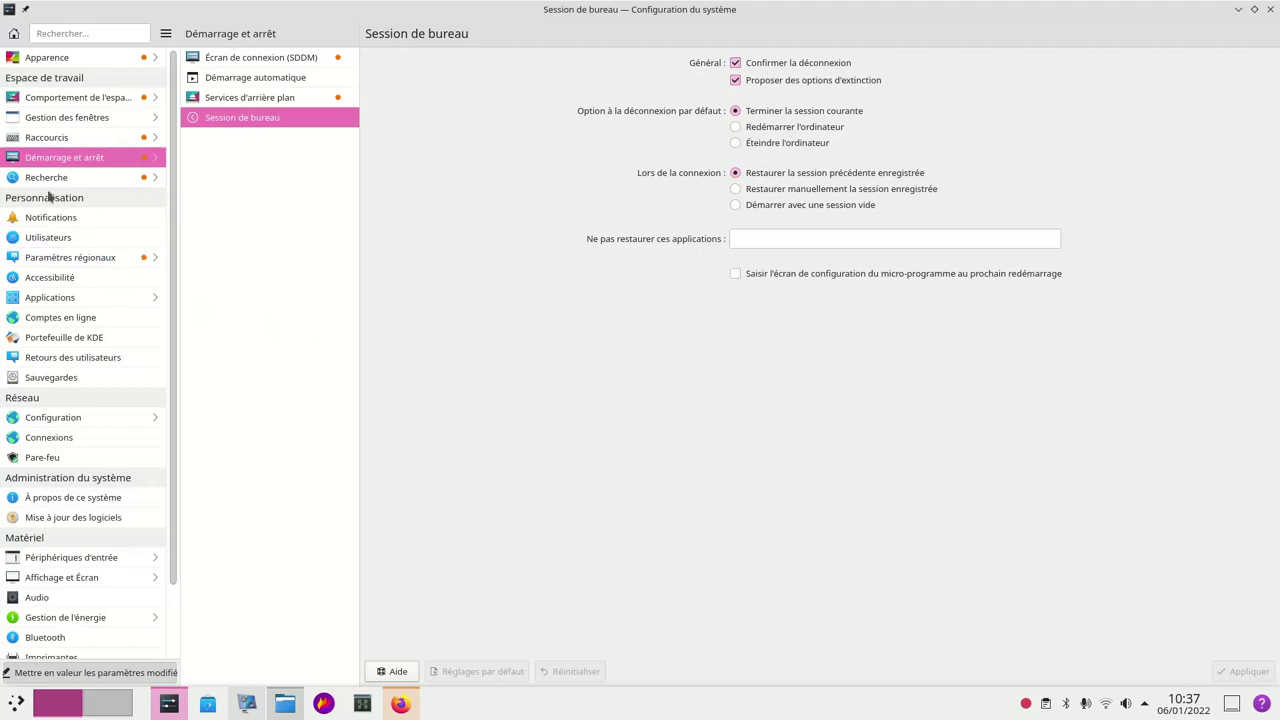
# View the Recherche settings for file search, KRunner and web search keywords.
pyautogui.click(48, 178)
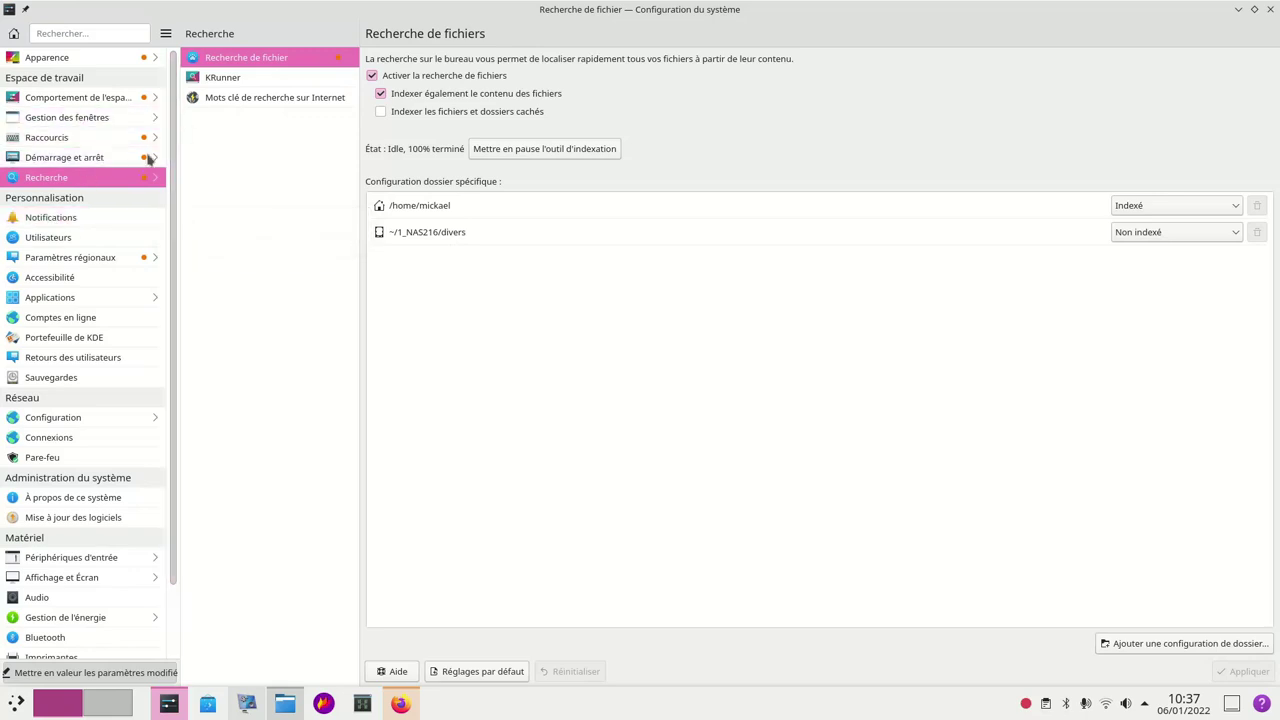
pyautogui.click(241, 78)
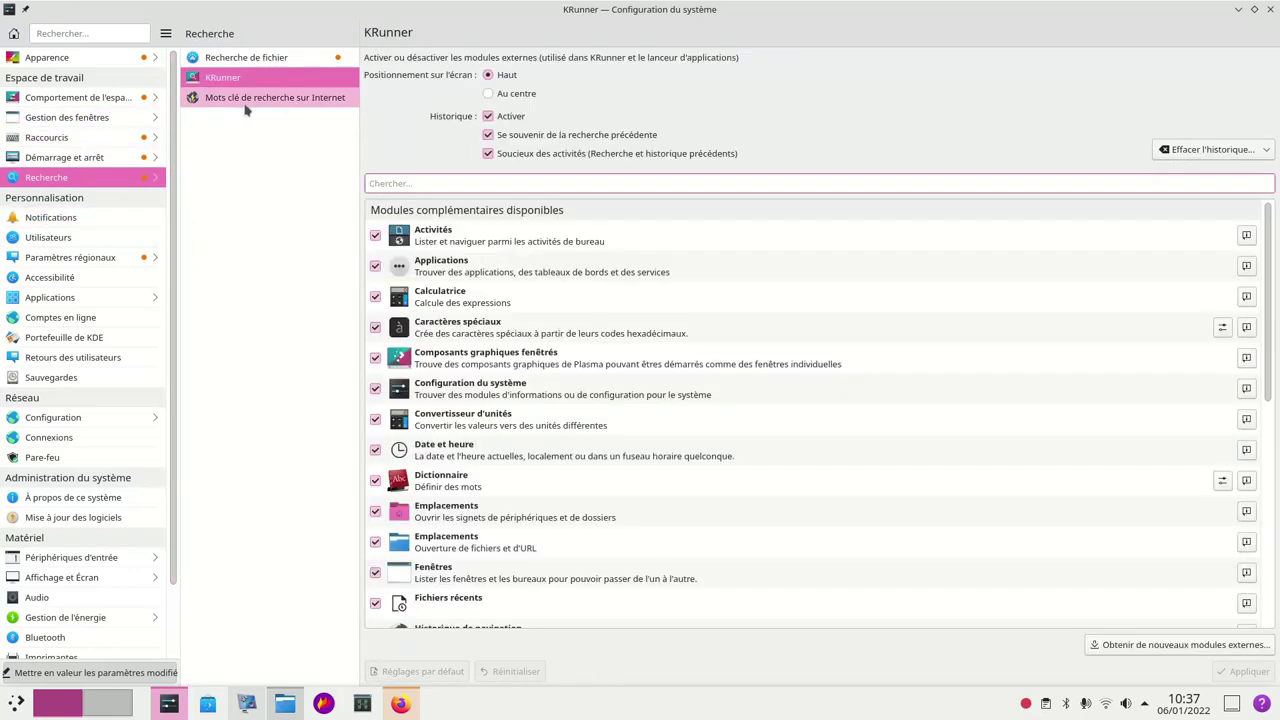
pyautogui.click(250, 102)
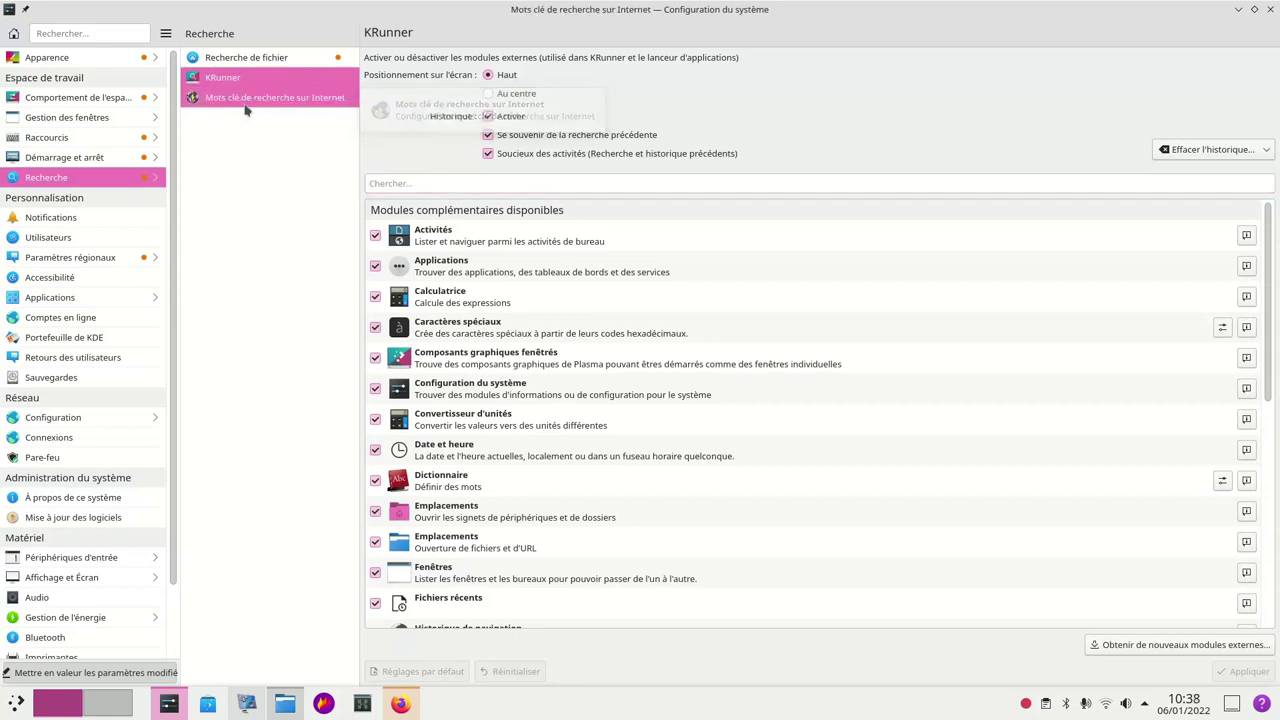
# View the application notification settings for Clementine and Flameshot, and open the user account settings.
pyautogui.click(52, 222)
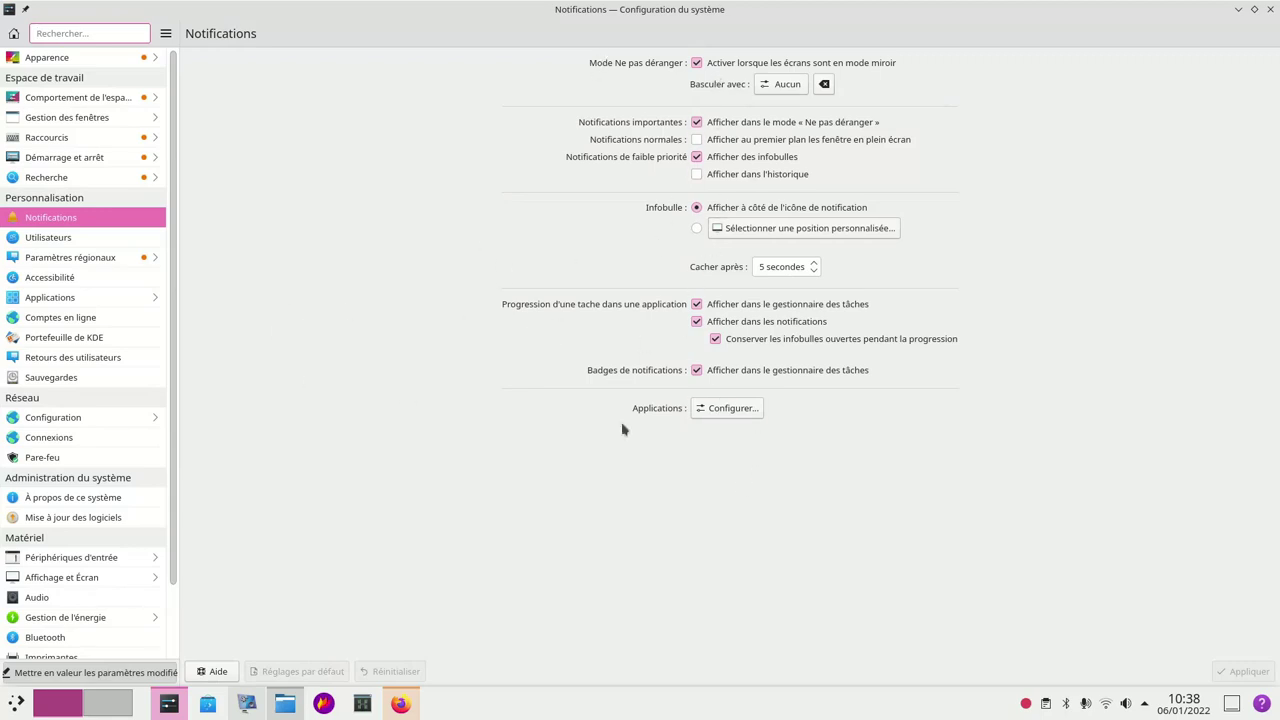
pyautogui.click(742, 412)
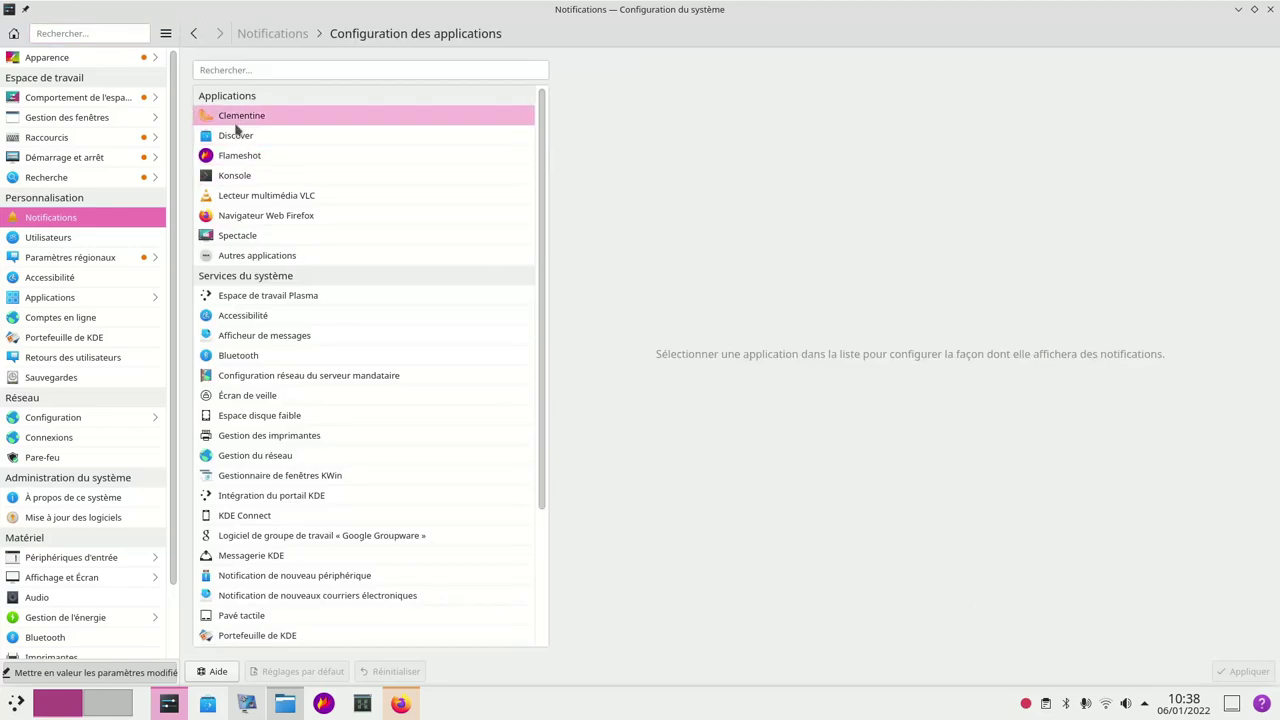
pyautogui.click(243, 120)
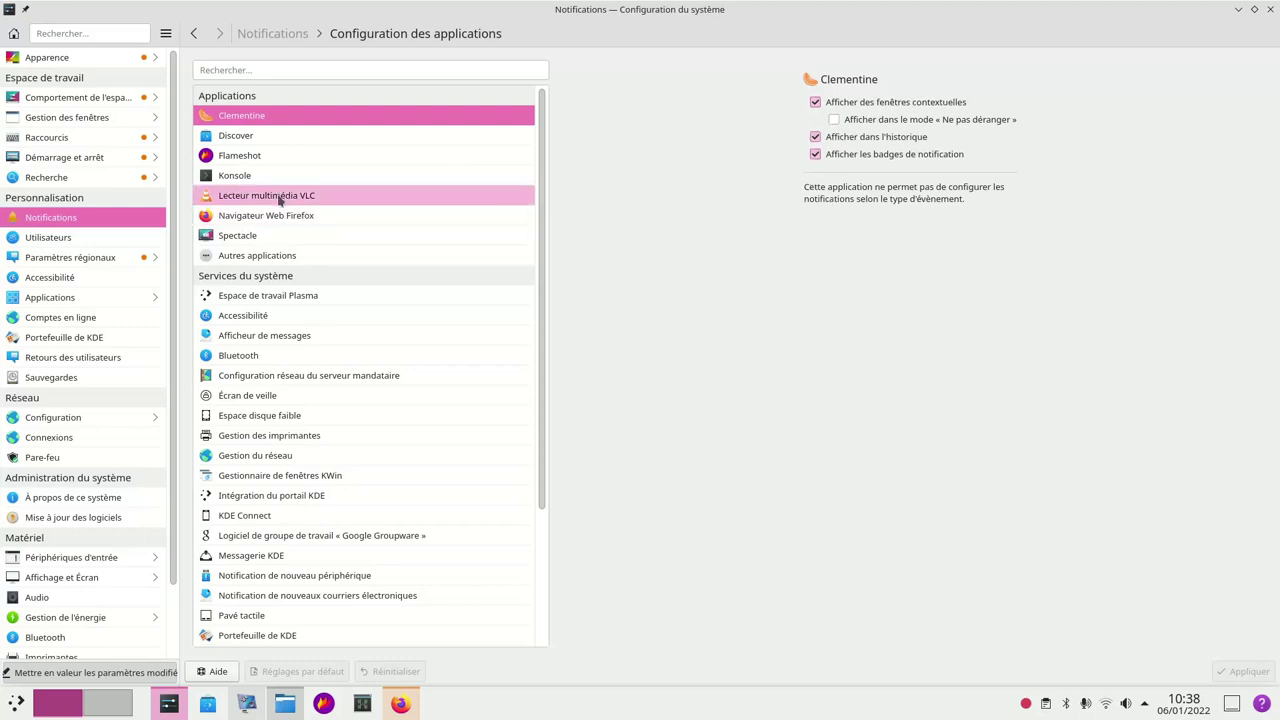
pyautogui.click(243, 157)
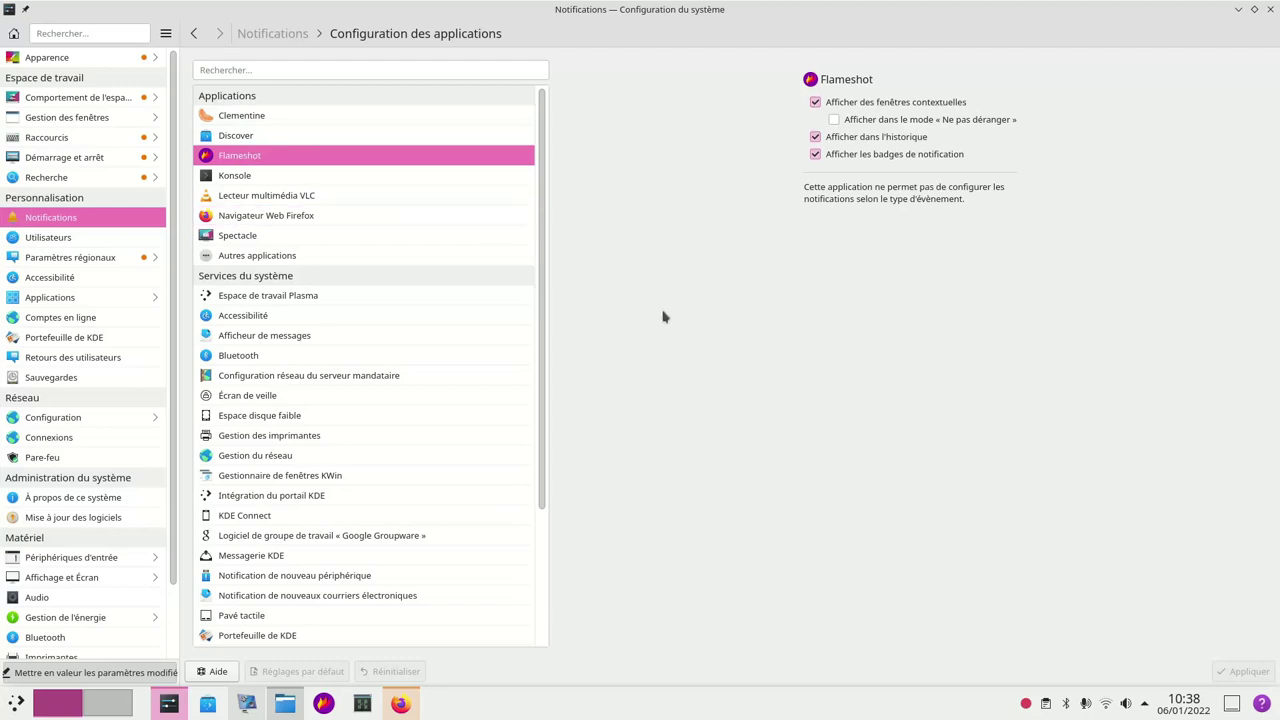
pyautogui.click(57, 238)
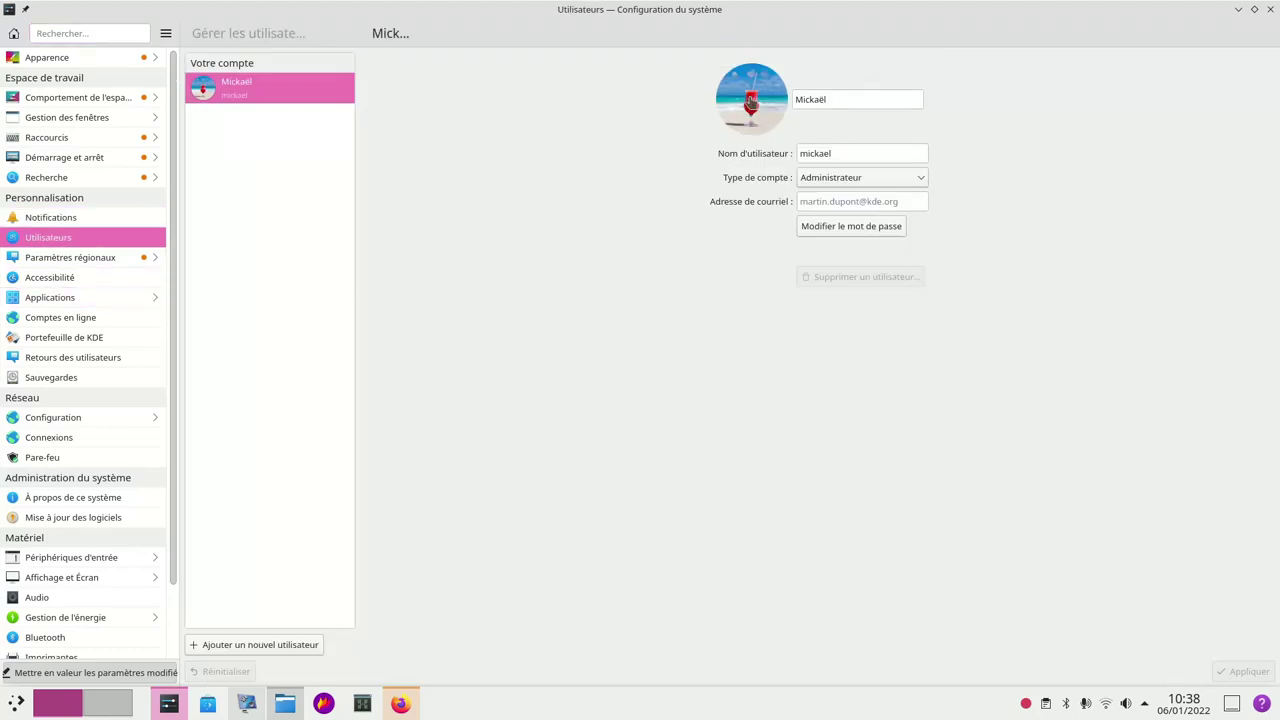
# In the Langue settings, view the languages available to add, make American English the default and restore français as the default.
pyautogui.click(57, 264)
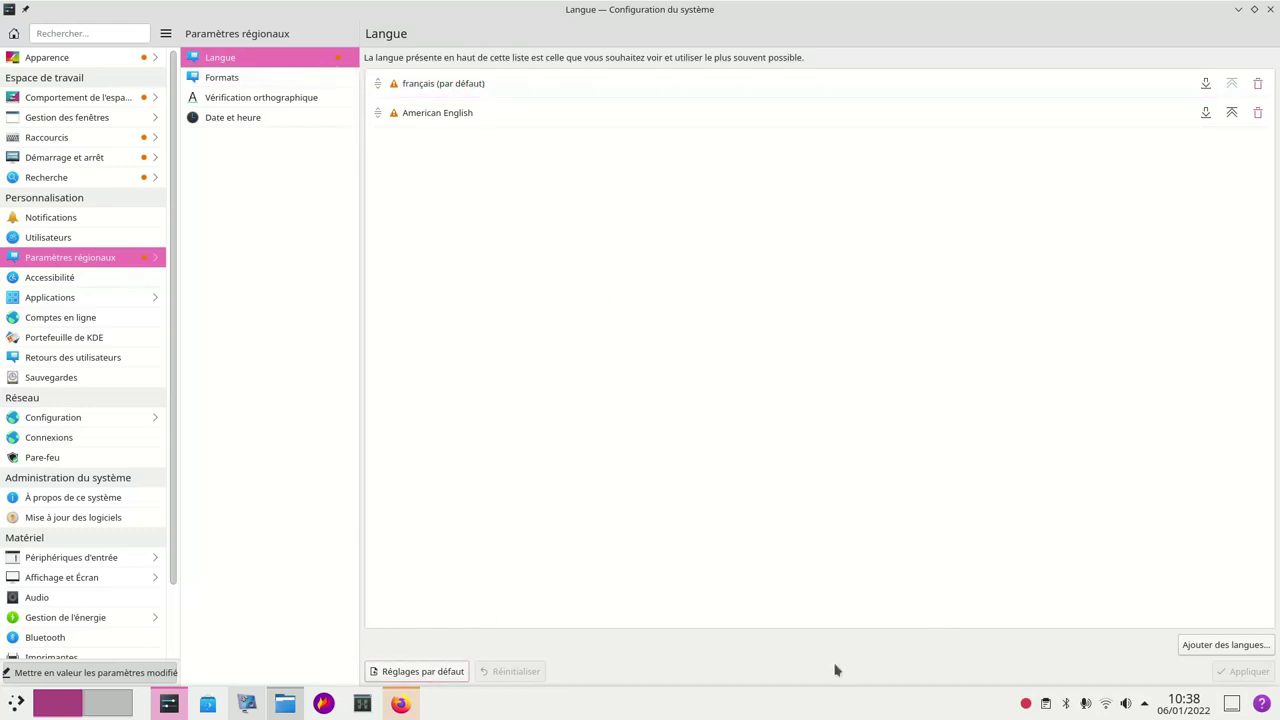
pyautogui.click(1232, 648)
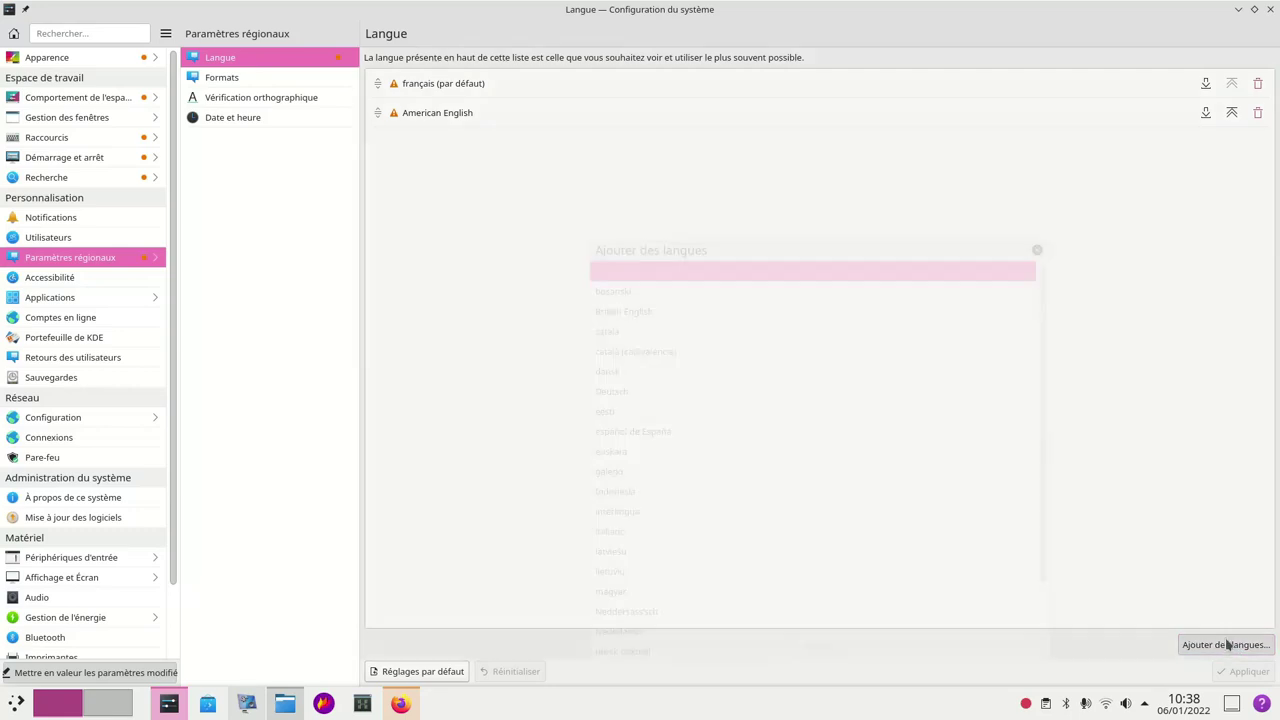
pyautogui.click(1037, 98)
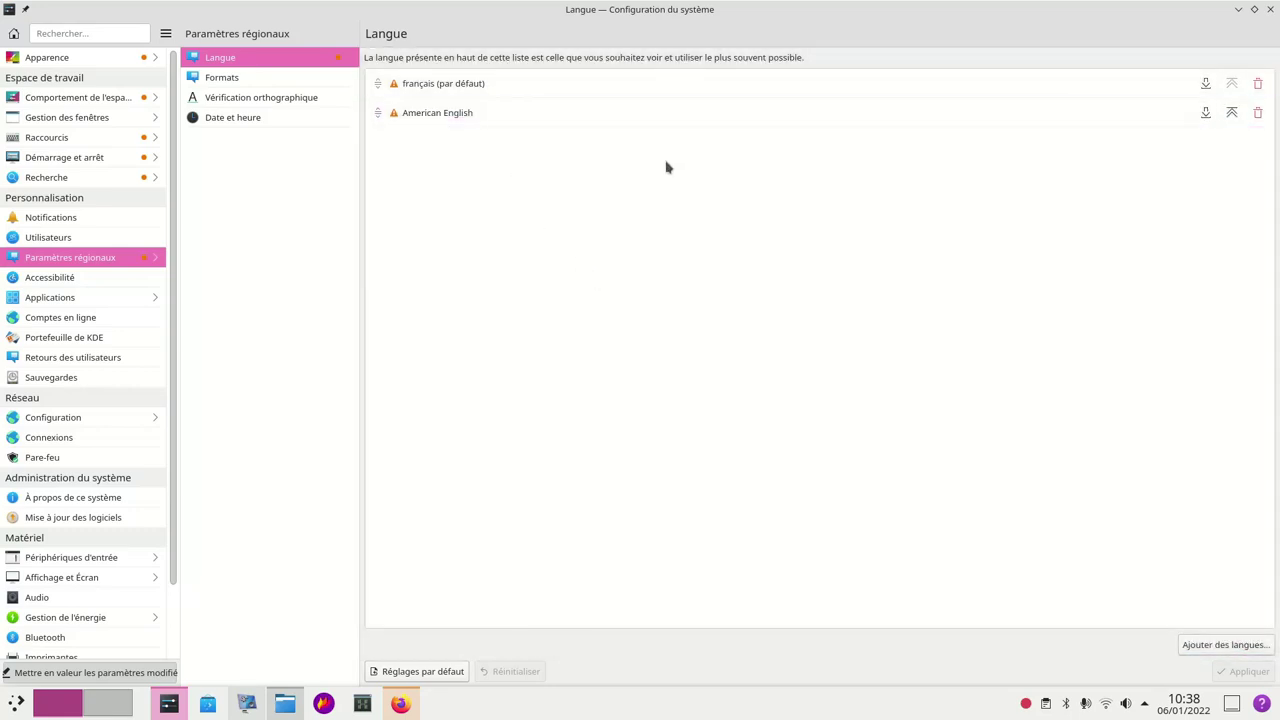
pyautogui.click(1231, 112)
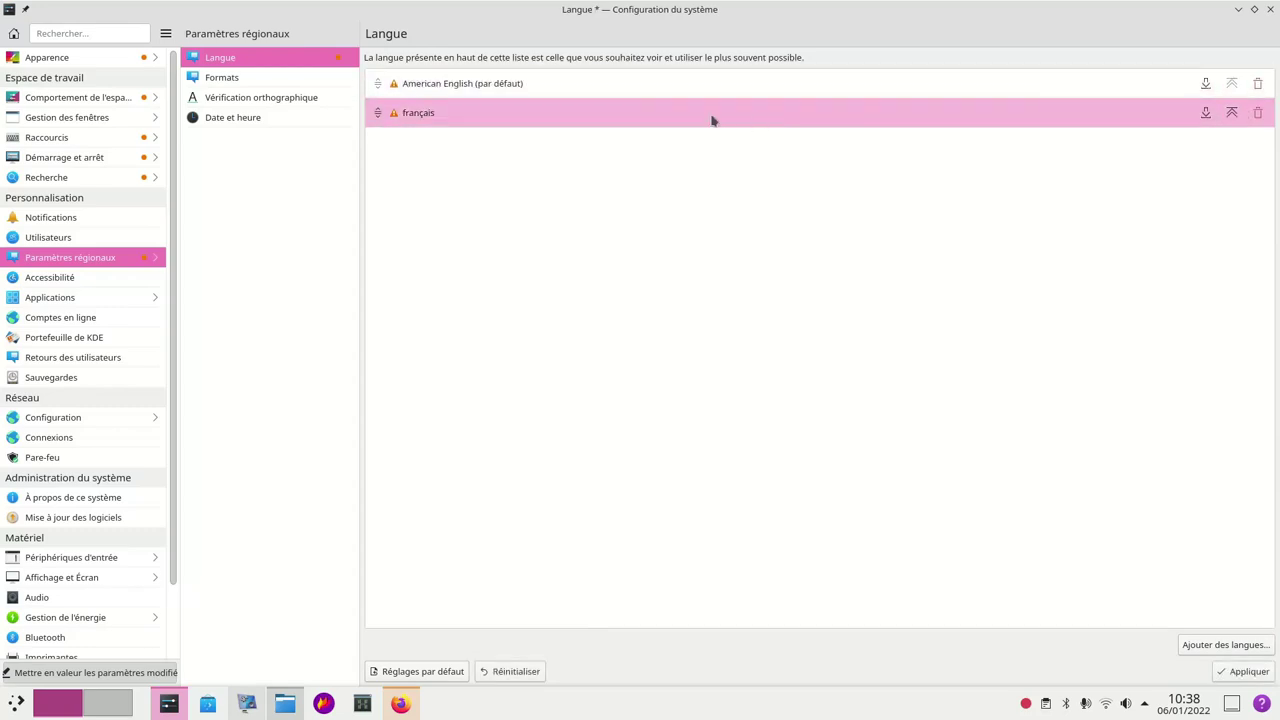
pyautogui.click(1232, 113)
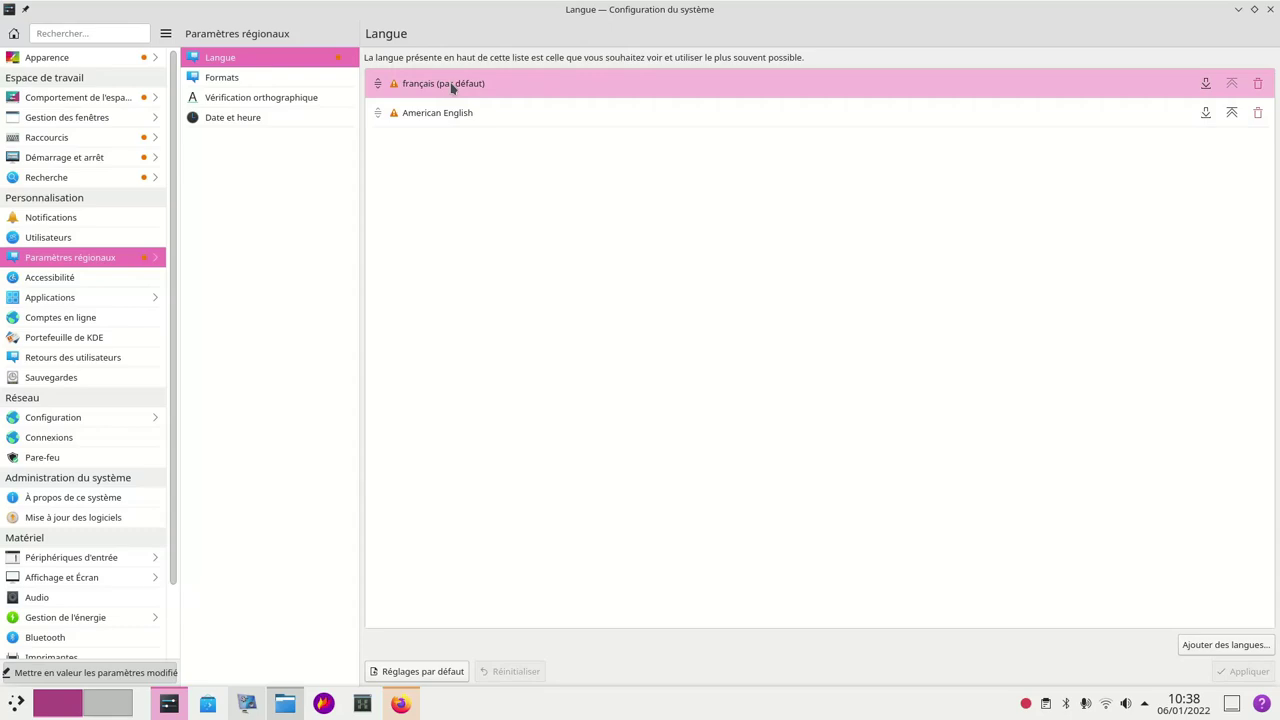
# Switch to Firefox and open its general settings page.
pyautogui.click(398, 705)
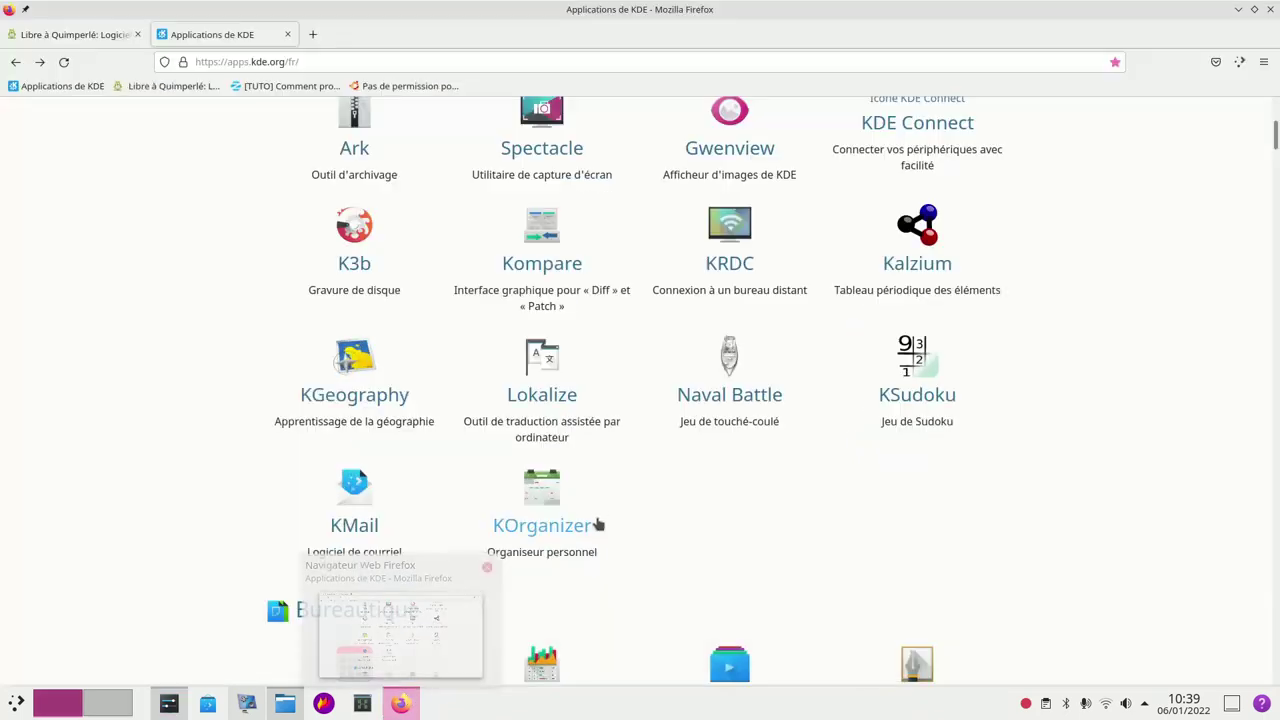
pyautogui.click(1262, 66)
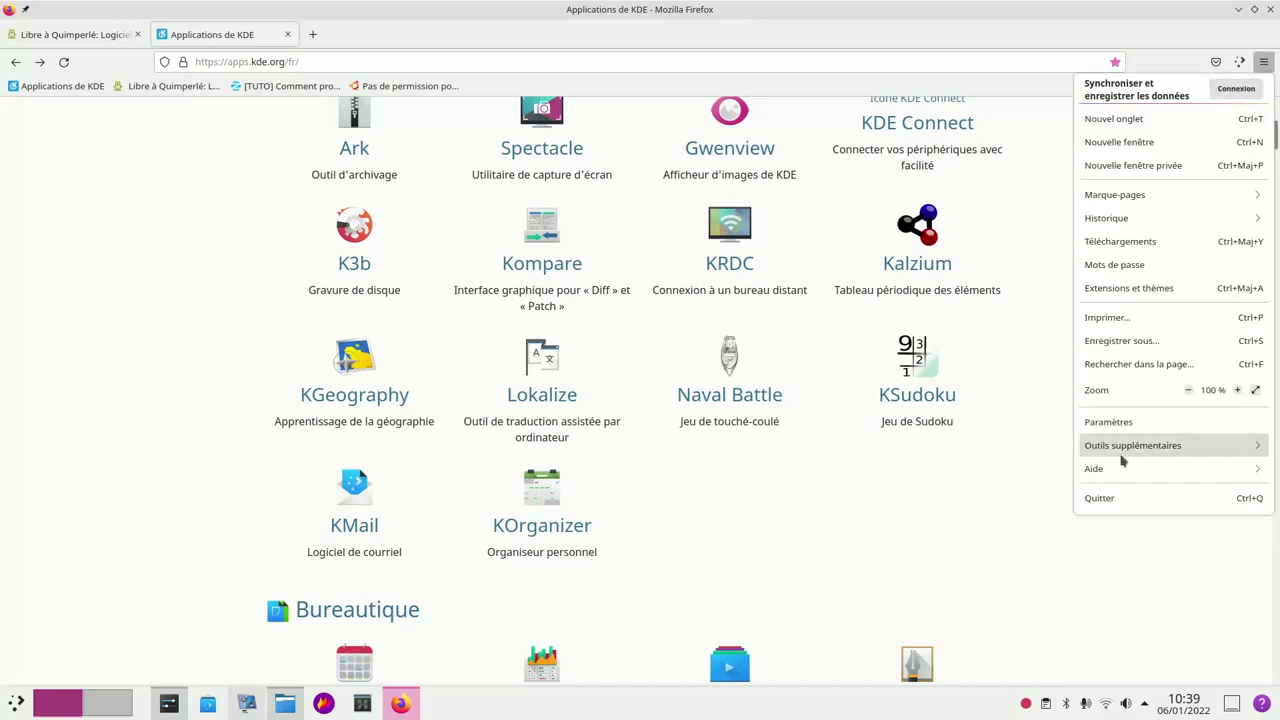
pyautogui.click(1124, 424)
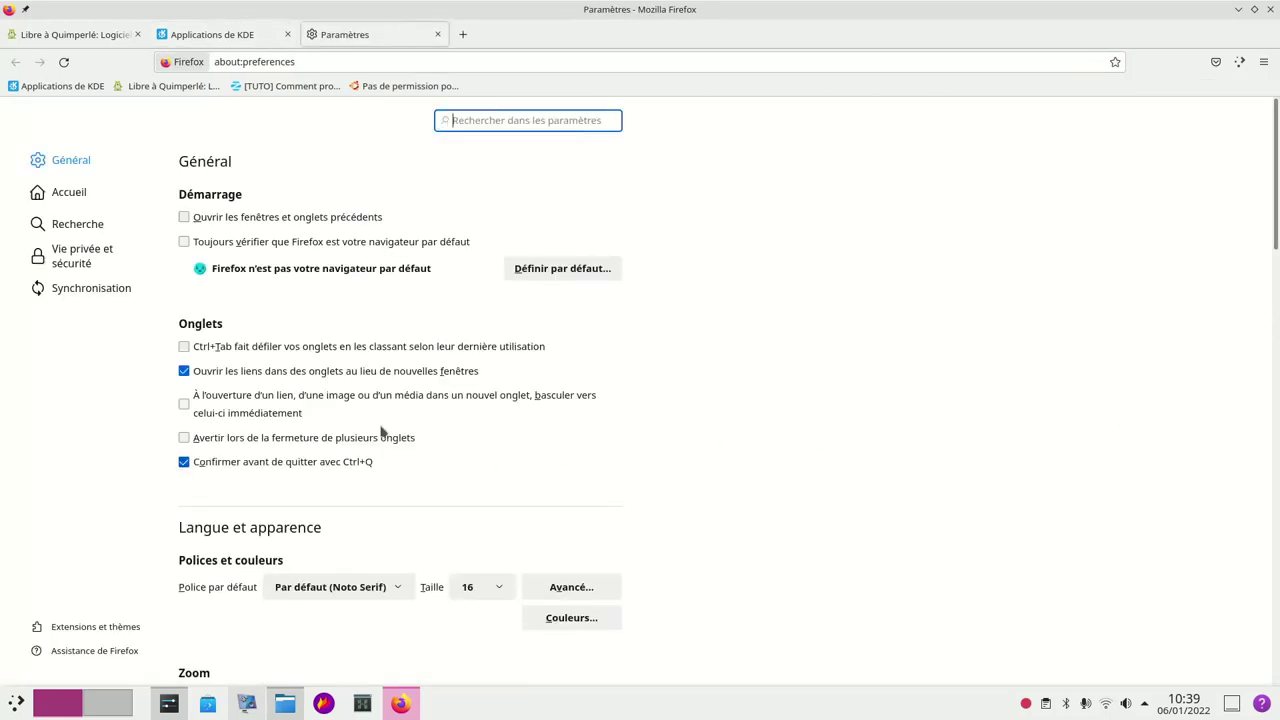
# View Firefox's language options, then switch back to the system settings and open the regional Formats page.
pyautogui.scroll(-5, 330, 500)
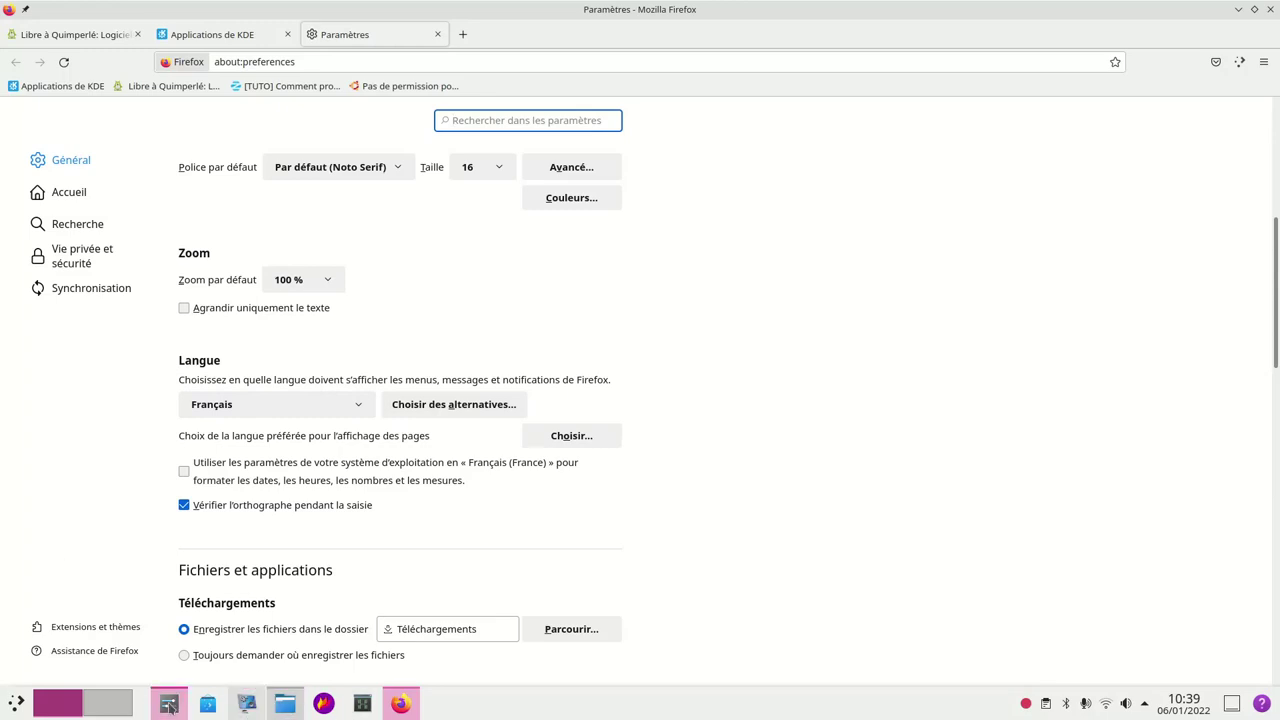
pyautogui.click(169, 705)
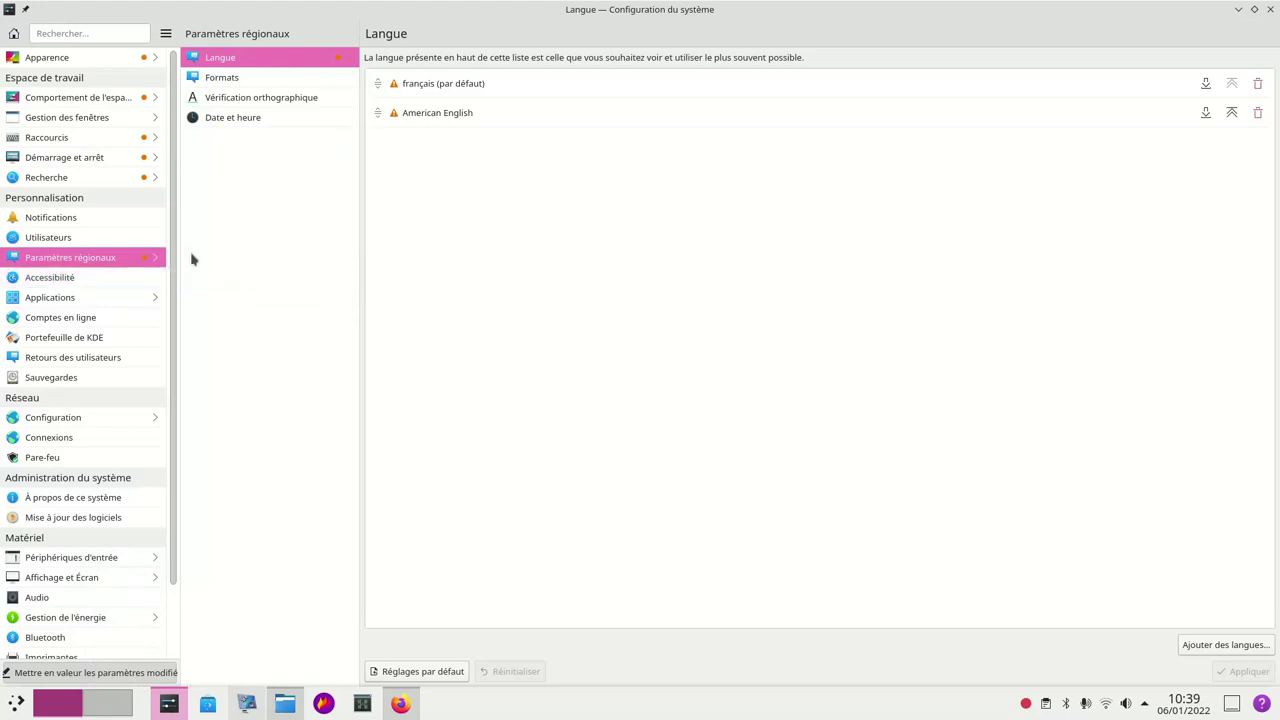
pyautogui.click(289, 80)
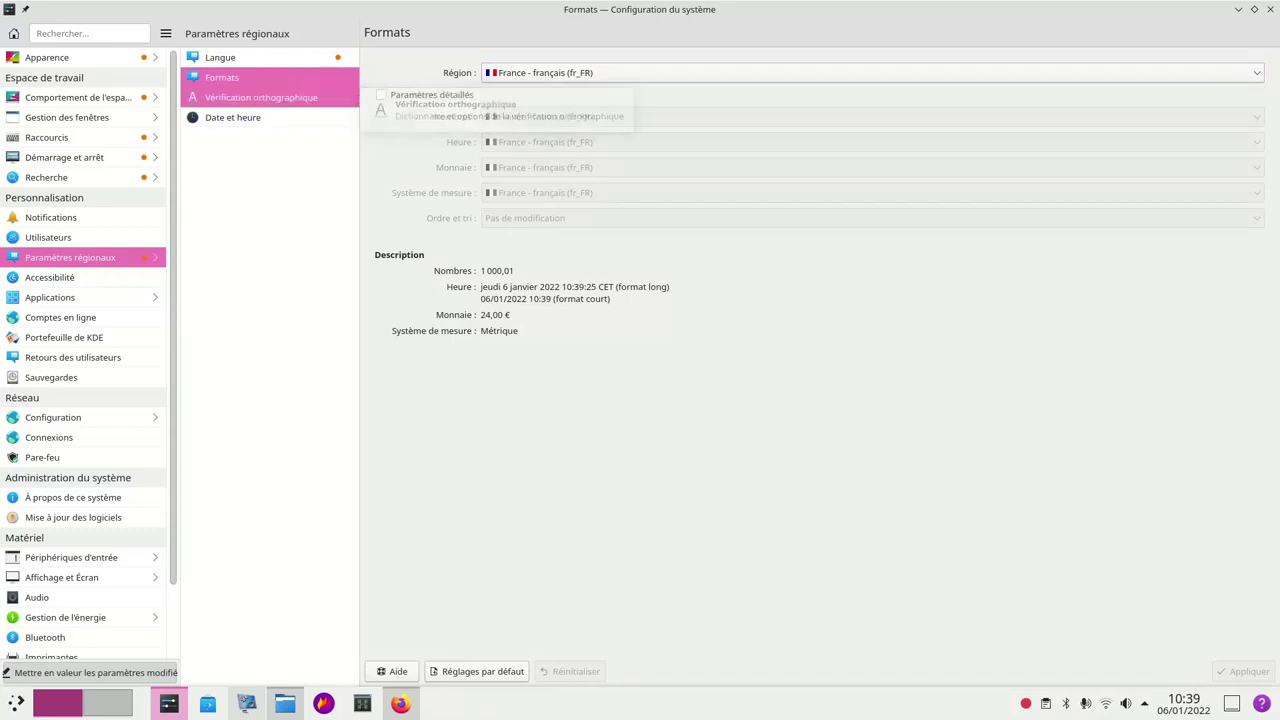
# Open the Vérification orthographique settings and look through the languages offered as the default for spell checking.
pyautogui.click(300, 97)
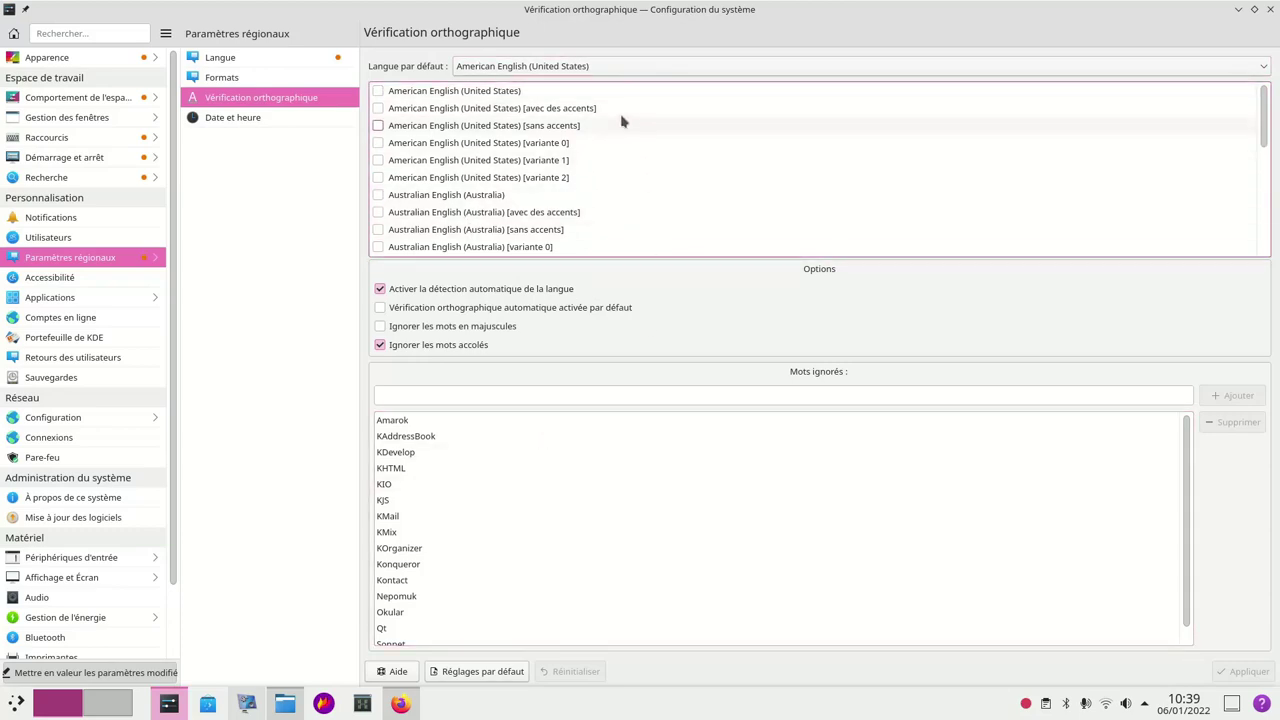
pyautogui.click(626, 66)
pyautogui.scroll(-5, 519, 140)
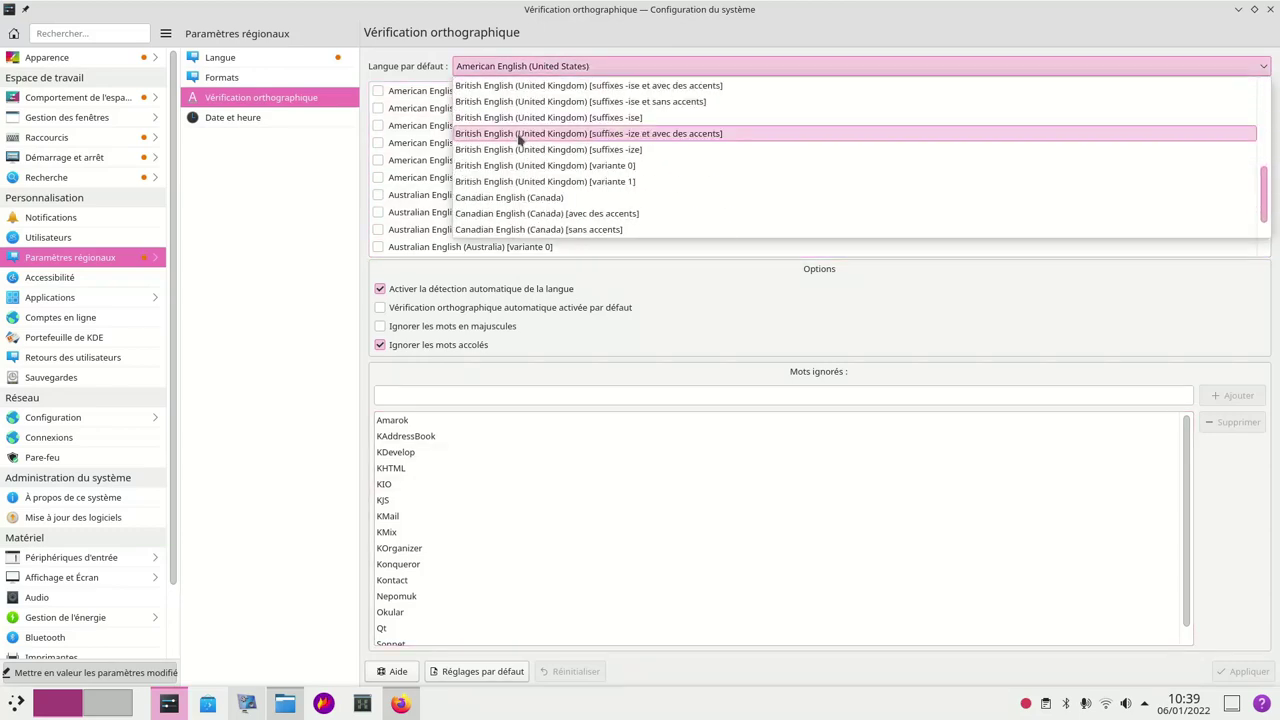
pyautogui.scroll(-1, 519, 140)
pyautogui.scroll(4, 519, 178)
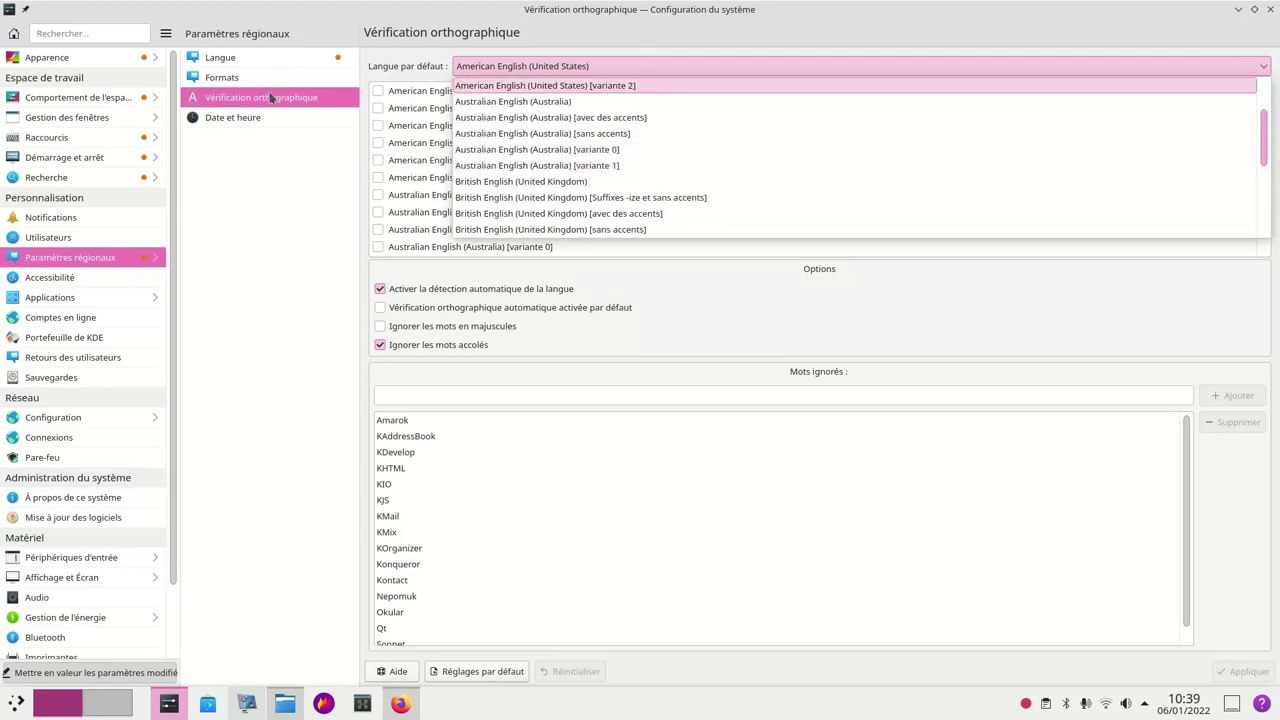
# View the Accessibilité settings for modifier keys, keyboard filters, mouse navigation and the screen reader.
pyautogui.click(44, 282)
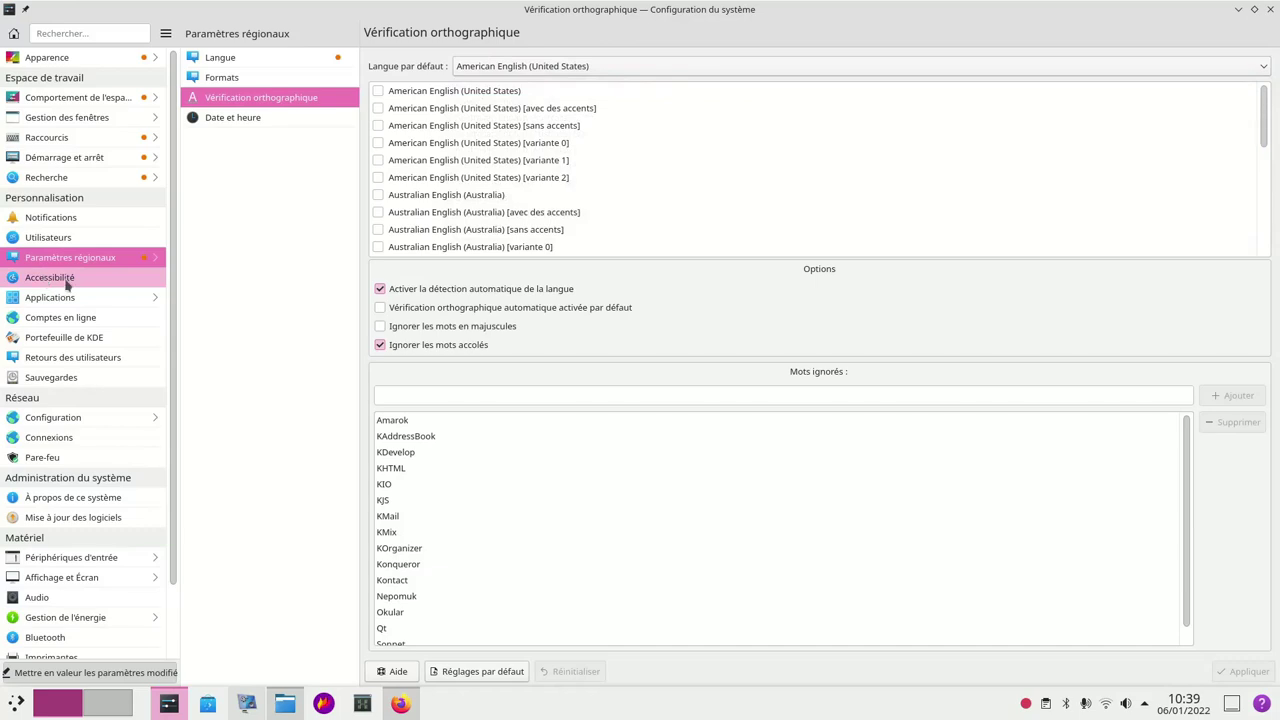
pyautogui.click(66, 282)
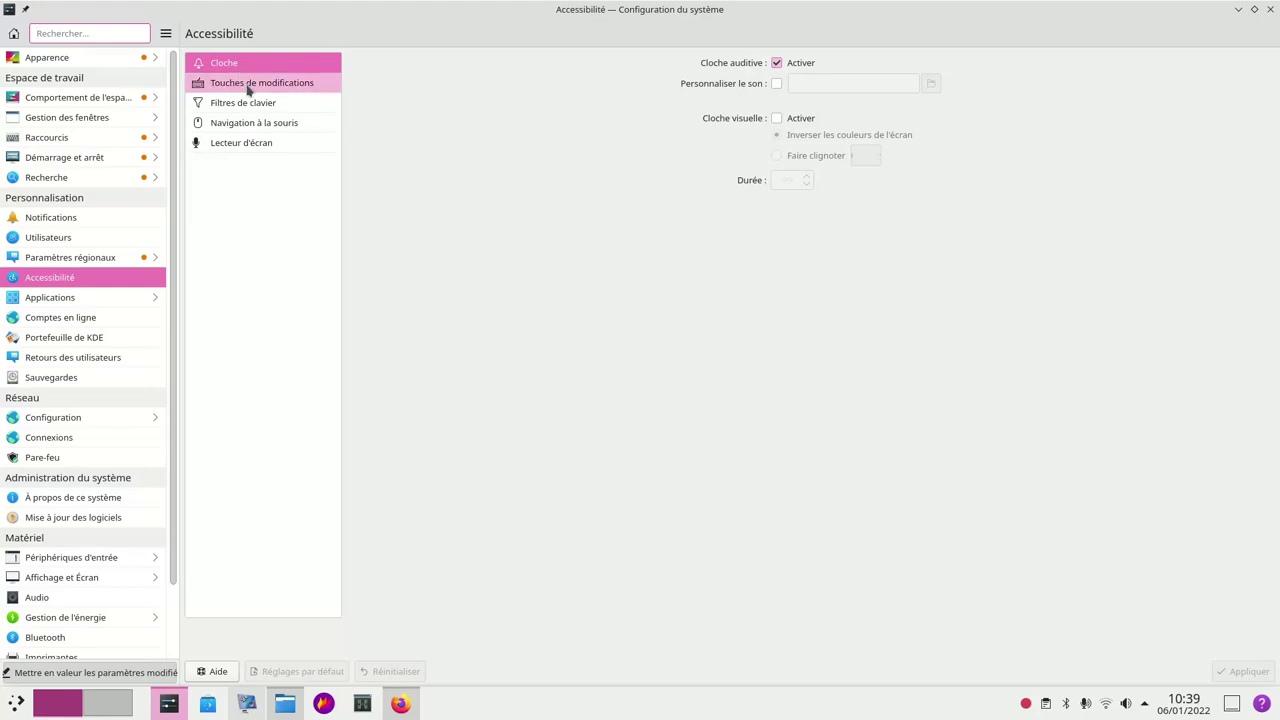
pyautogui.click(248, 88)
pyautogui.click(252, 104)
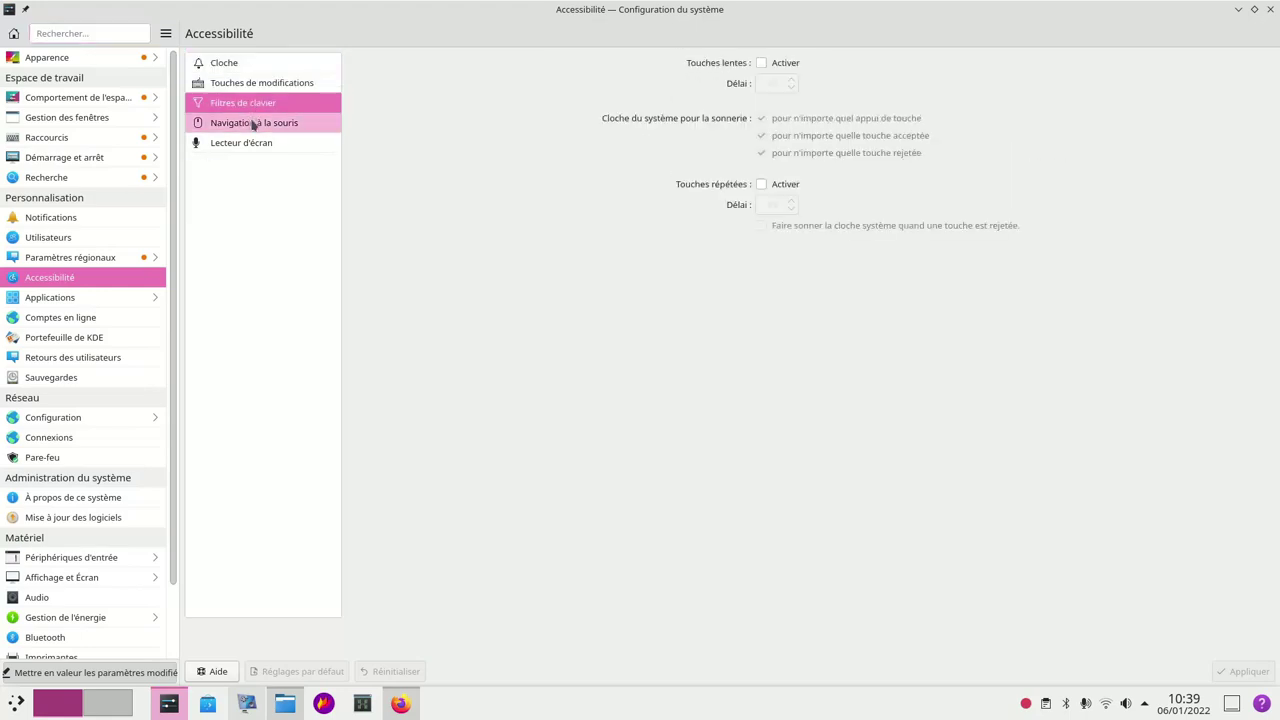
pyautogui.click(256, 125)
pyautogui.click(257, 145)
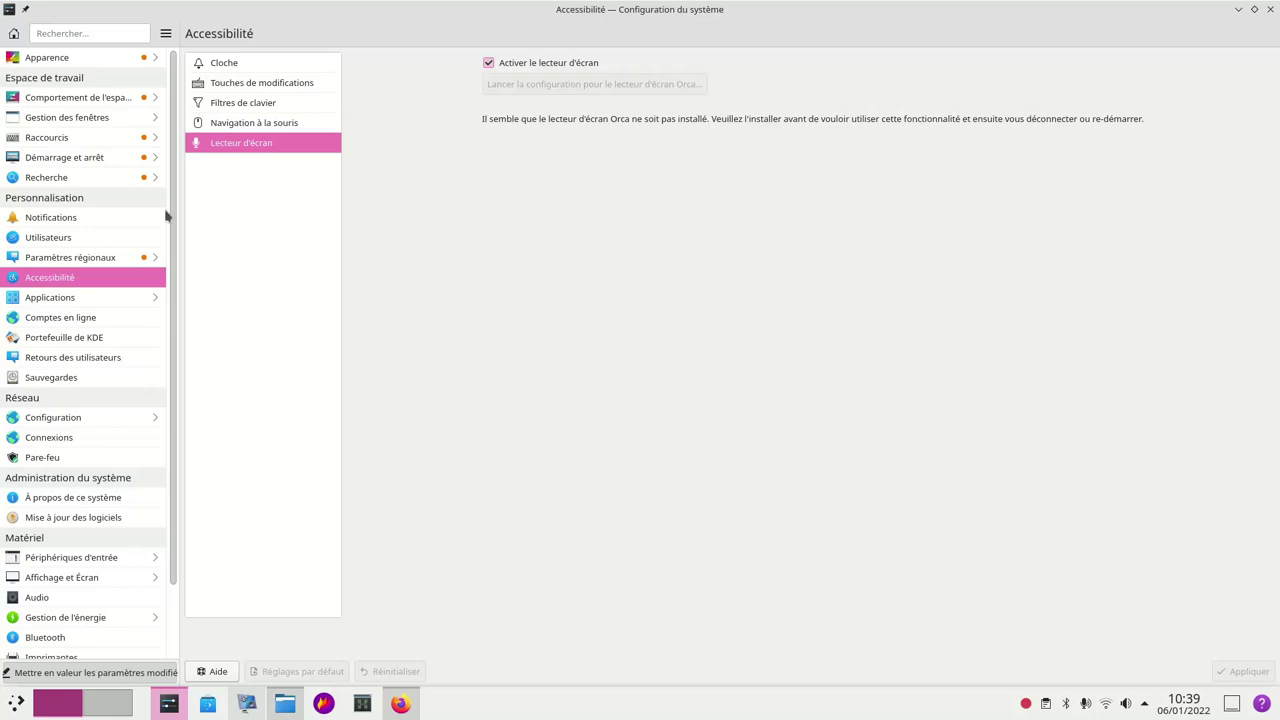
# Review the Applications settings, covering the audio mp4 file association, folder locations and default applications.
pyautogui.click(90, 300)
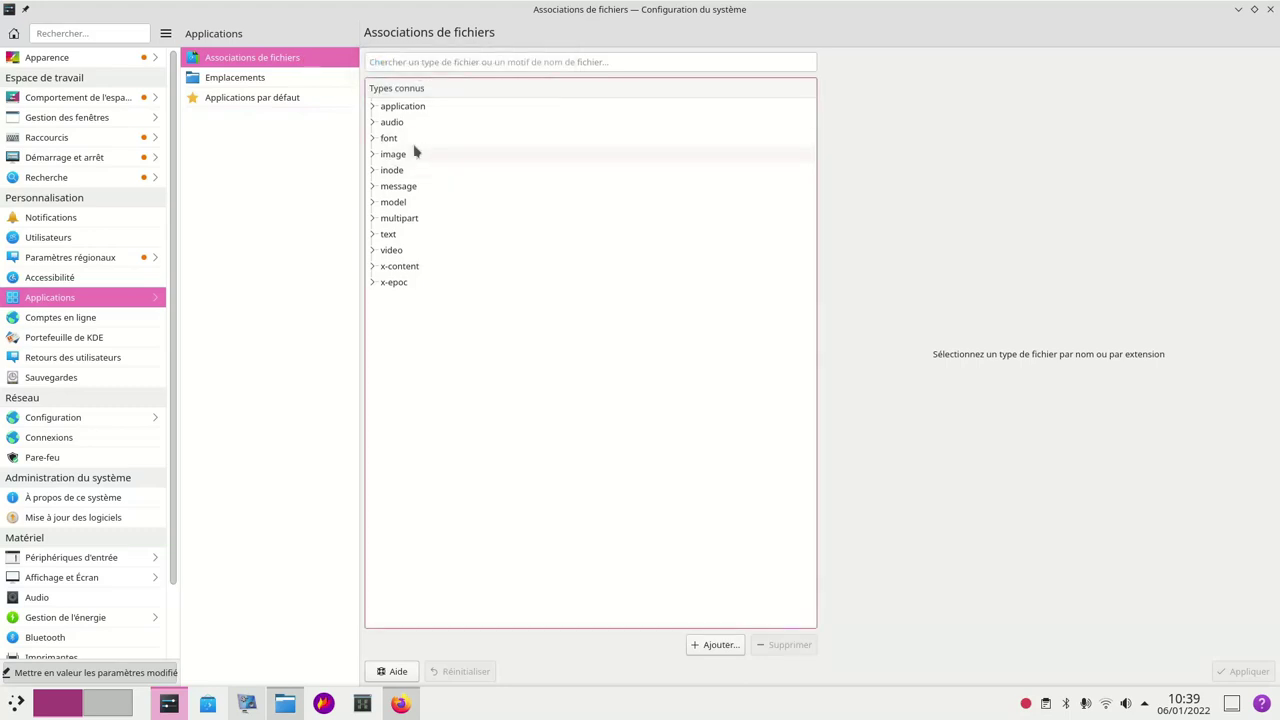
pyautogui.click(374, 123)
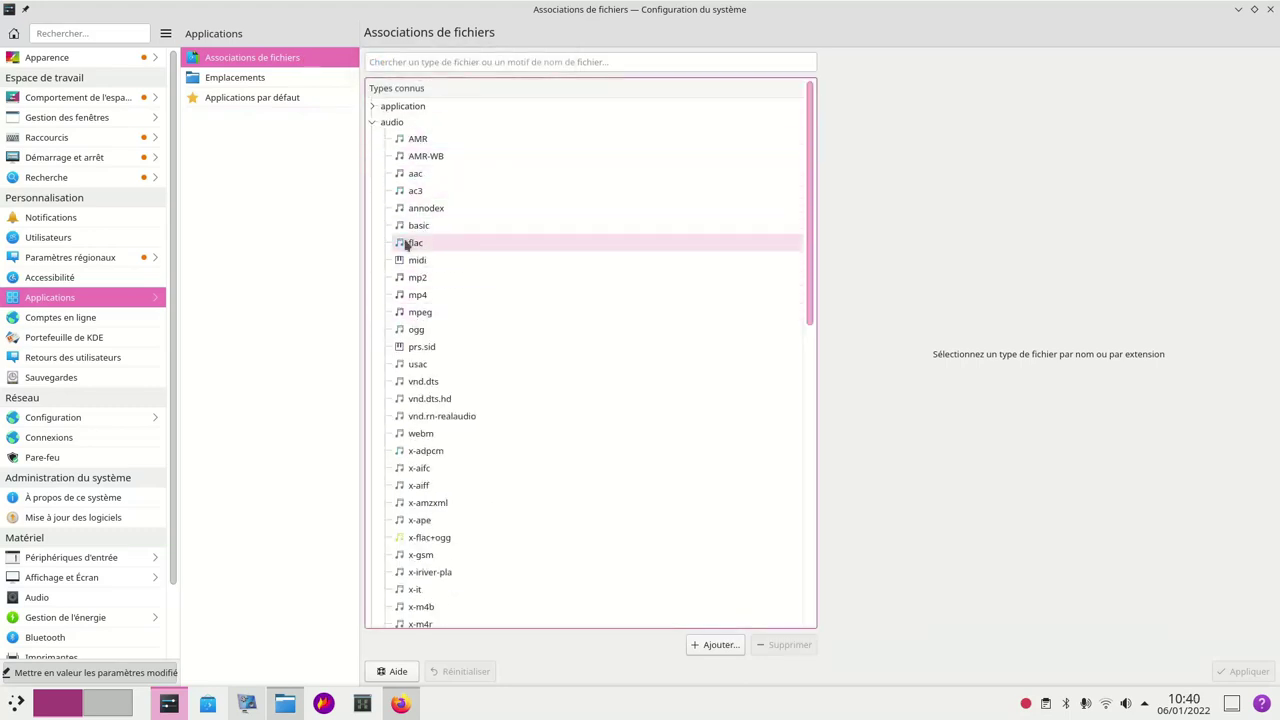
pyautogui.click(413, 296)
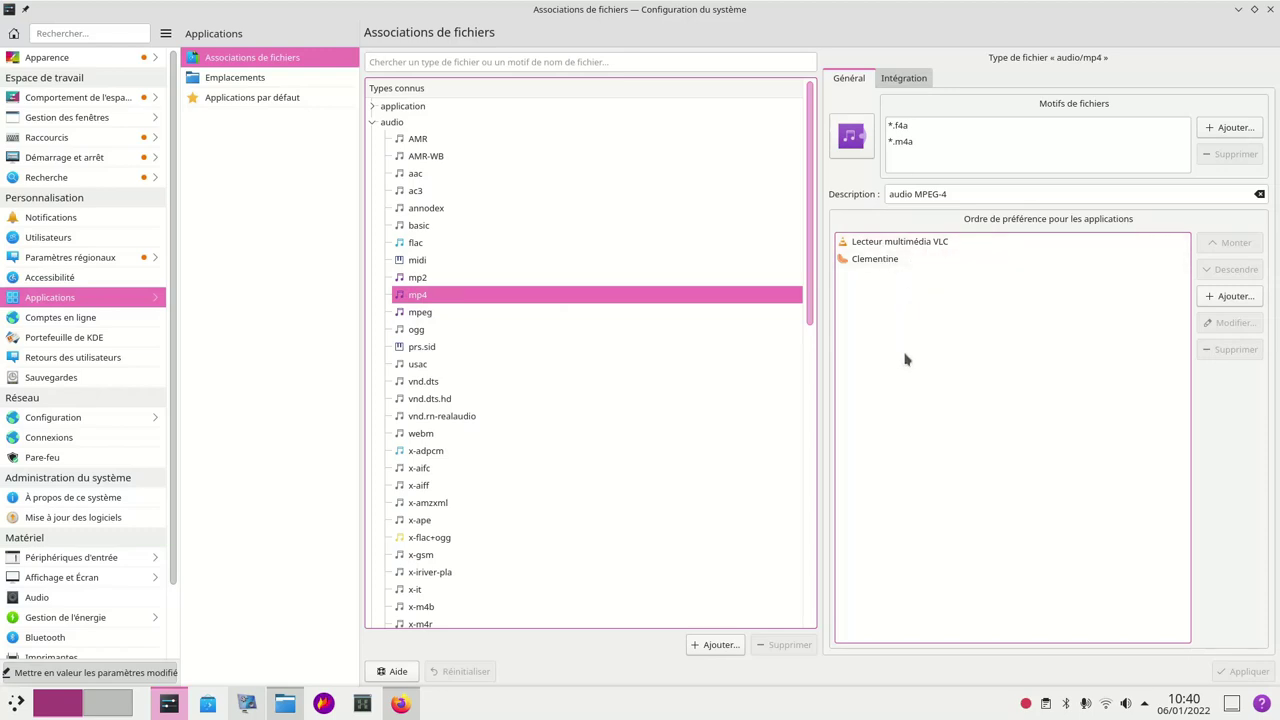
pyautogui.click(224, 80)
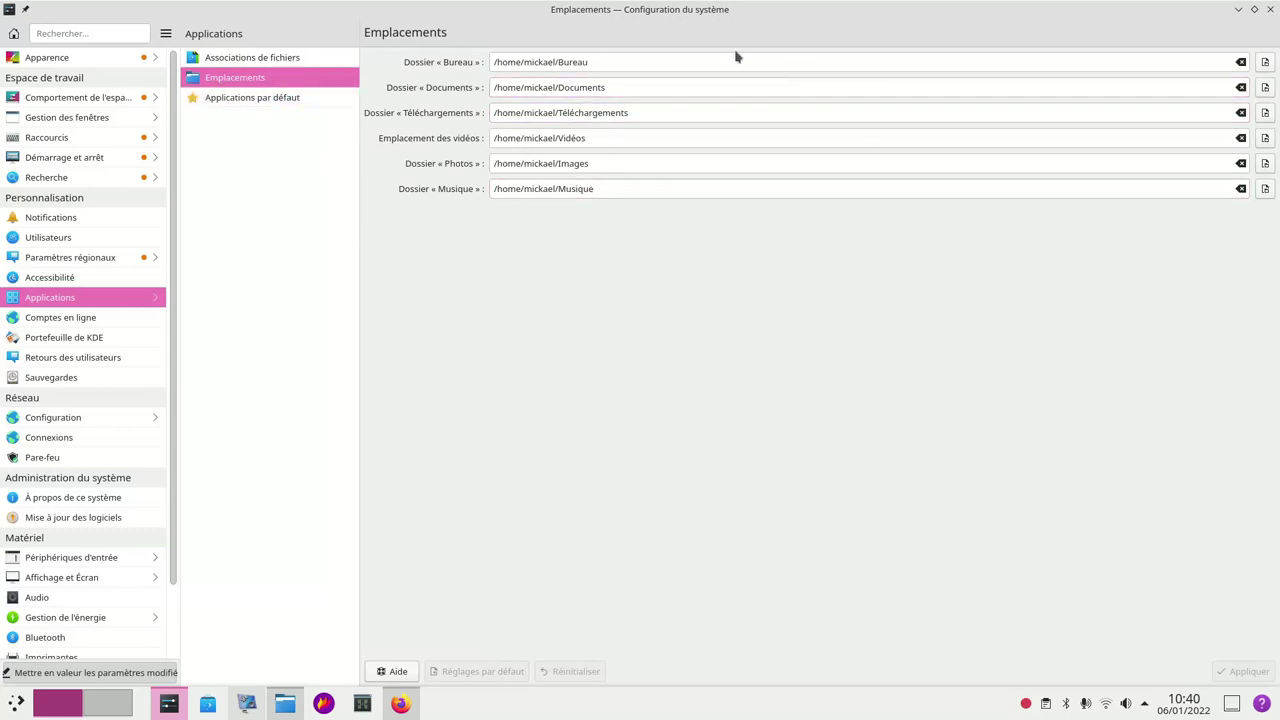
pyautogui.click(252, 102)
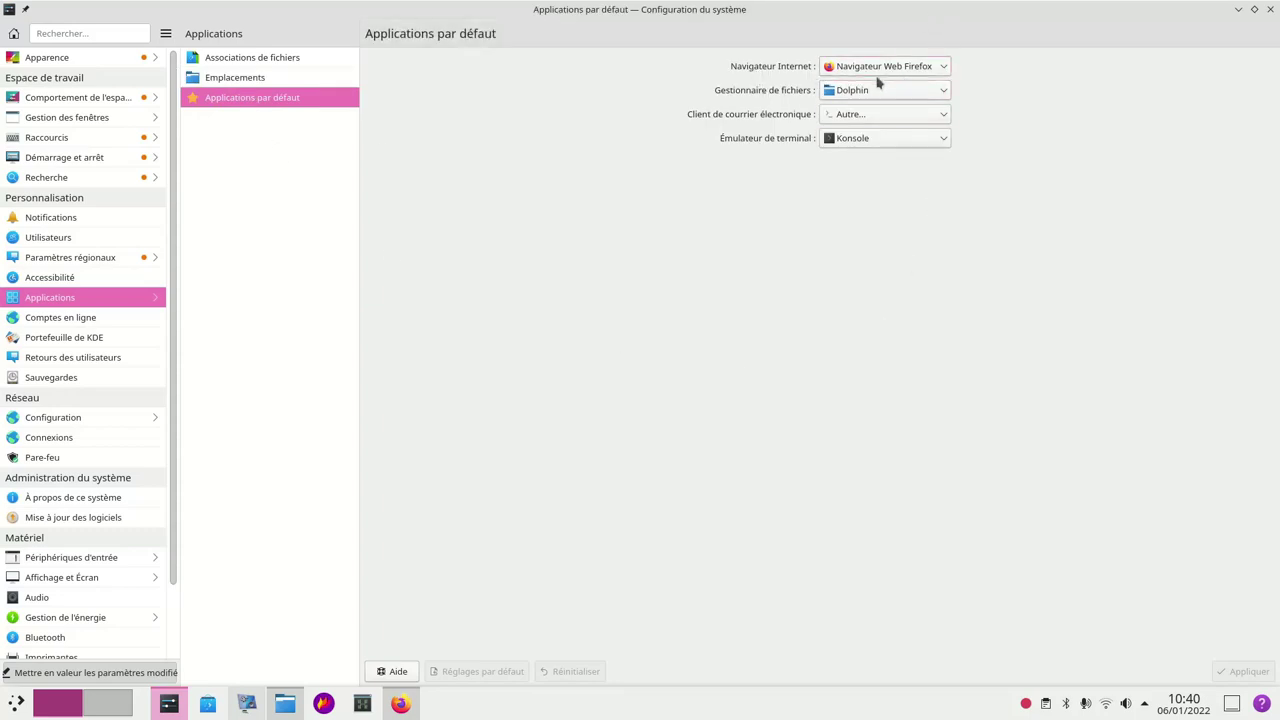
# Tile the system settings on the left half of the screen and the Dolphin file manager on the right half.
pyautogui.moveTo(895, 18); pyautogui.dragTo(2, 333)
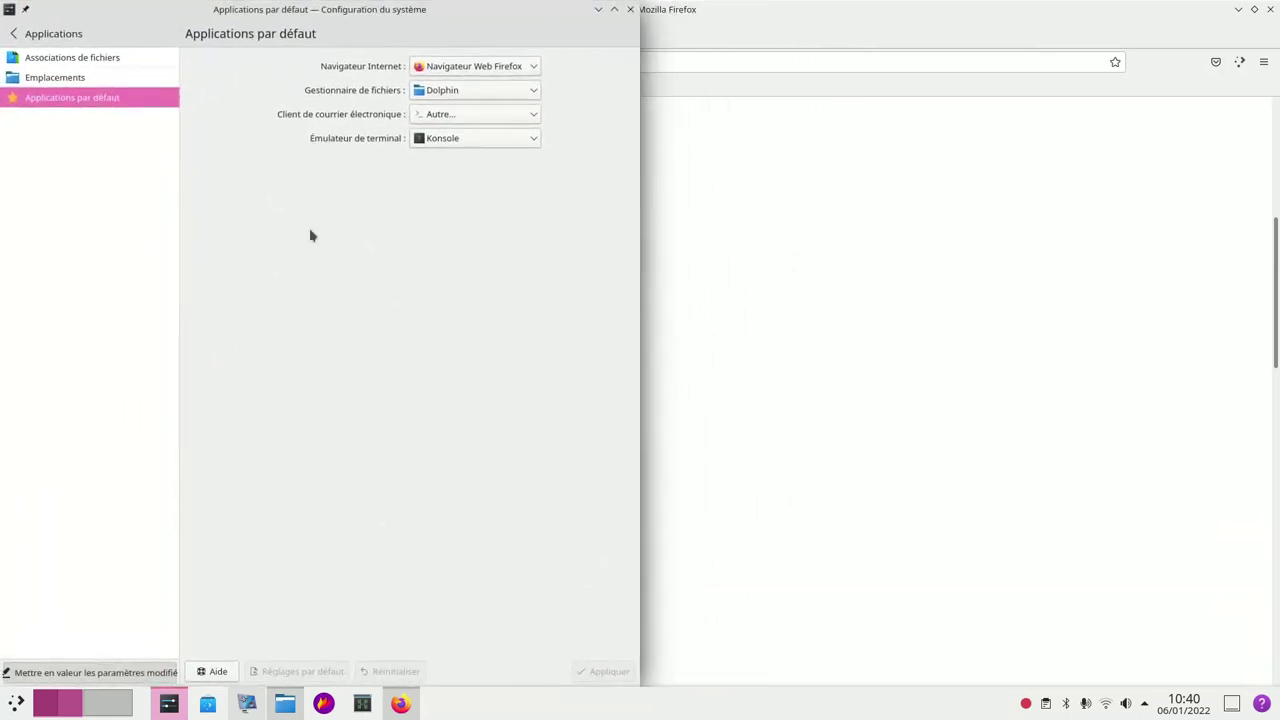
pyautogui.click(286, 707)
pyautogui.moveTo(725, 17); pyautogui.dragTo(1274, 257)
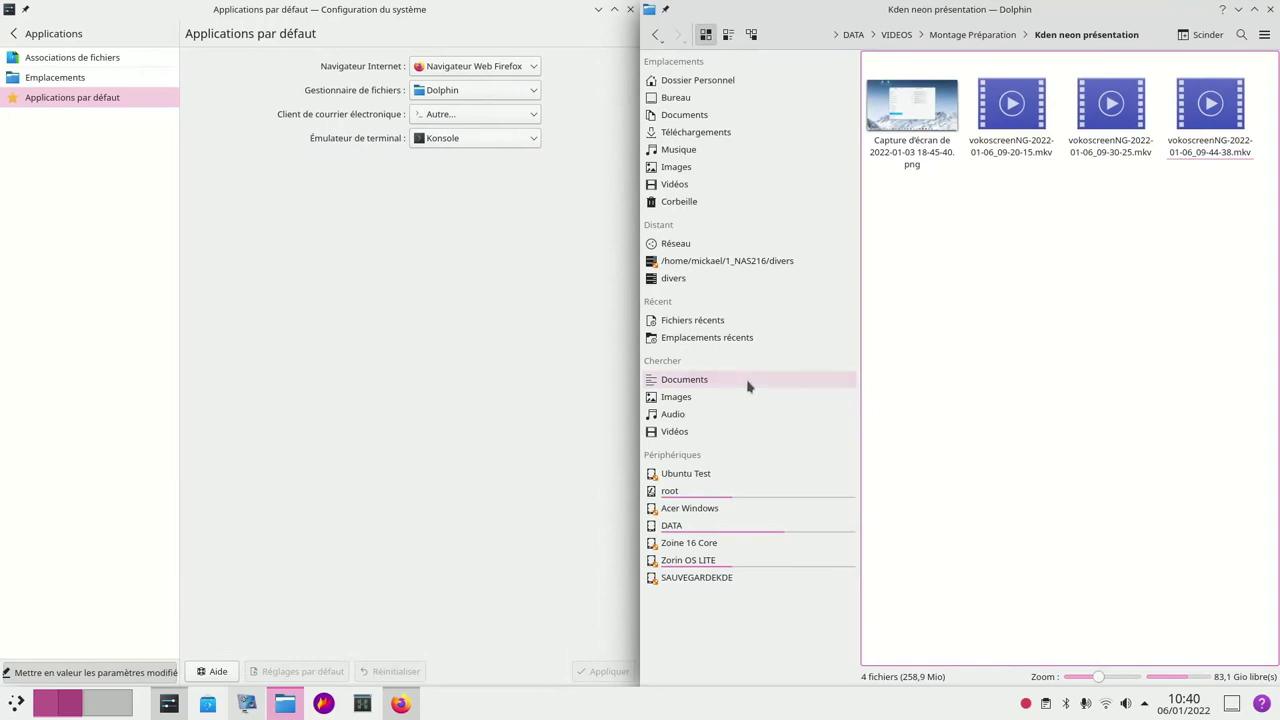
pyautogui.click(686, 169)
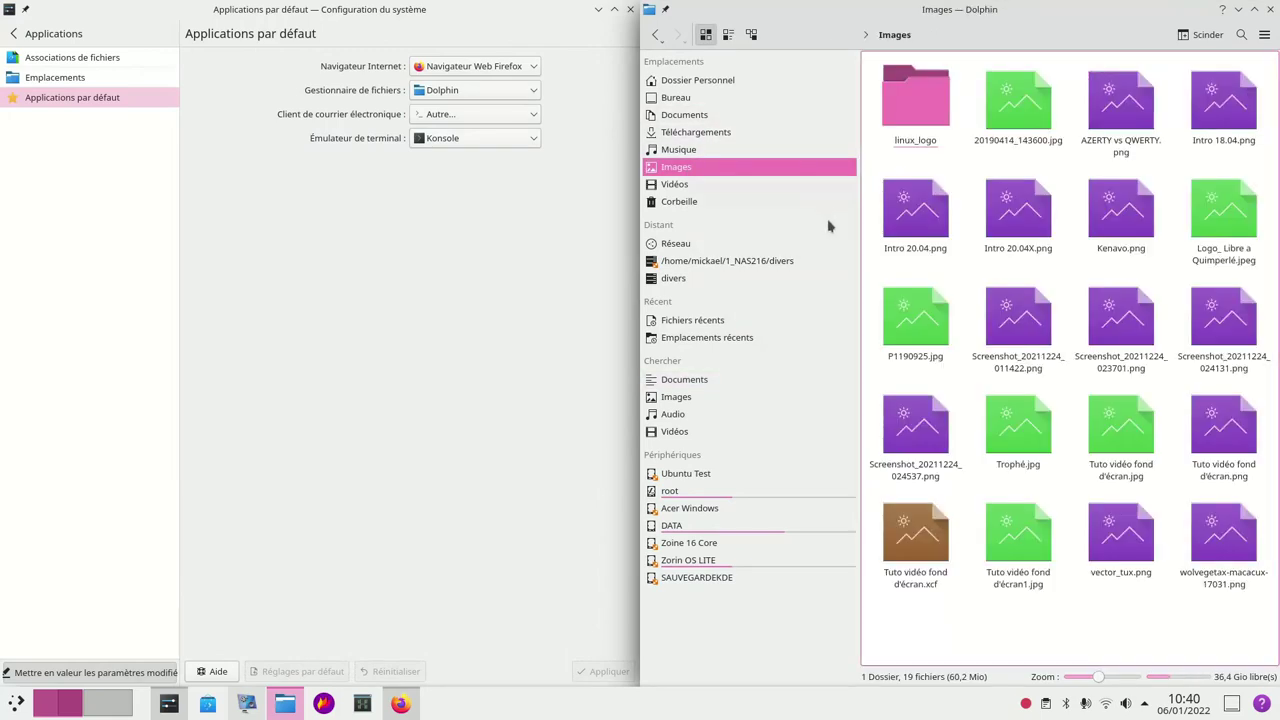
pyautogui.click(700, 97)
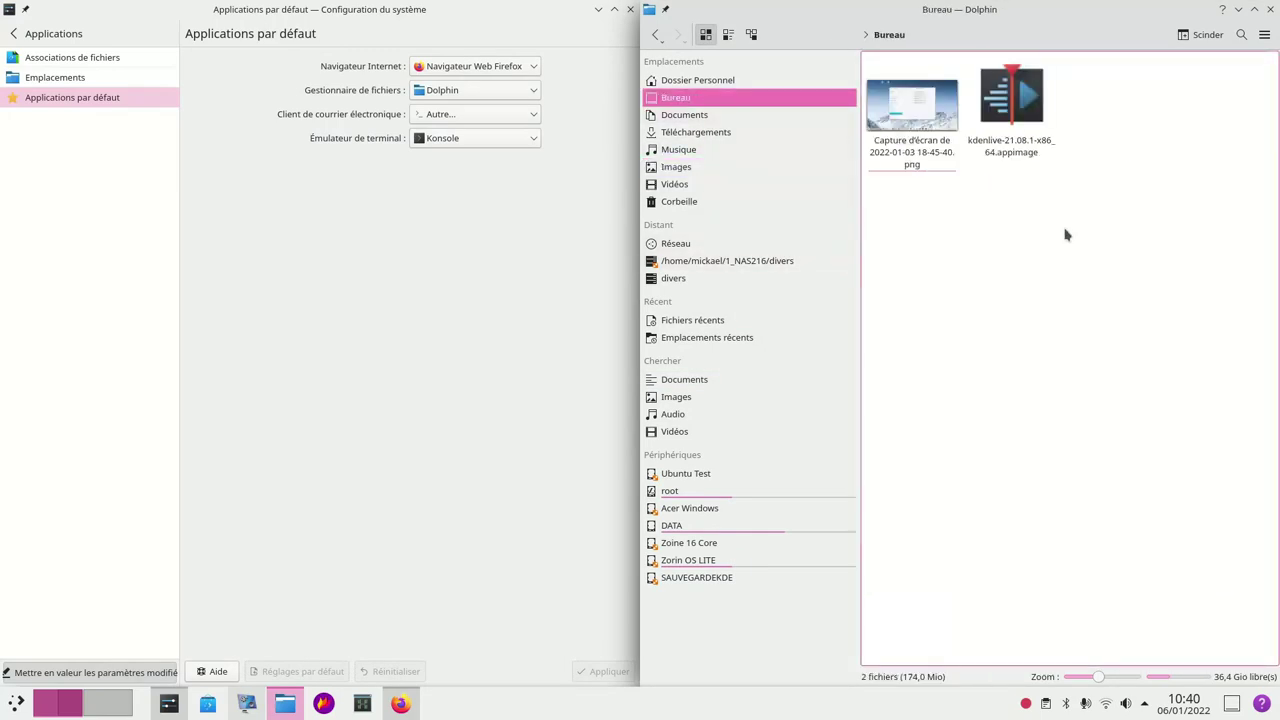
pyautogui.doubleClick(942, 124)
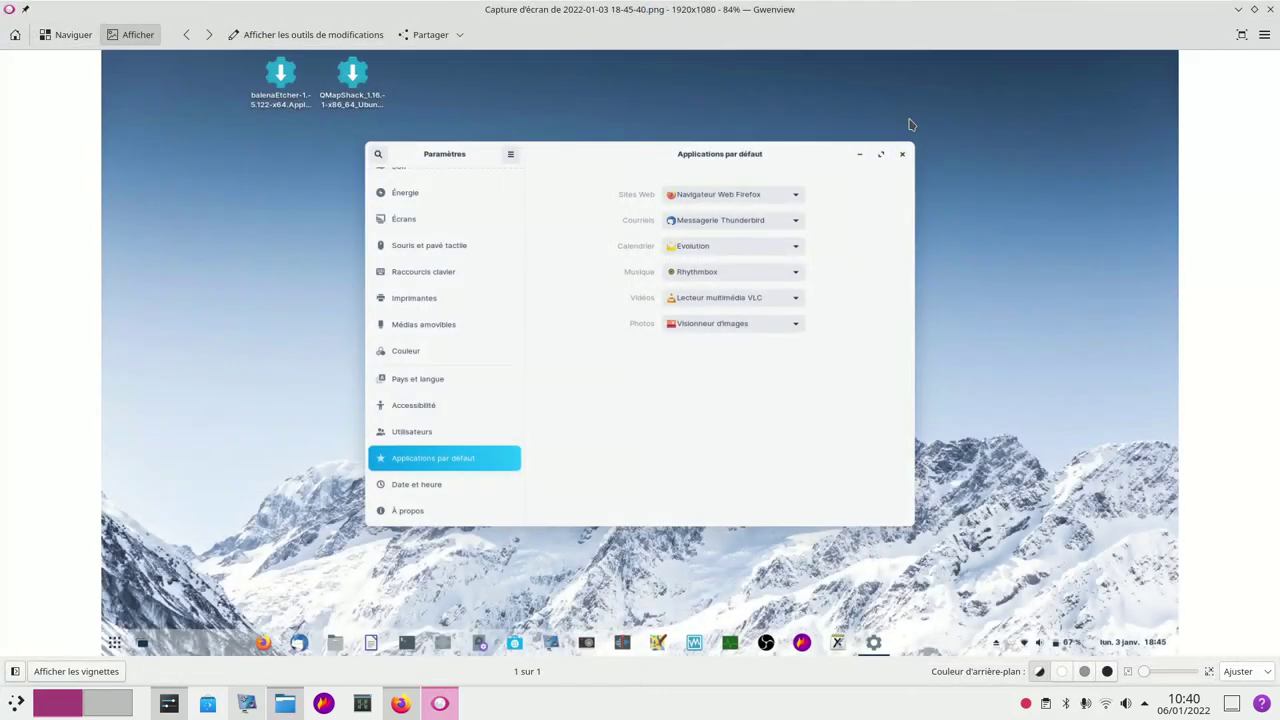
# Tile the image viewer in the upper-right quarter, examine the screenshot's default applications at 100% zoom, and close the viewer.
pyautogui.moveTo(911, 10); pyautogui.dragTo(1278, 2)
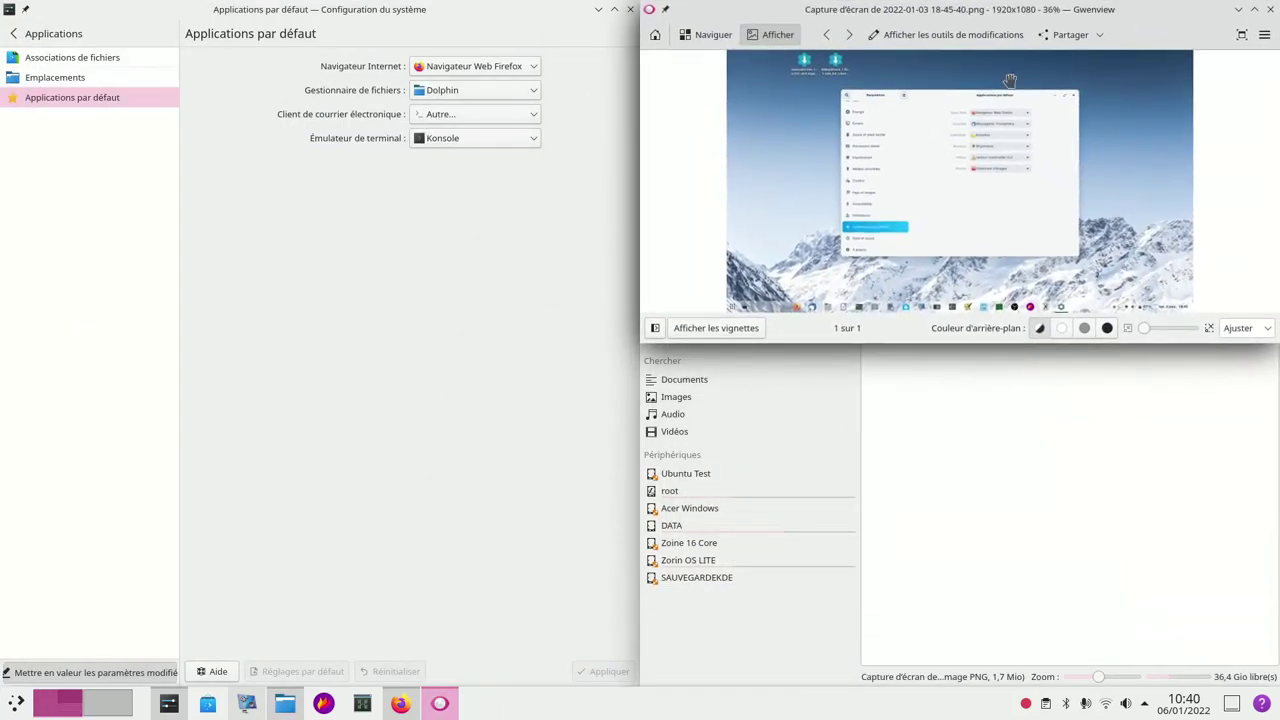
pyautogui.middleClick(981, 145)
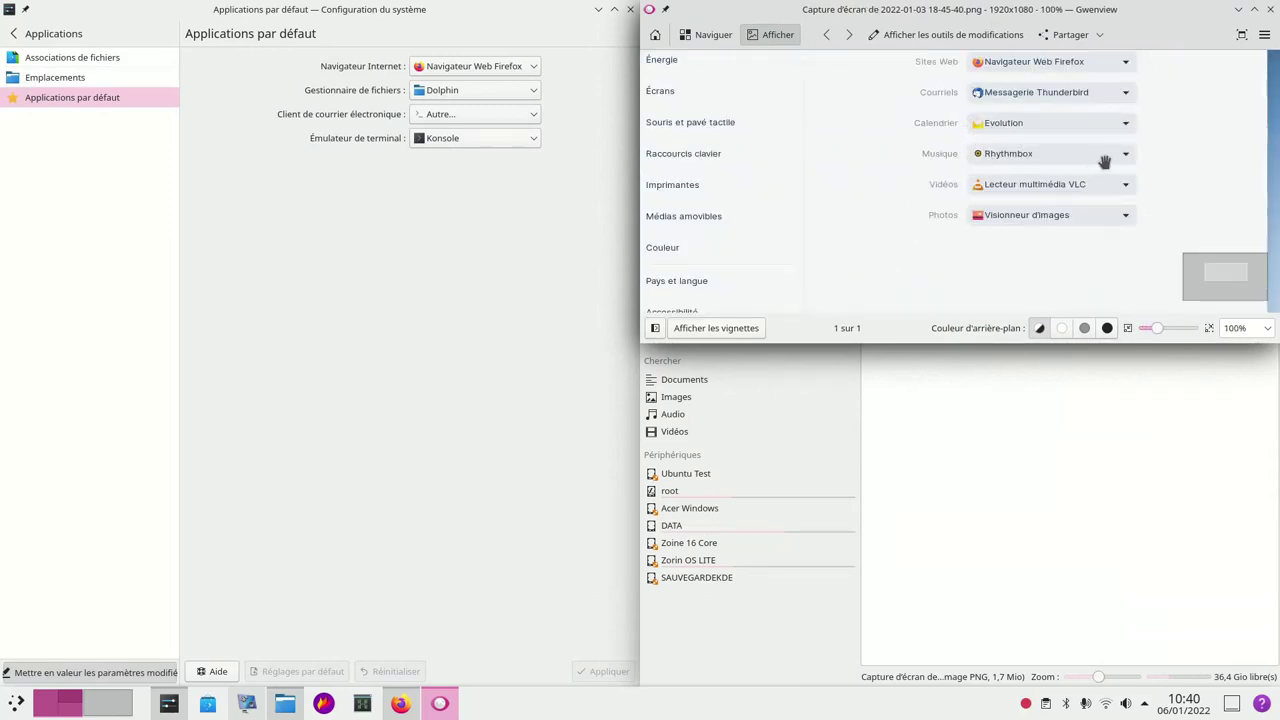
pyautogui.moveTo(1149, 158); pyautogui.dragTo(1137, 212)
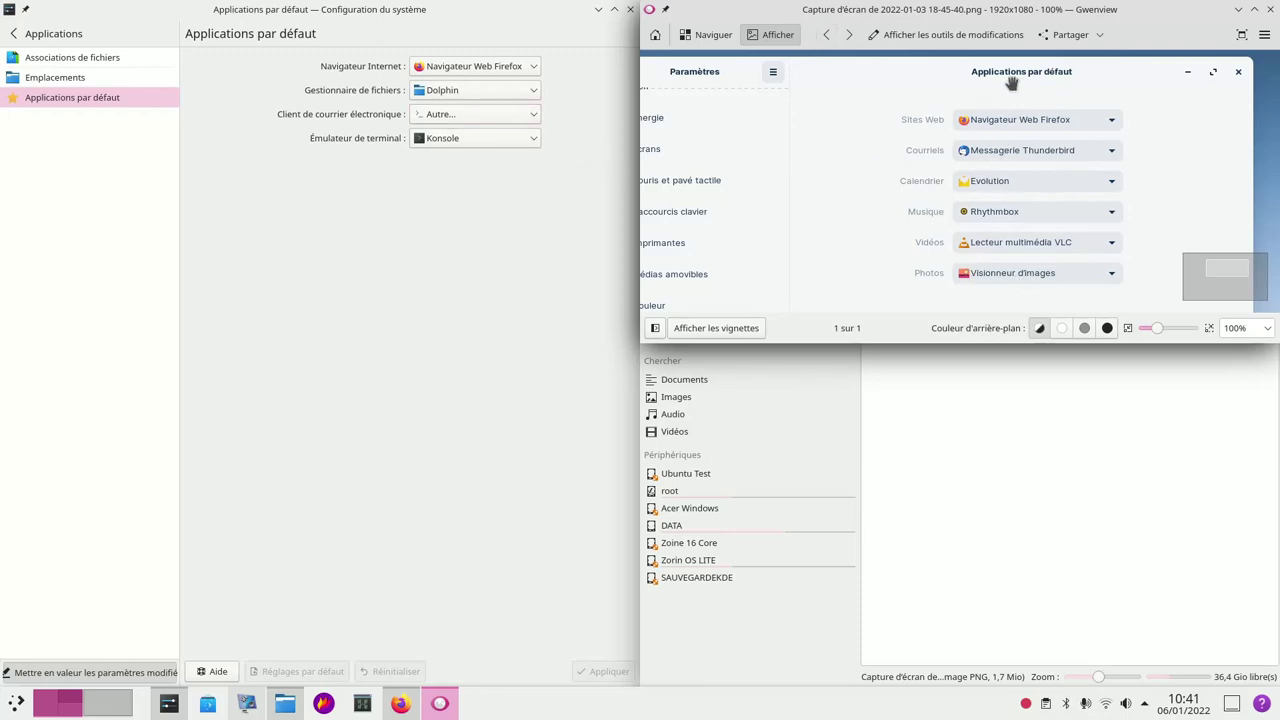
pyautogui.click(1268, 10)
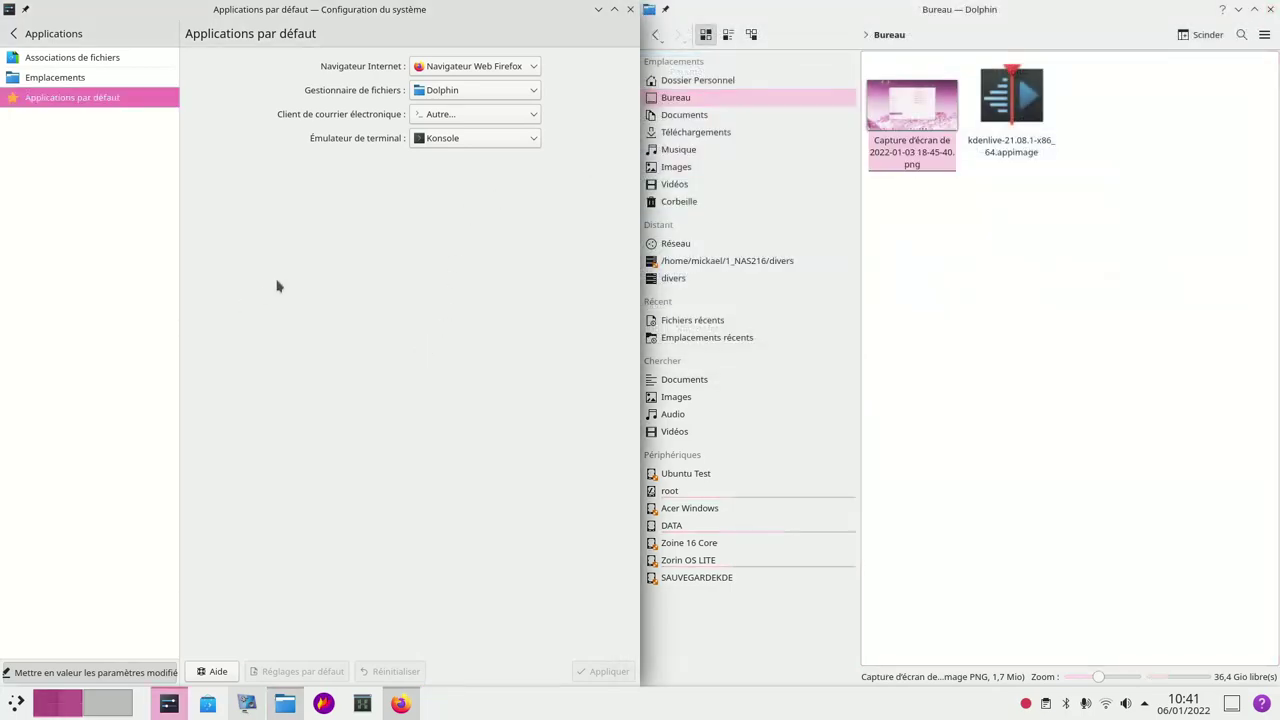
# Open the Comptes en ligne settings and maximize the system settings window.
pyautogui.click(30, 34)
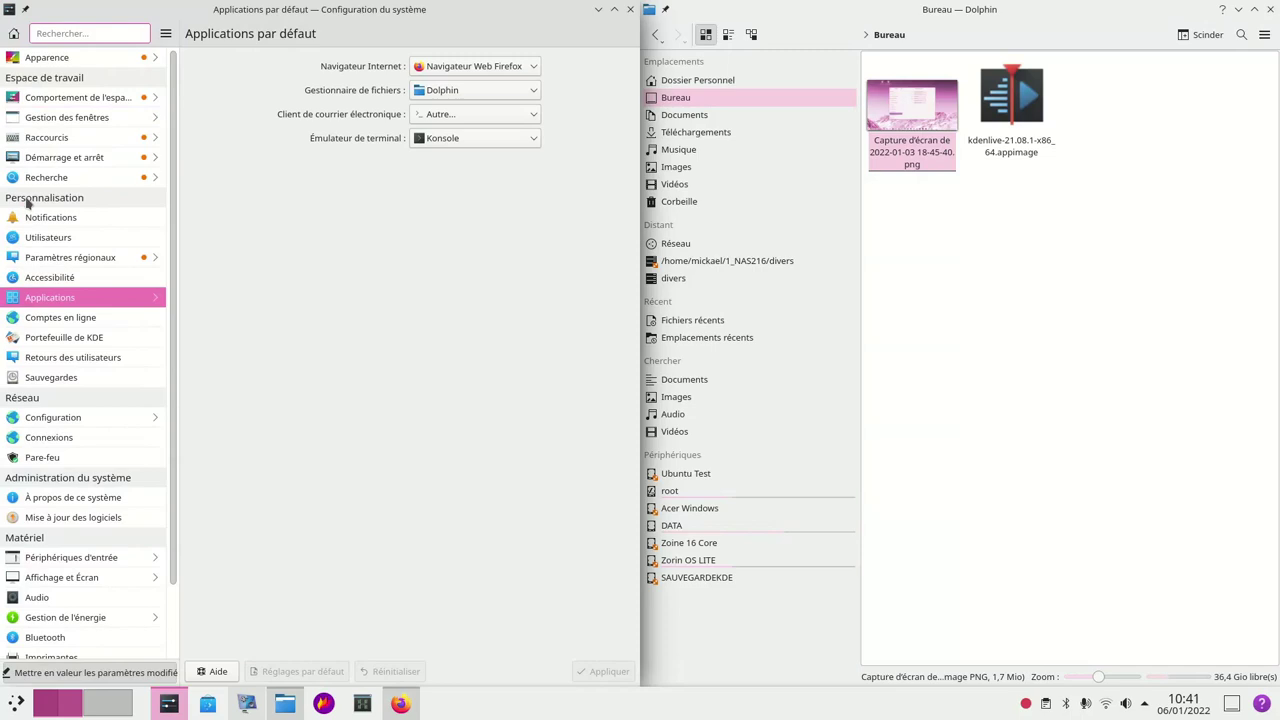
pyautogui.click(42, 318)
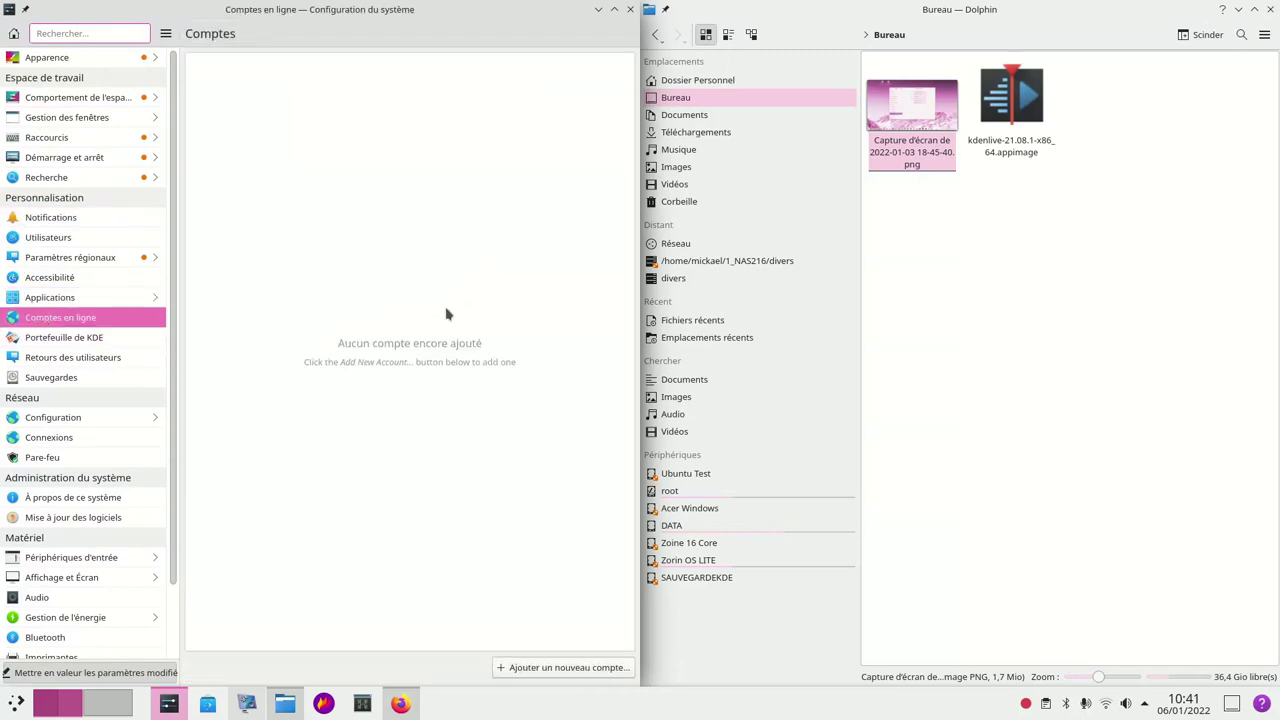
pyautogui.click(614, 9)
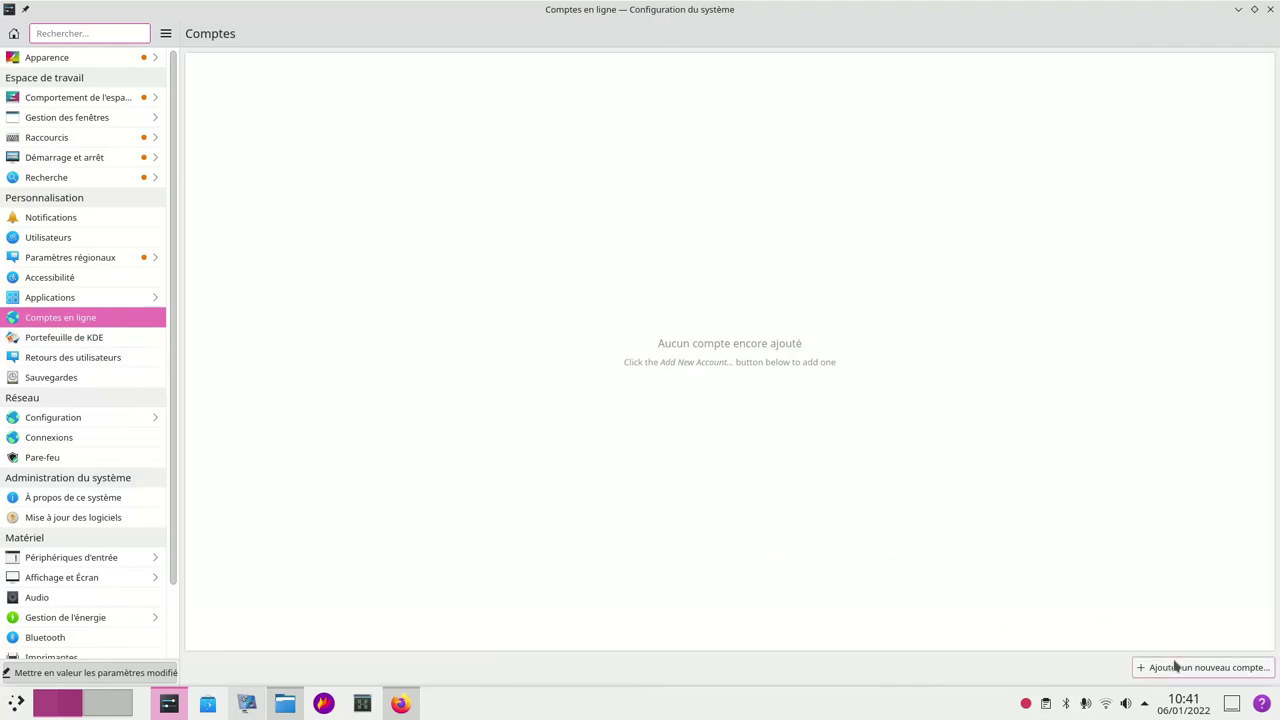
# View the access control settings of Portefeuille de KDE and the Retours des utilisateurs page.
pyautogui.click(90, 338)
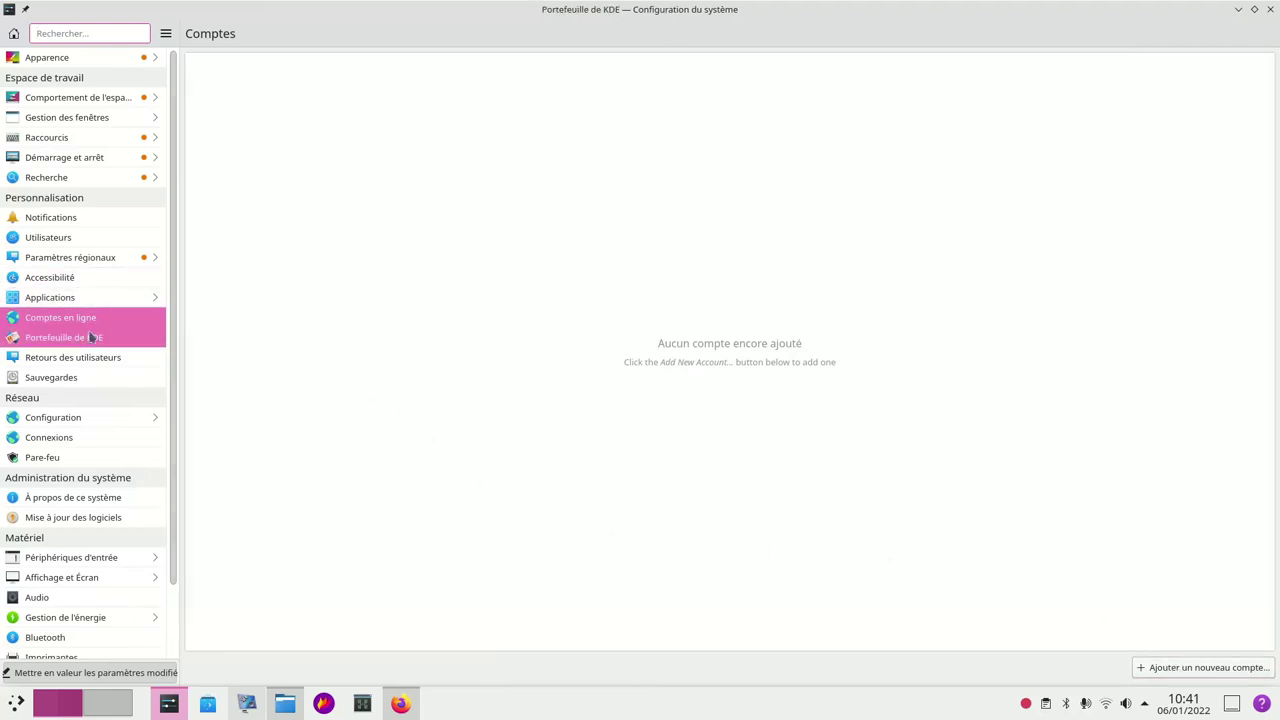
pyautogui.click(380, 62)
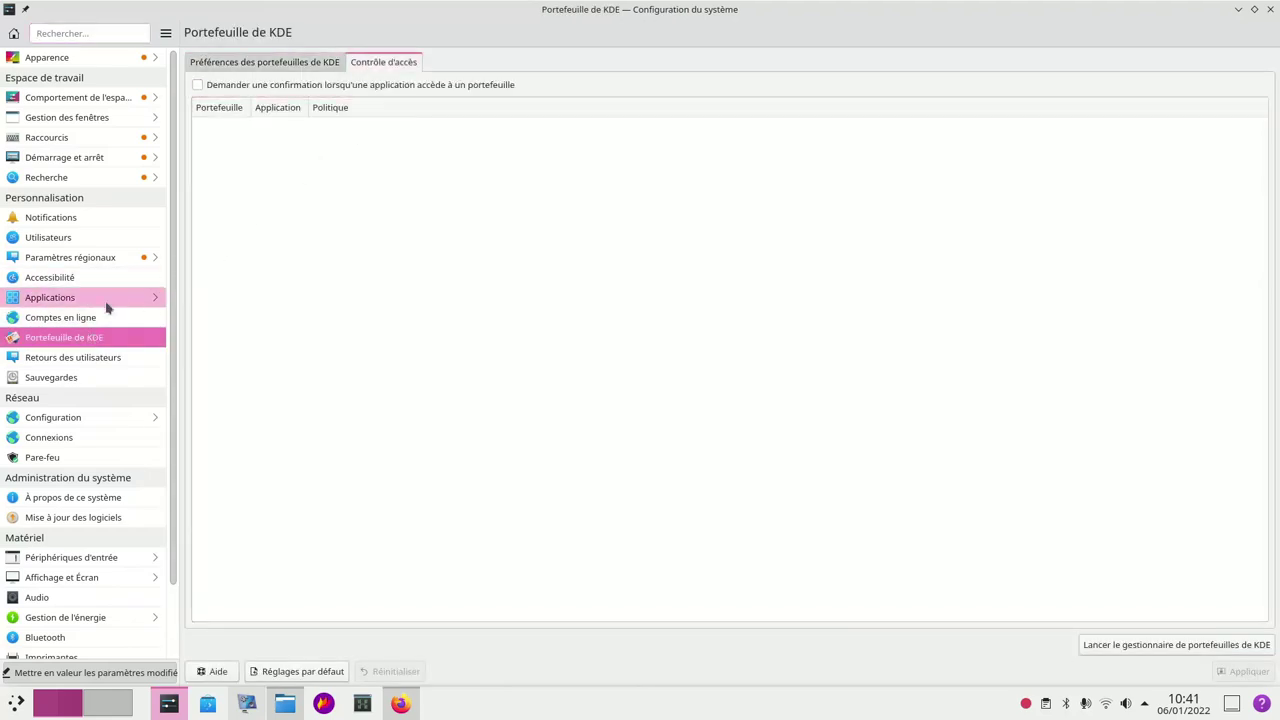
pyautogui.click(62, 359)
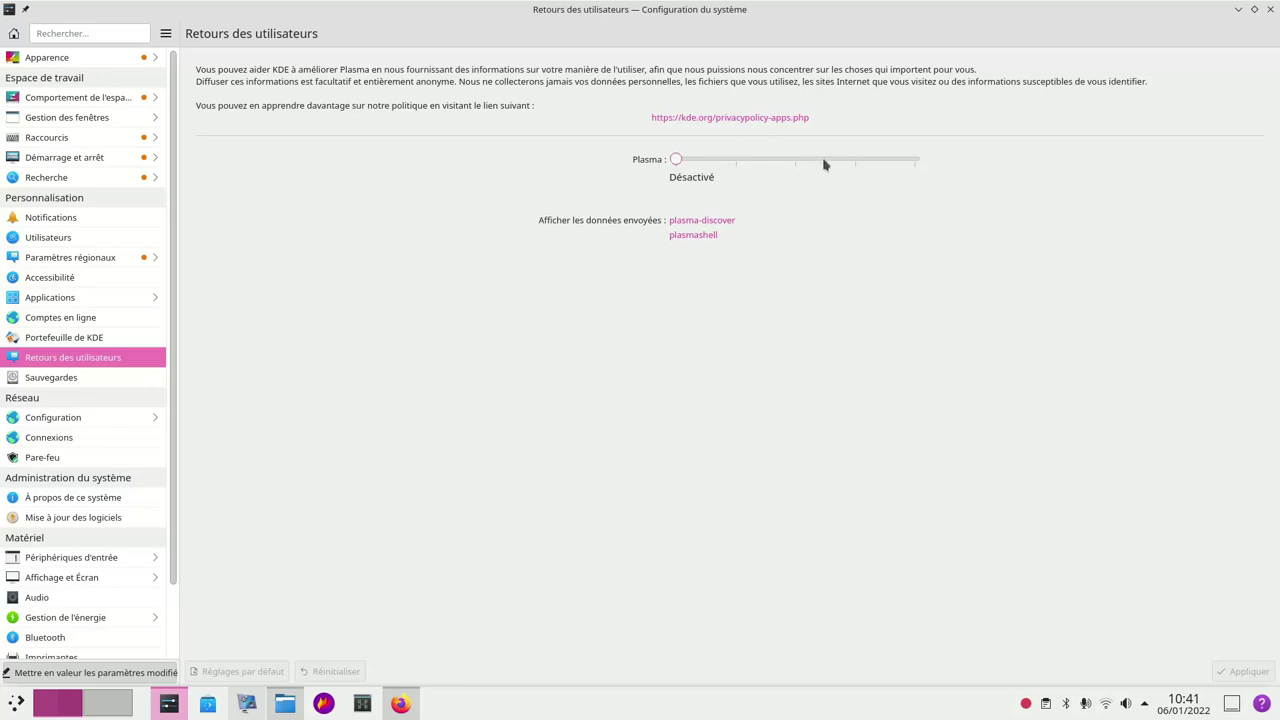
# In the Sauvegardes settings, open the configuration of Plan de sauvegarde 2 and view its backup type and source folders.
pyautogui.click(64, 383)
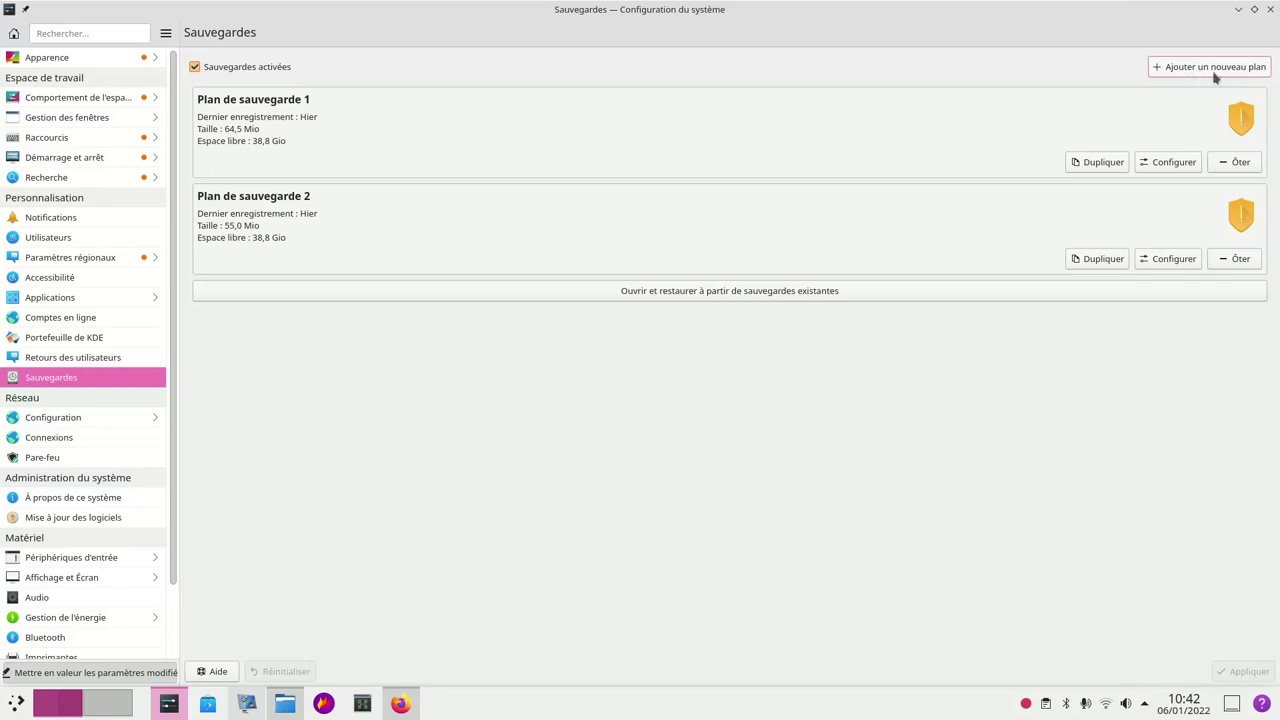
pyautogui.click(1168, 260)
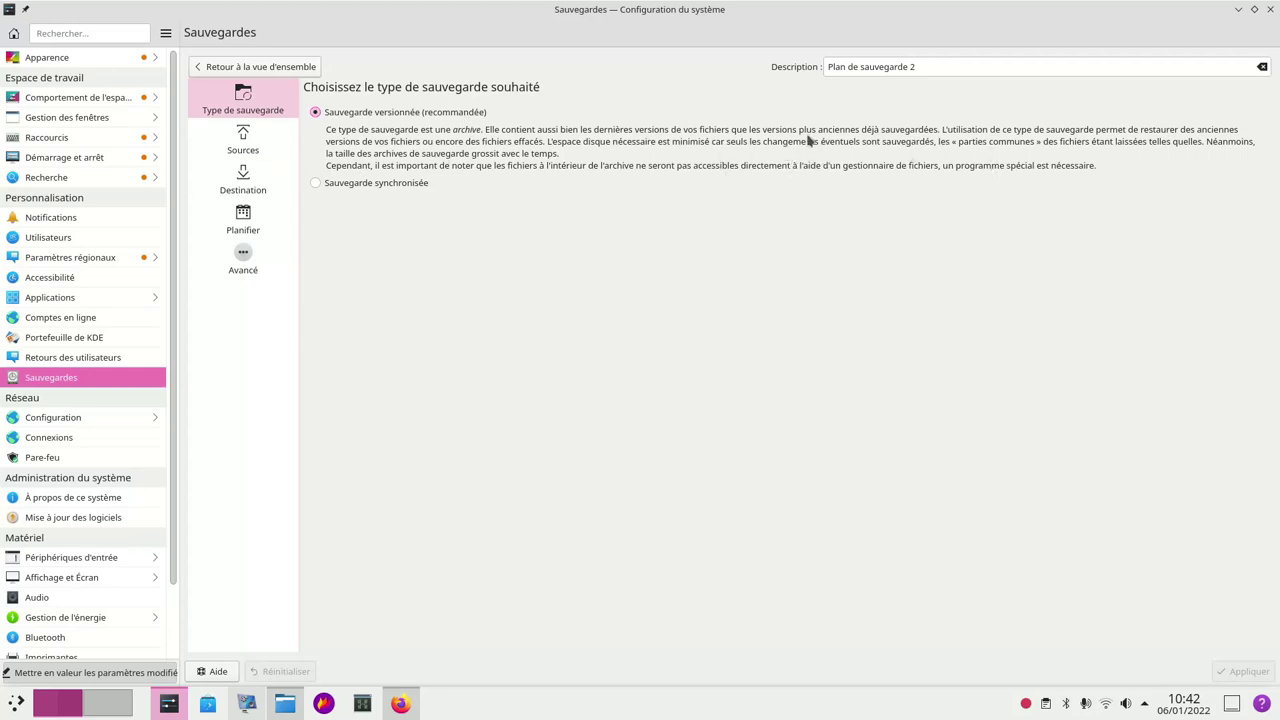
pyautogui.click(257, 148)
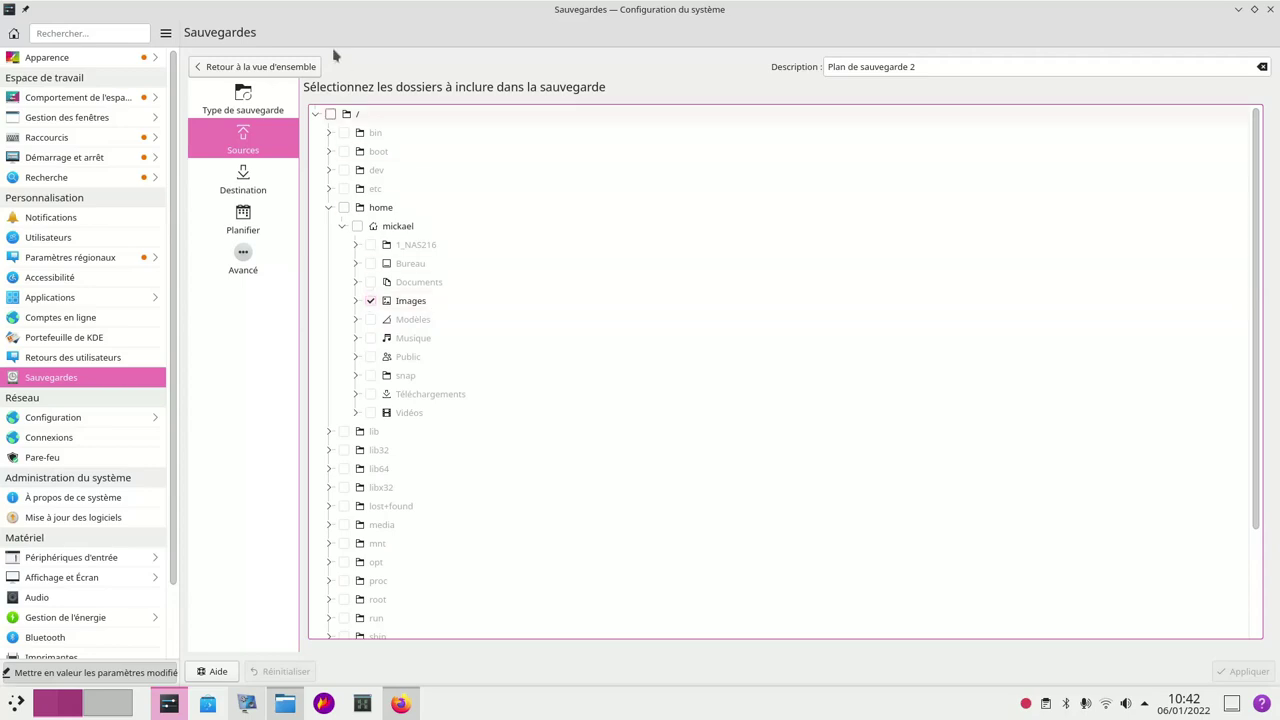
# Set the backup destination of Plan de sauvegarde 2 to Stockage externe.
pyautogui.click(253, 190)
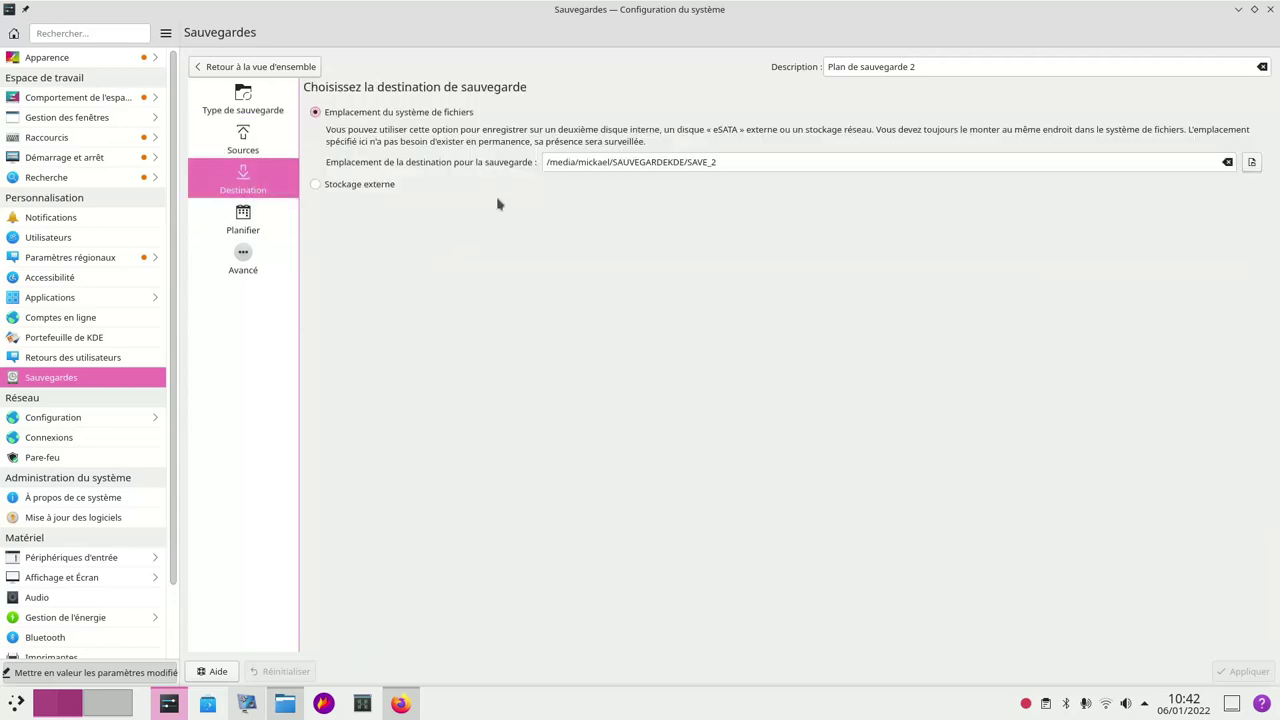
pyautogui.click(577, 163)
pyautogui.click(316, 186)
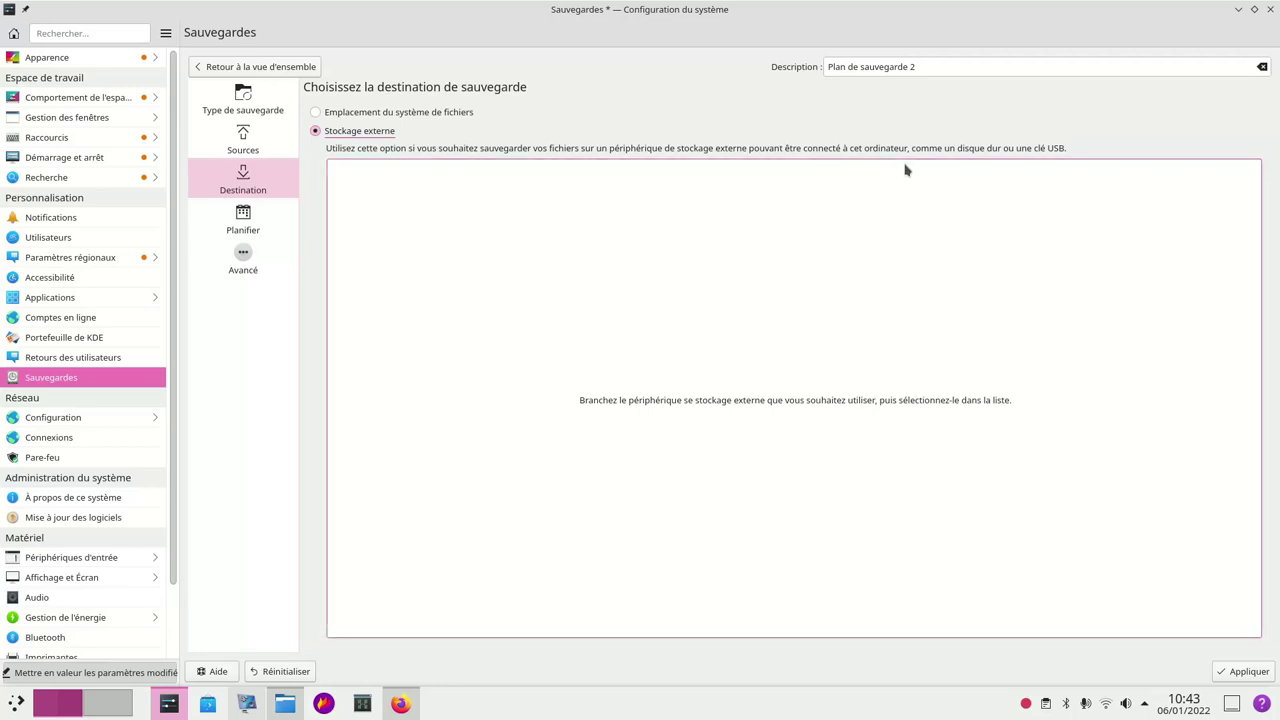
# Set the backup destination of Plan de sauvegarde 2 to Emplacement du système de fichiers and view its schedule and advanced options.
pyautogui.click(317, 114)
pyautogui.click(236, 224)
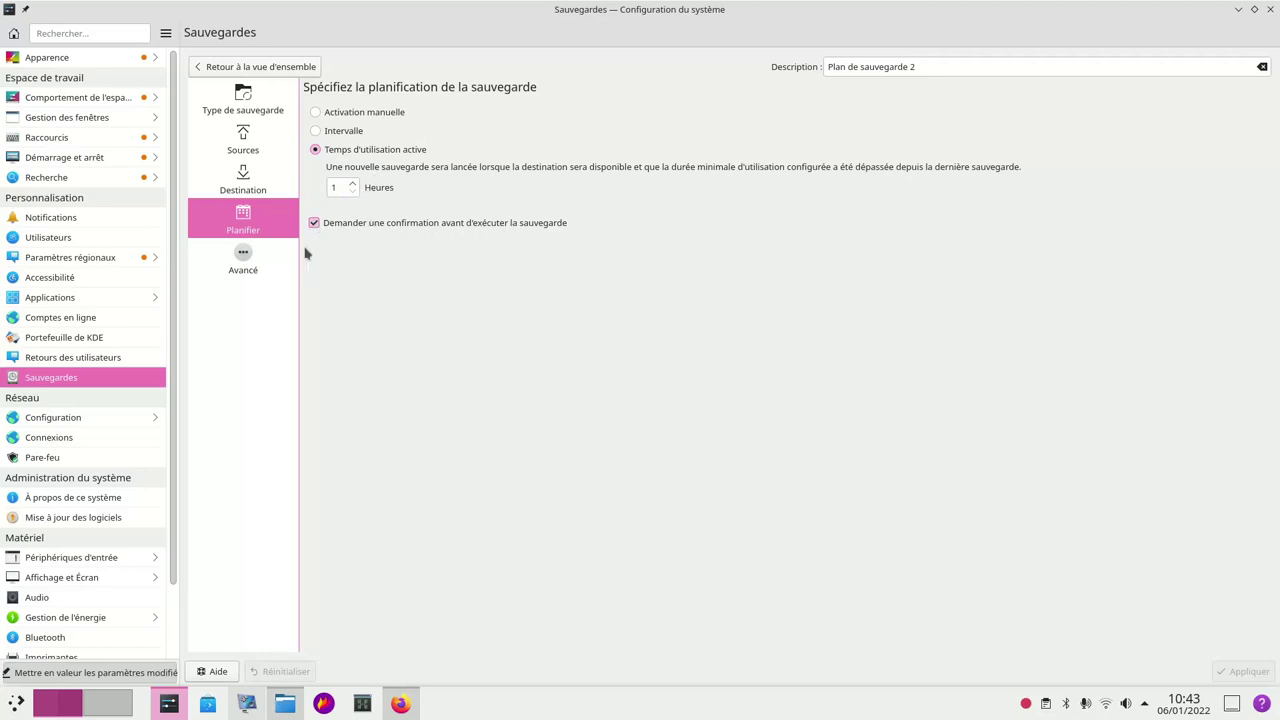
pyautogui.click(251, 258)
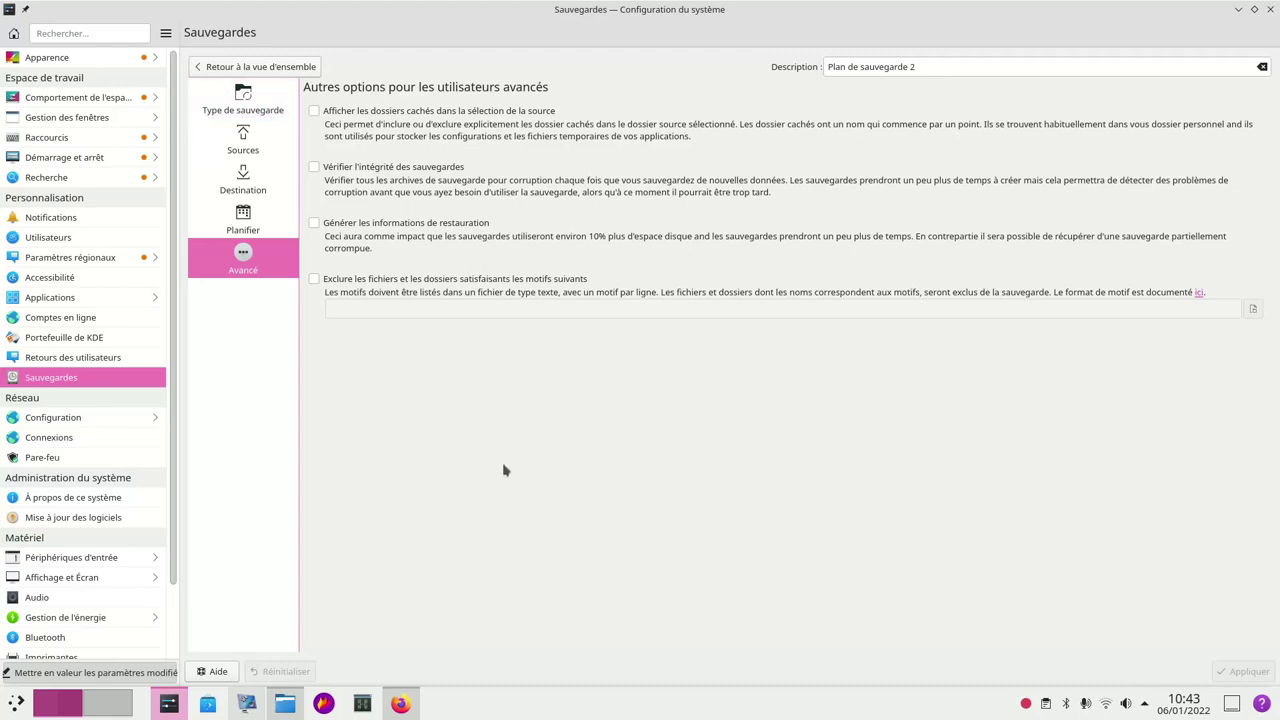
# Switch to Dolphin, run the Plan de sauvegarde 2 backup with the SAUVEGARDEKDE drive open, and view the SAVE_2 folder.
pyautogui.click(281, 710)
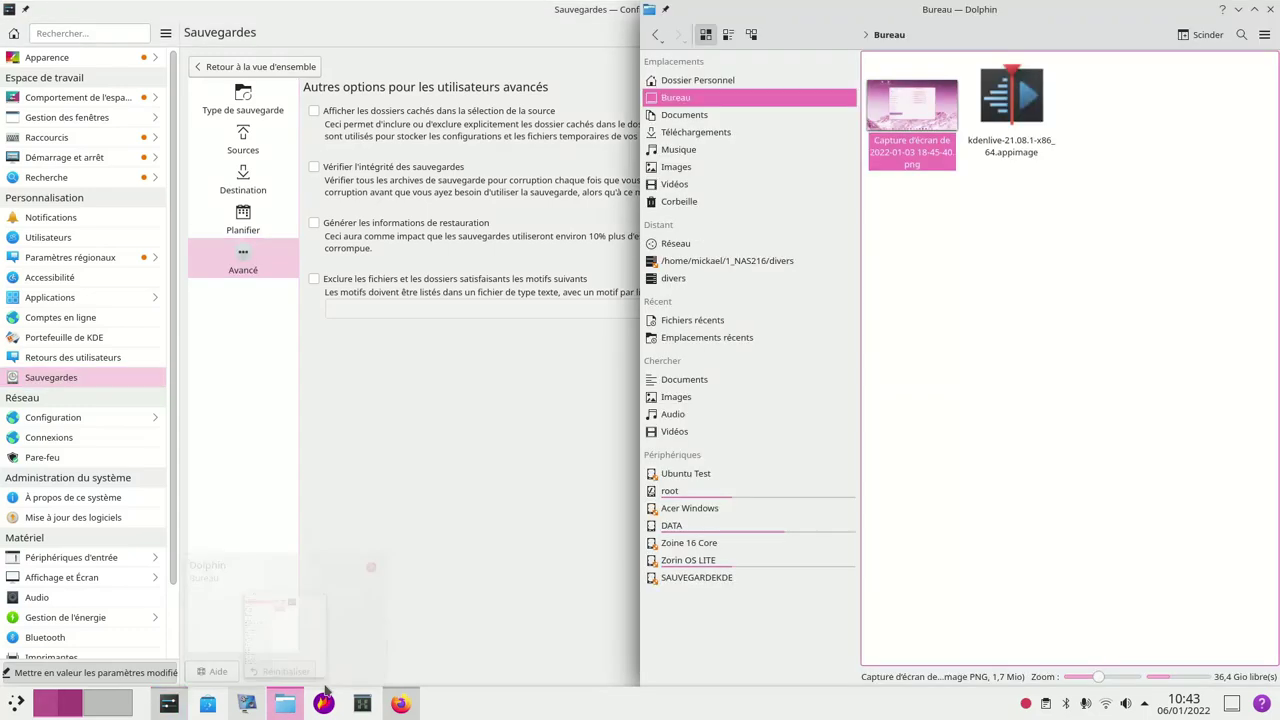
pyautogui.click(698, 578)
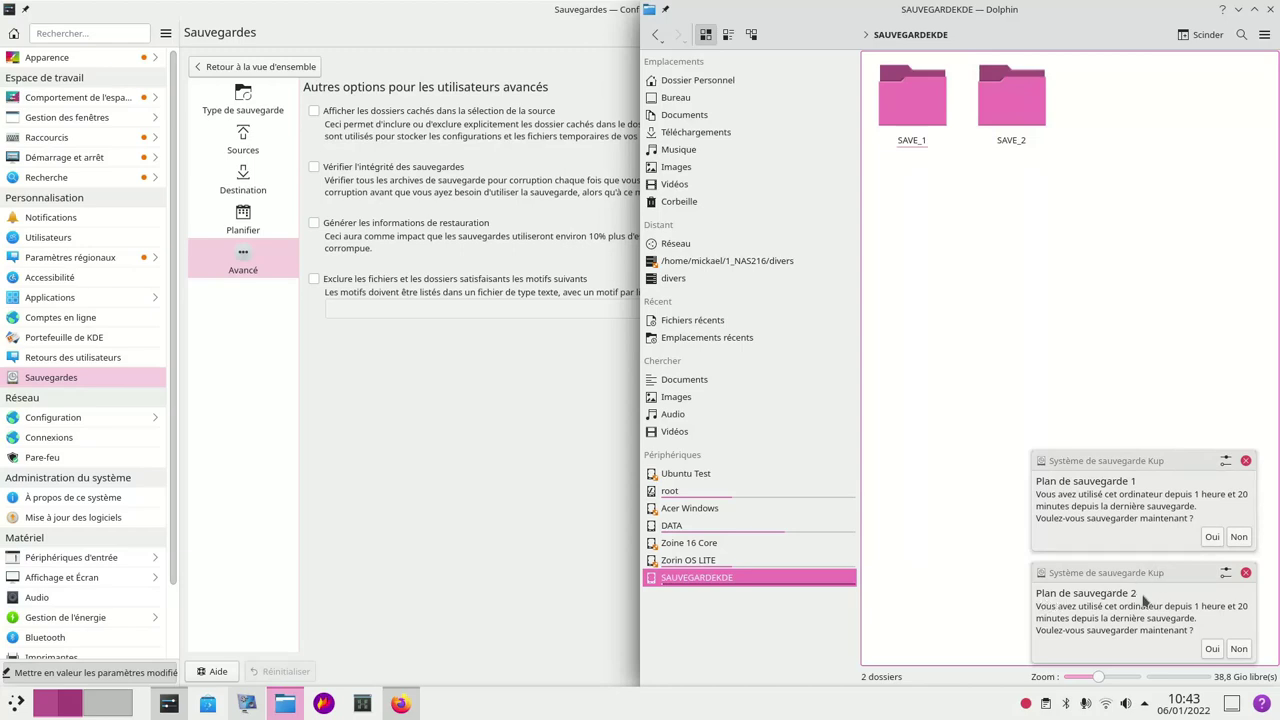
pyautogui.click(1204, 650)
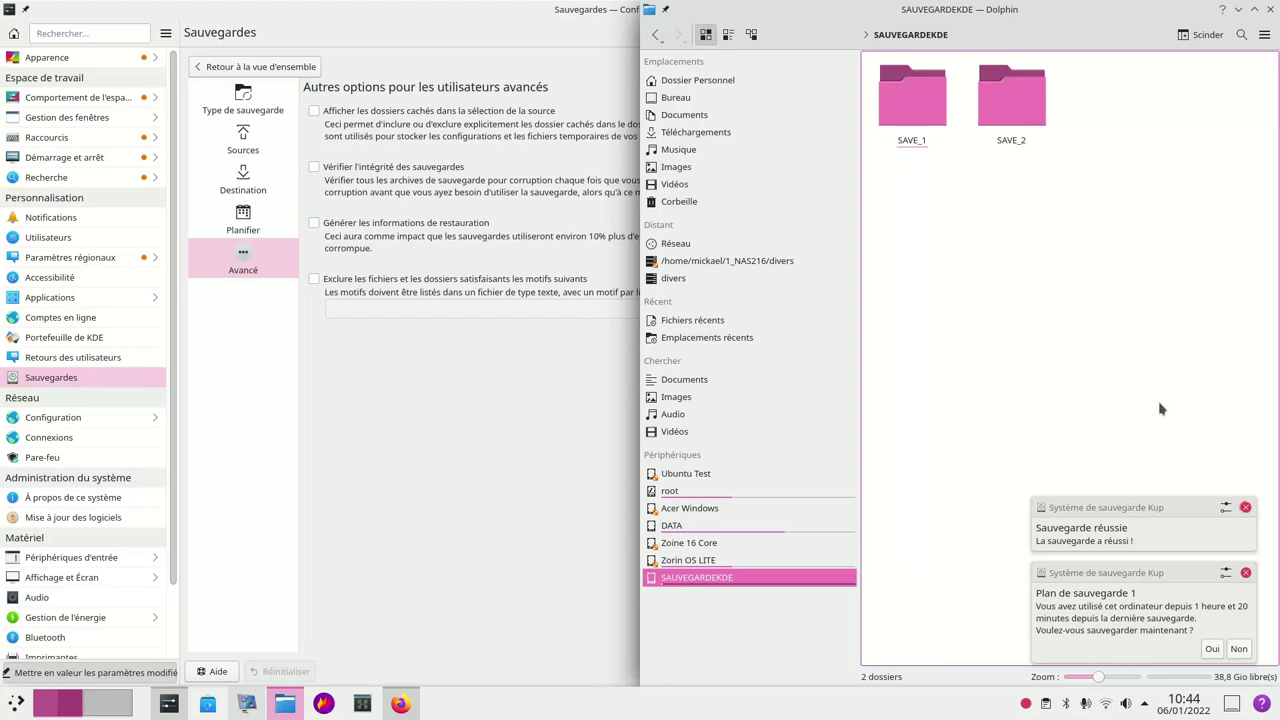
pyautogui.click(1019, 97)
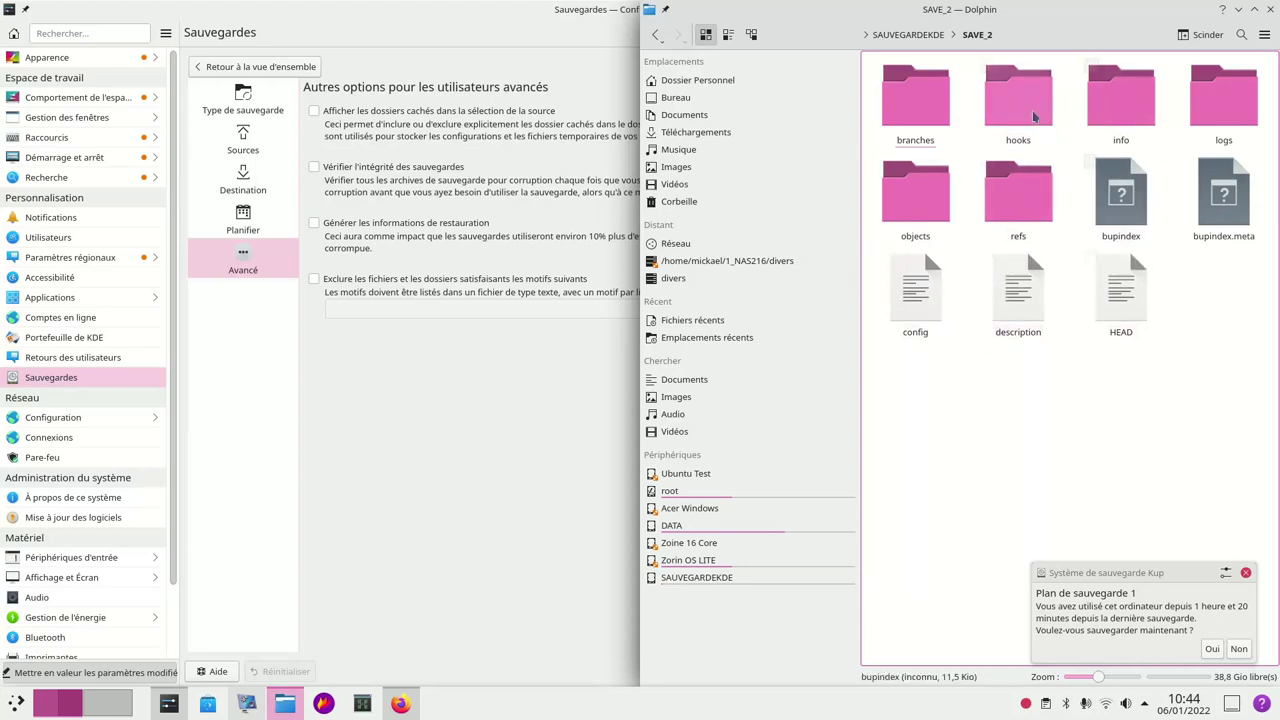
# Review the backup type of Plan de sauvegarde 2 and the type, sources, destination and schedule of Plan de sauvegarde 1.
pyautogui.click(232, 104)
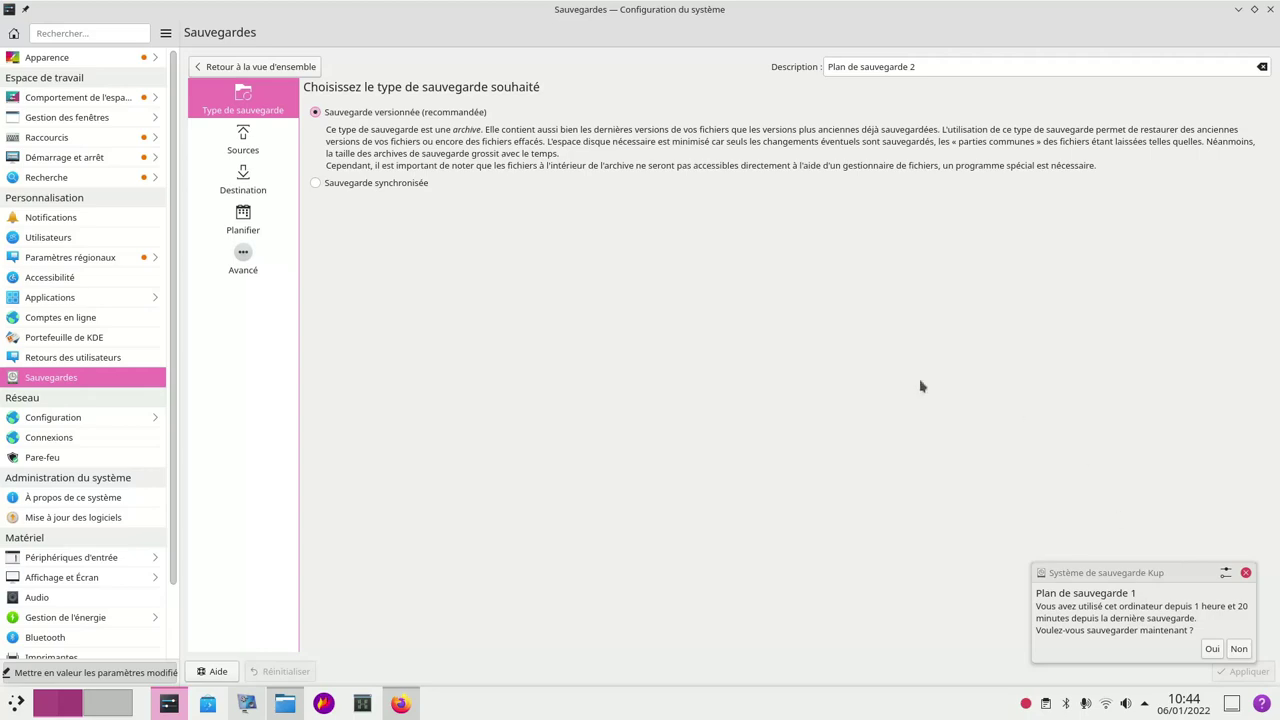
pyautogui.click(265, 68)
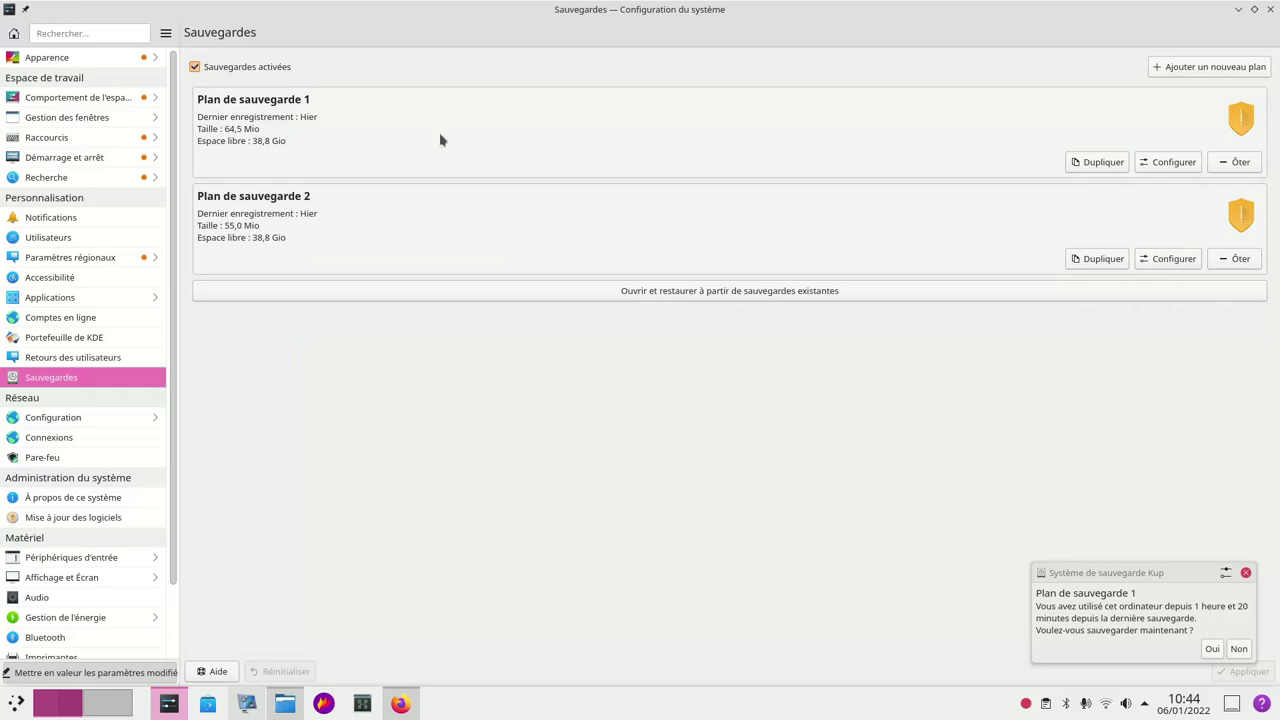
pyautogui.click(1170, 166)
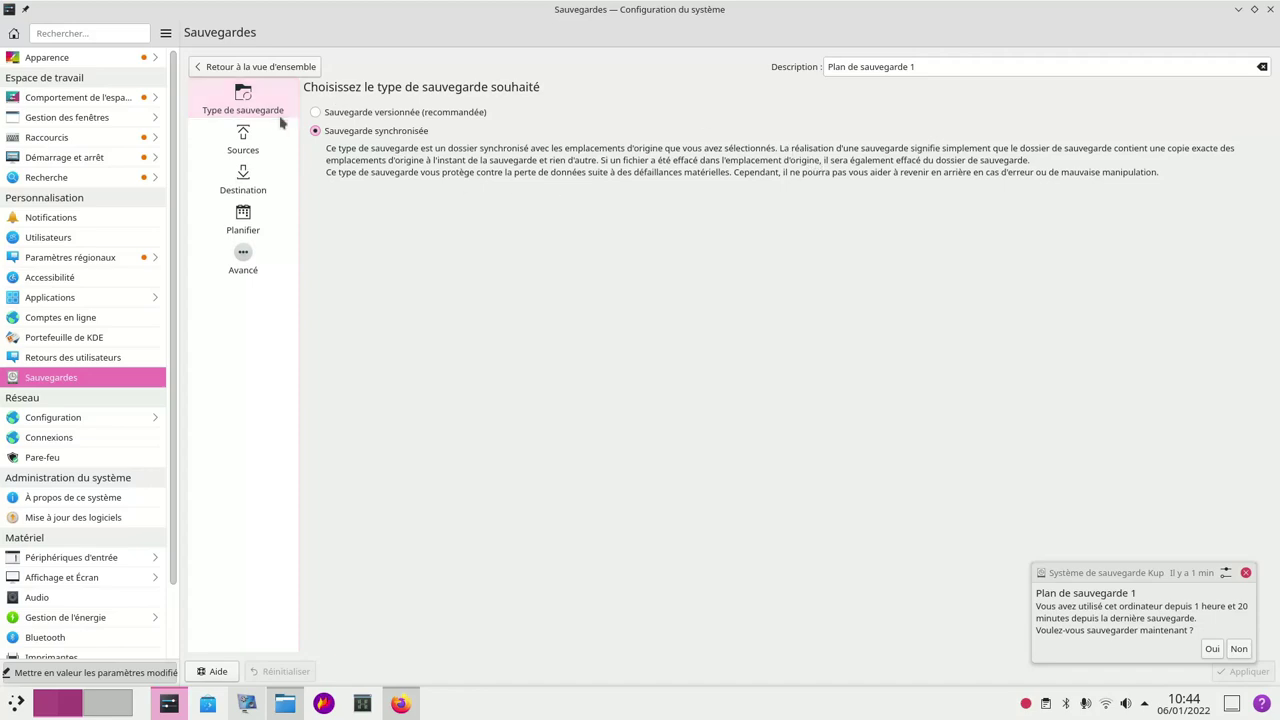
pyautogui.click(230, 147)
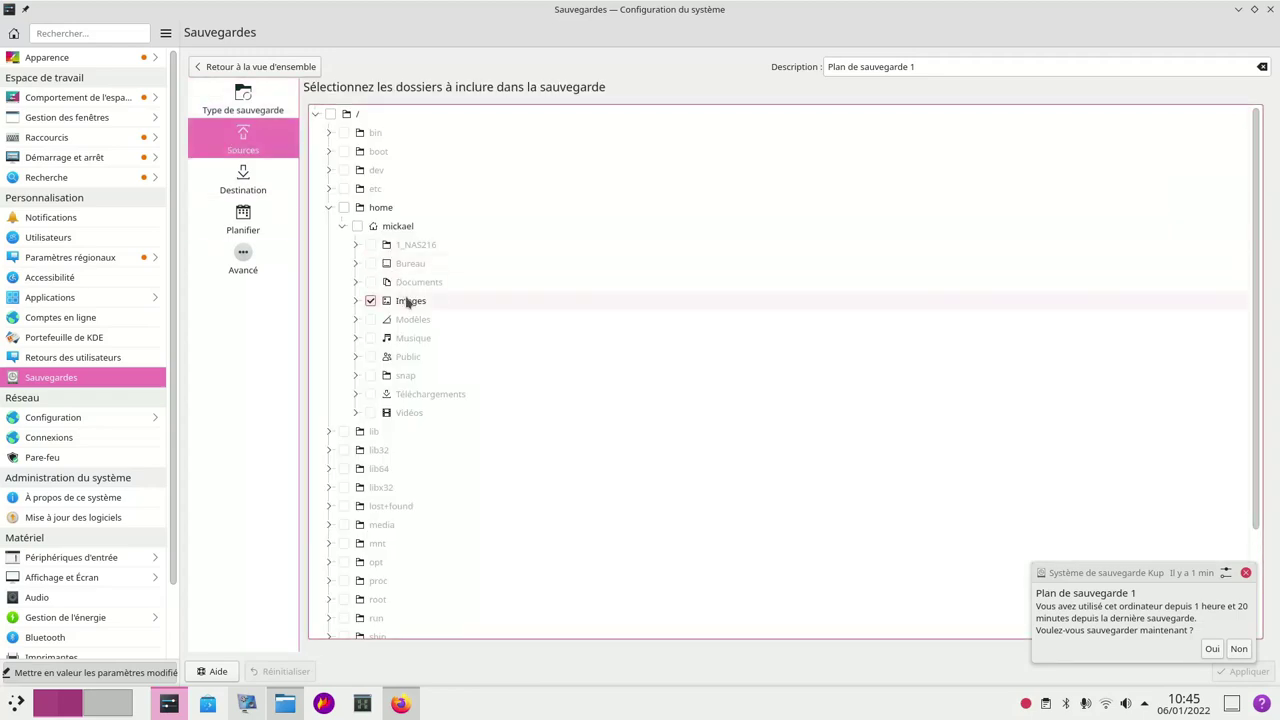
pyautogui.click(261, 195)
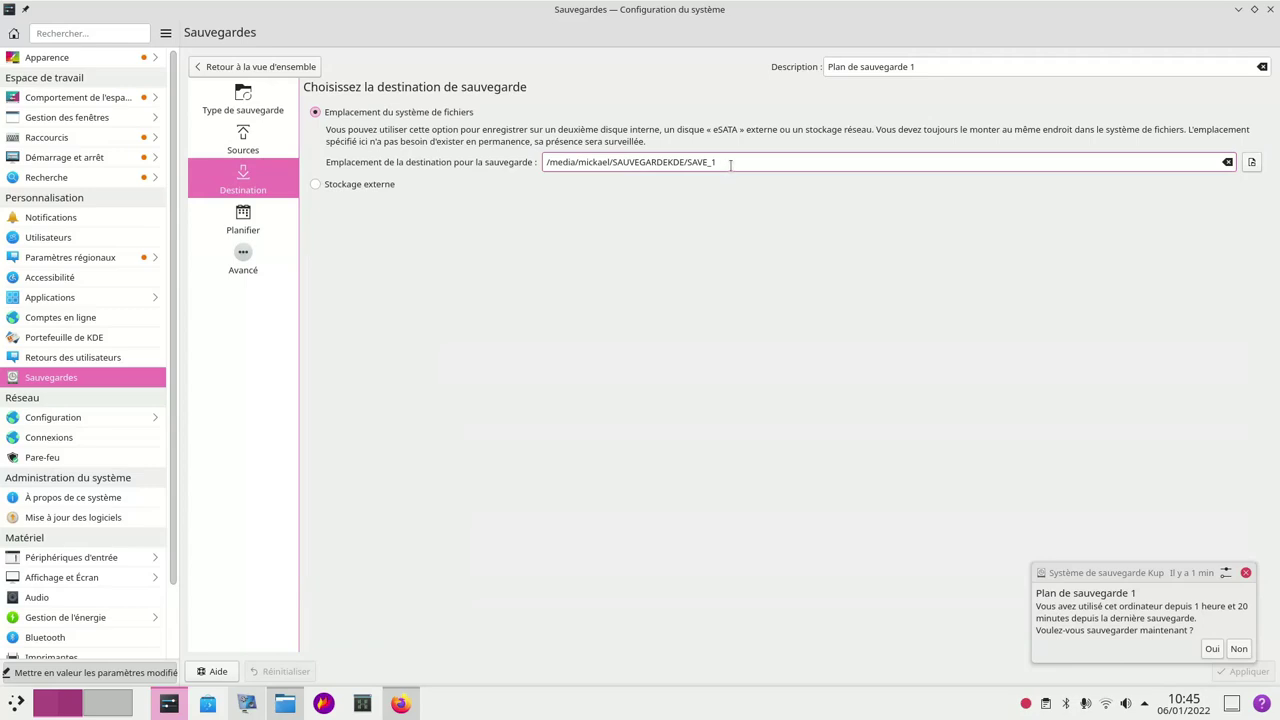
pyautogui.click(266, 218)
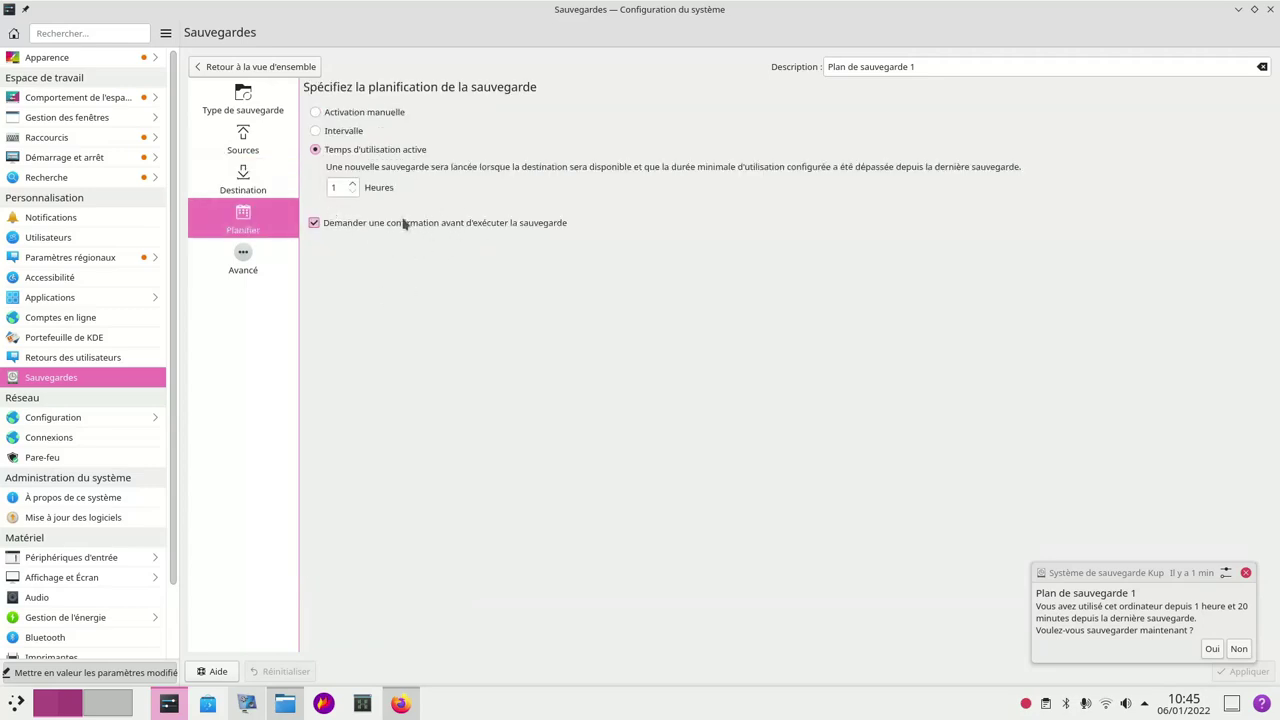
# Run the Plan de sauvegarde 1 backup and view the Images folder inside SAVE_1 on the SAUVEGARDEKDE drive in Dolphin.
pyautogui.click(1210, 650)
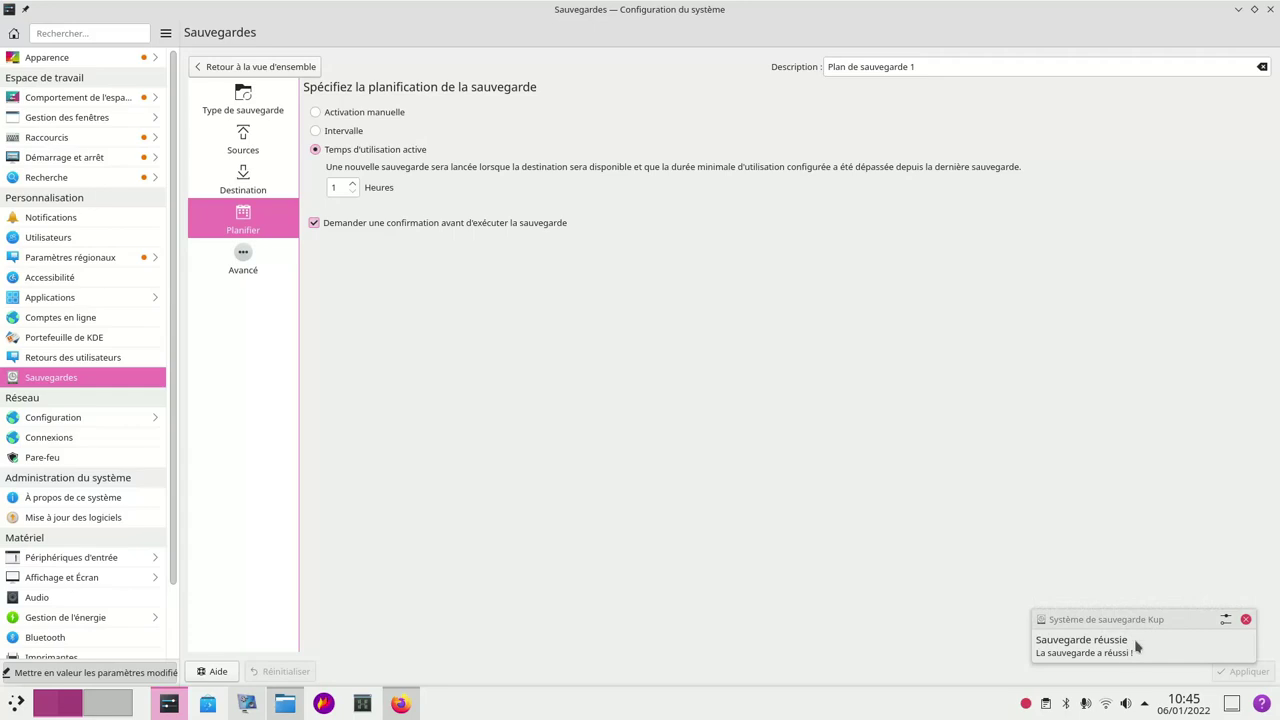
pyautogui.click(1245, 621)
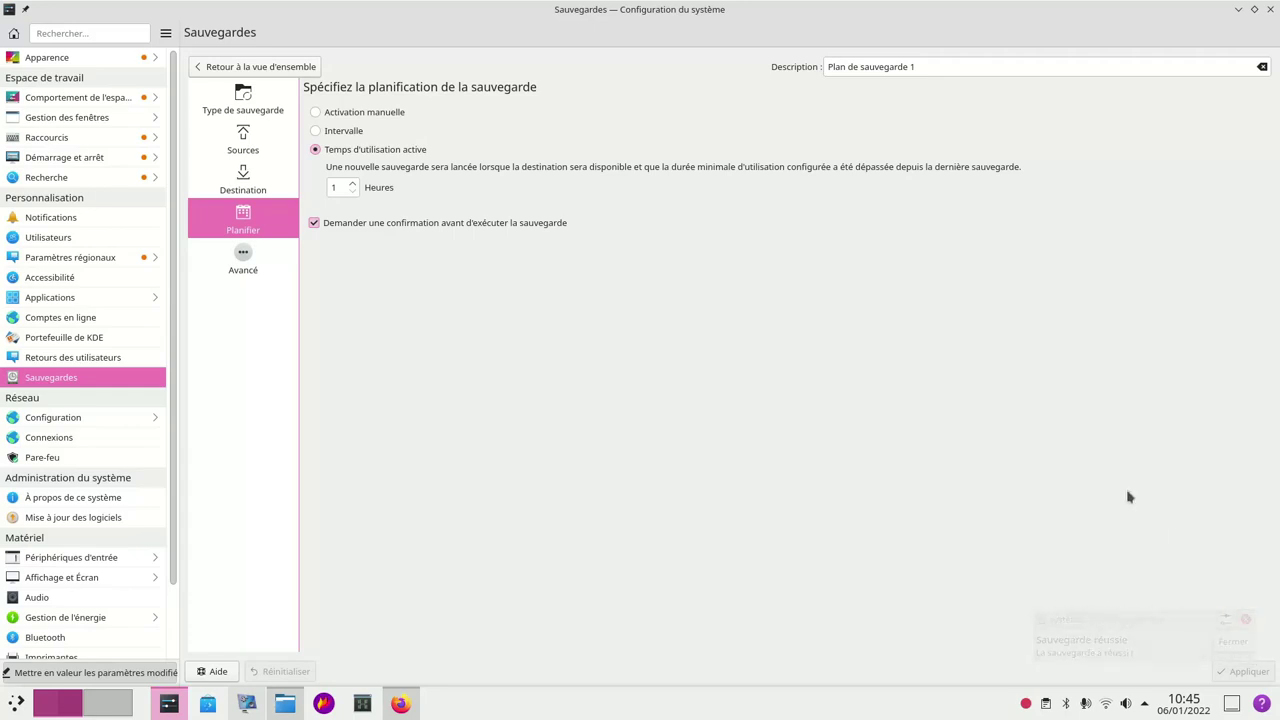
pyautogui.click(288, 705)
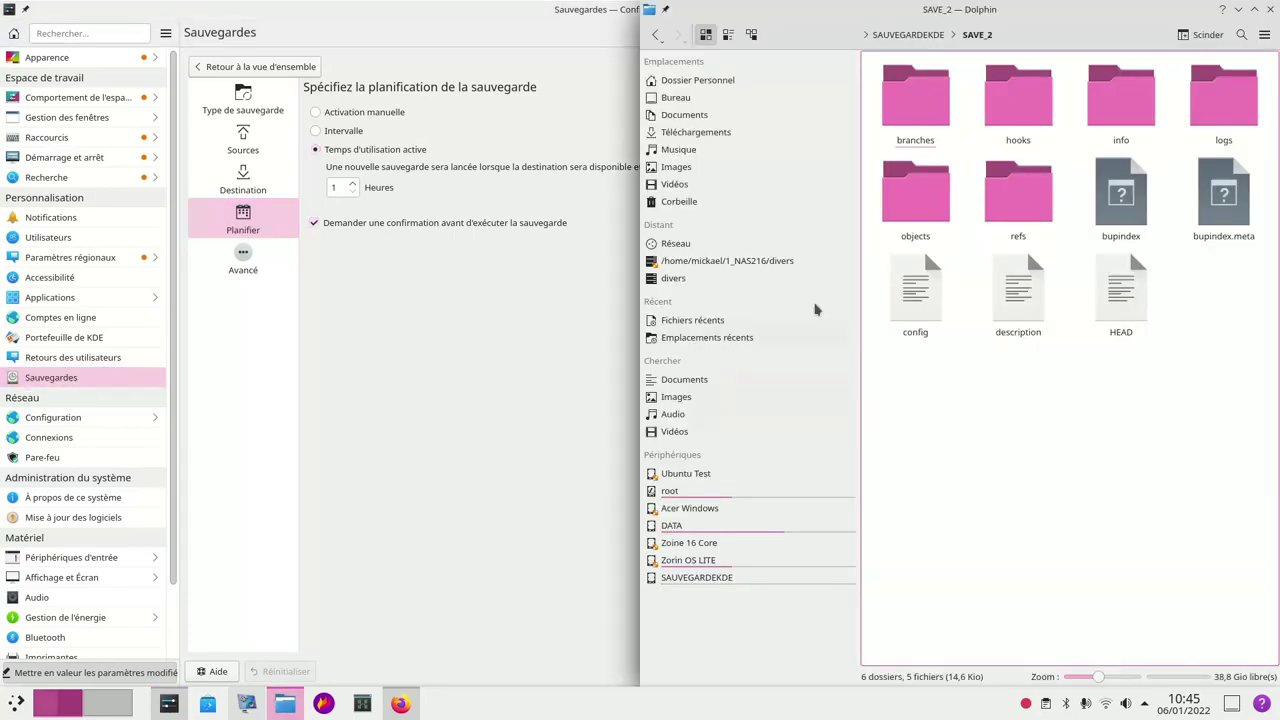
pyautogui.click(903, 36)
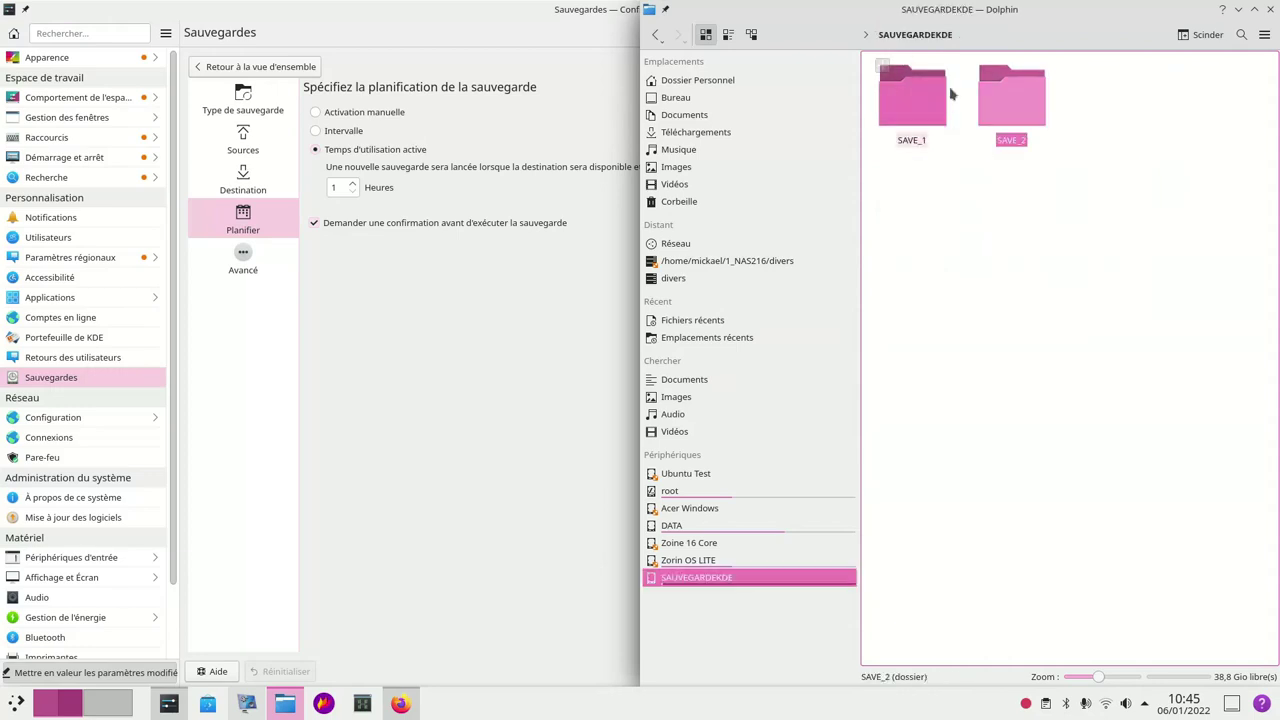
pyautogui.doubleClick(911, 97)
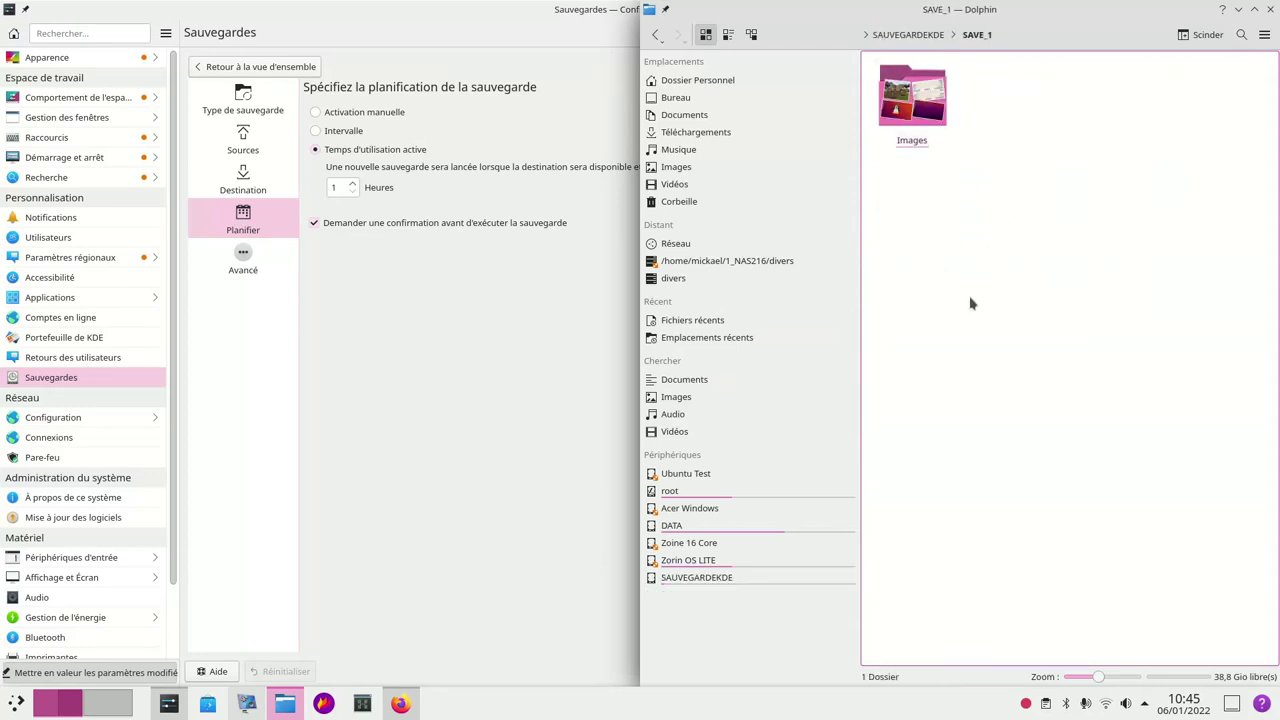
pyautogui.doubleClick(914, 100)
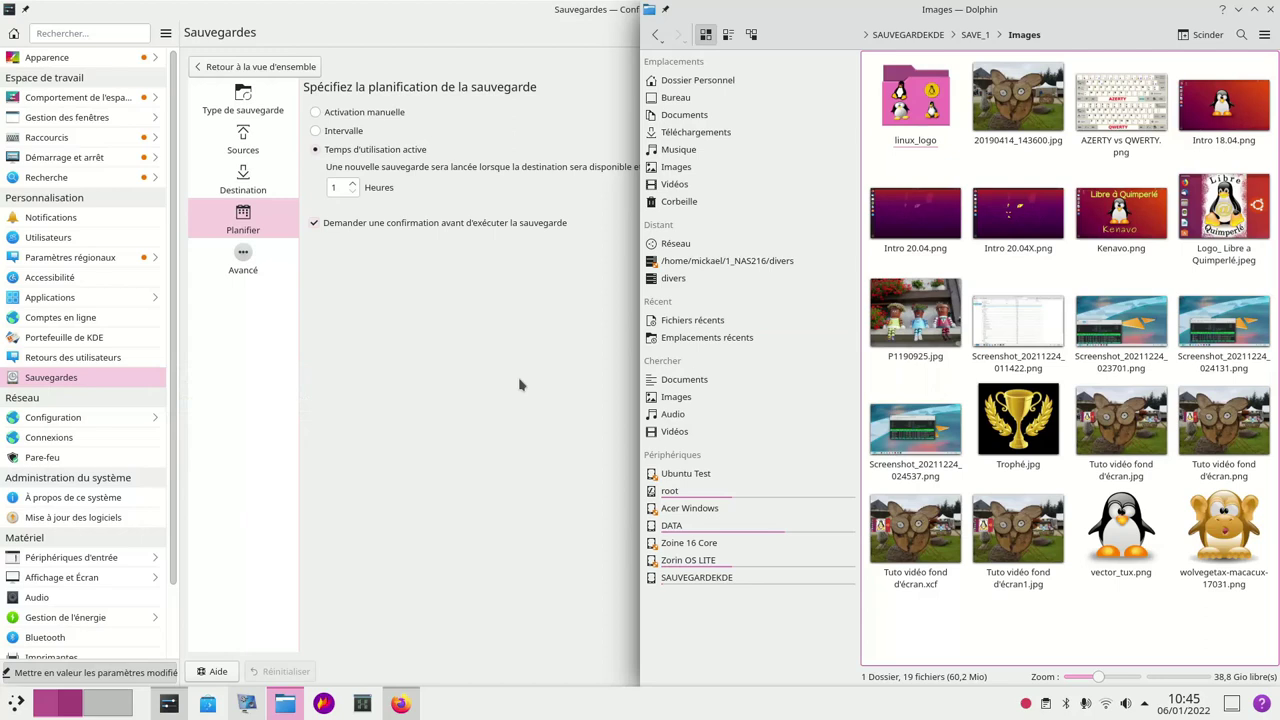
# View the network configuration pages in the system settings, from proxy and connection preferences through SSL and Cookies to Partages Windows.
pyautogui.click(46, 420)
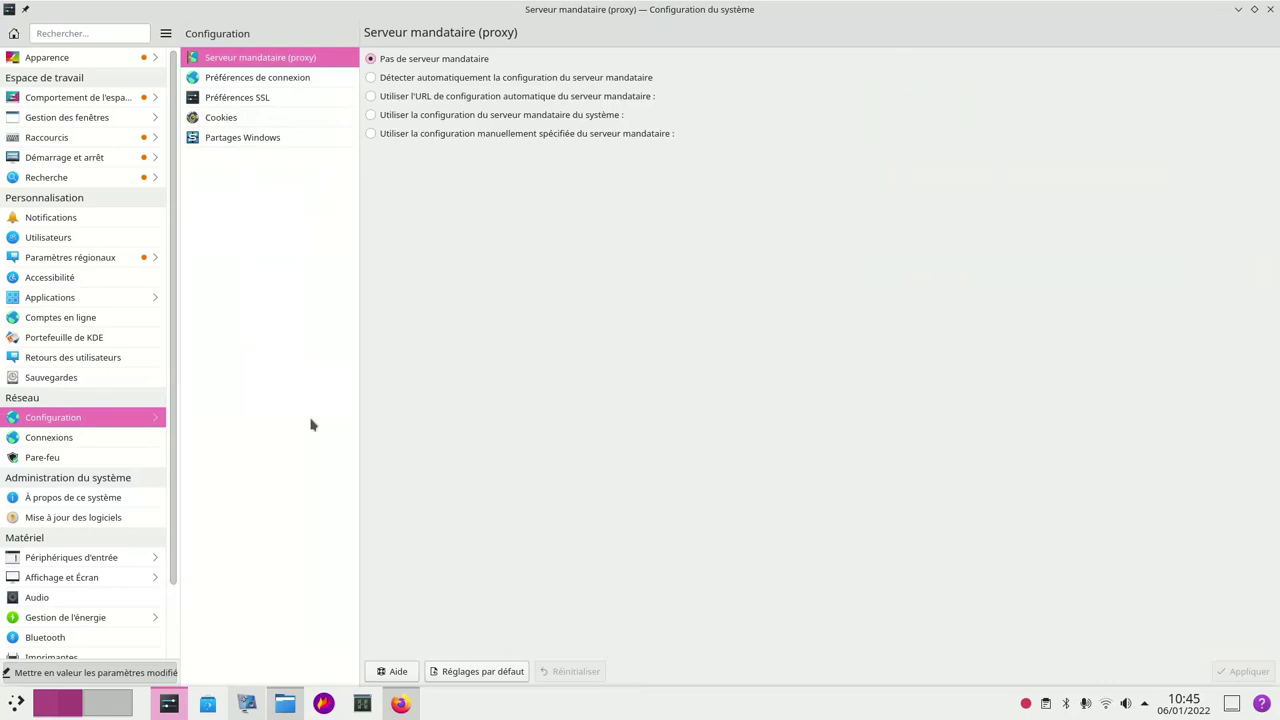
pyautogui.click(270, 80)
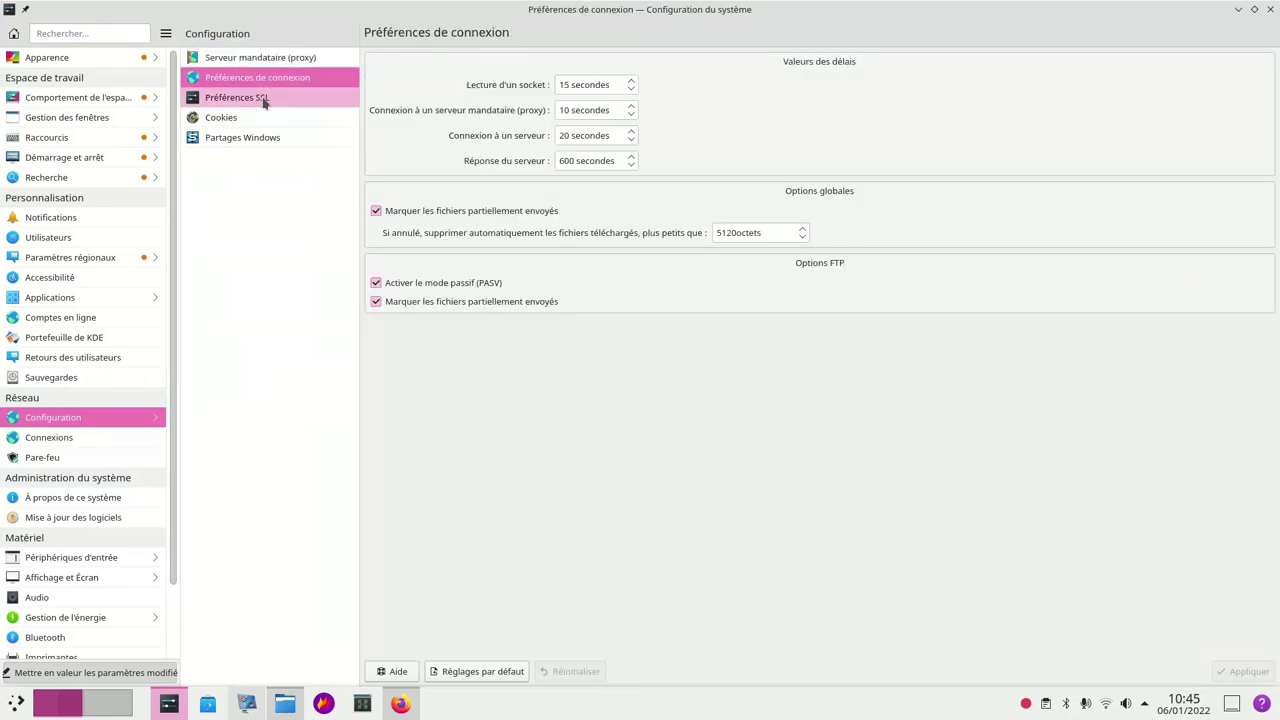
pyautogui.click(264, 100)
pyautogui.click(247, 122)
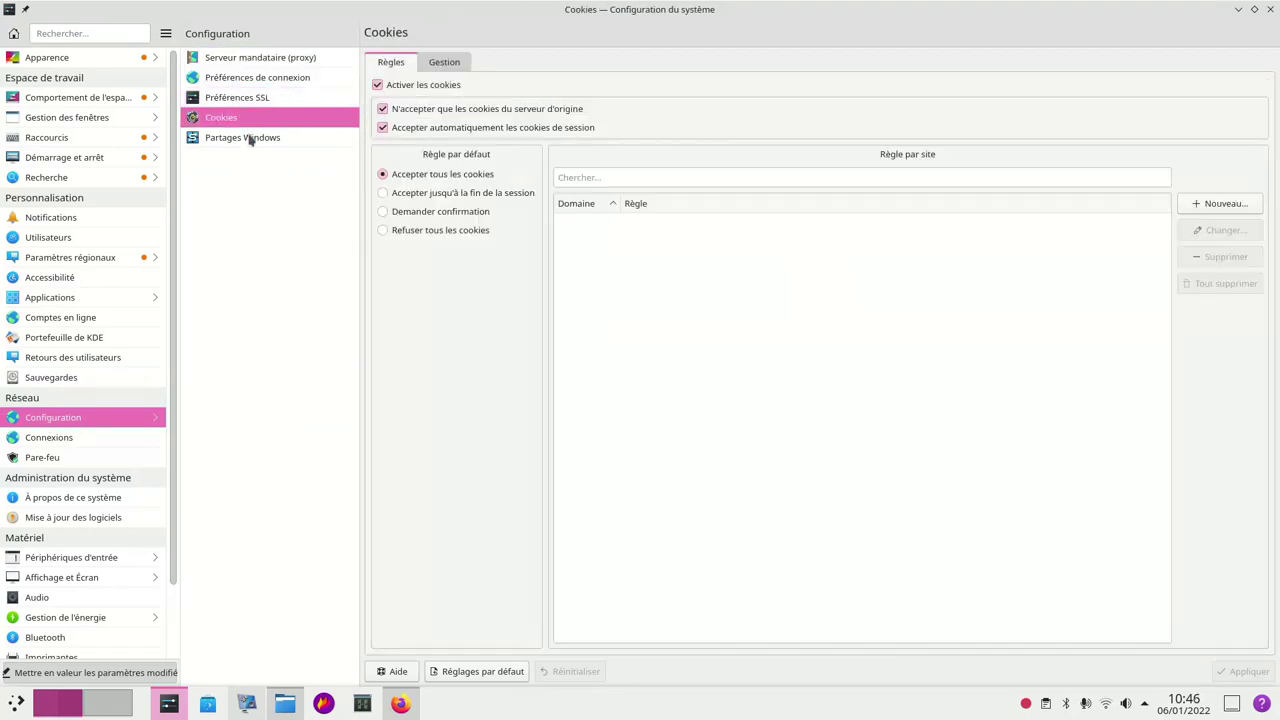
pyautogui.click(259, 141)
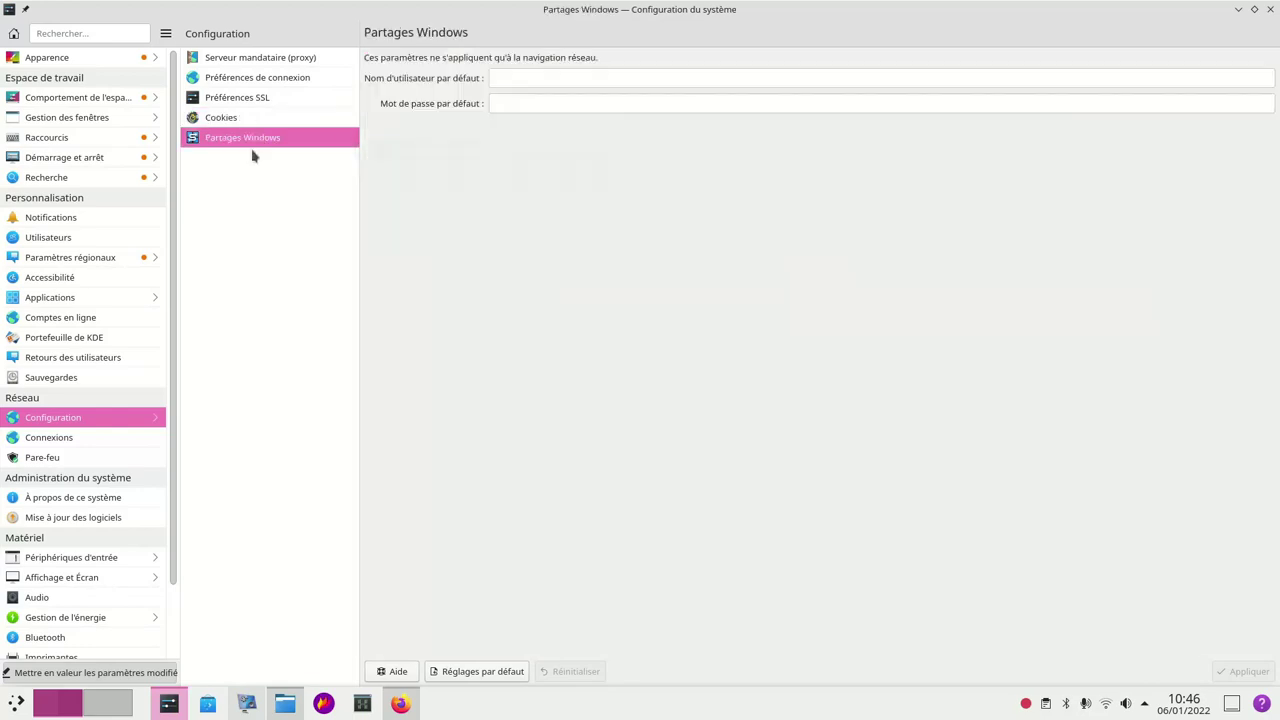
# In the Connexions settings, examine the Wi-Fi security, IPv4 and IPv6 settings of the Freebox-Linux connection.
pyautogui.click(71, 438)
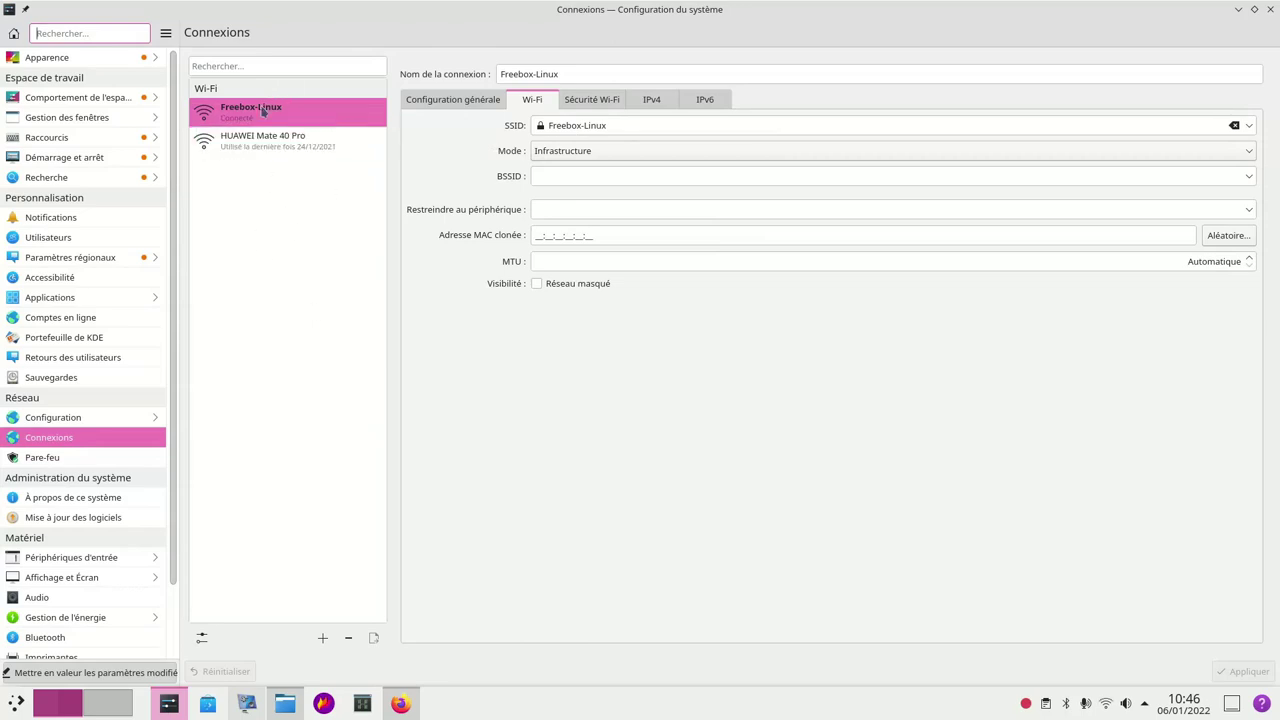
pyautogui.click(598, 100)
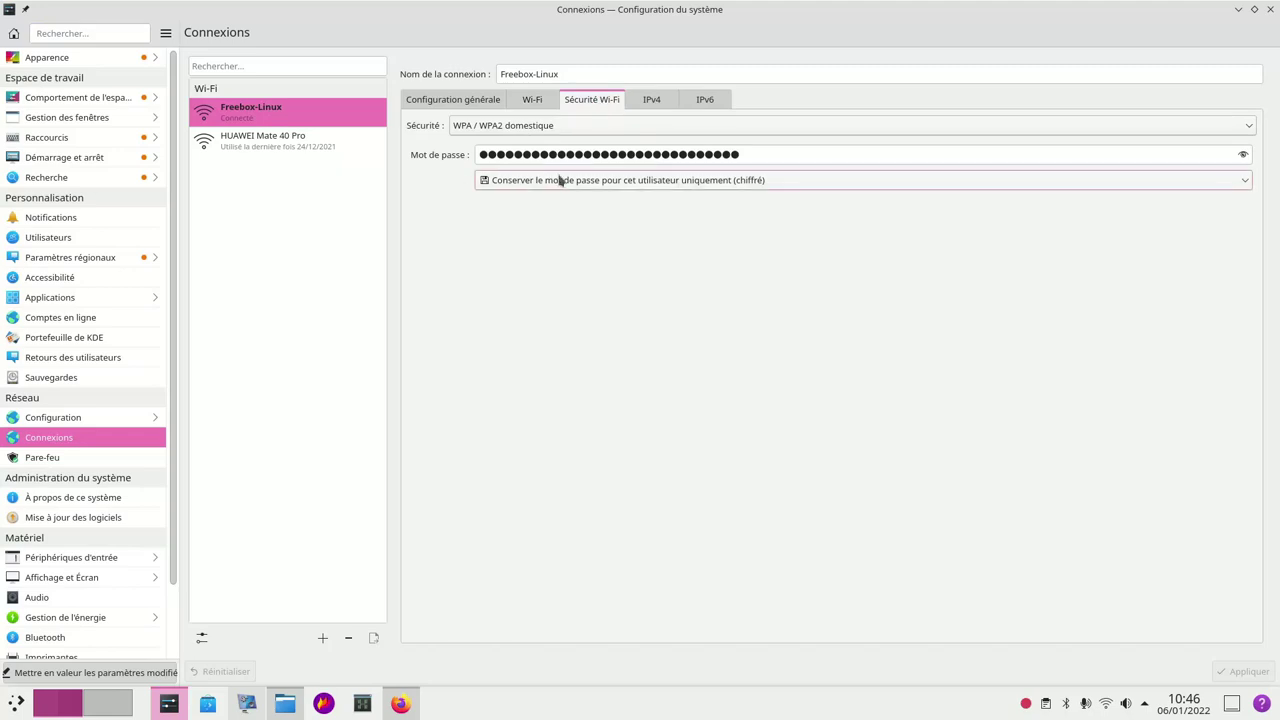
pyautogui.click(650, 101)
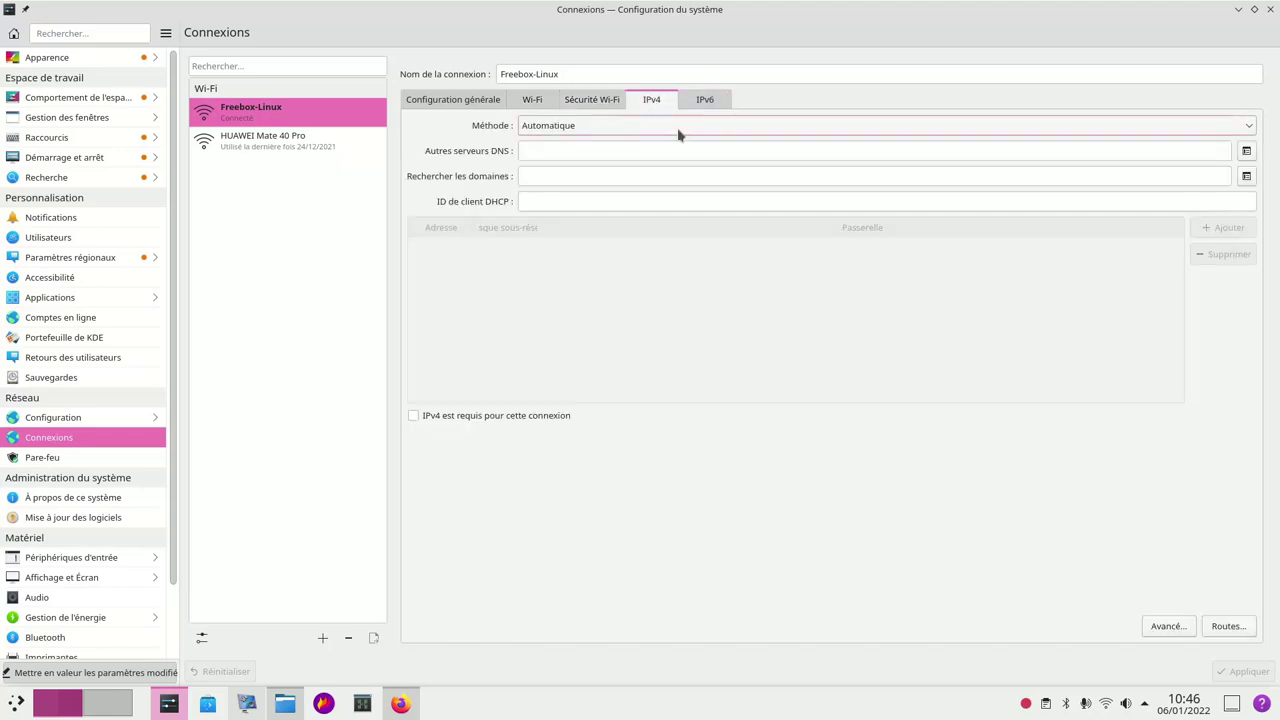
pyautogui.click(706, 102)
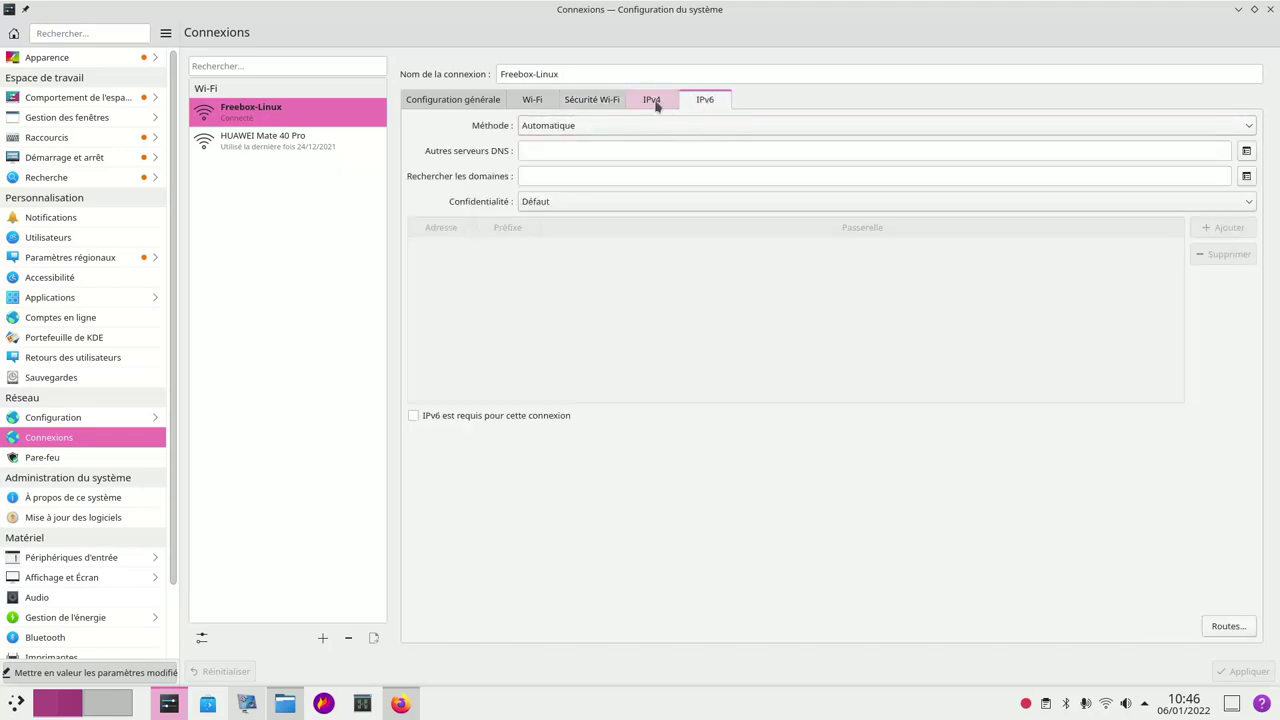
pyautogui.click(658, 104)
pyautogui.click(702, 104)
pyautogui.click(650, 102)
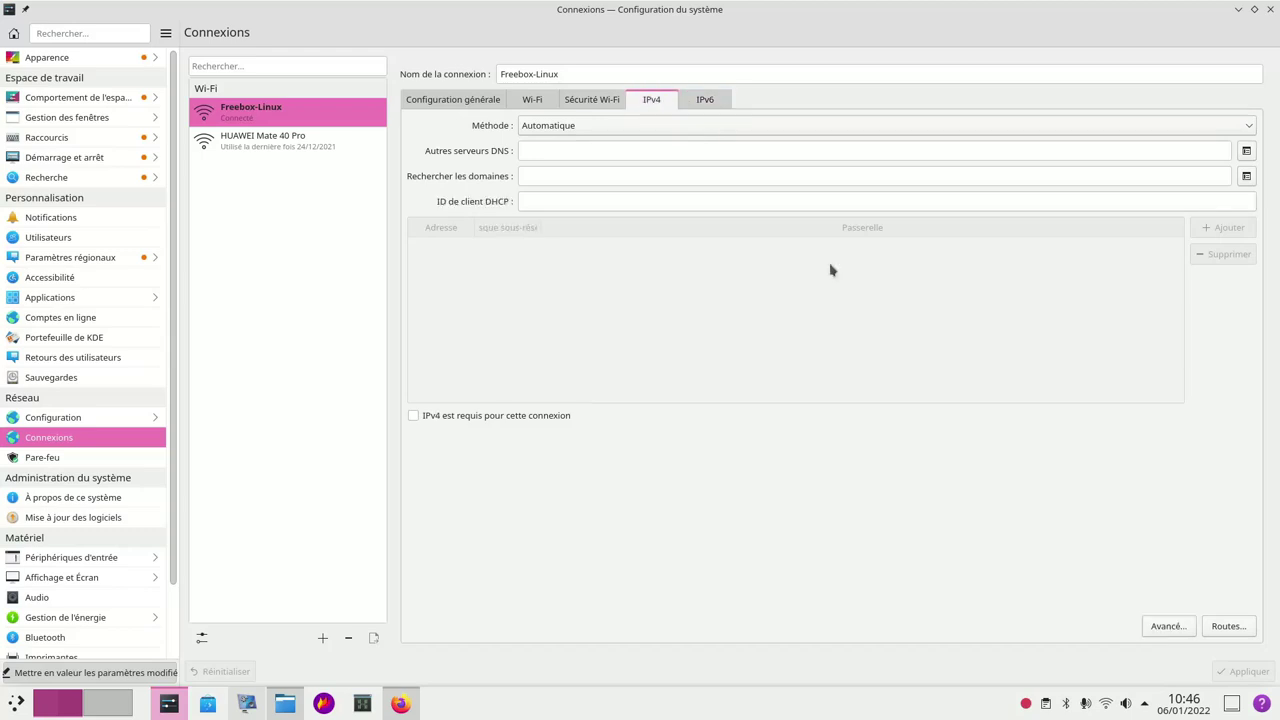
# View the speed and connection details of Freebox-Linux in the Réseaux applet, then close the applet.
pyautogui.click(1105, 705)
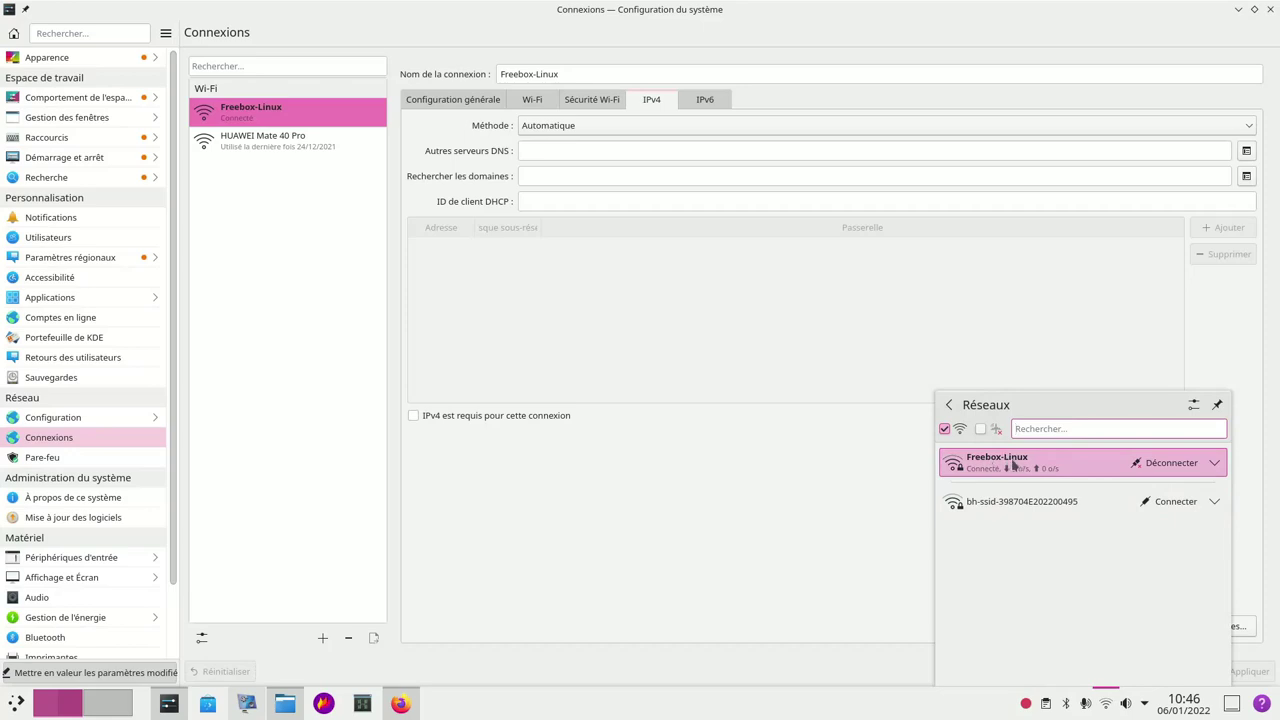
pyautogui.click(1013, 464)
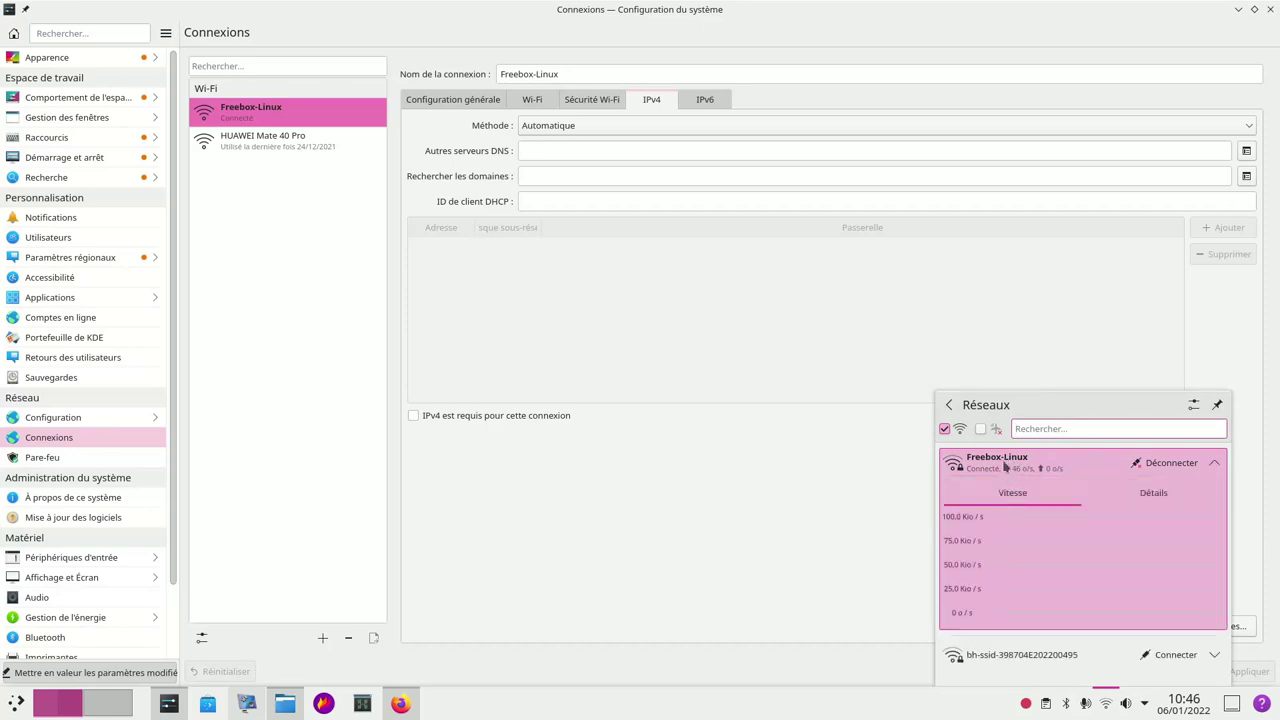
pyautogui.click(1154, 495)
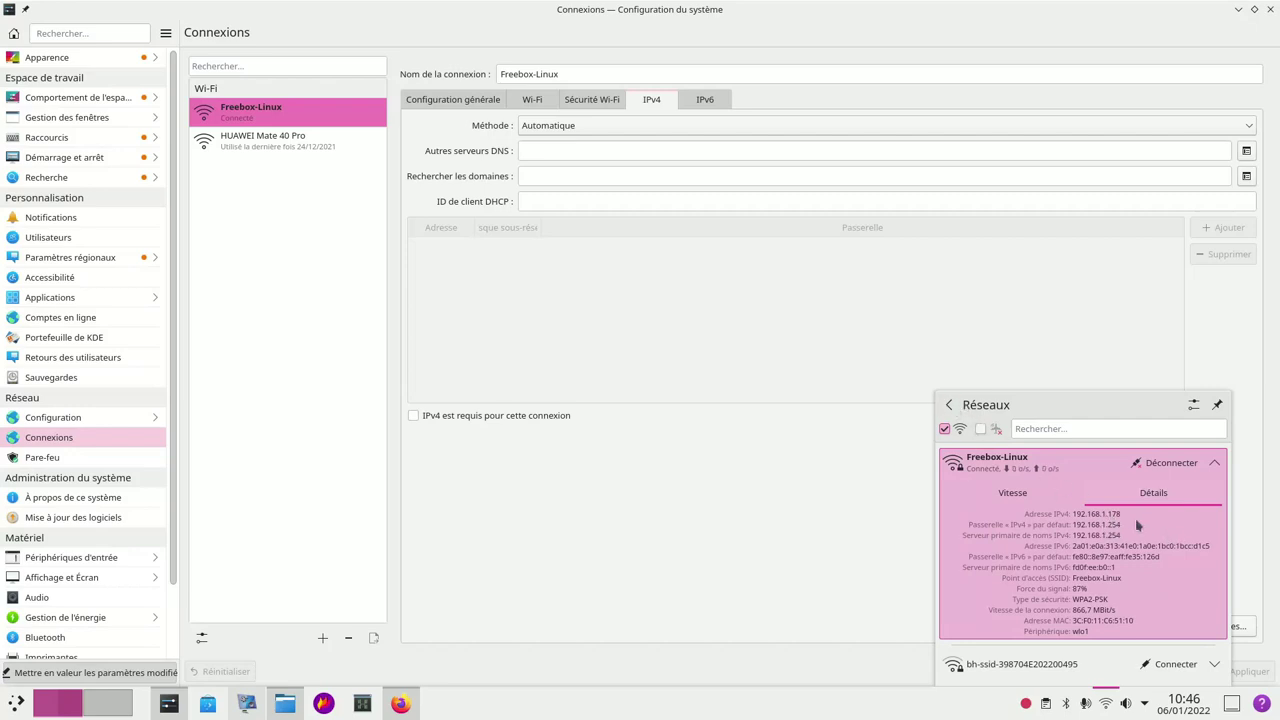
pyautogui.click(949, 405)
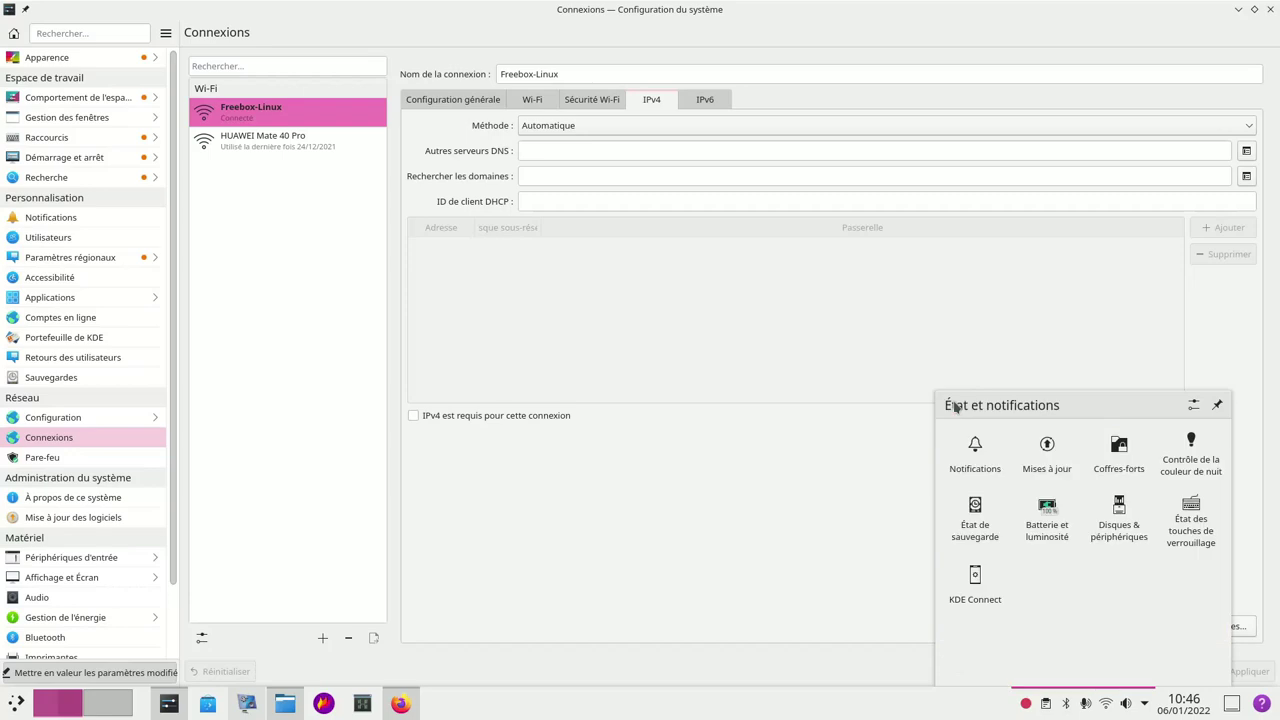
pyautogui.click(710, 354)
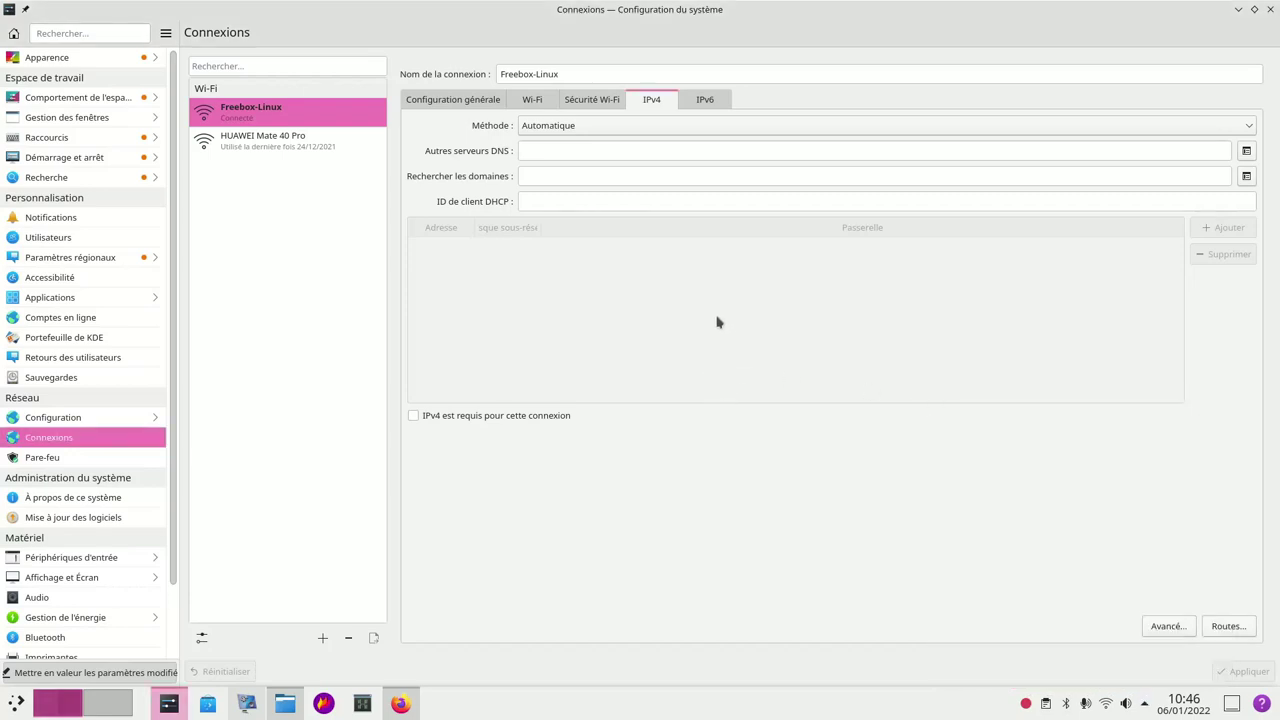
# View the Wi-Fi and general configuration of the Freebox-Linux connection and the Wi-Fi settings of HUAWEI Mate 40 Pro.
pyautogui.click(533, 101)
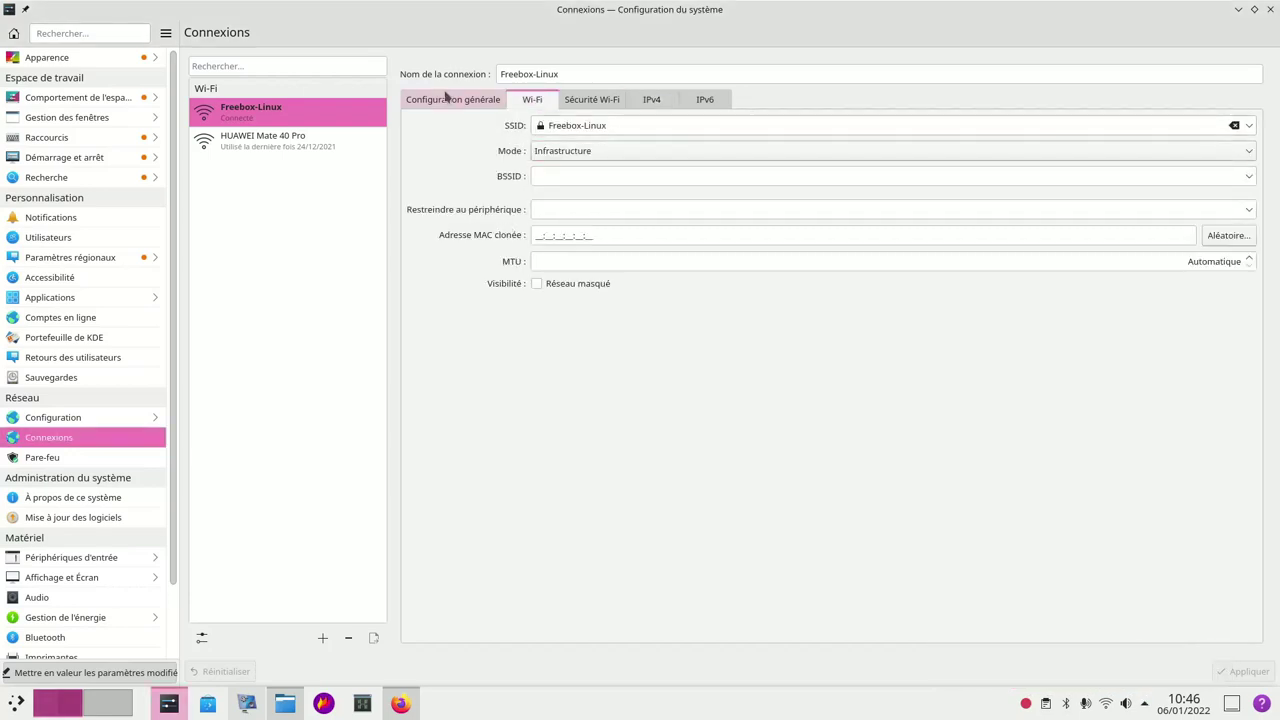
pyautogui.click(448, 98)
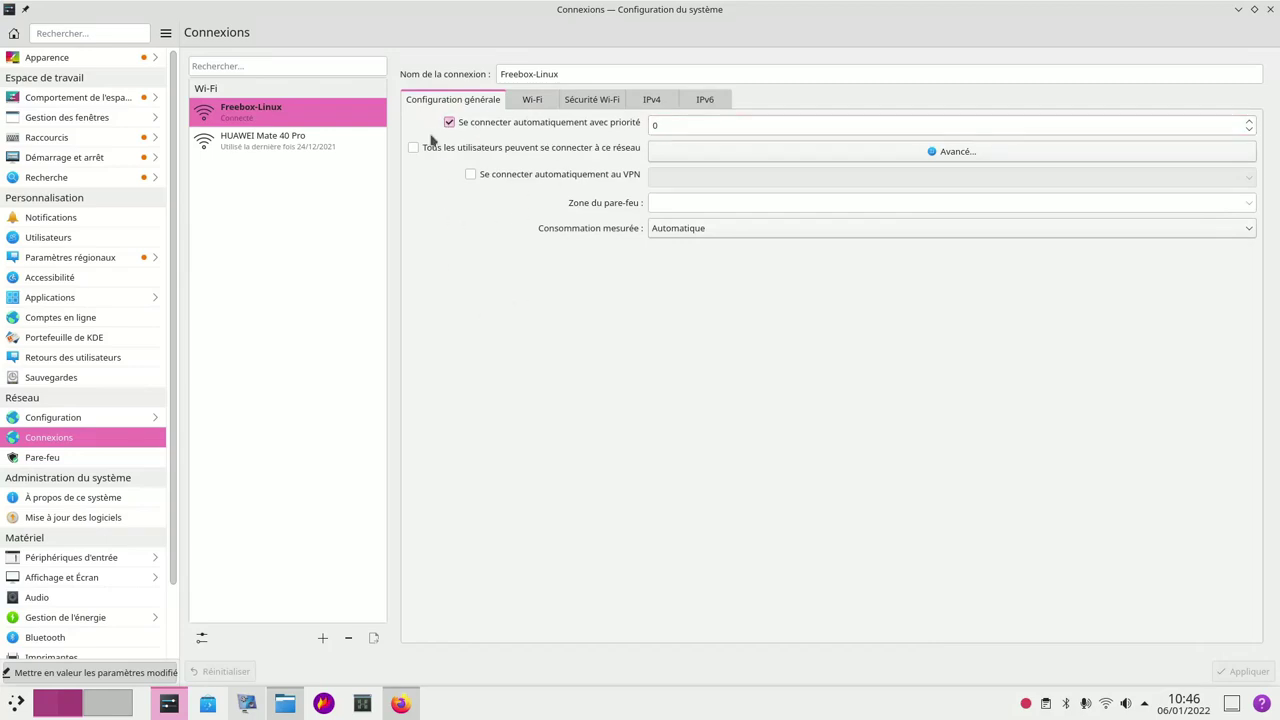
pyautogui.click(227, 150)
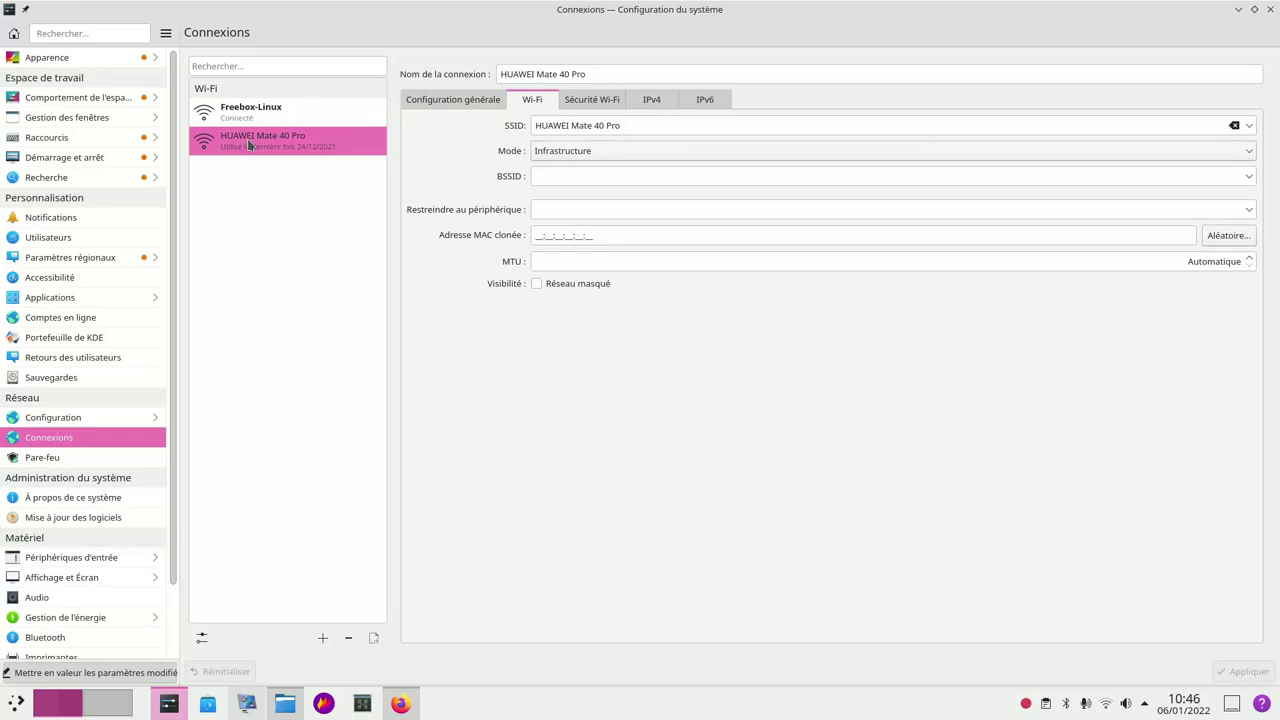
# View the HUAWEI Mate 40 Pro connection's general configuration, followed by the Pare-feu, À propos de ce système and Mise à jour des logiciels pages.
pyautogui.click(447, 100)
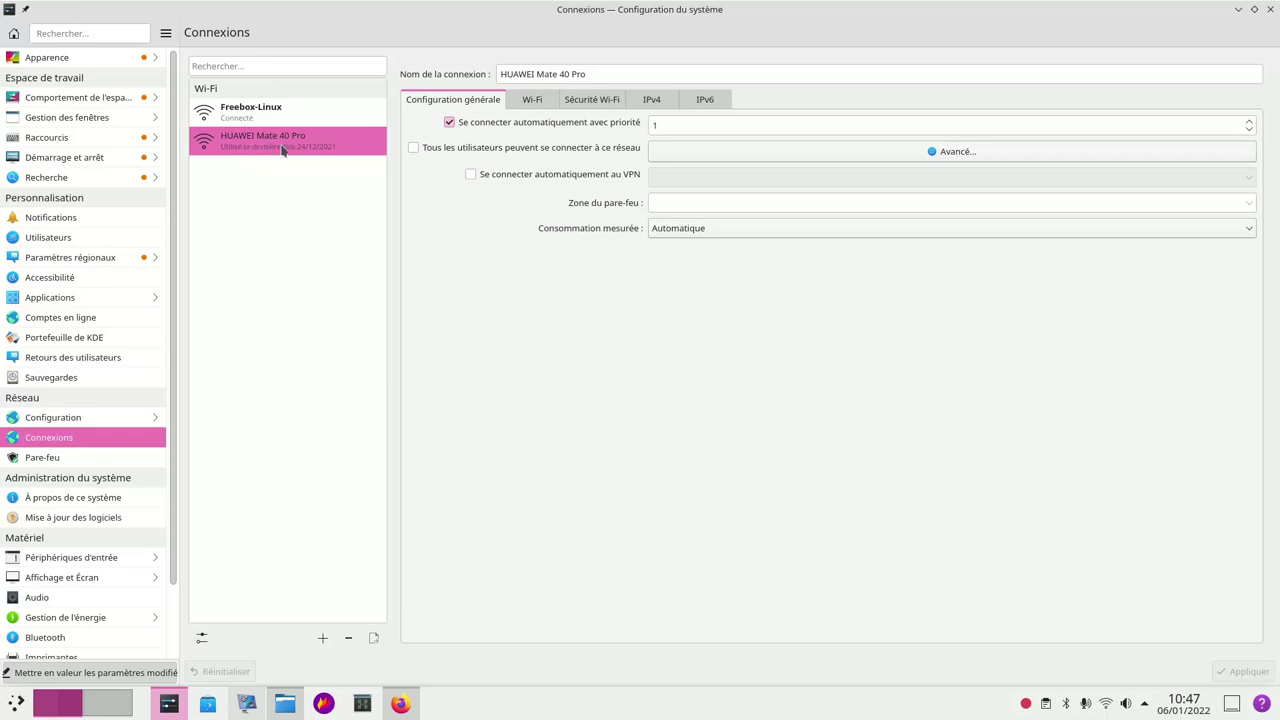
pyautogui.click(63, 461)
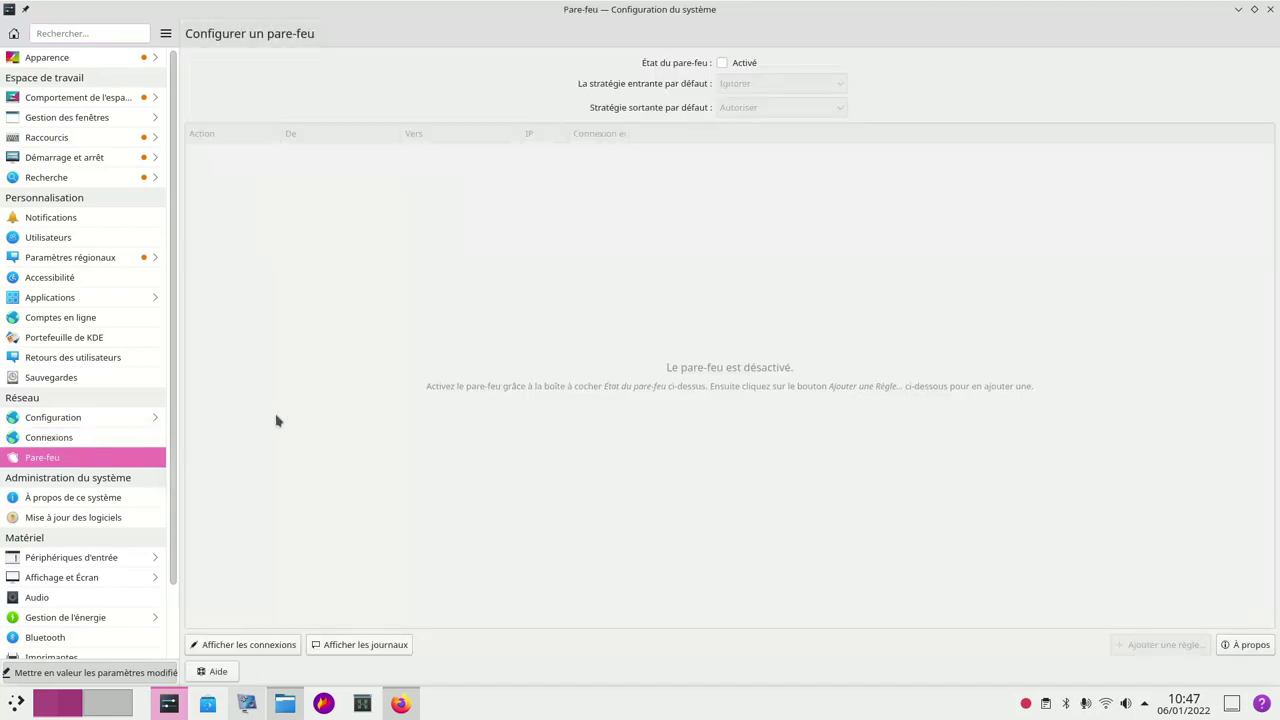
pyautogui.click(60, 498)
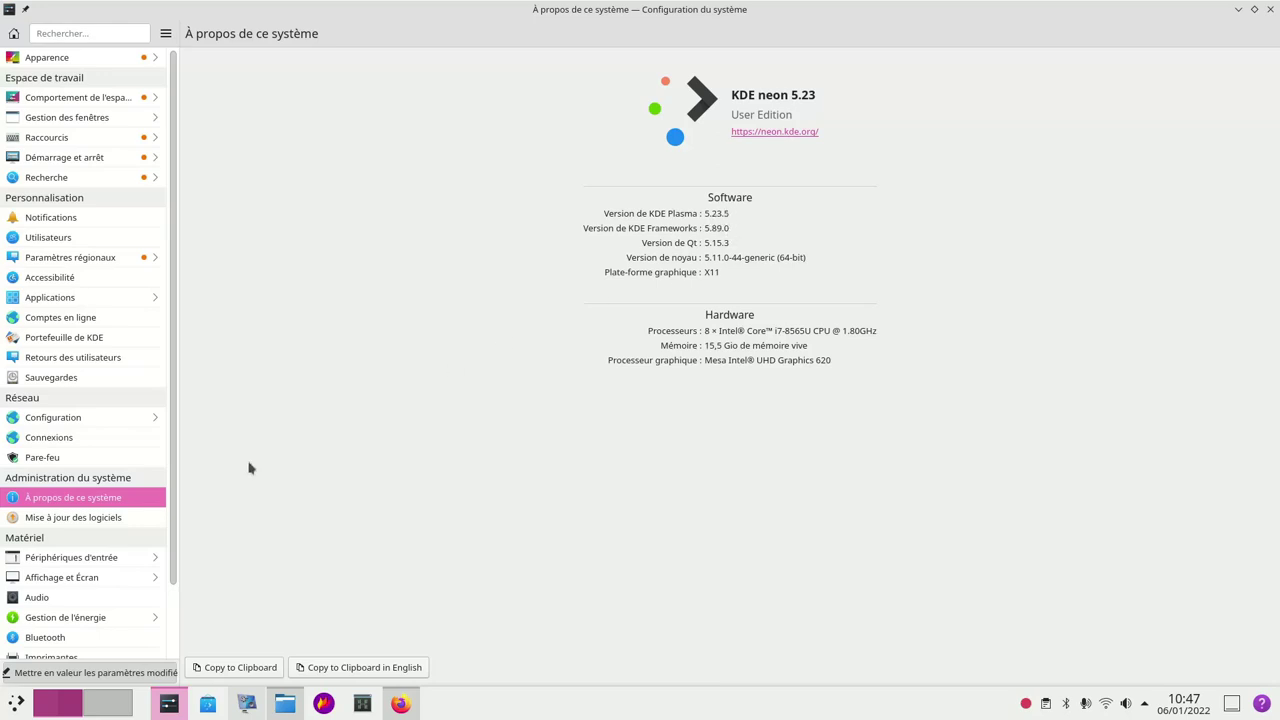
pyautogui.click(55, 518)
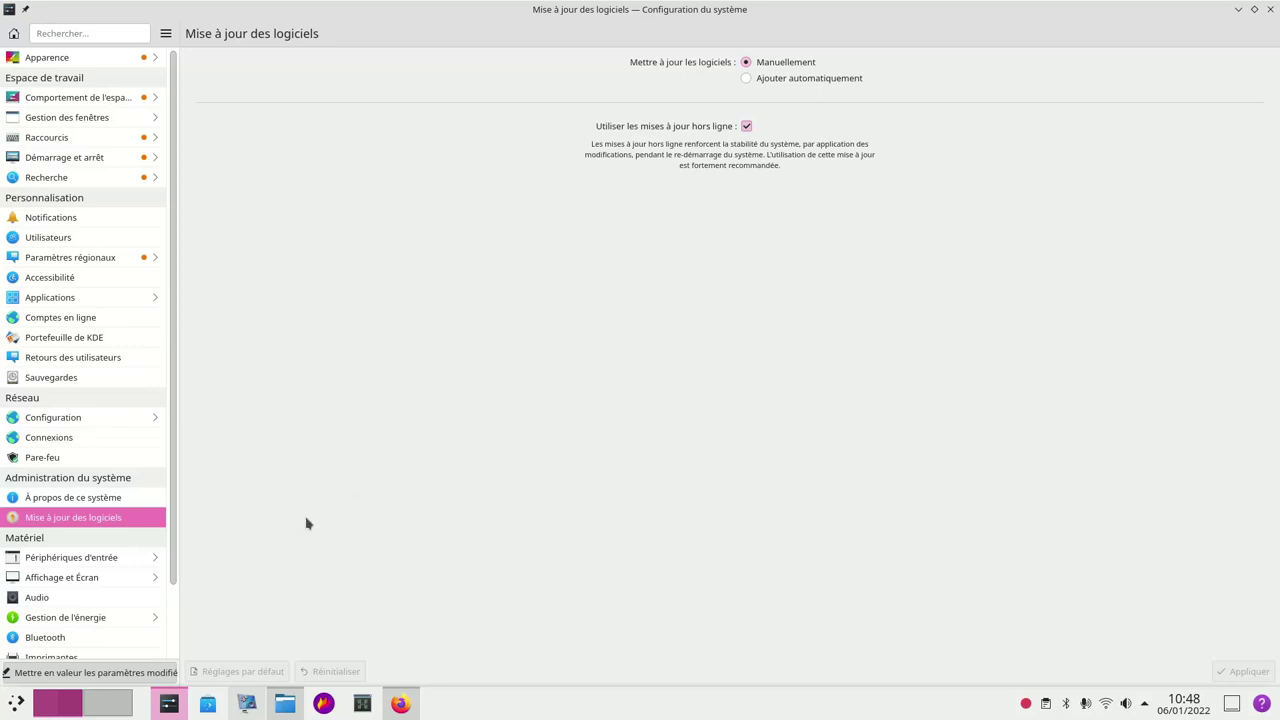
# View the Périphériques d'entrée settings for the keyboard, mouse, game controller and touchpad.
pyautogui.click(54, 561)
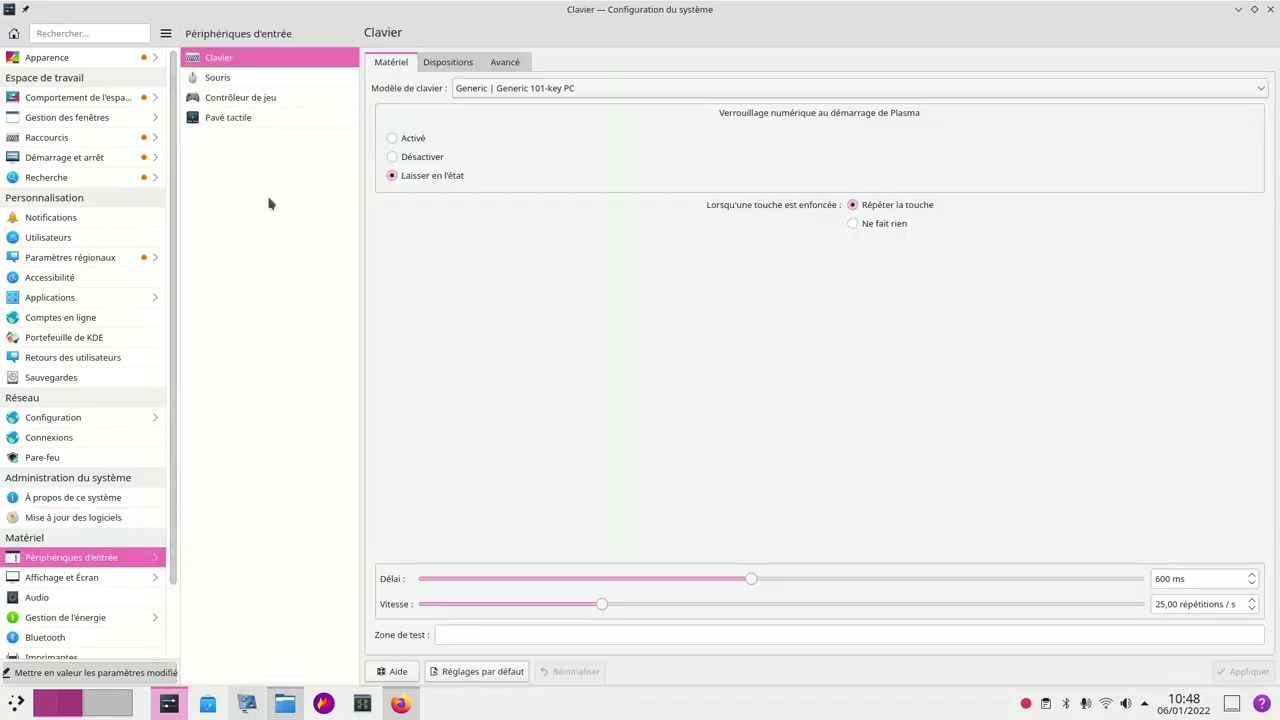
pyautogui.click(218, 84)
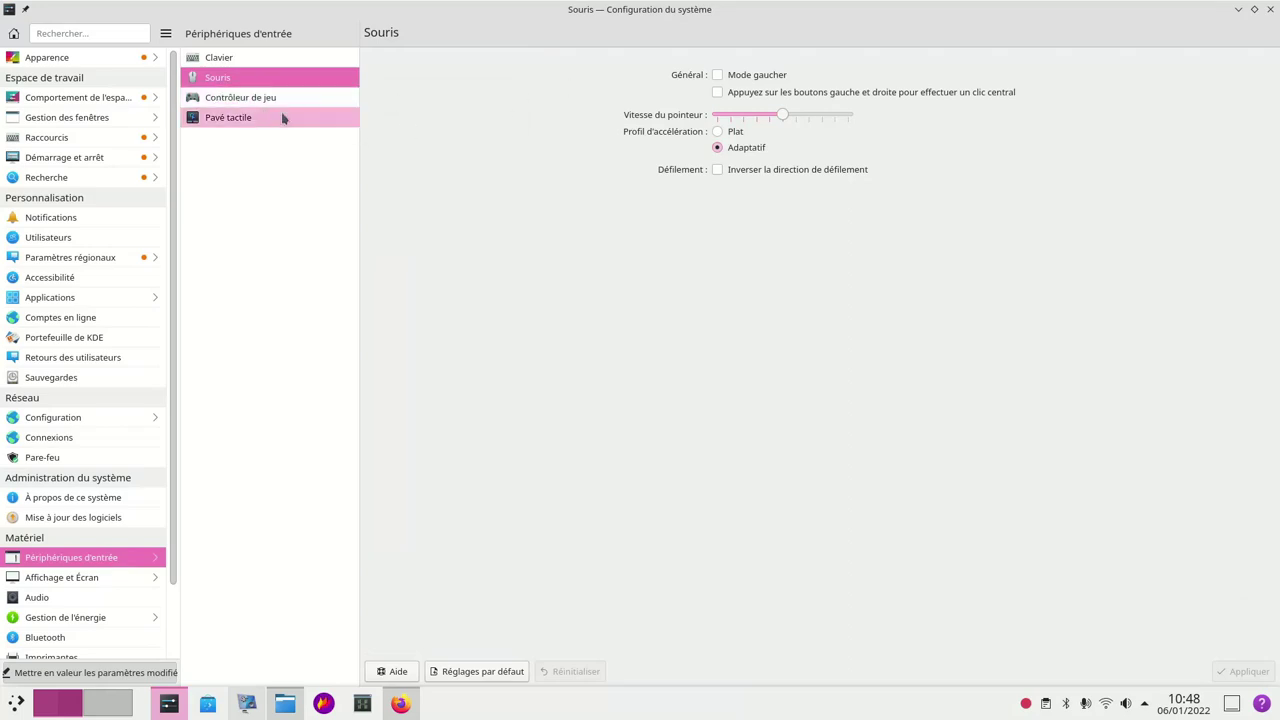
pyautogui.click(241, 100)
pyautogui.click(240, 118)
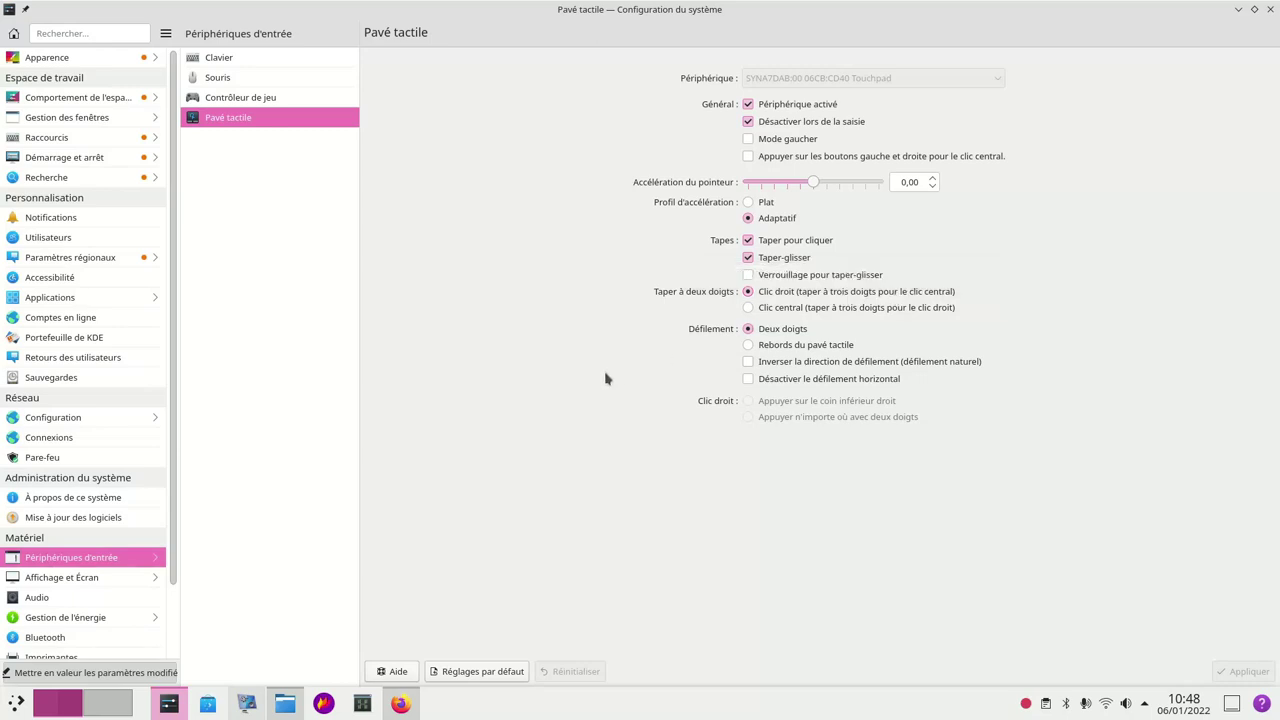
# View the Affichage et Écran settings for display configuration, compositor and gamma.
pyautogui.click(82, 578)
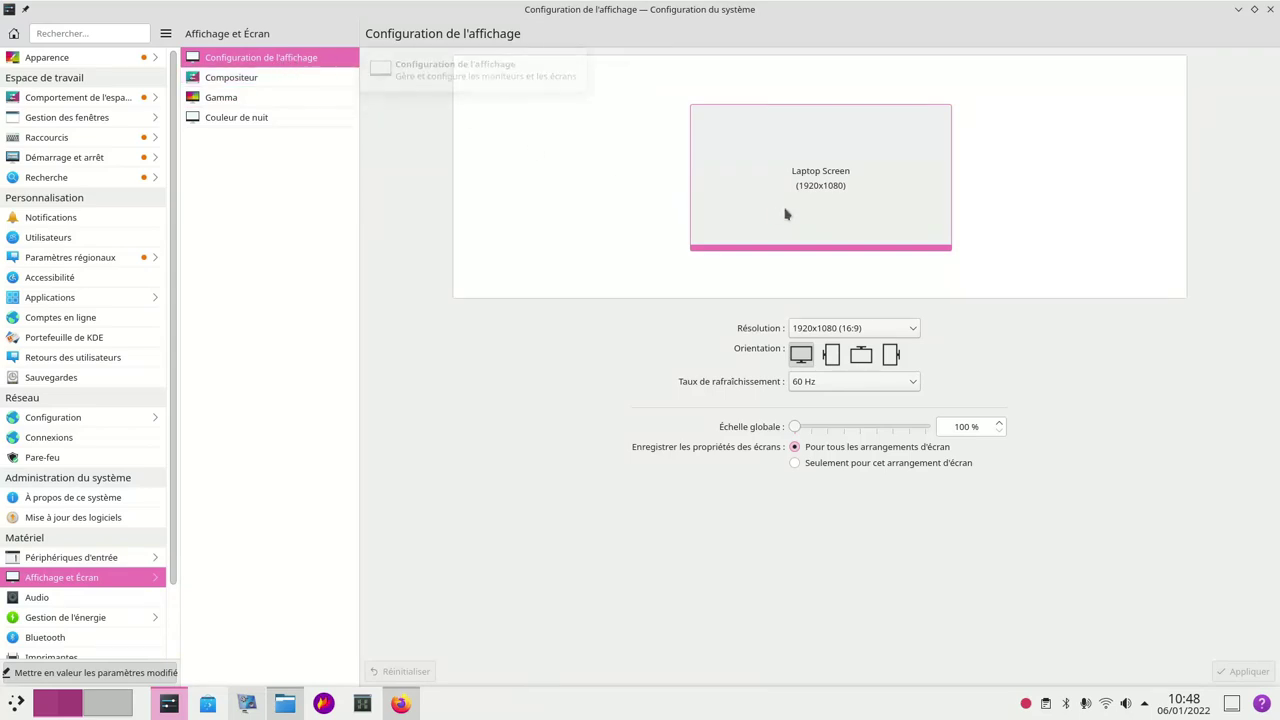
pyautogui.click(255, 79)
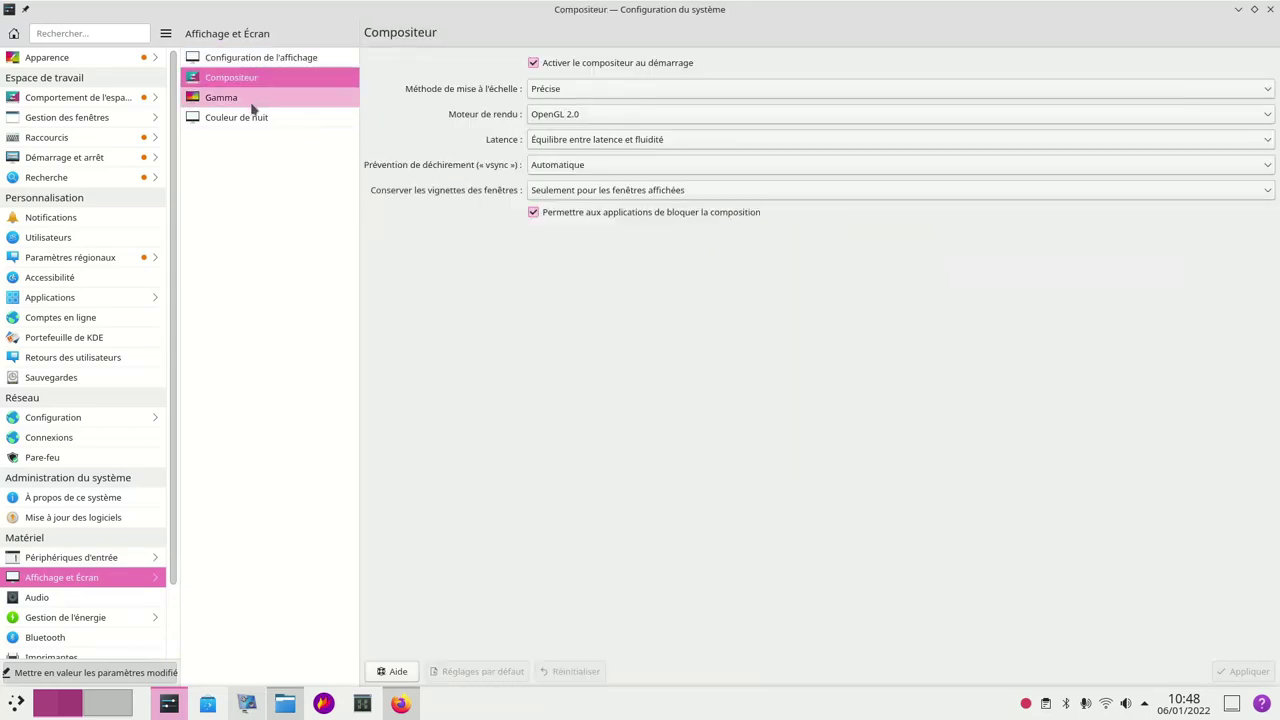
pyautogui.click(253, 105)
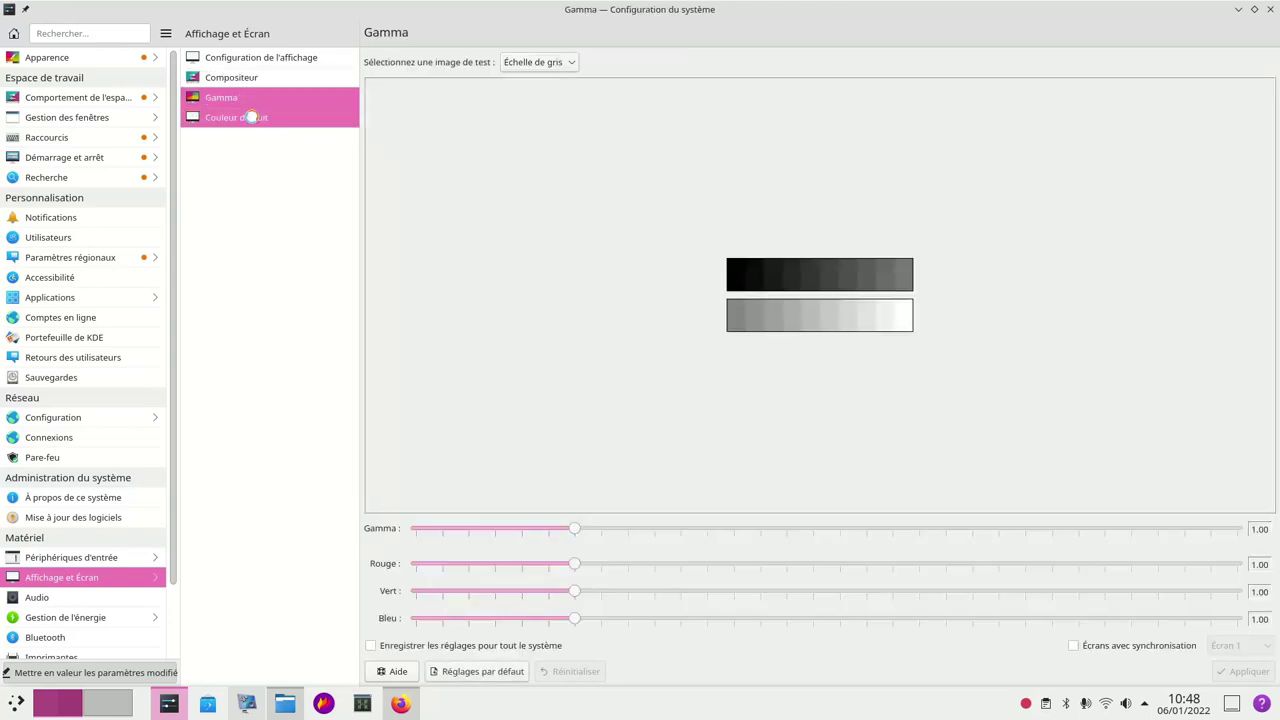
# Set the night colour temperature to 2900 K in the Couleur de nuit settings and apply the change.
pyautogui.click(252, 117)
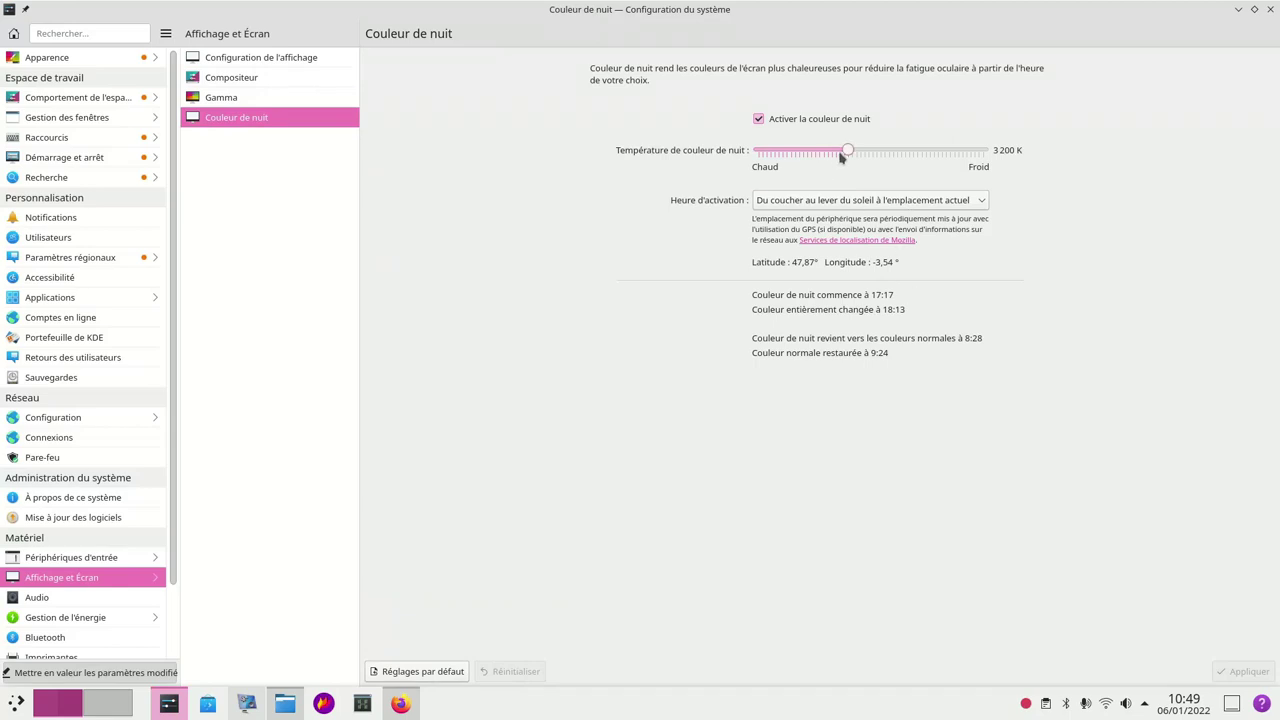
pyautogui.moveTo(848, 150)
pyautogui.mouseDown()
pyautogui.moveTo(777, 151)
pyautogui.moveTo(847, 150)
pyautogui.moveTo(836, 152)
pyautogui.mouseUp()
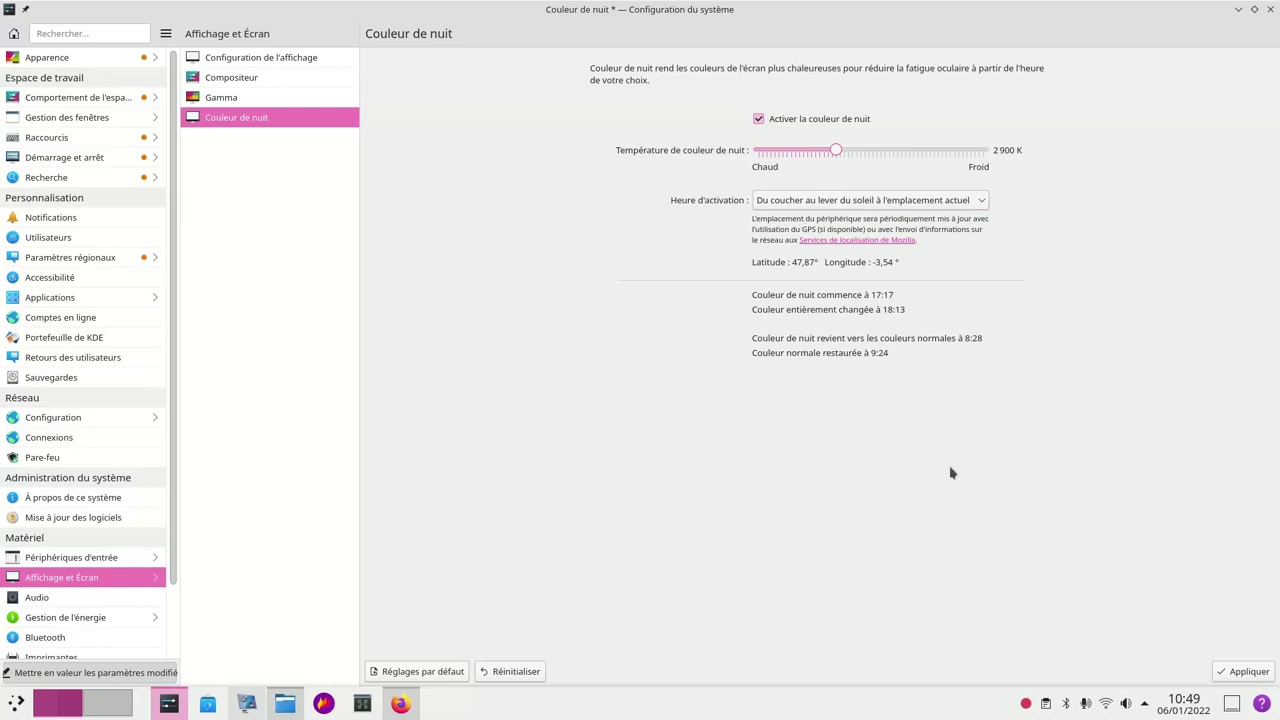
pyautogui.click(1245, 671)
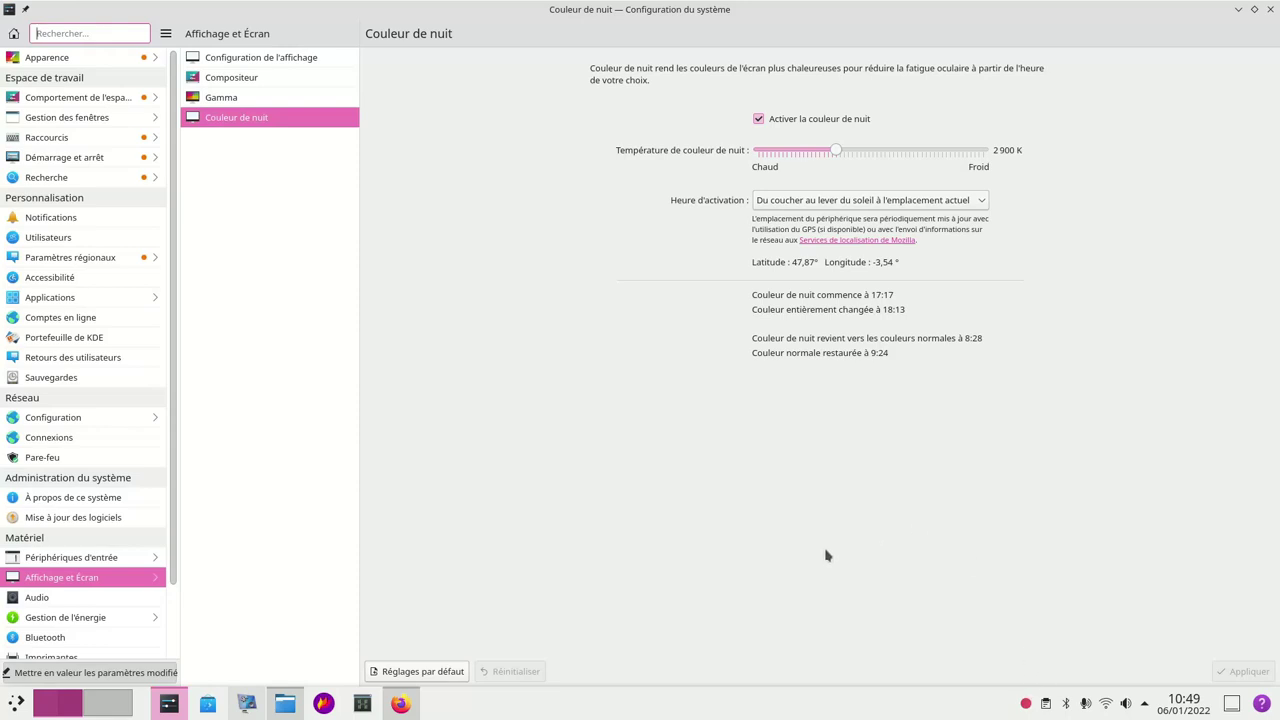
# View the Audio page with the speaker's port choices, and the Économie d'énergie settings for mains, battery and low battery.
pyautogui.click(36, 598)
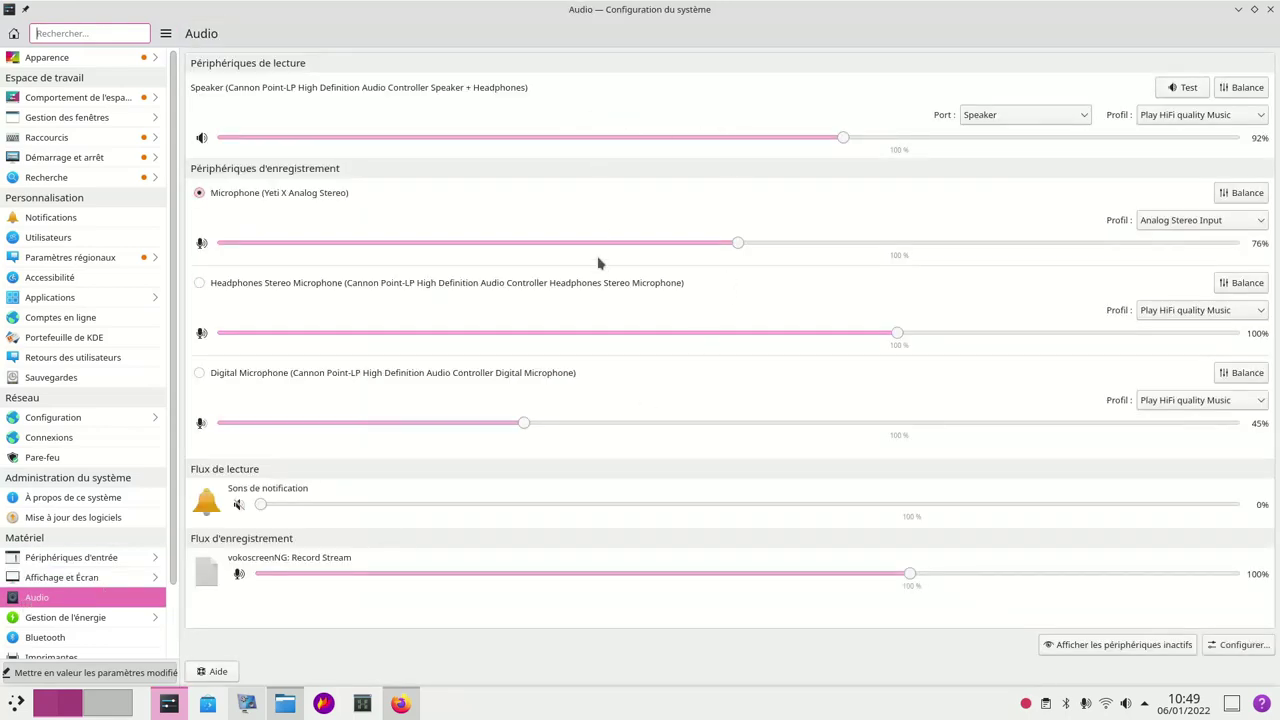
pyautogui.click(1025, 118)
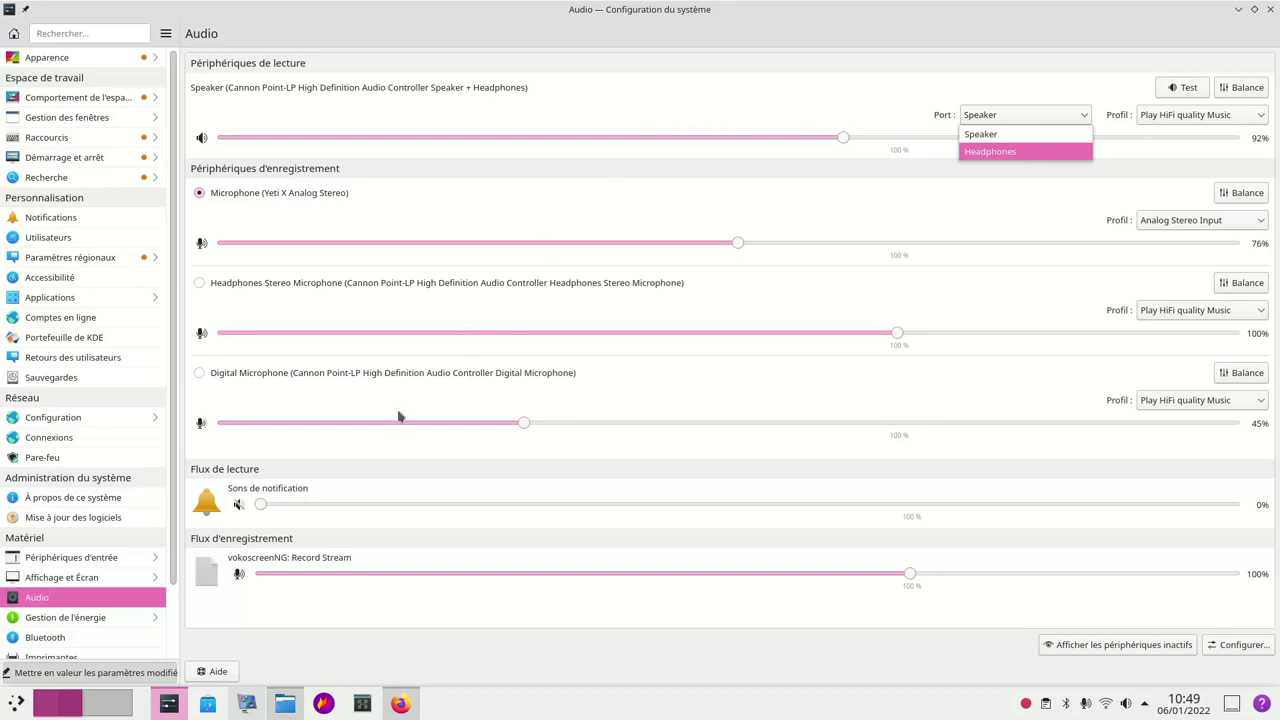
pyautogui.click(92, 617)
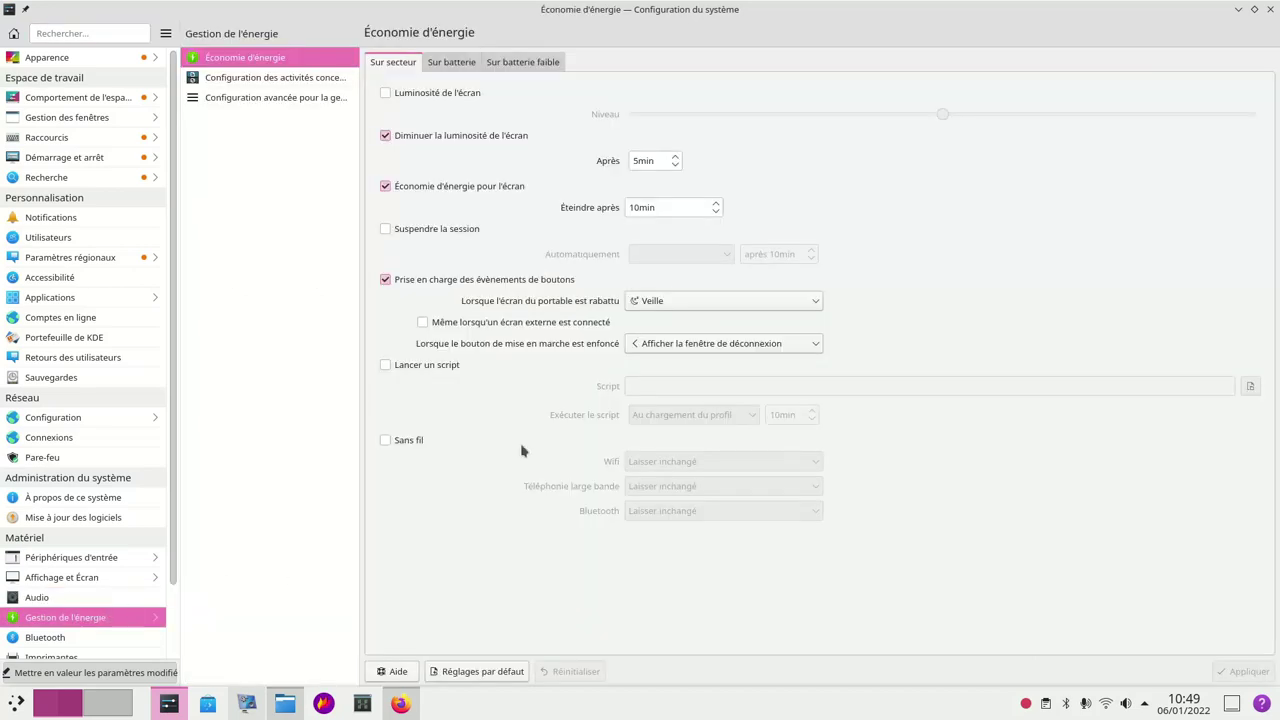
pyautogui.click(448, 66)
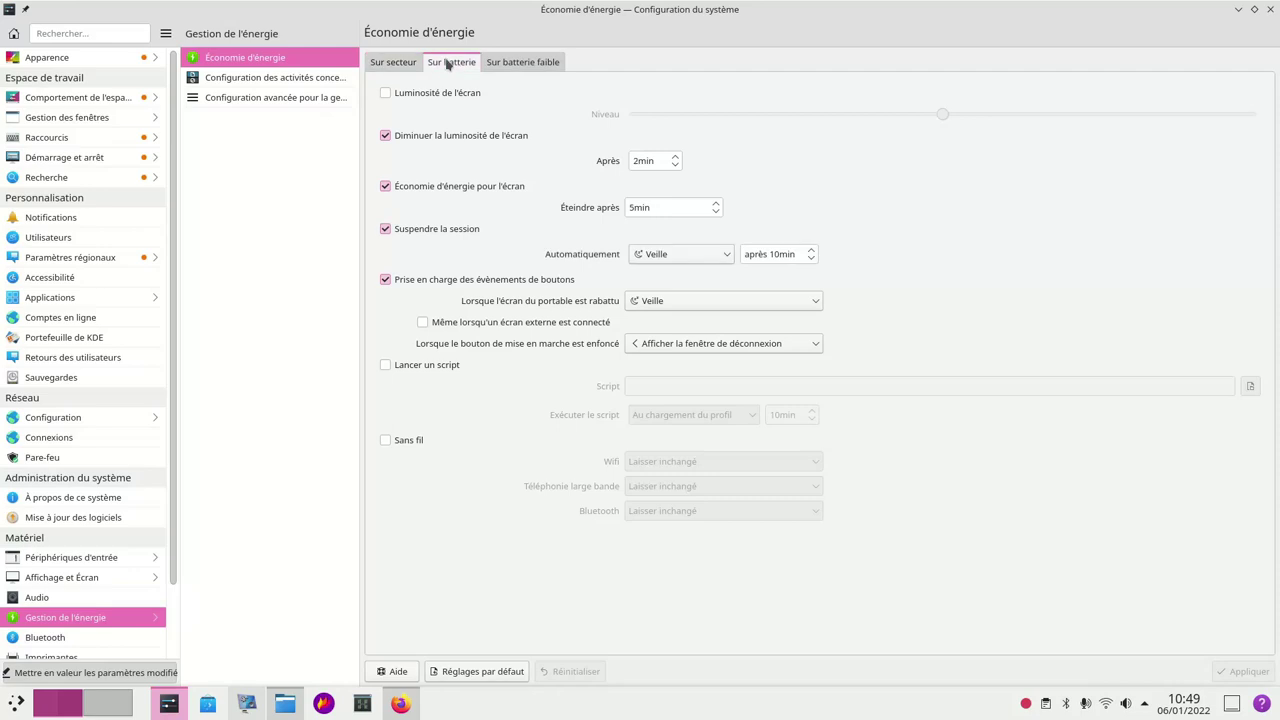
pyautogui.click(512, 66)
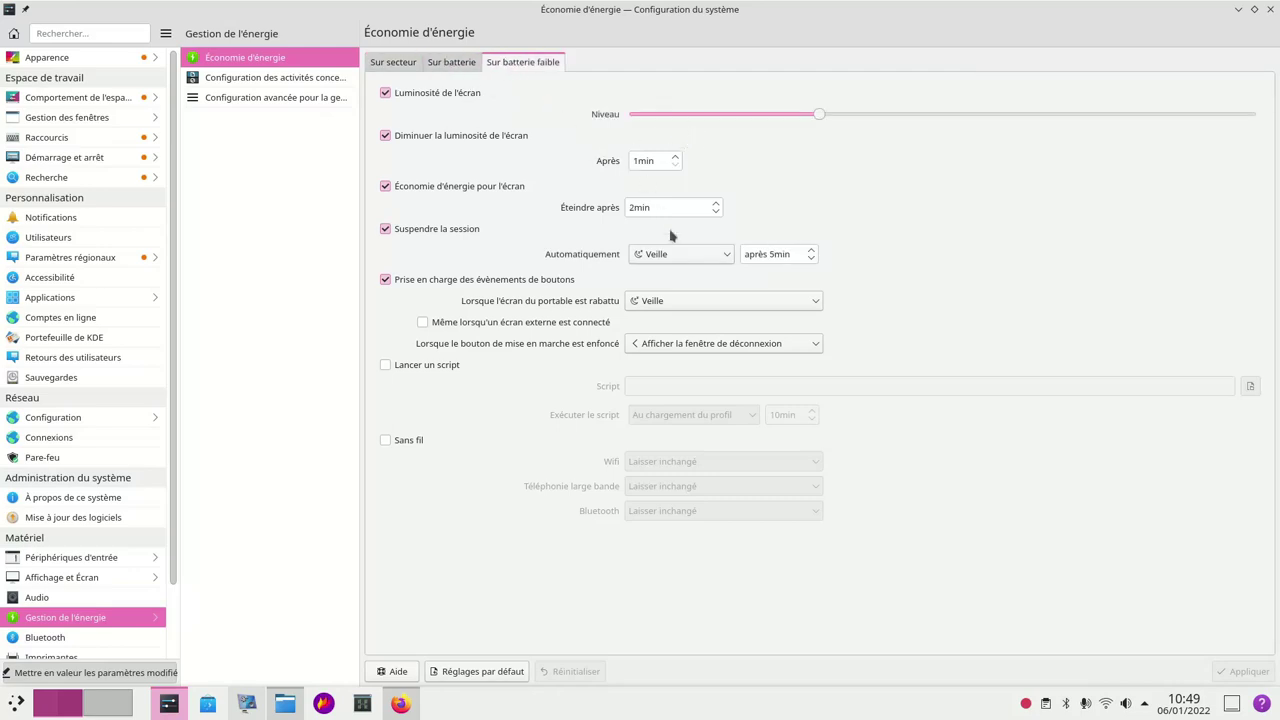
# View the power settings for both the default and the named activity, and the advanced power management configuration.
pyautogui.click(265, 80)
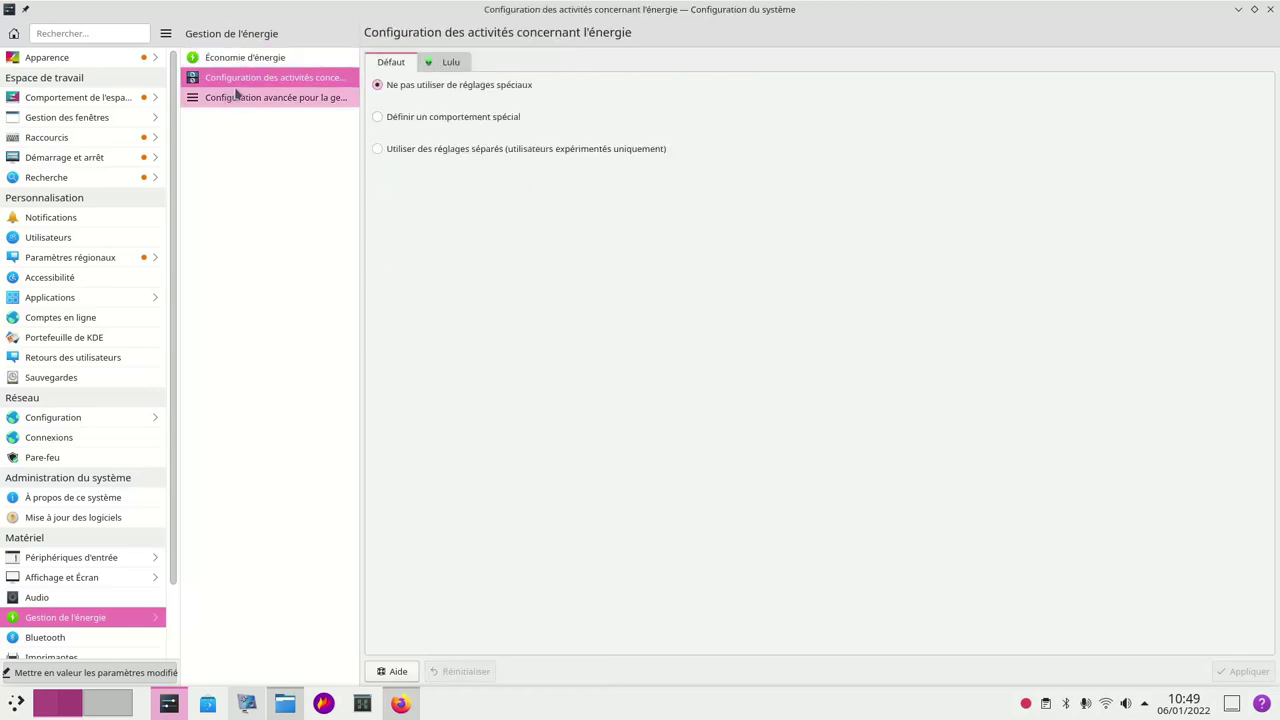
pyautogui.click(441, 64)
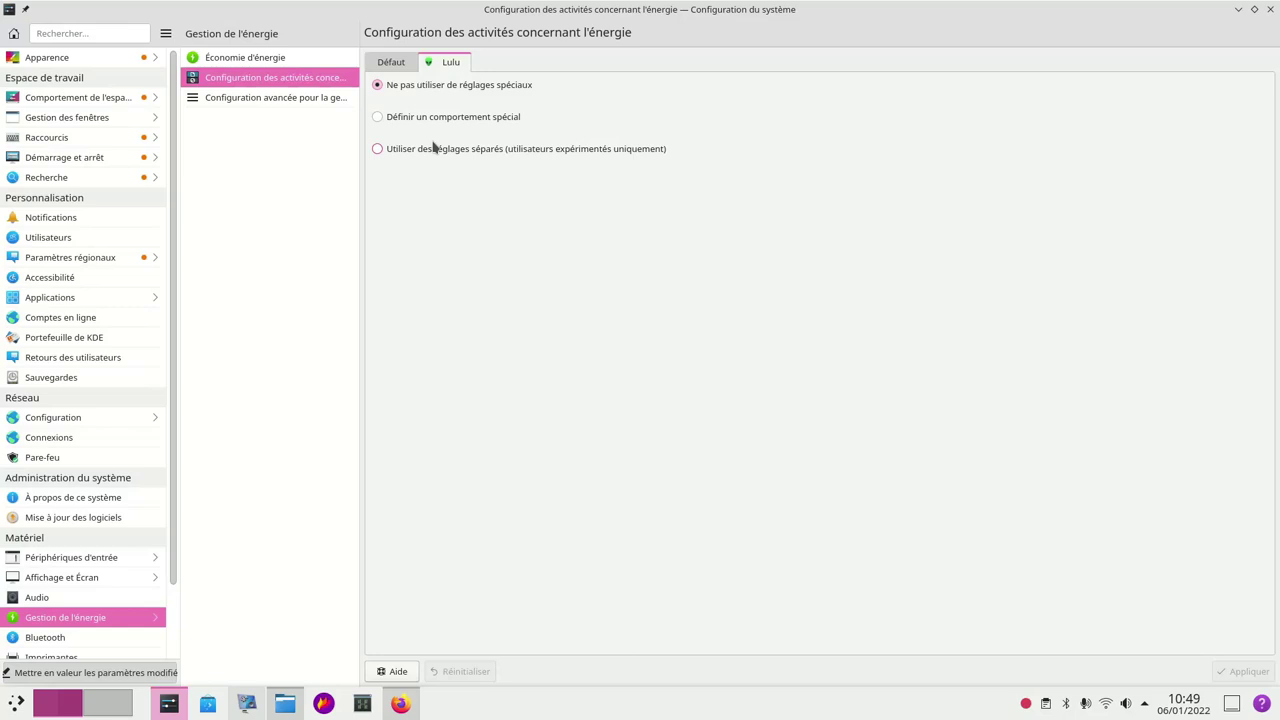
pyautogui.click(266, 100)
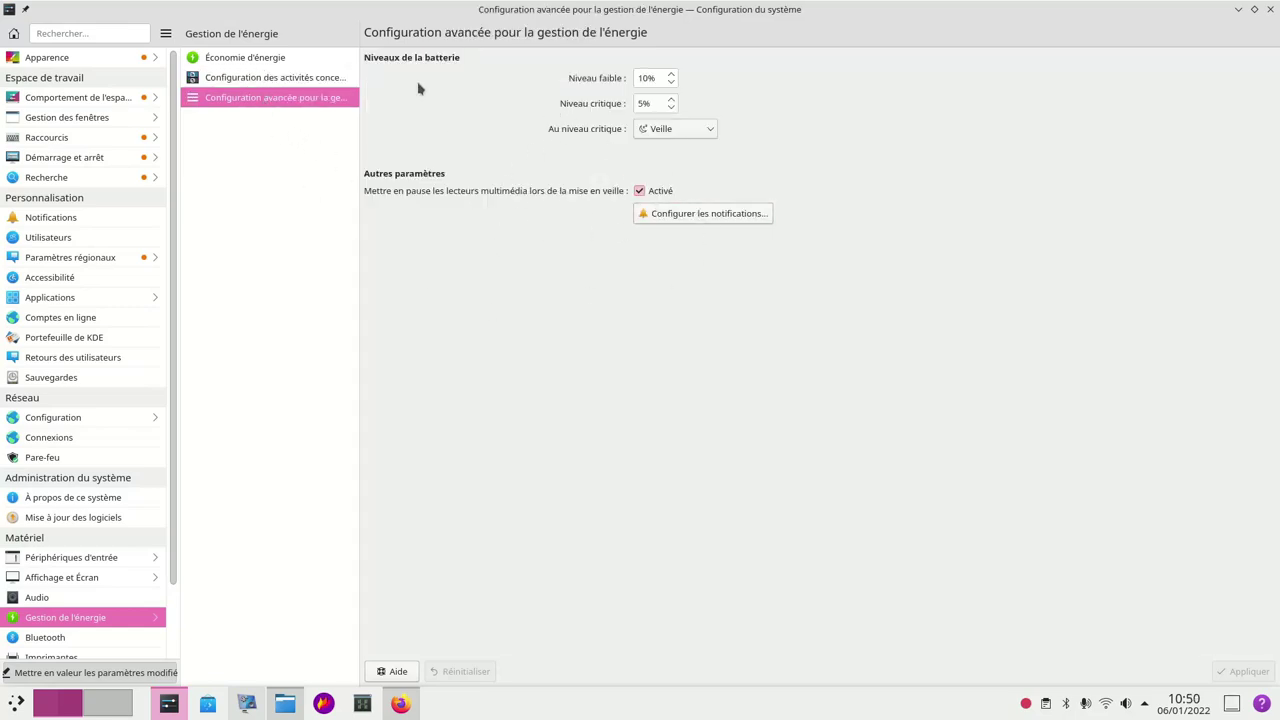
# View the Bluetooth and Imprimantes pages in the Matériel section of the system settings.
pyautogui.scroll(-2, 44, 555)
pyautogui.scroll(-2, 44, 553)
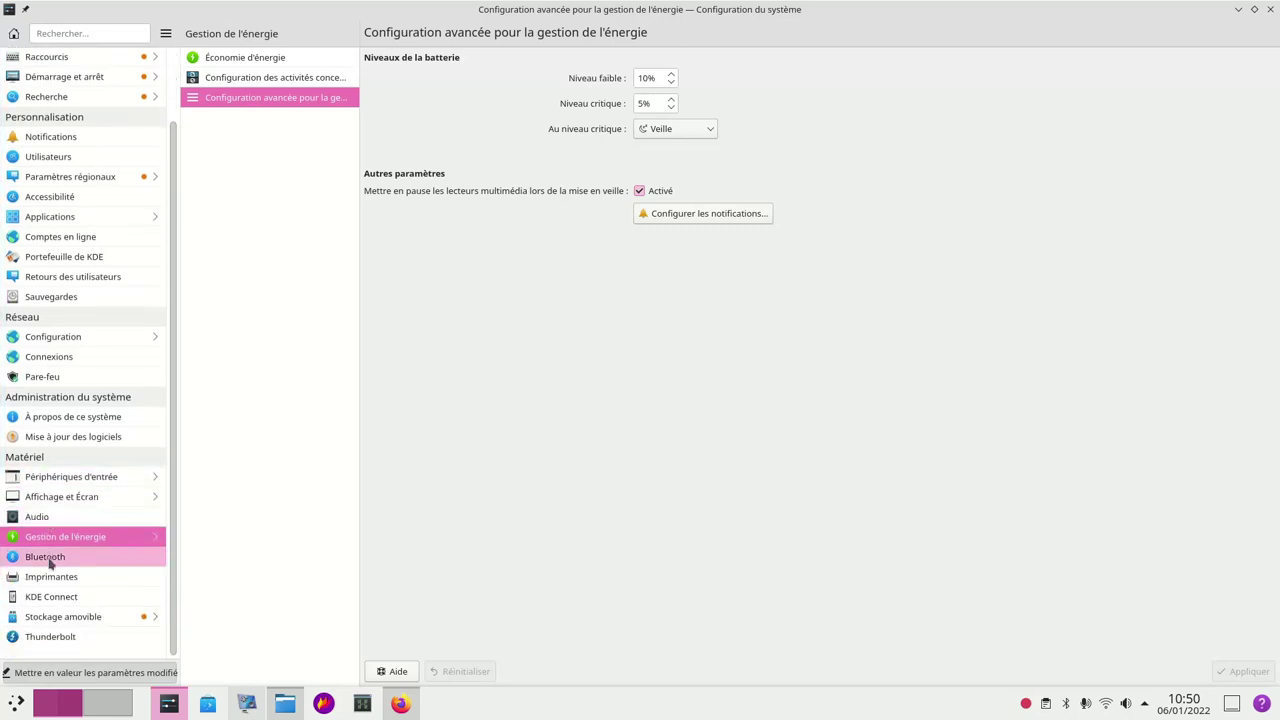
pyautogui.click(44, 558)
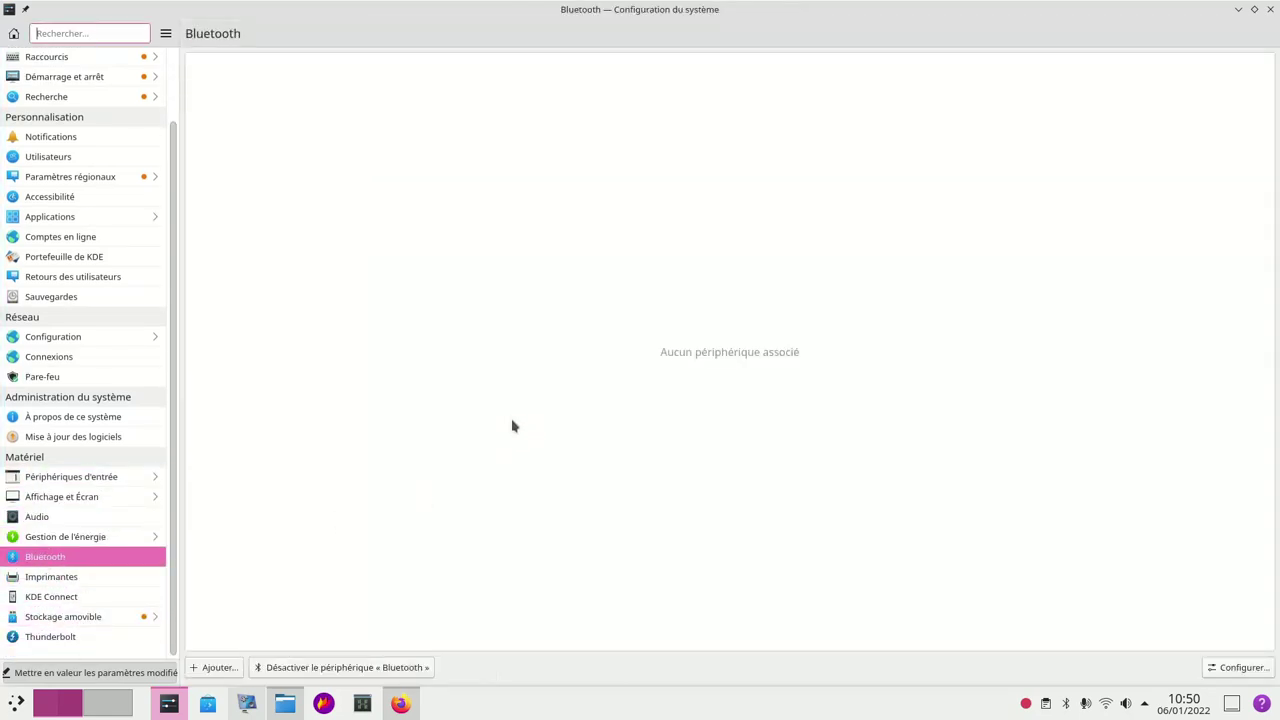
pyautogui.click(43, 580)
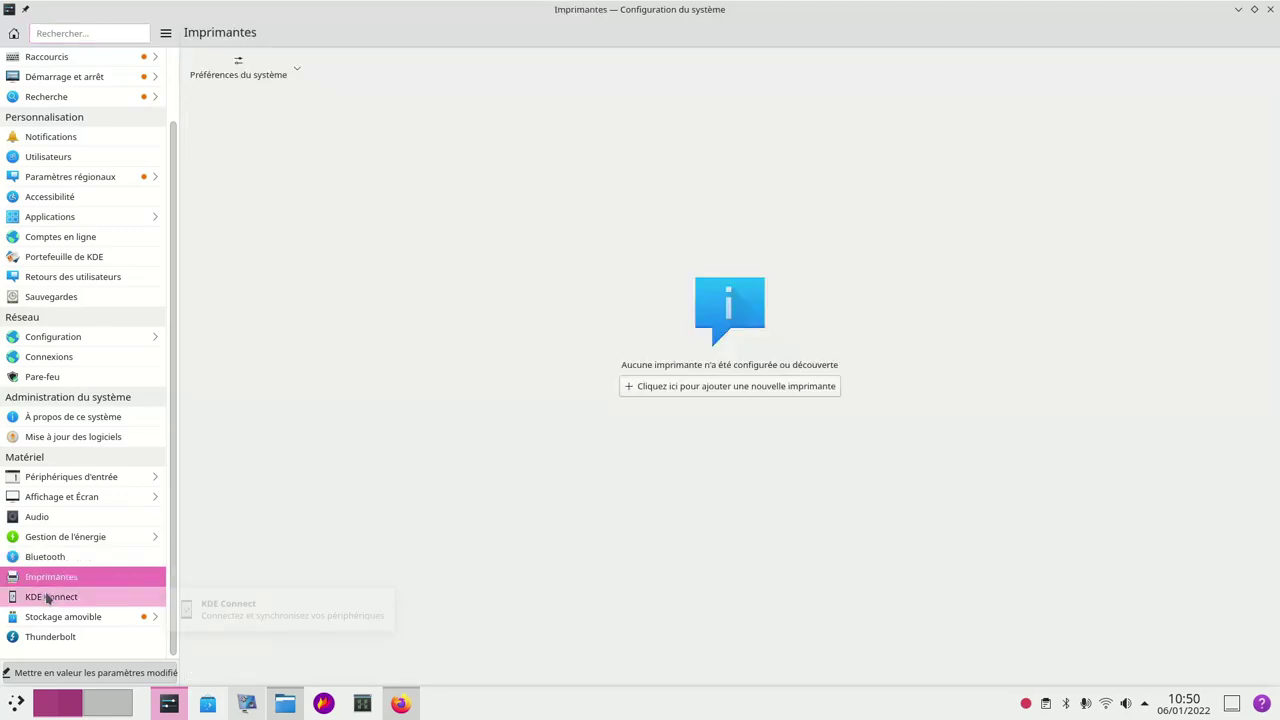
# In the KDE Connect settings, review the list of available modules for the NOH-NX9 device.
pyautogui.click(47, 598)
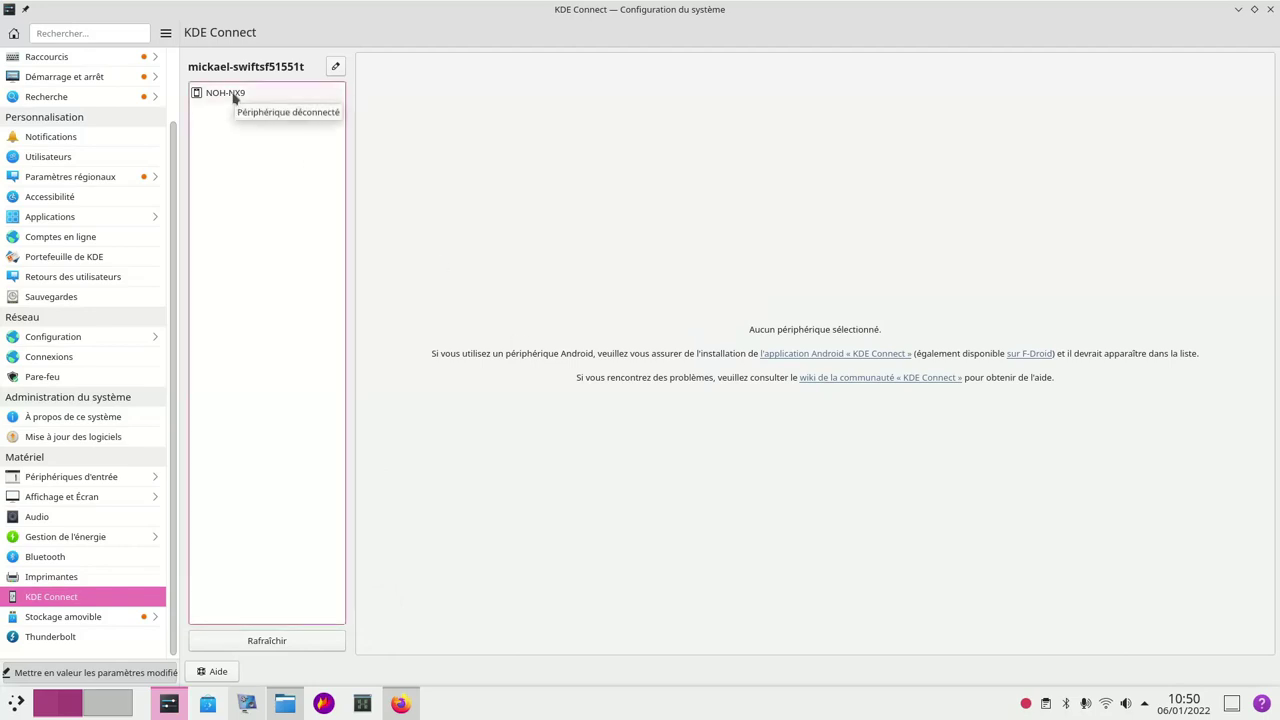
pyautogui.click(233, 94)
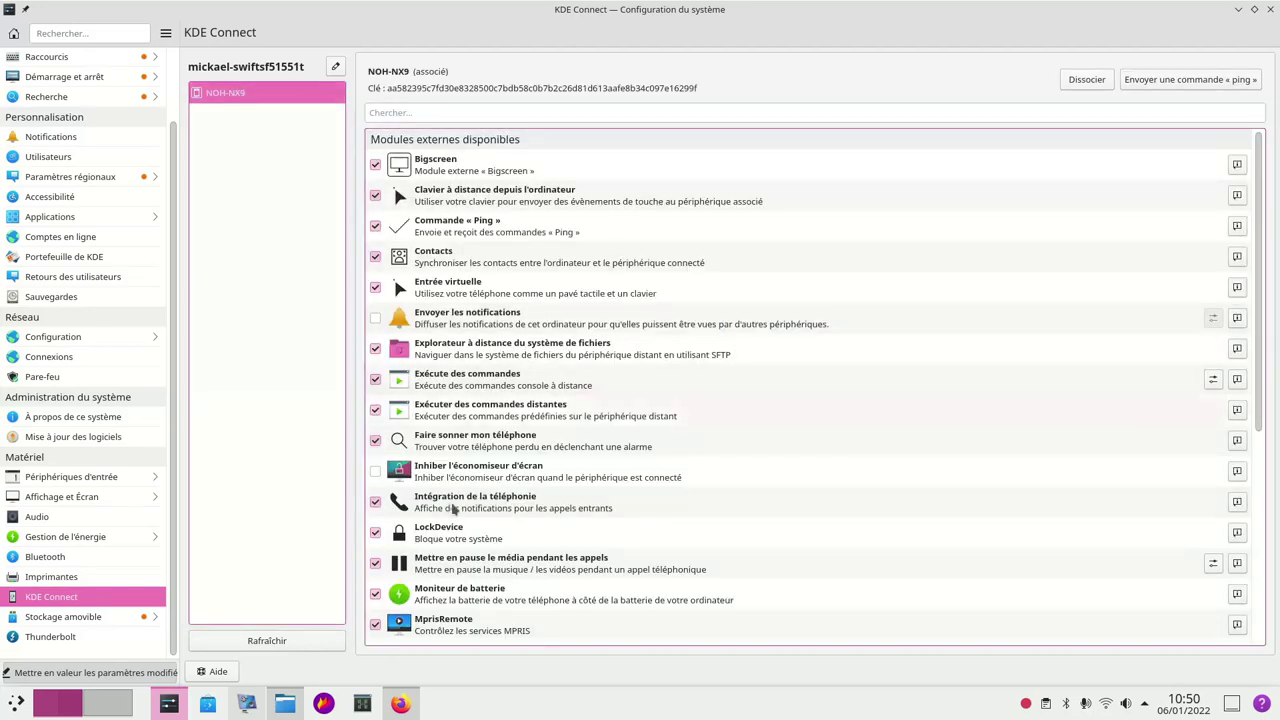
pyautogui.scroll(-6, 452, 509)
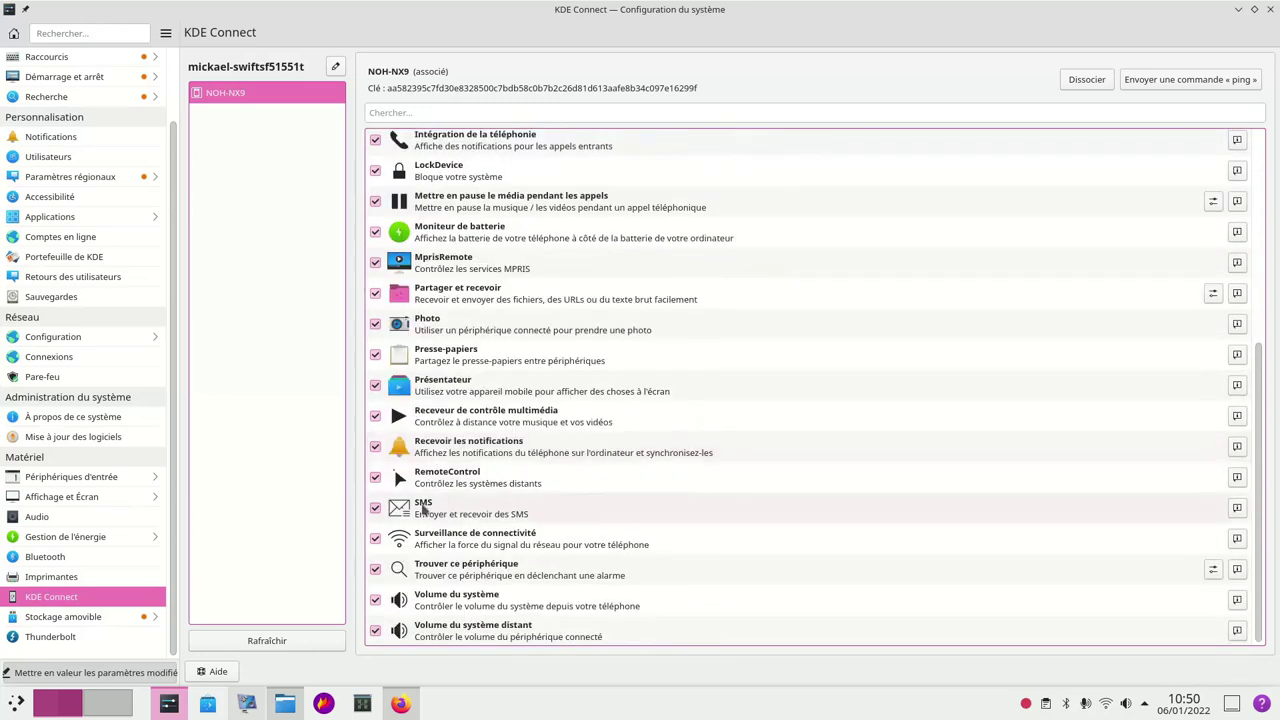
pyautogui.scroll(6, 421, 582)
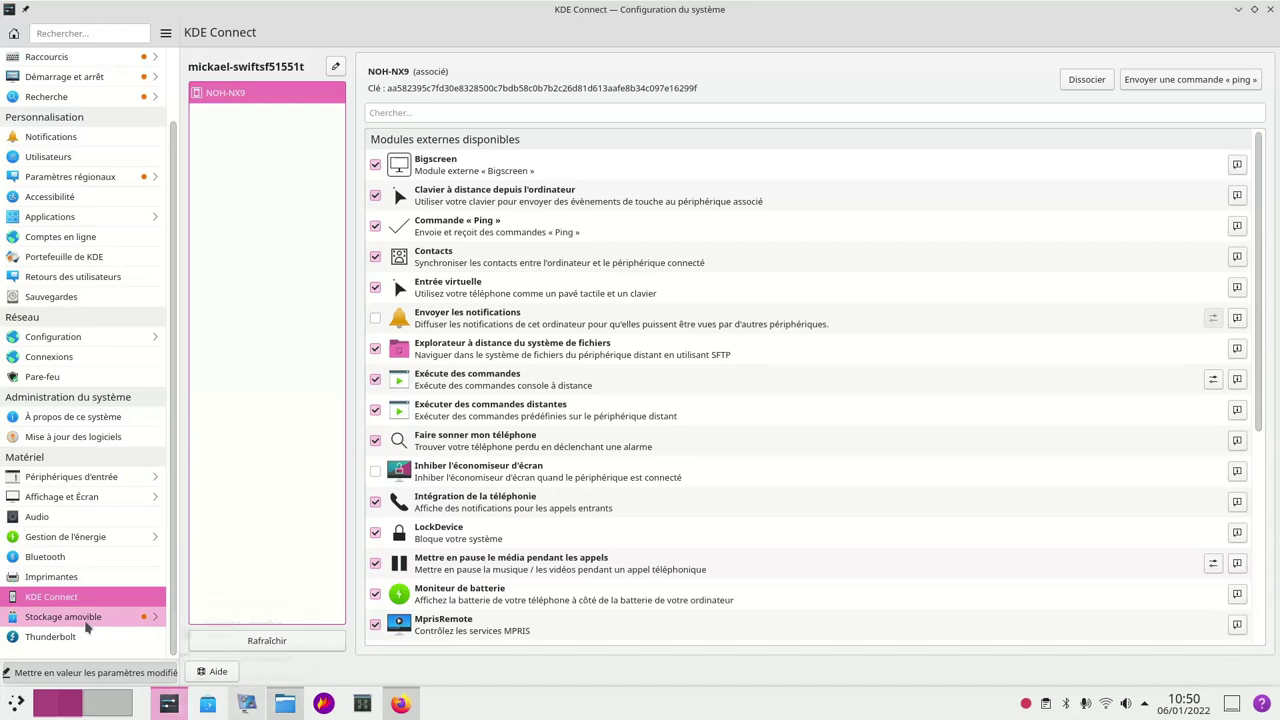
# View the Stockage amovible settings for device actions, digital camera and removable devices.
pyautogui.moveTo(87, 627)
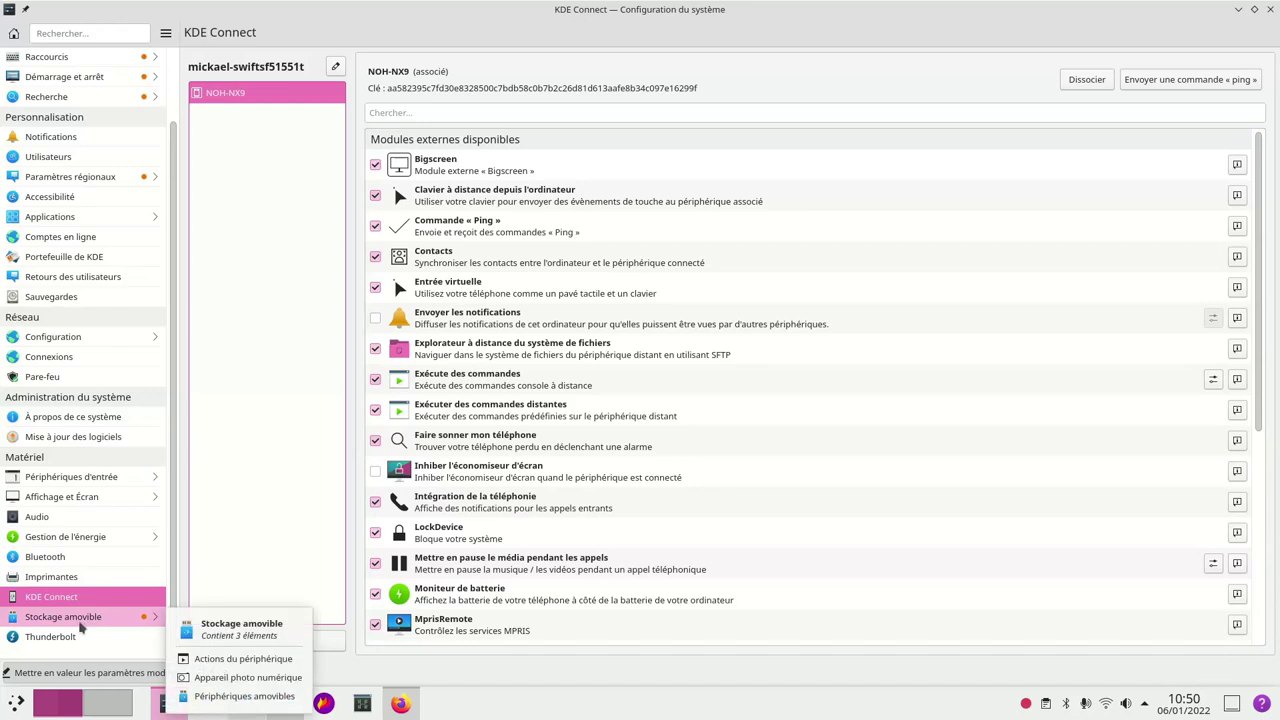
pyautogui.click(68, 619)
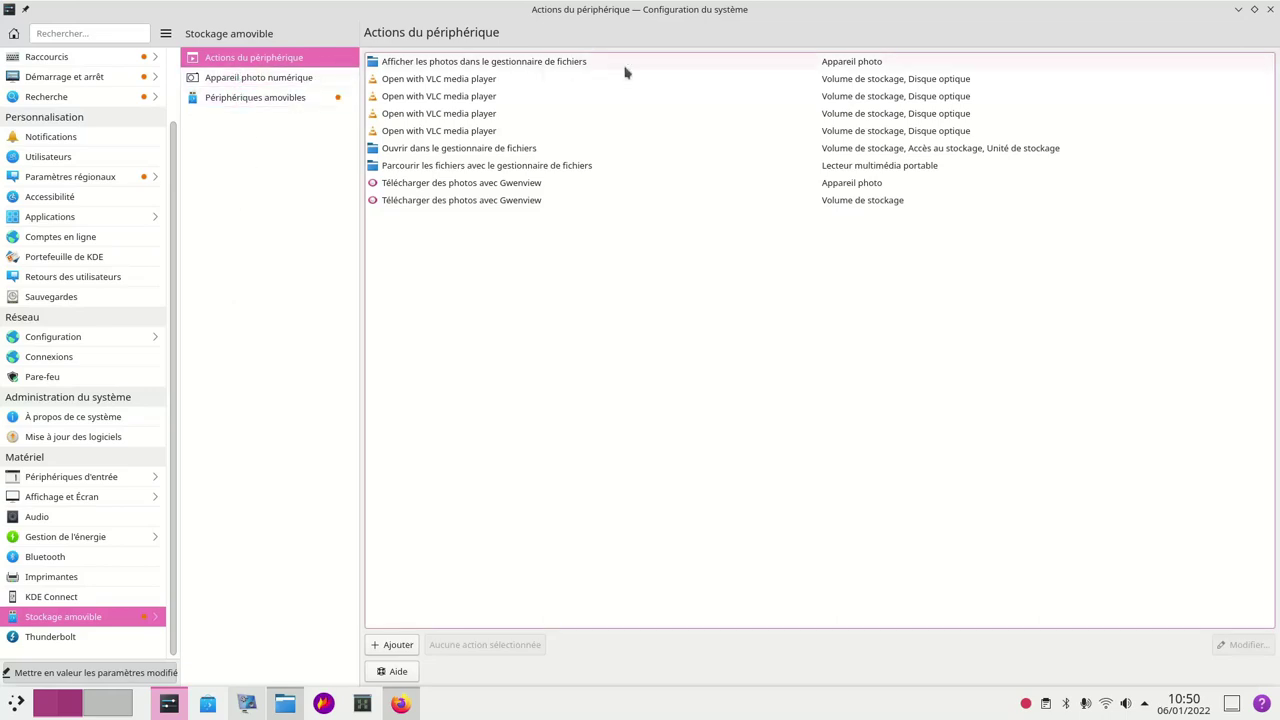
pyautogui.click(278, 83)
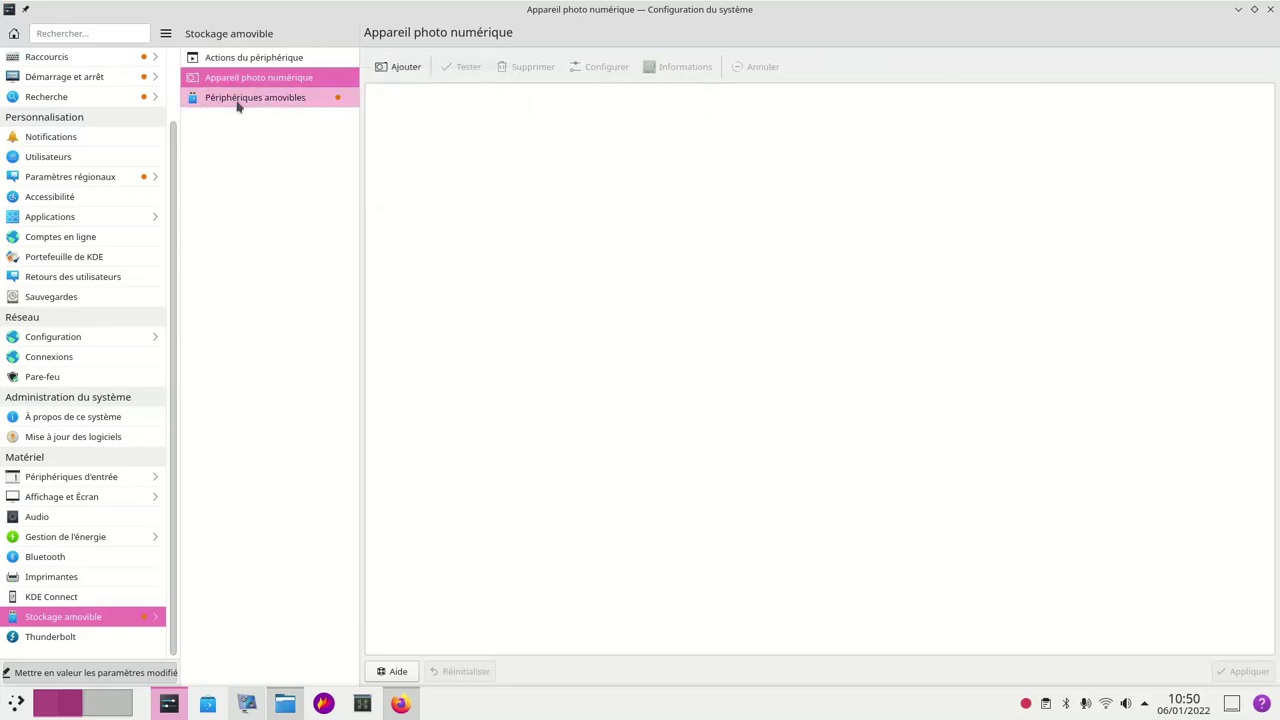
pyautogui.click(240, 100)
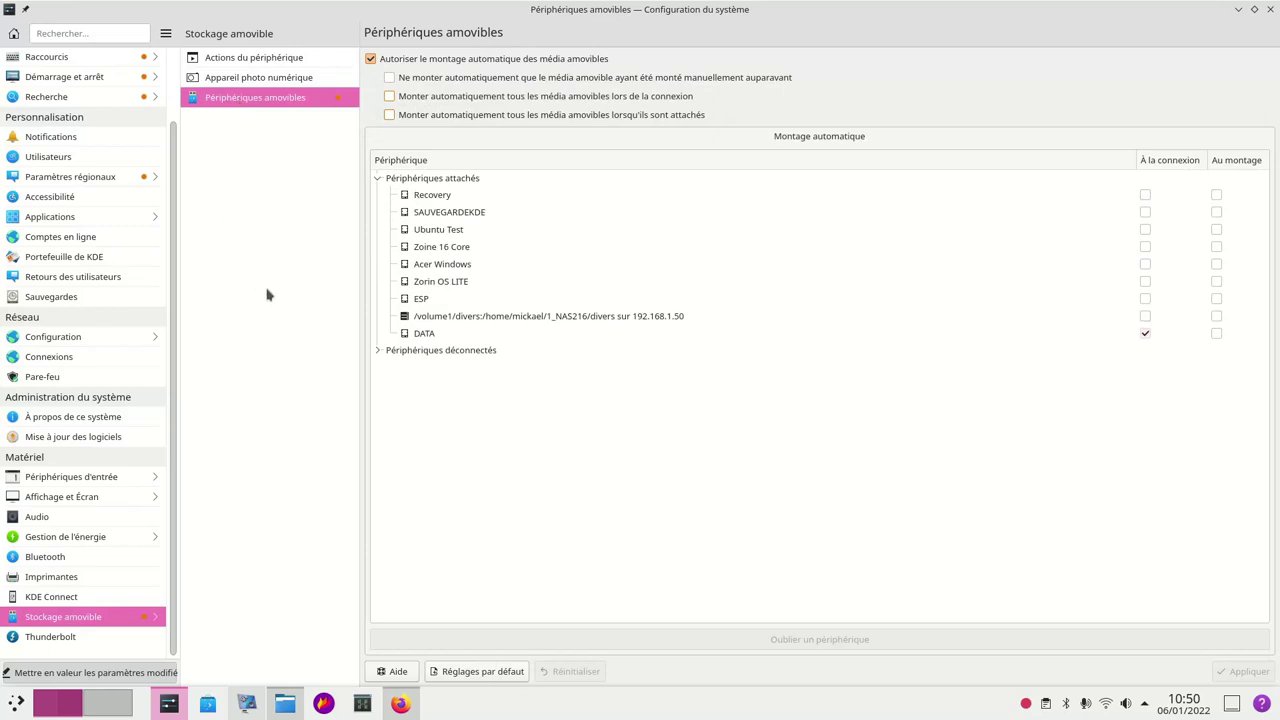
# Switch automatic mounting of removable media off and back on, and collapse the Périphériques attachés list.
pyautogui.click(428, 463)
pyautogui.click(371, 60)
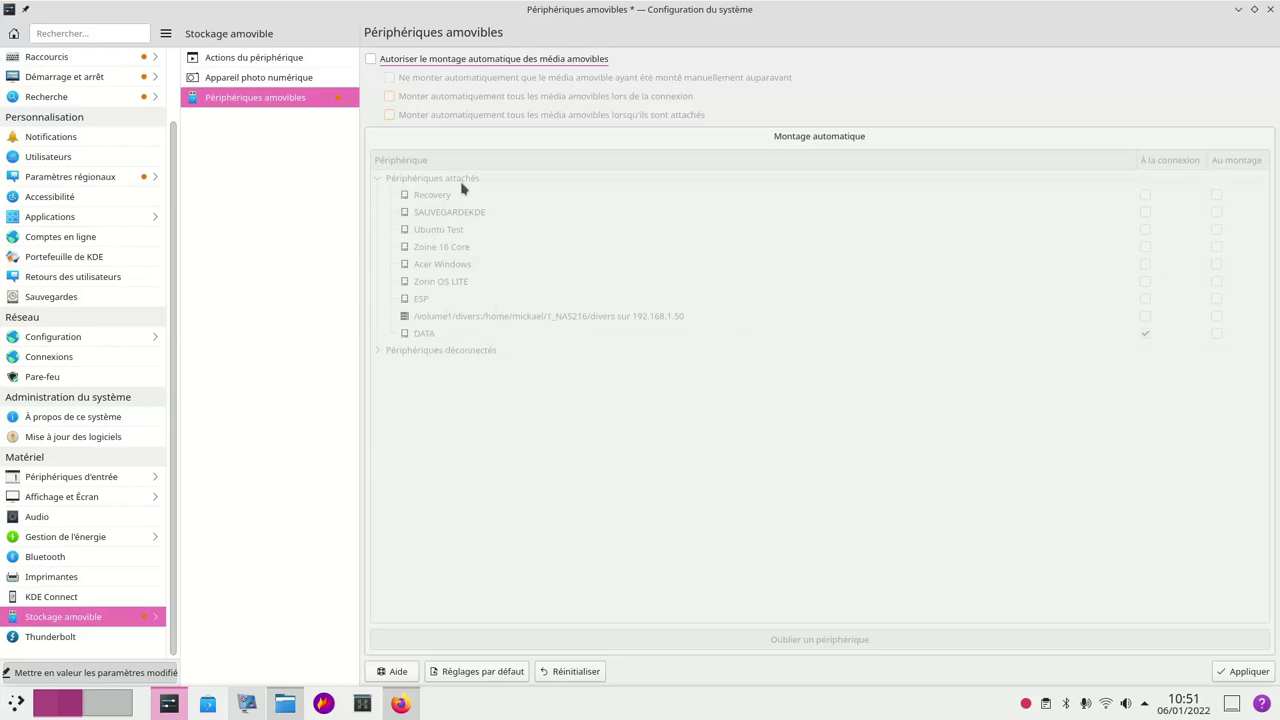
pyautogui.click(371, 60)
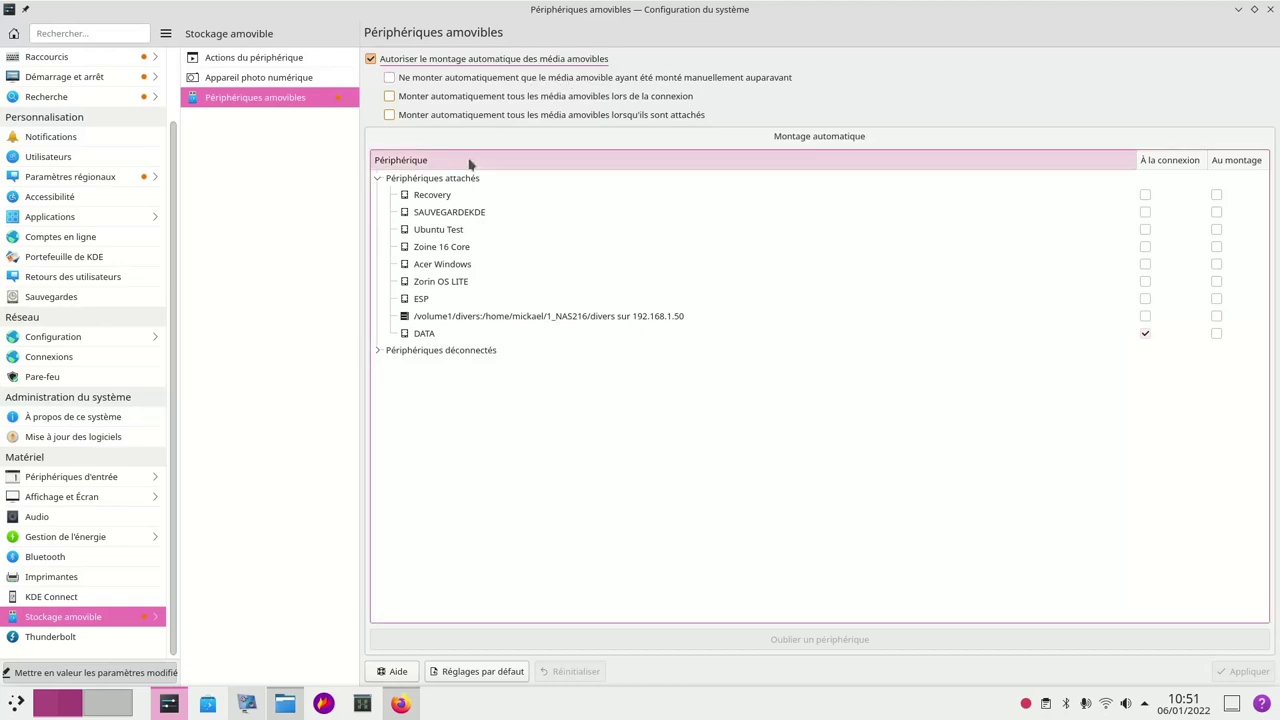
pyautogui.click(380, 180)
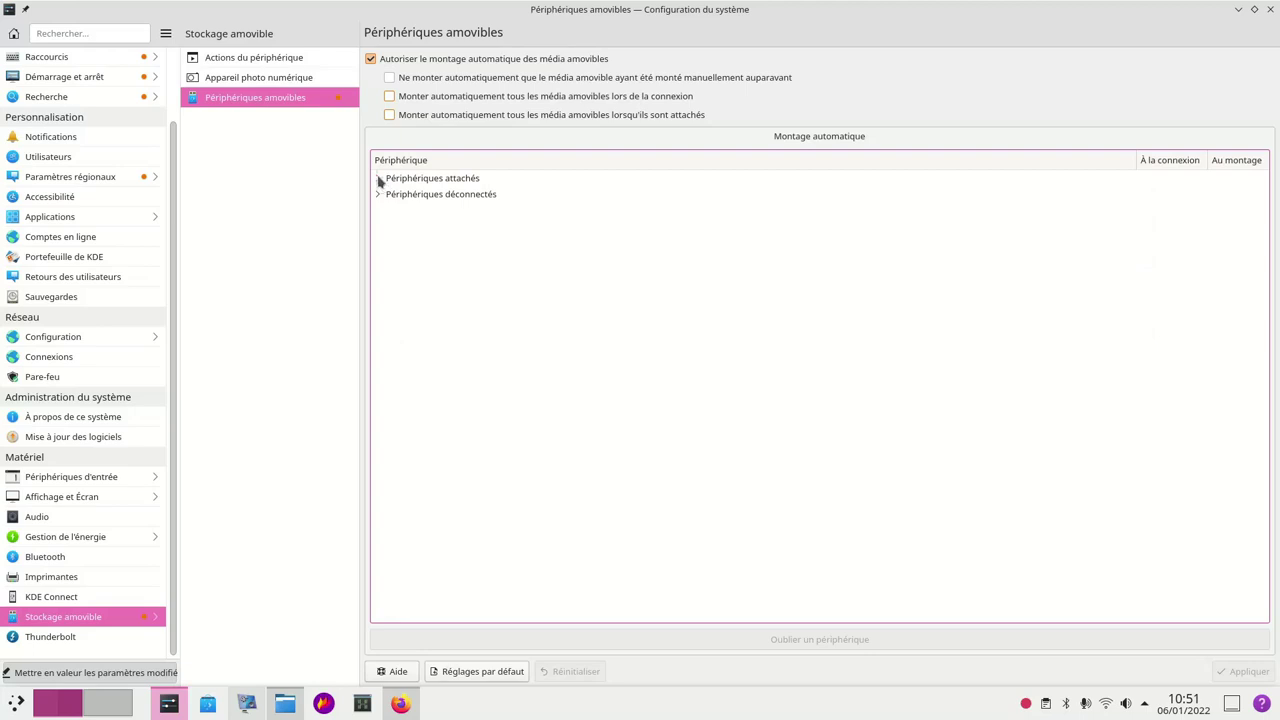
# Expand the Périphériques attachés list and compare it with the devices shown in the Dolphin file manager.
pyautogui.click(380, 180)
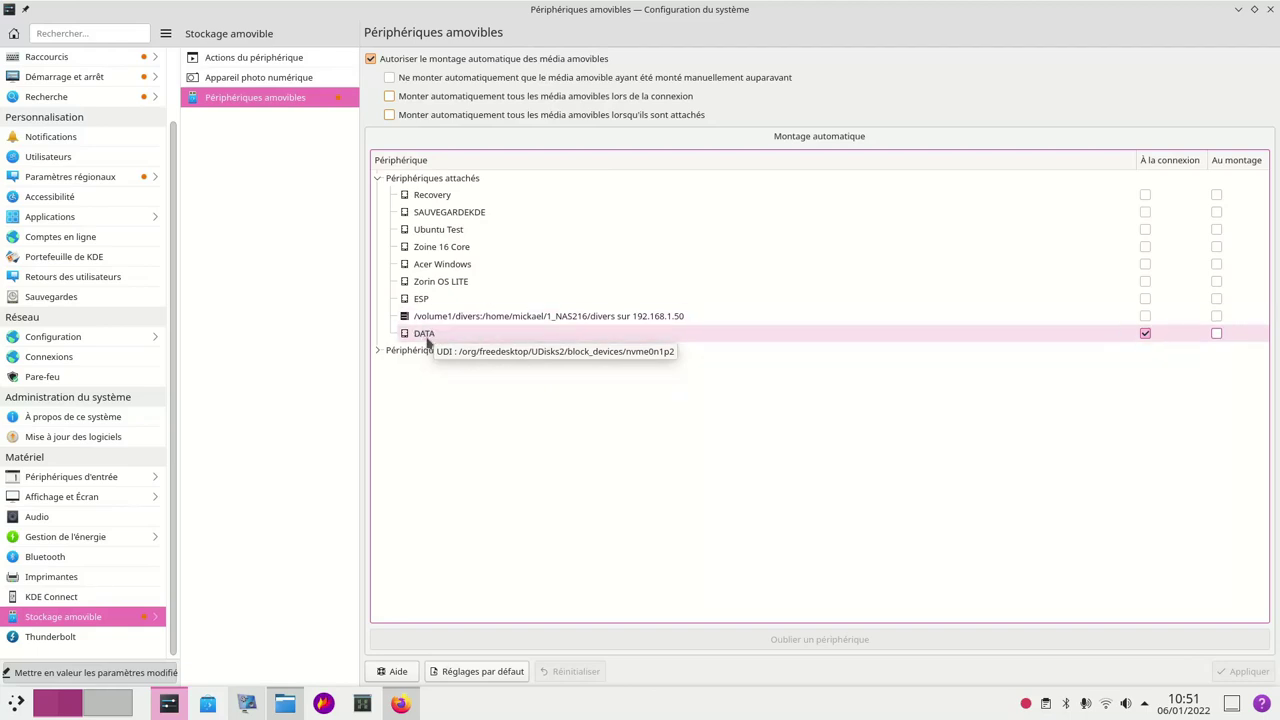
pyautogui.hotkey('alt', 'Tab')
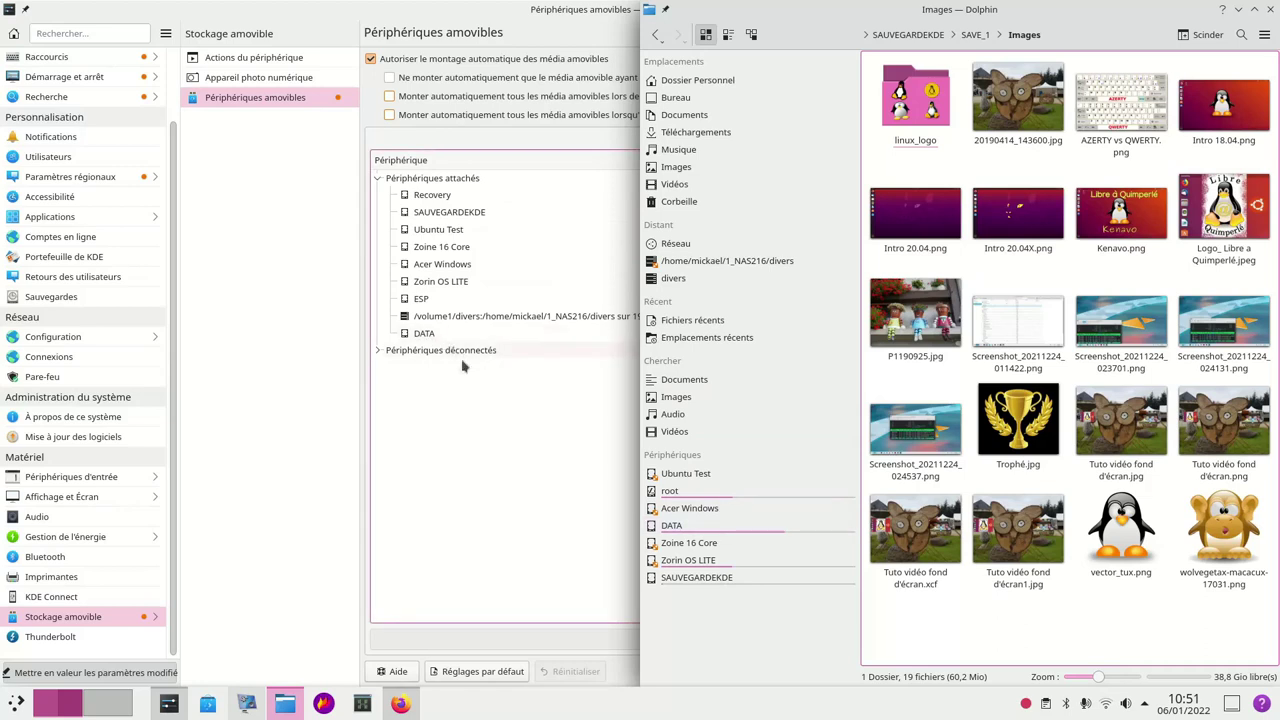
pyautogui.click(486, 404)
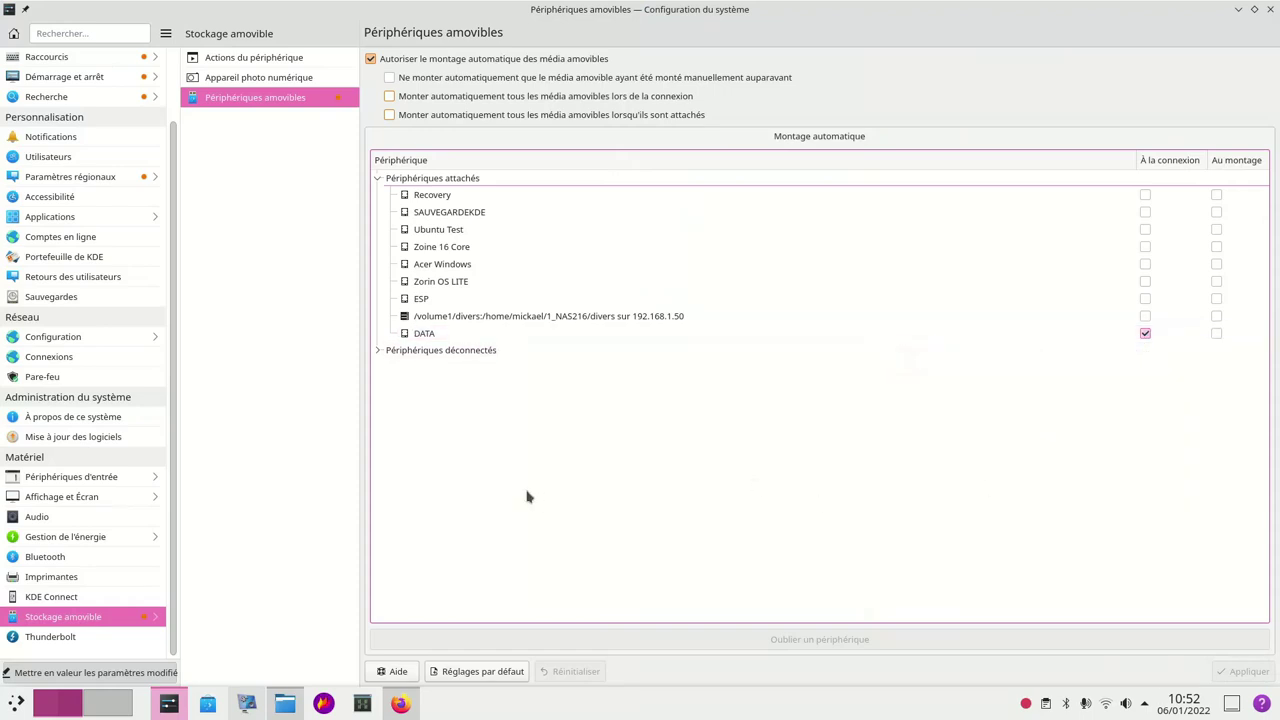
# View the Thunderbolt settings page and the window's additional actions, and close the system settings.
pyautogui.click(66, 640)
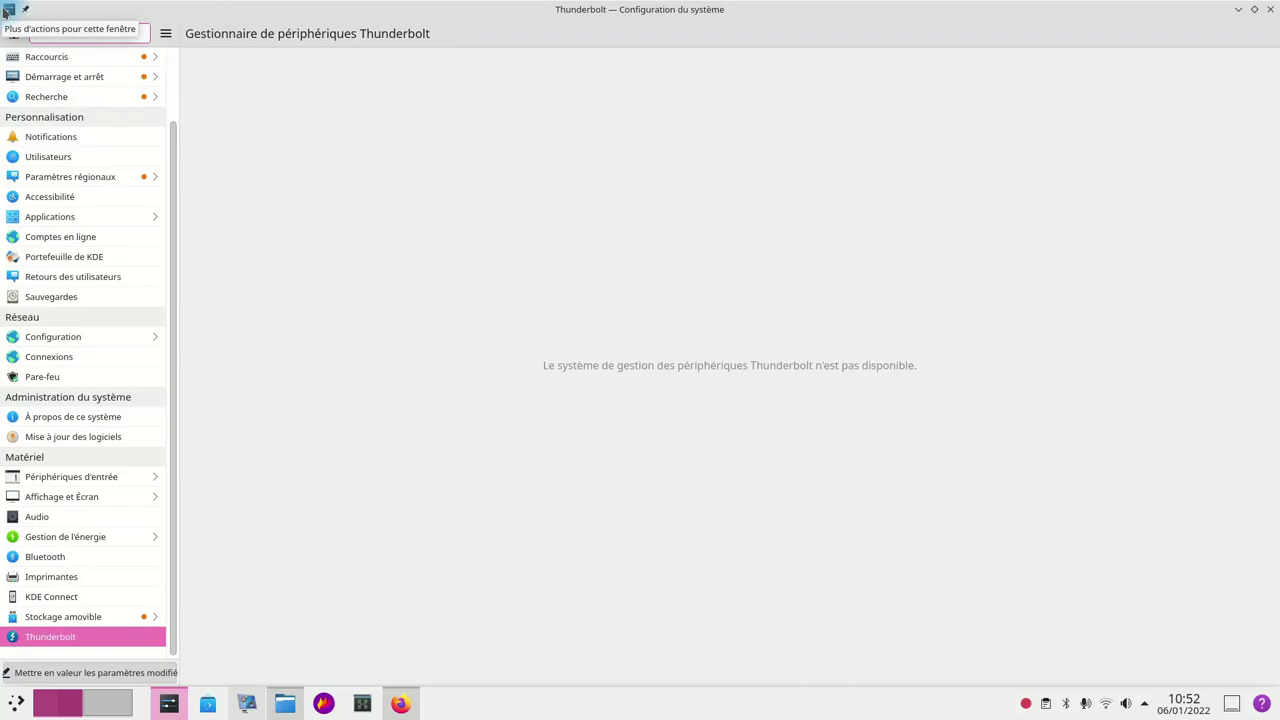
pyautogui.click(8, 12)
pyautogui.moveTo(30, 99)
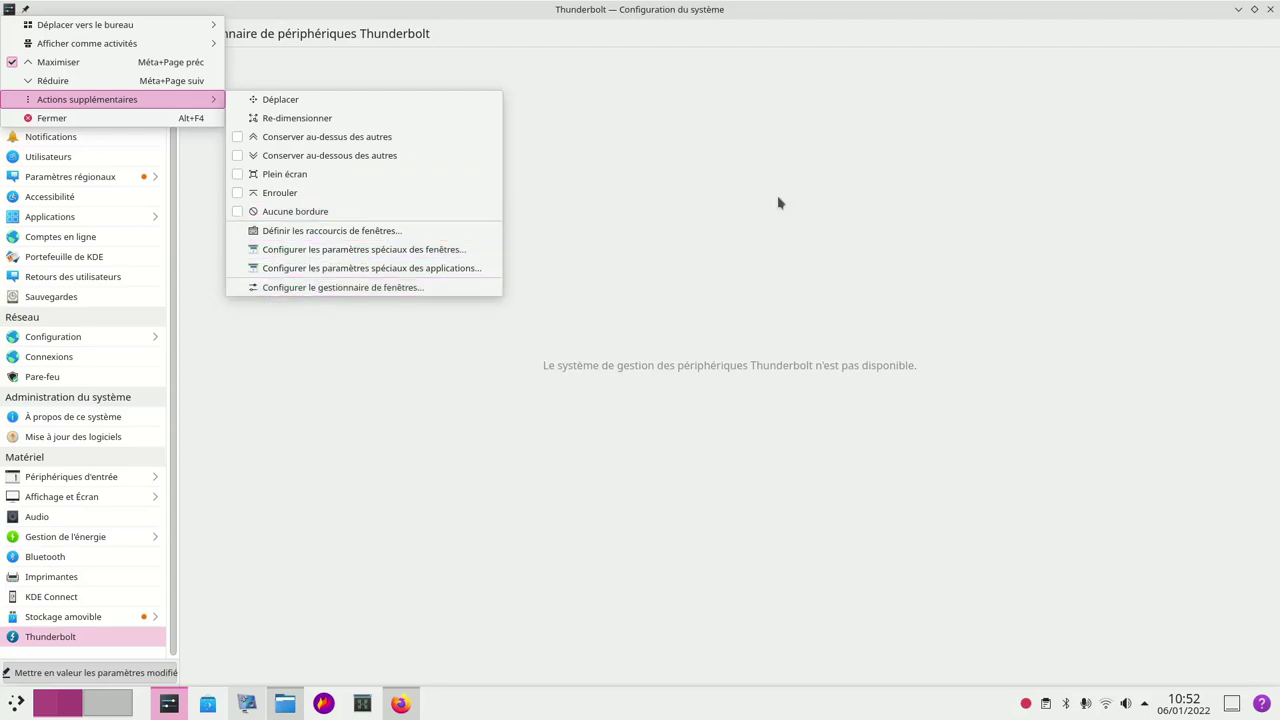
pyautogui.click(130, 119)
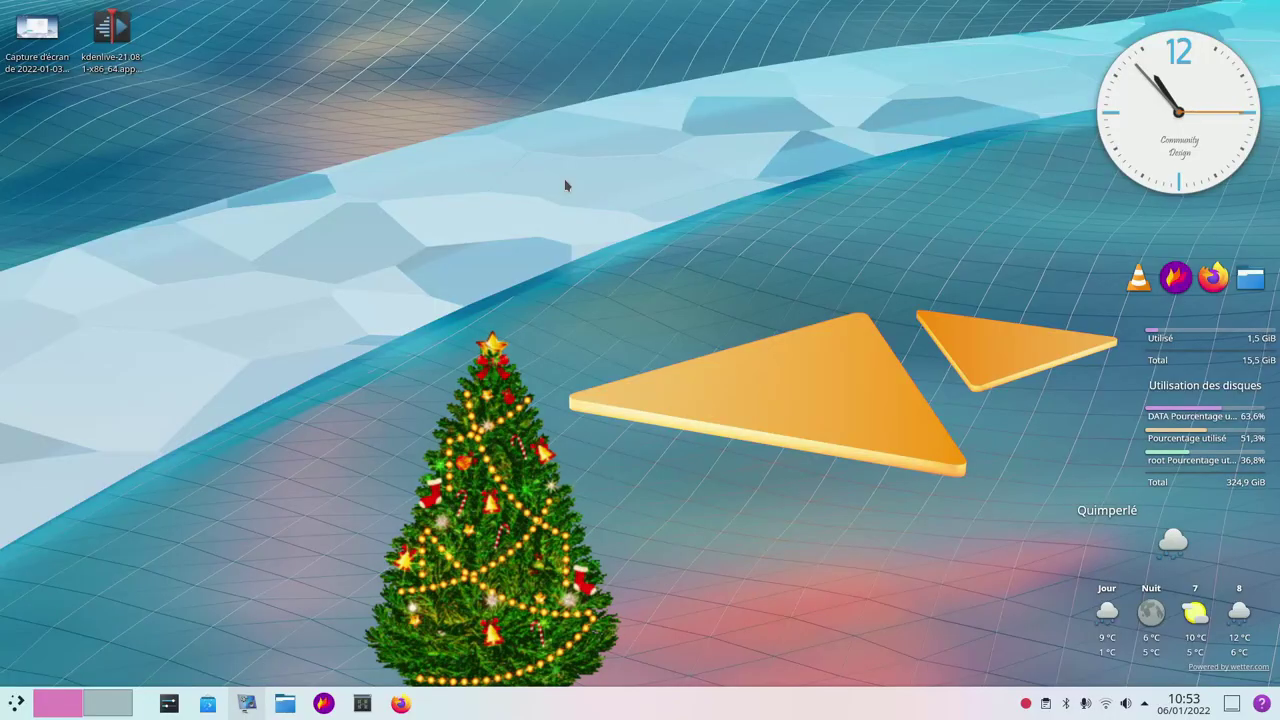
# Start edit mode from the desktop panel and move the weather widget below the disk usage widget.
pyautogui.rightClick(598, 708)
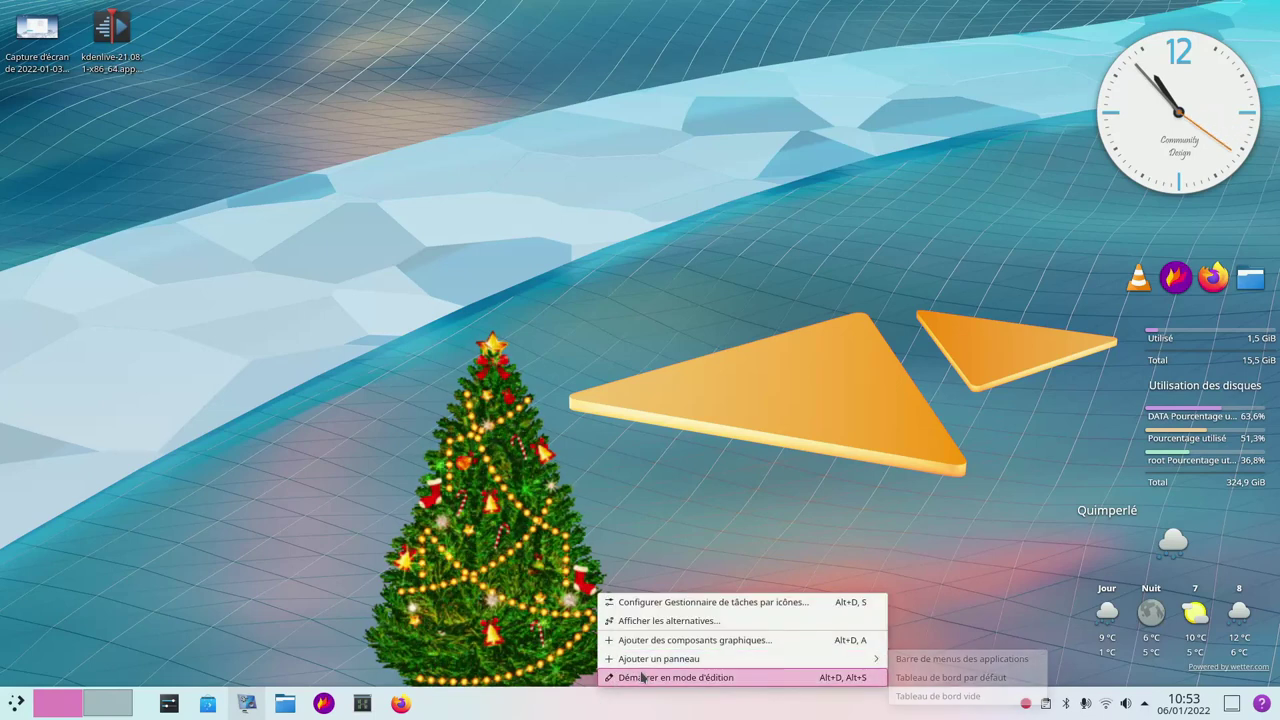
pyautogui.click(641, 677)
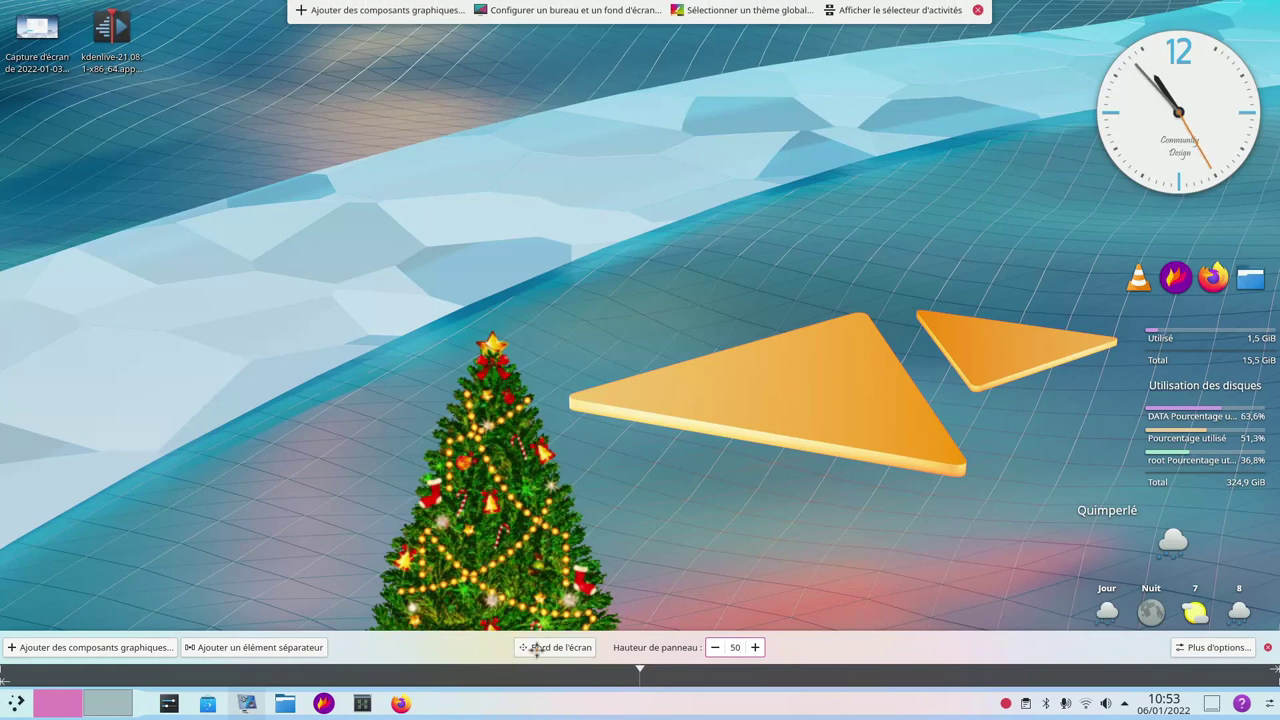
pyautogui.moveTo(535, 651)
pyautogui.mouseDown()
pyautogui.moveTo(668, 251)
pyautogui.moveTo(755, 63)
pyautogui.moveTo(750, 100)
pyautogui.moveTo(194, 369)
pyautogui.moveTo(2, 368)
pyautogui.moveTo(300, 500)
pyautogui.moveTo(555, 650)
pyautogui.mouseUp()
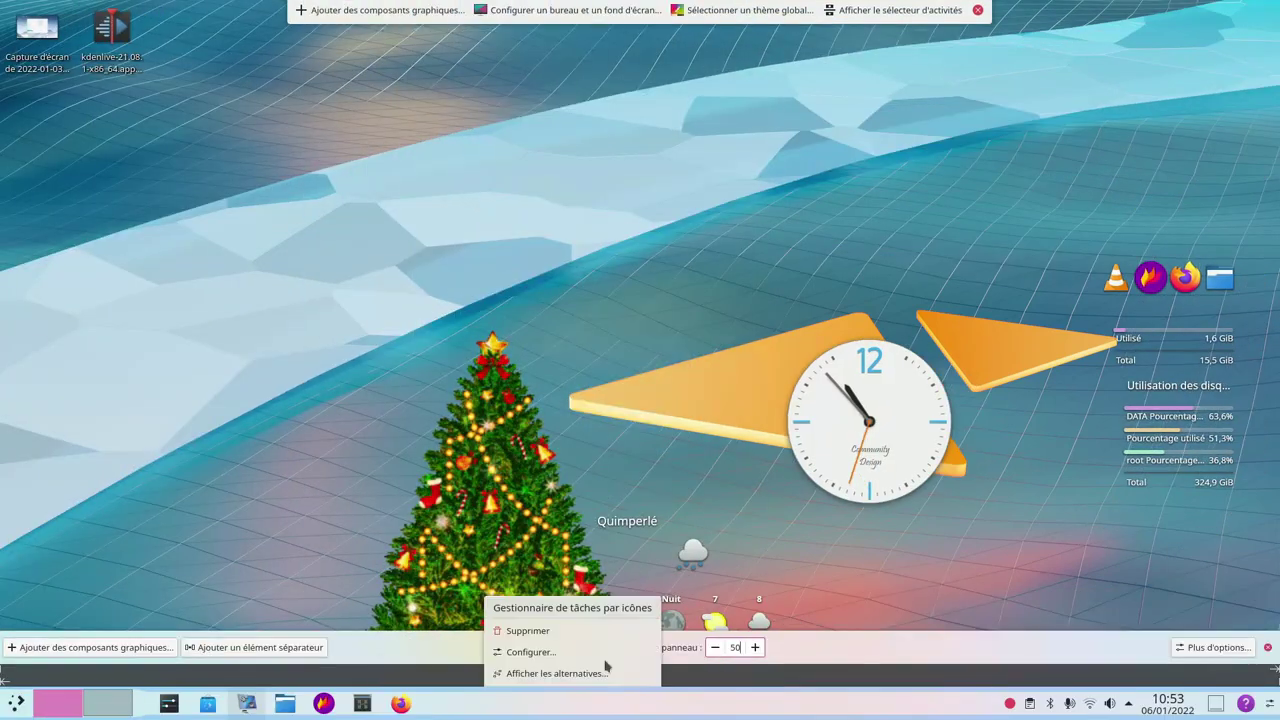
pyautogui.click(920, 563)
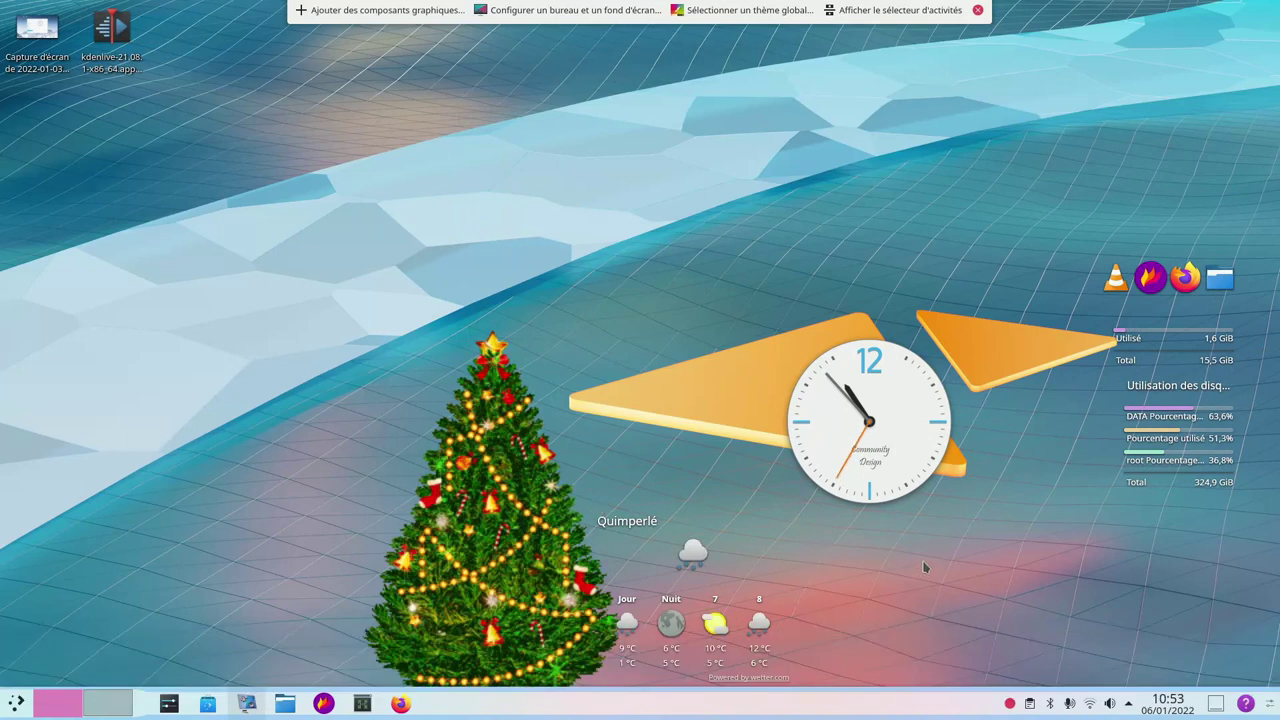
pyautogui.moveTo(721, 565); pyautogui.dragTo(1128, 553)
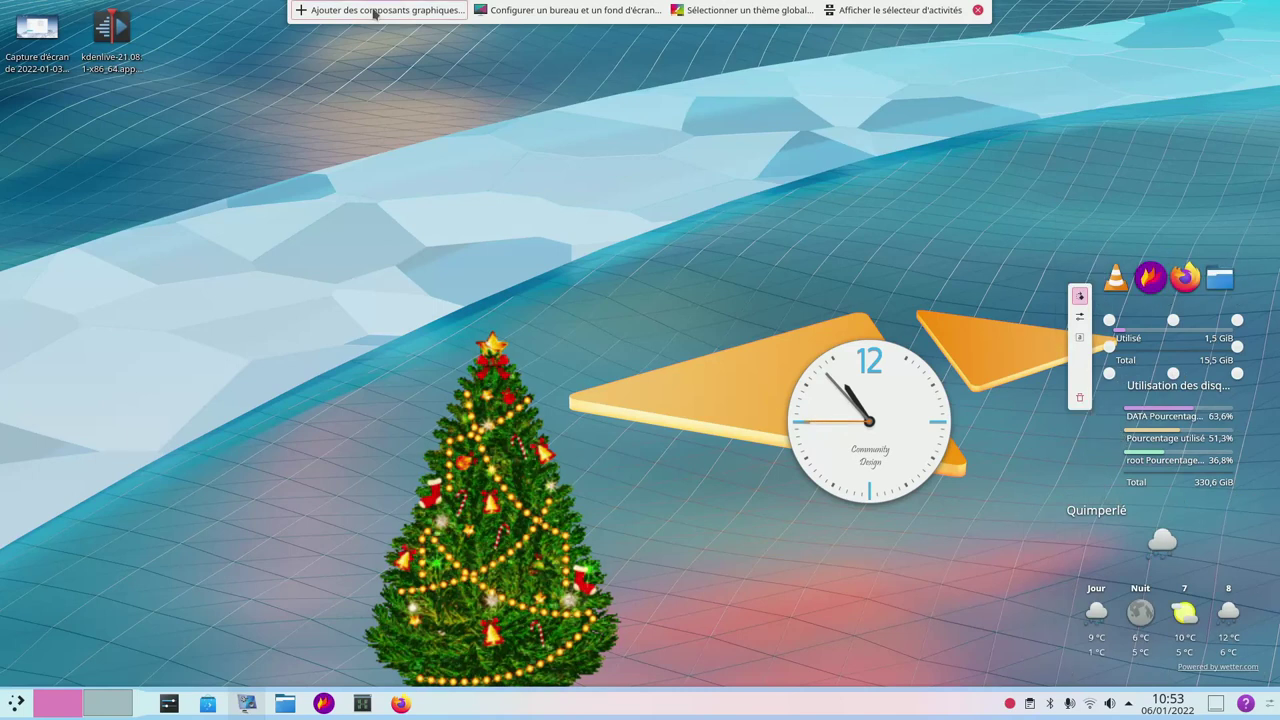
# View the list of graphical components that can be added to the desktop, and leave edit mode.
pyautogui.click(340, 11)
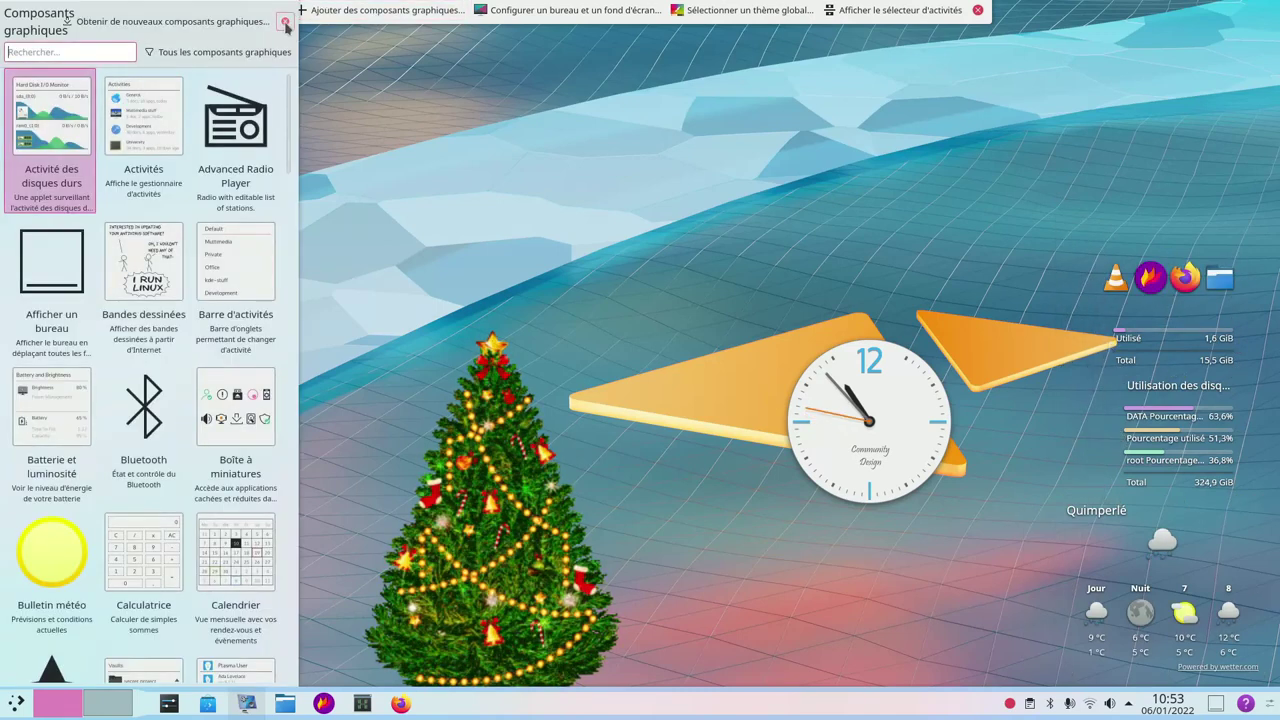
pyautogui.click(285, 22)
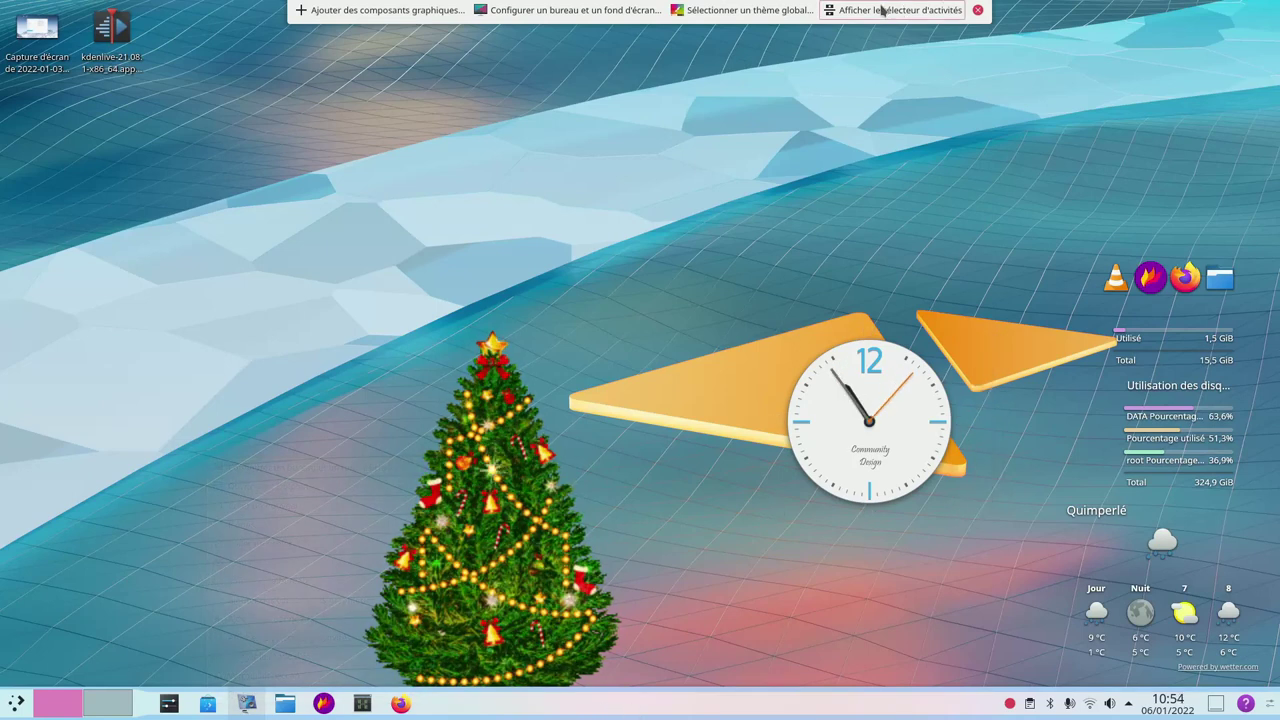
pyautogui.click(979, 10)
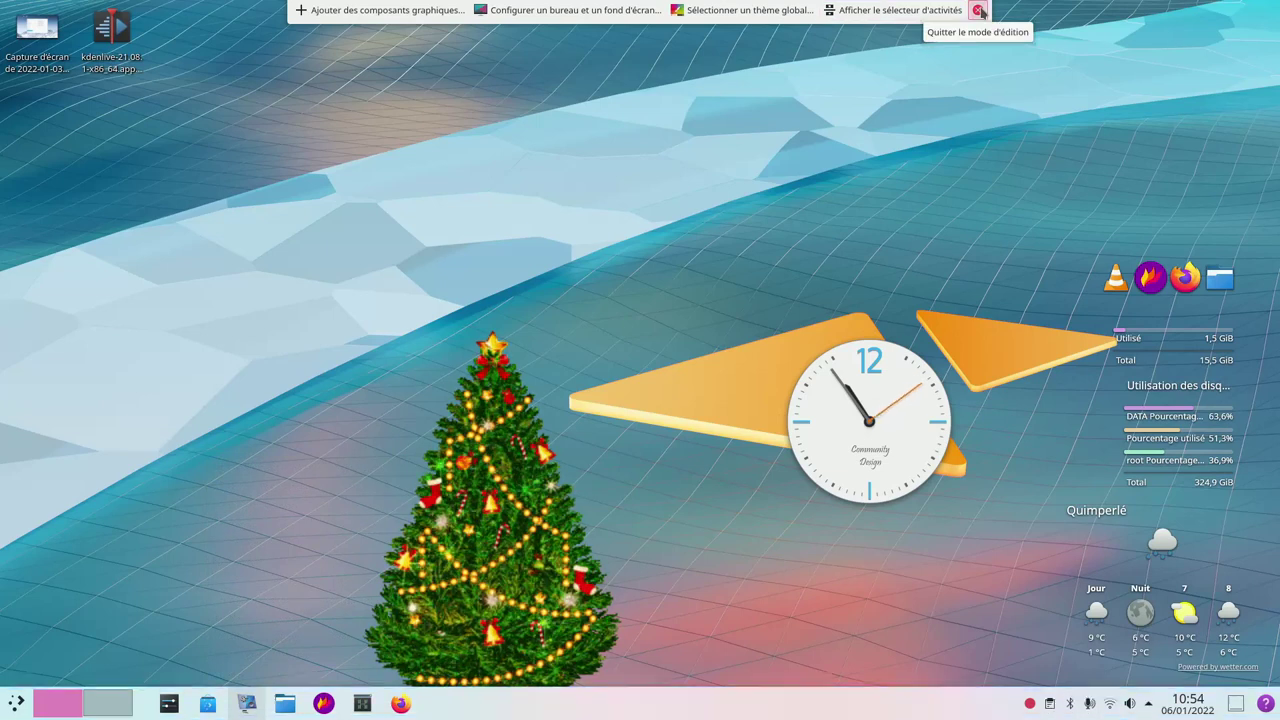
# Start edit mode again, shorten the panel evenly at both ends and show its additional options.
pyautogui.rightClick(713, 702)
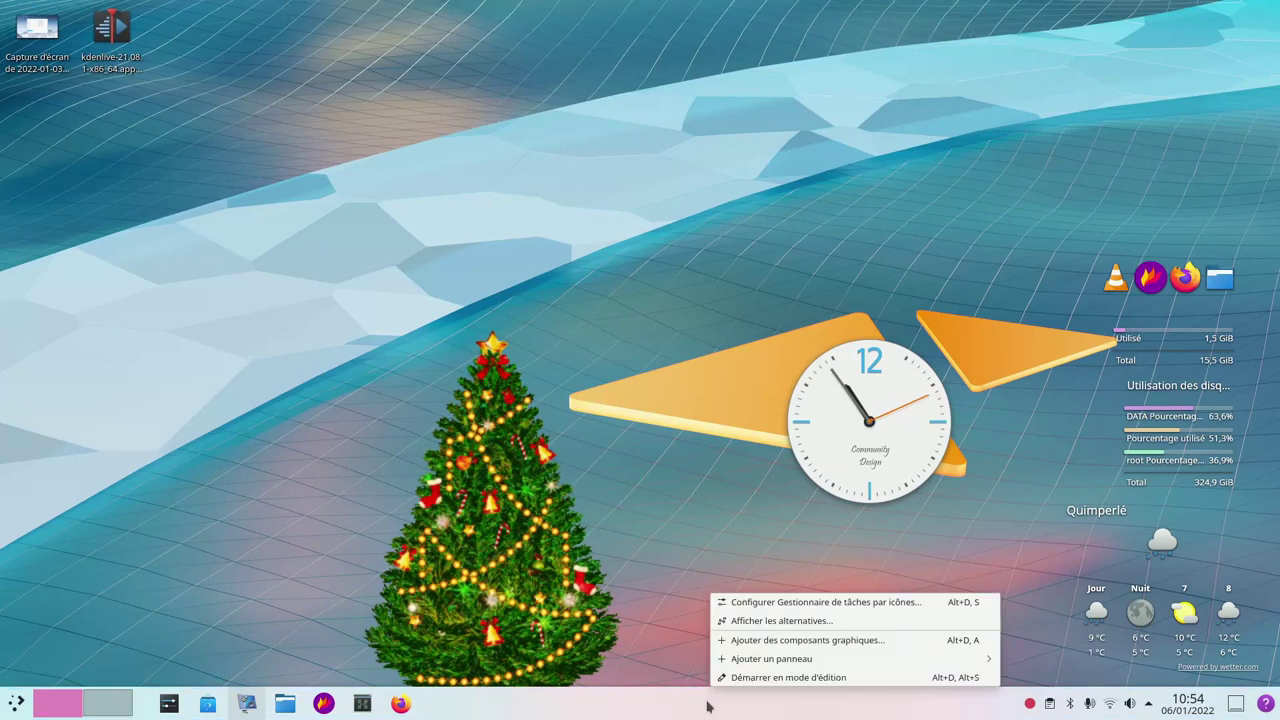
pyautogui.click(755, 679)
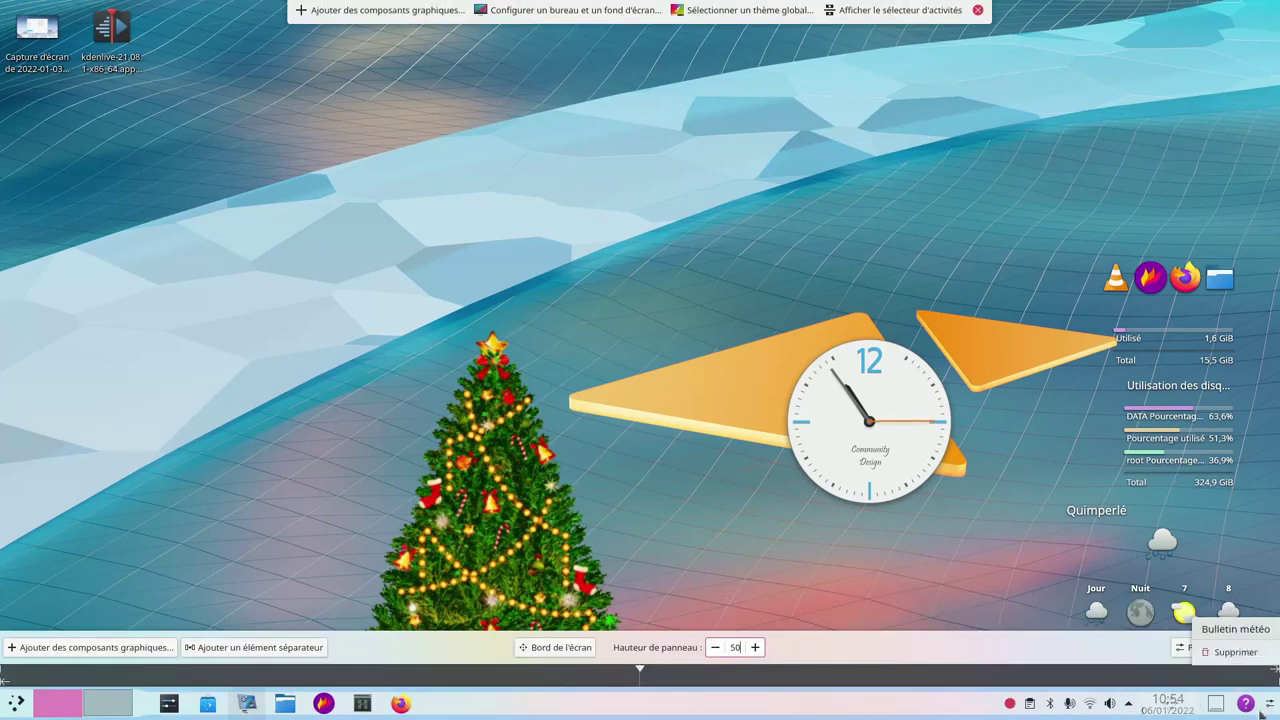
pyautogui.moveTo(1272, 681); pyautogui.dragTo(1126, 681)
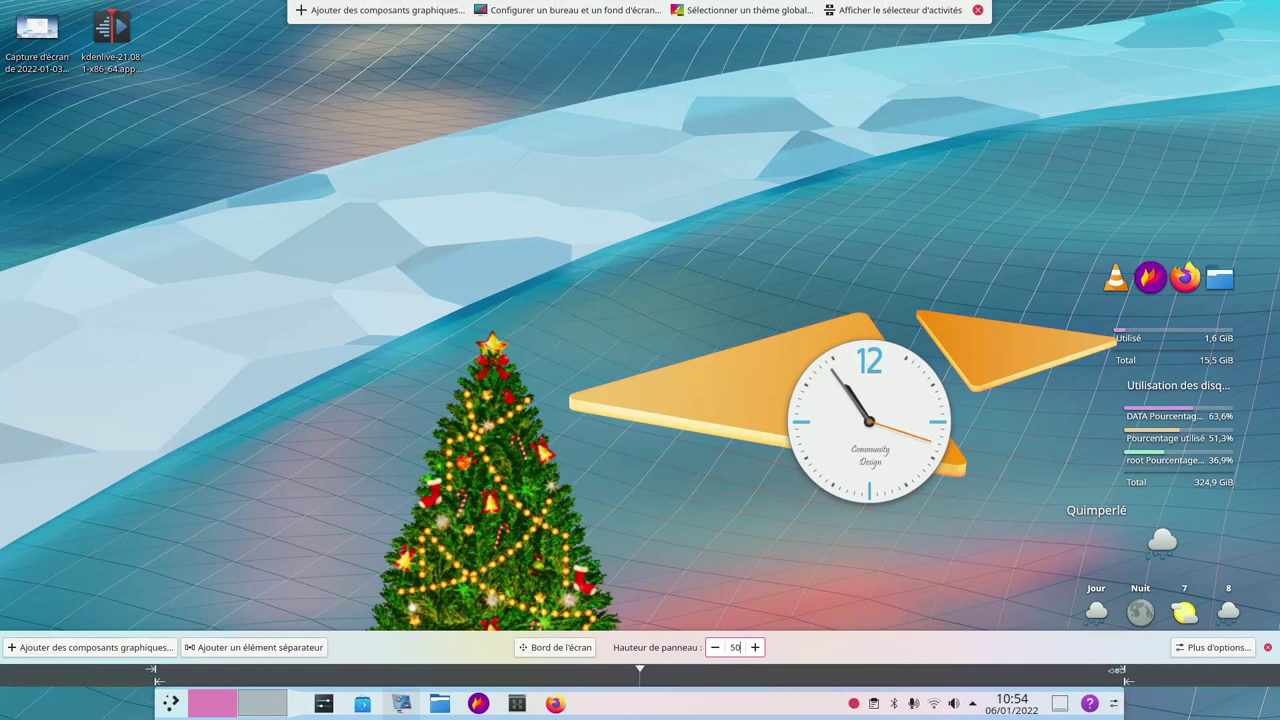
pyautogui.click(1226, 649)
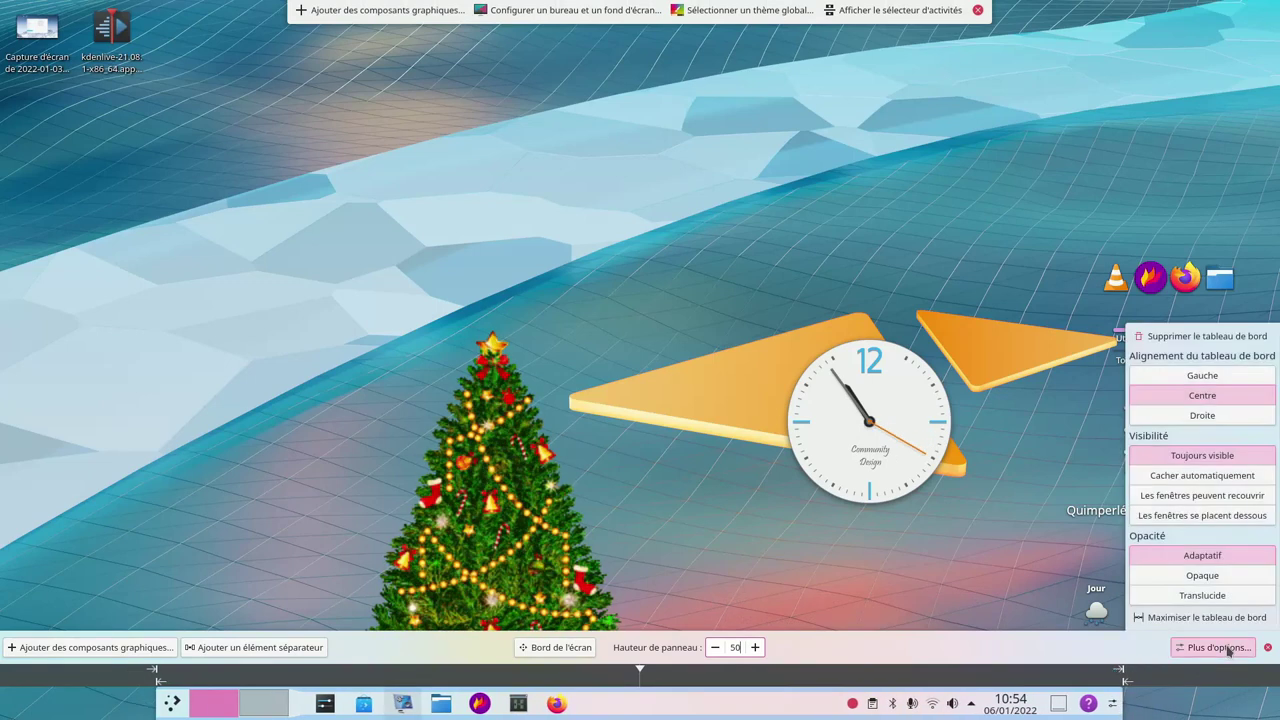
# Try the panel alignments Gauche and Droite, and return the alignment to Centre.
pyautogui.click(1206, 377)
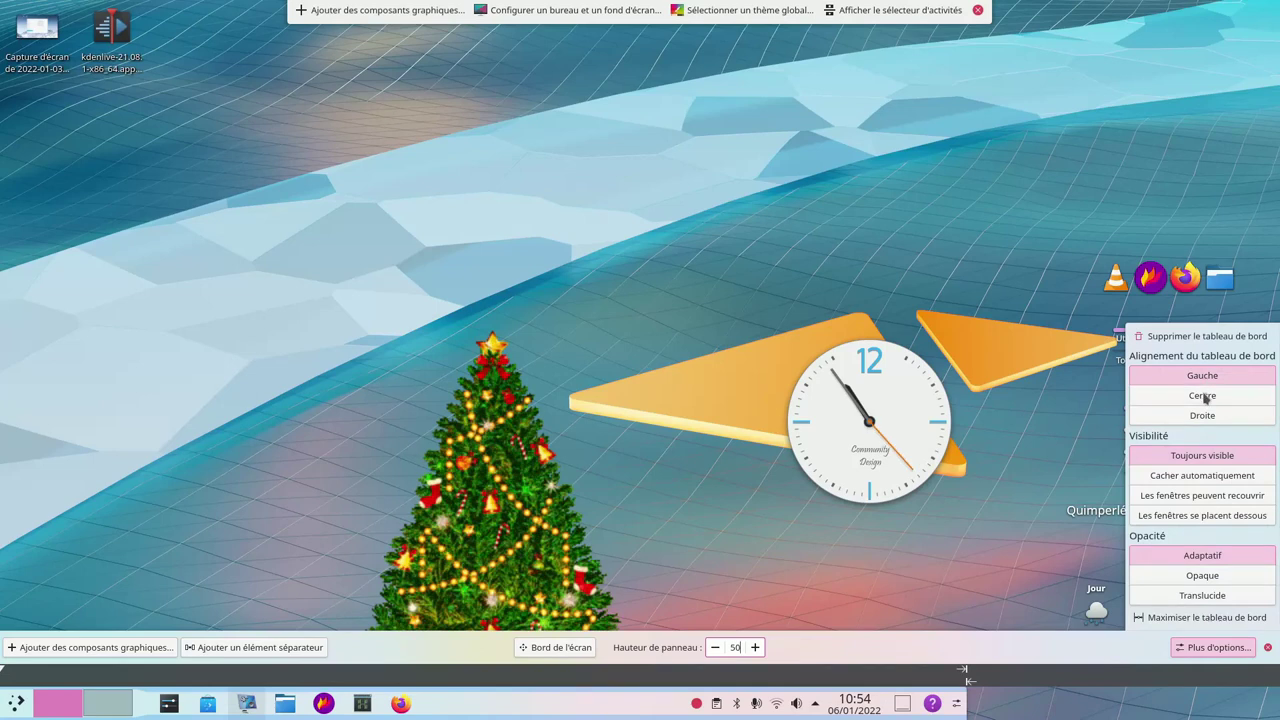
pyautogui.click(1203, 413)
pyautogui.click(1203, 397)
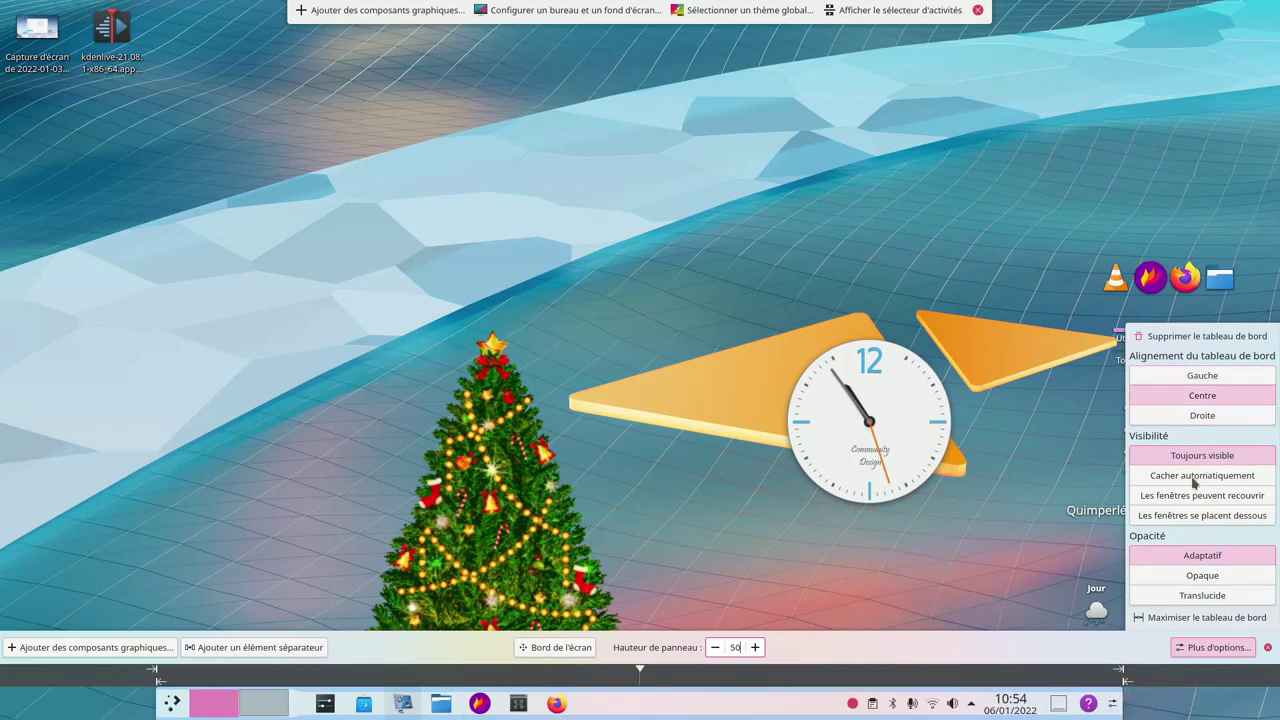
# Set the panel's opacity to Translucide, maximise the panel's length and leave edit mode.
pyautogui.click(1200, 597)
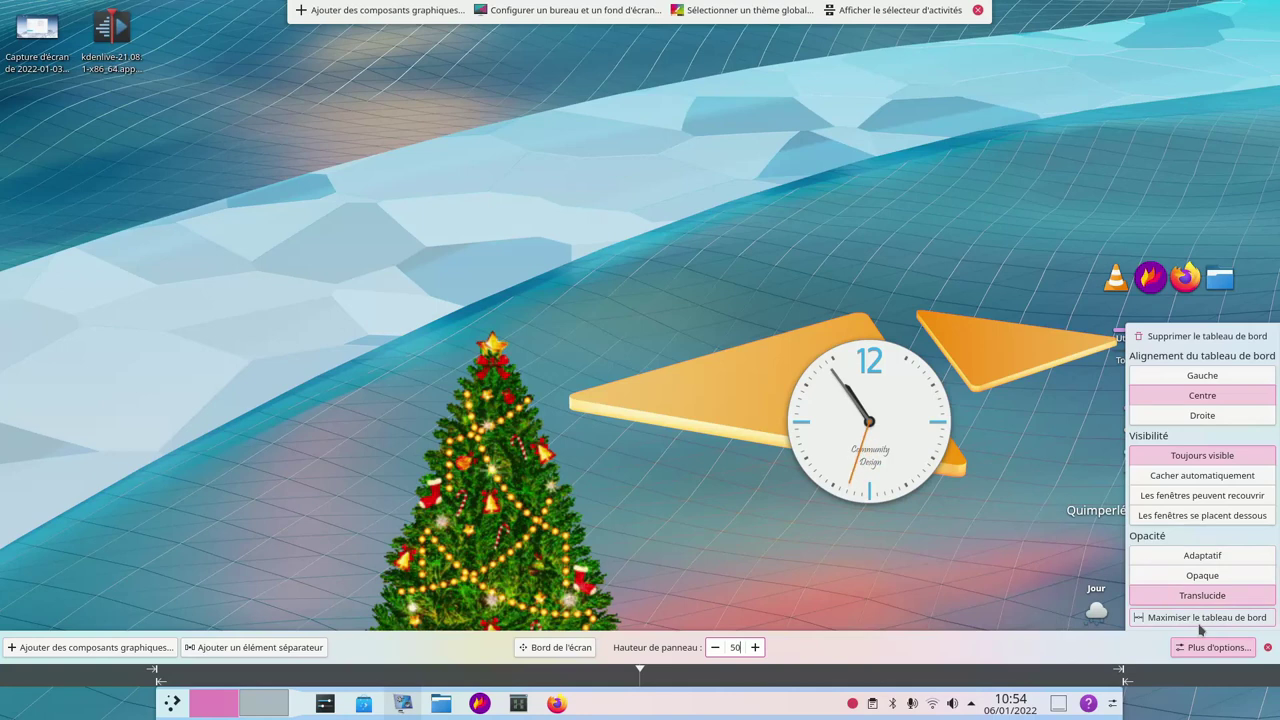
pyautogui.click(1190, 618)
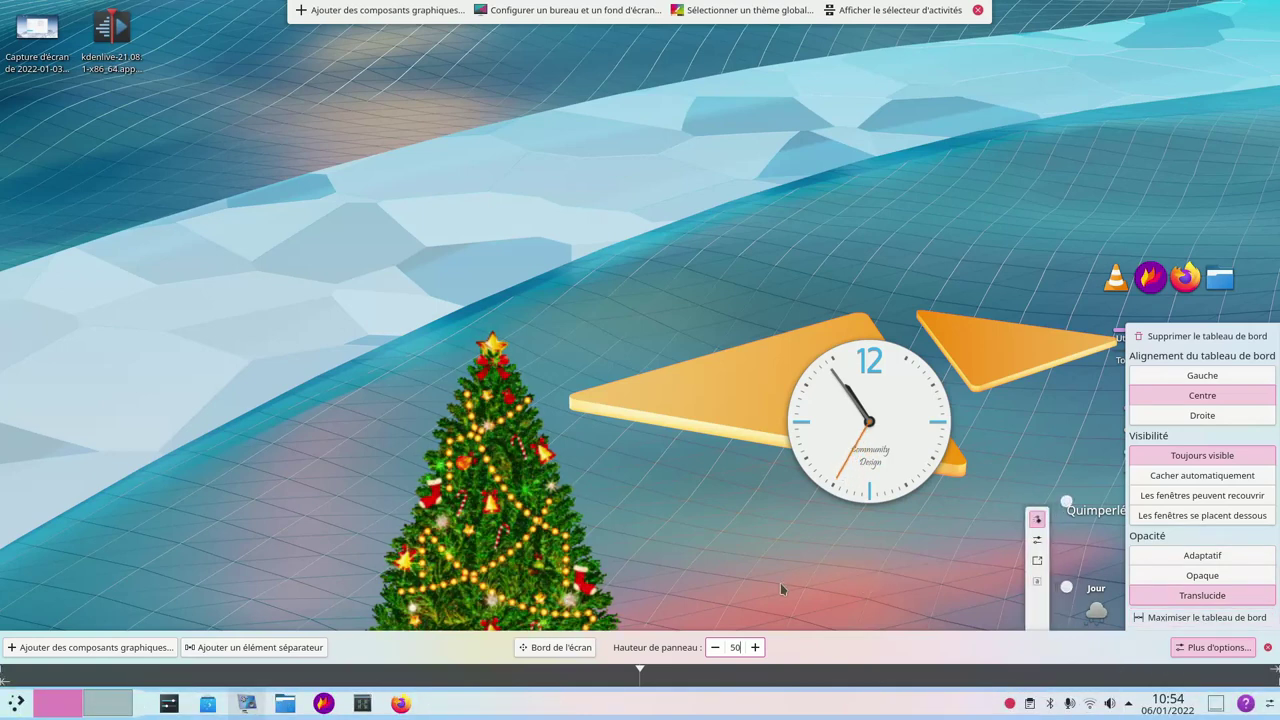
pyautogui.click(780, 583)
pyautogui.click(977, 11)
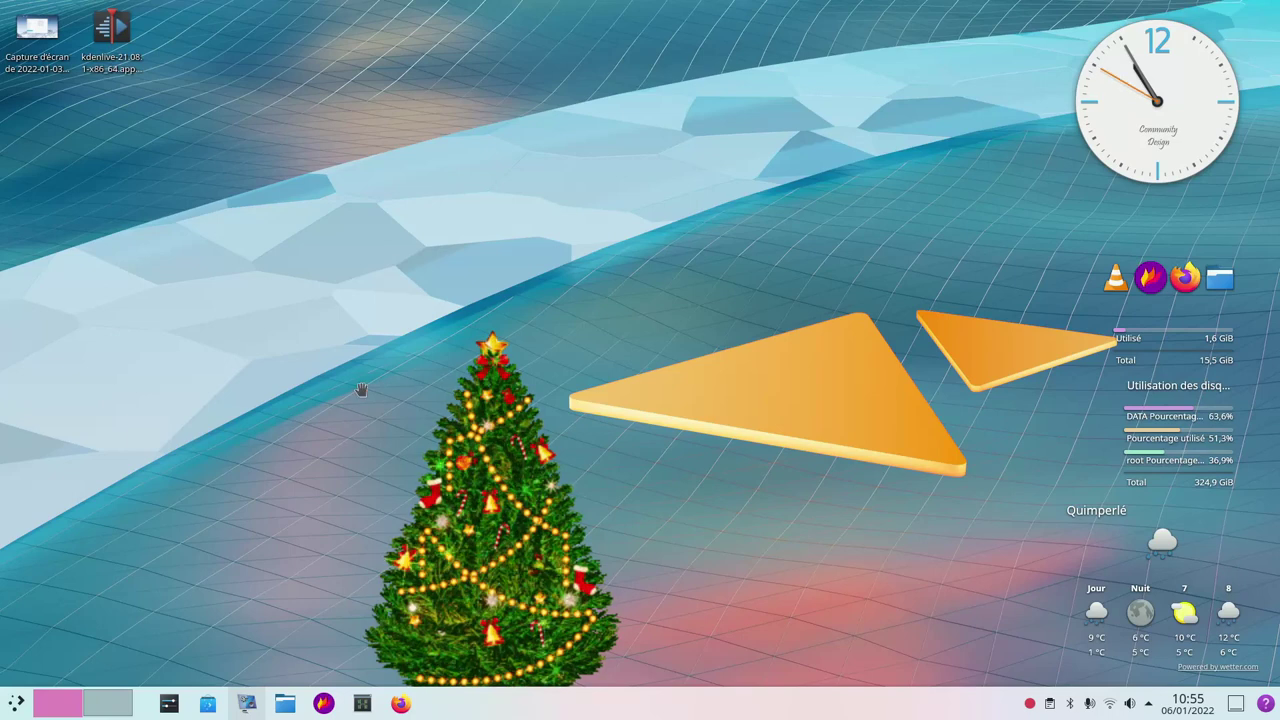
# Launch the Spectacle screenshot utility, move its window toward the middle of the desktop and start saving the full-screen capture.
pyautogui.click(16, 703)
pyautogui.moveTo(49, 614)
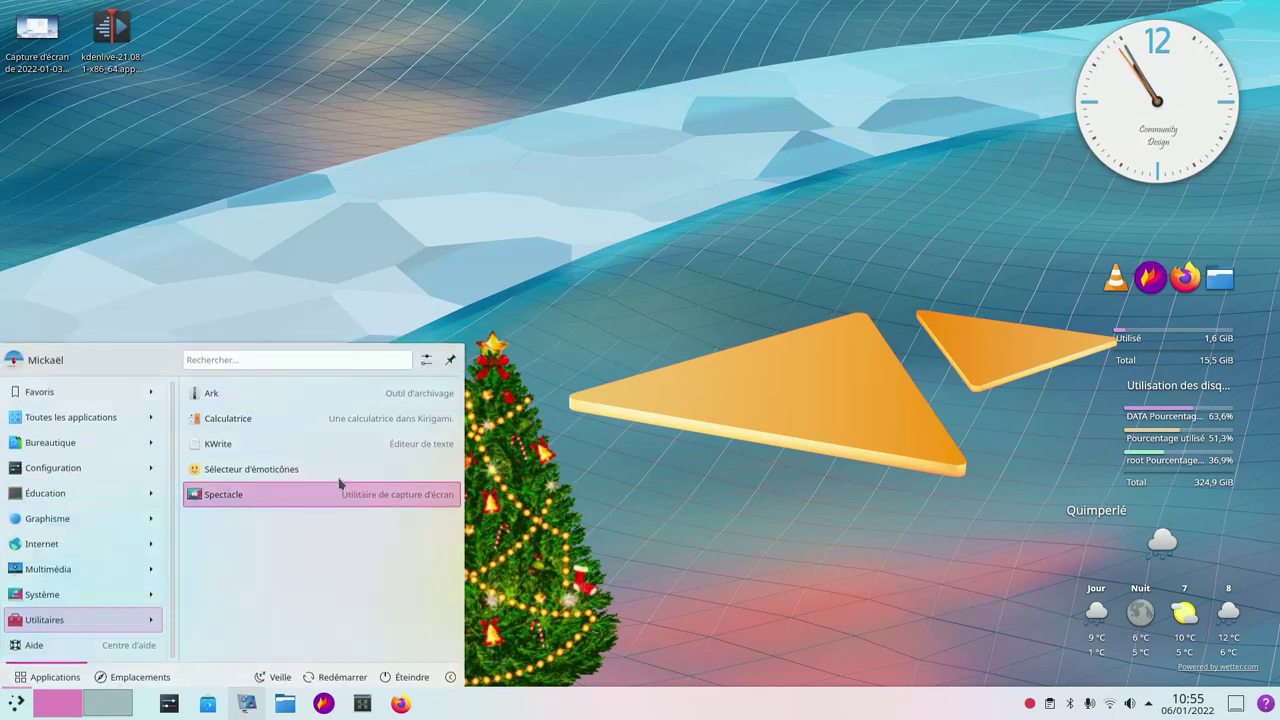
pyautogui.click(318, 489)
pyautogui.moveTo(489, 29); pyautogui.dragTo(703, 132)
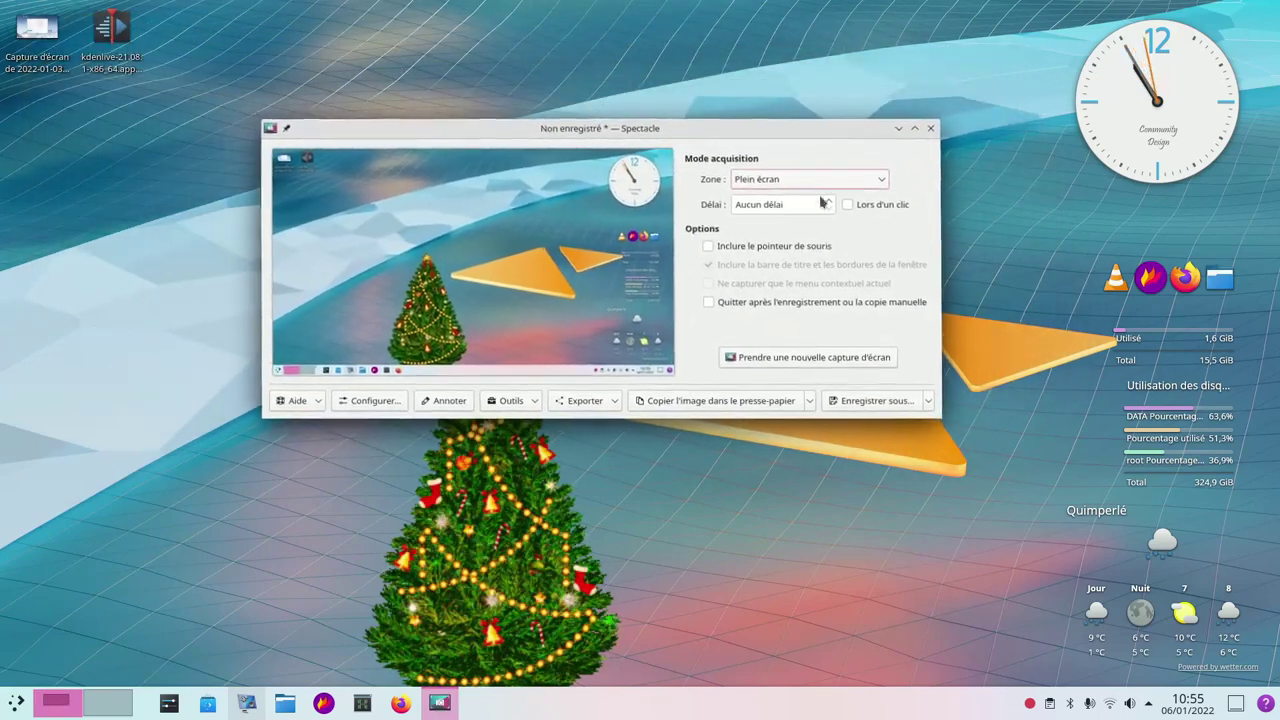
pyautogui.click(851, 401)
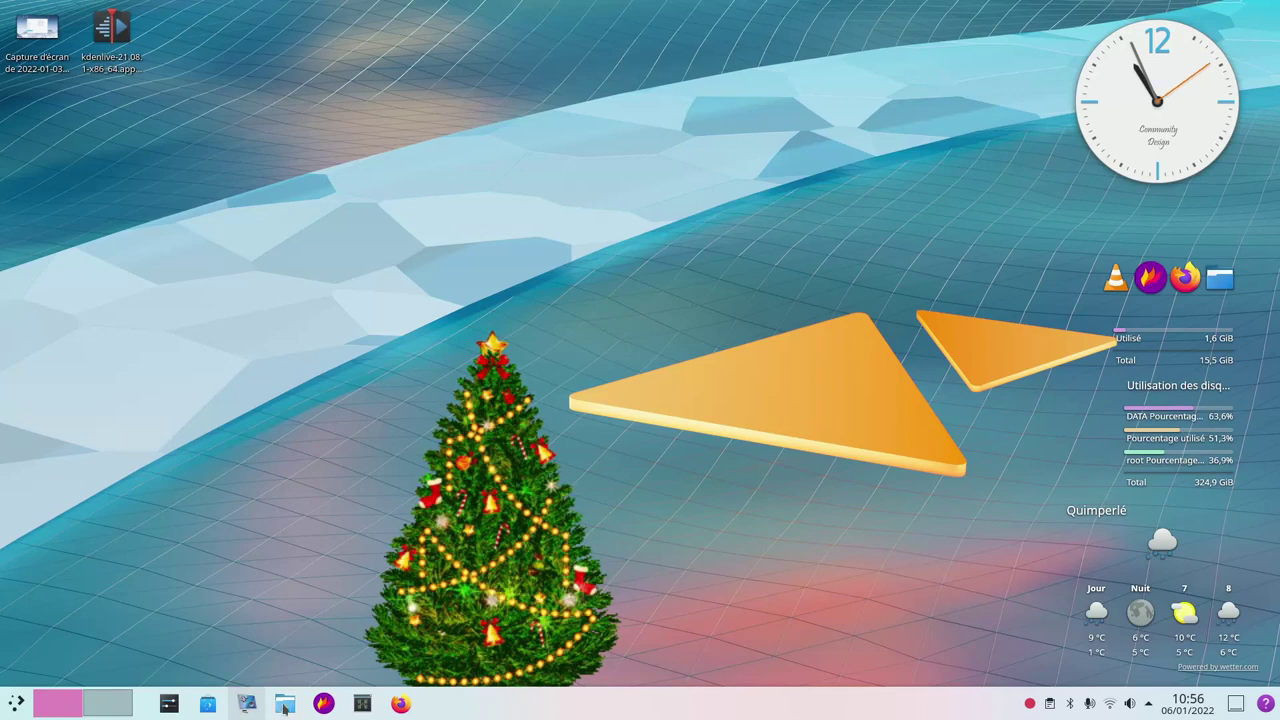
# In Firefox, open the Libre à Quimperlé blog's Htop à vide page and enlarge the distribution comparison table to 180 %.
pyautogui.click(399, 706)
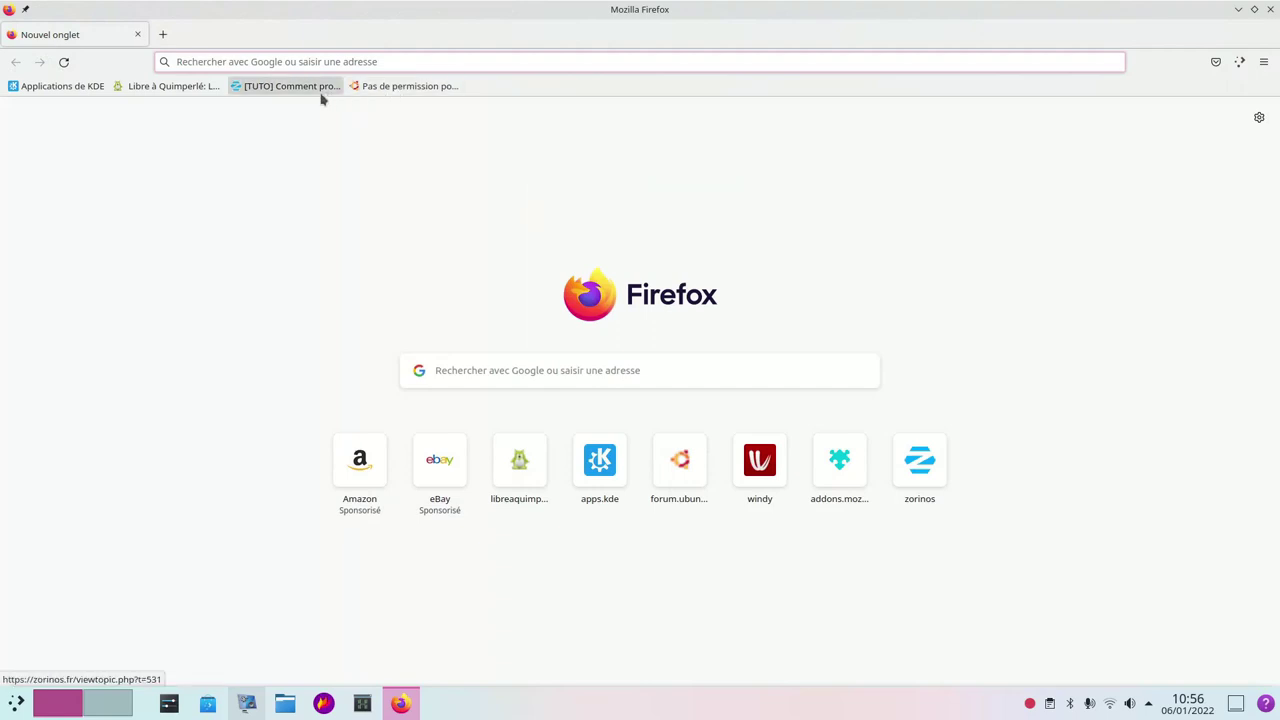
pyautogui.click(140, 88)
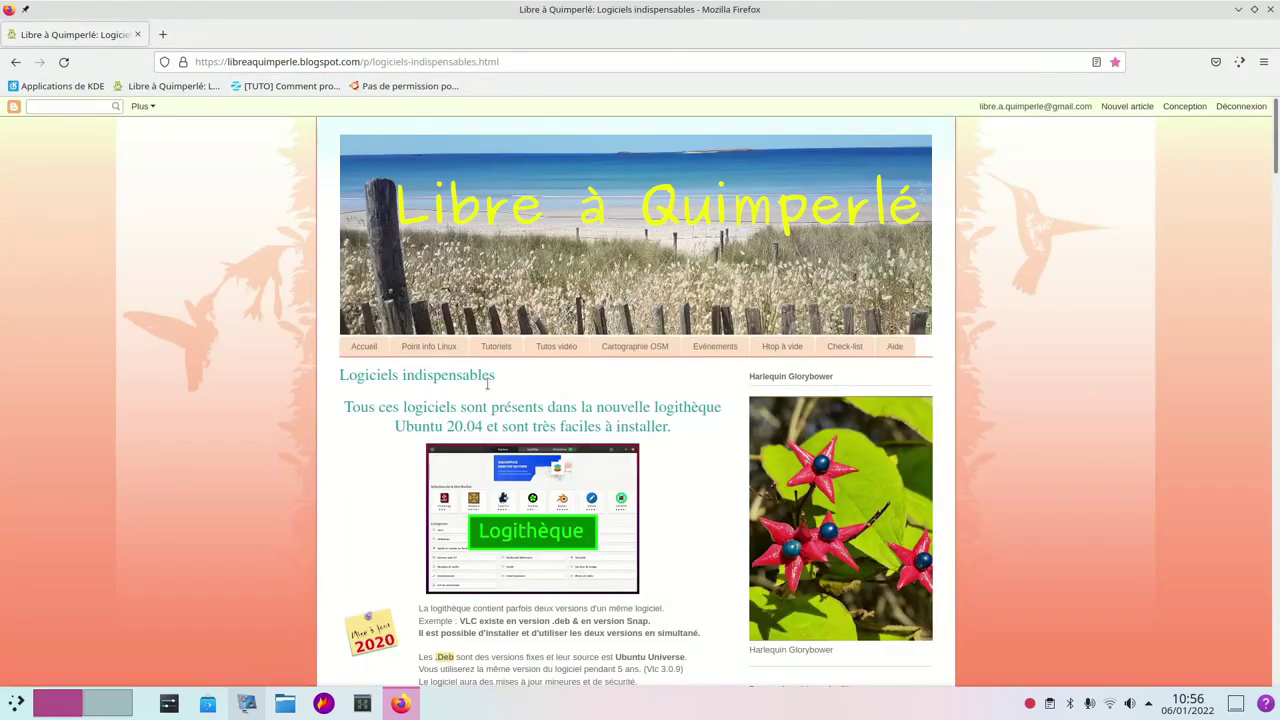
pyautogui.click(782, 346)
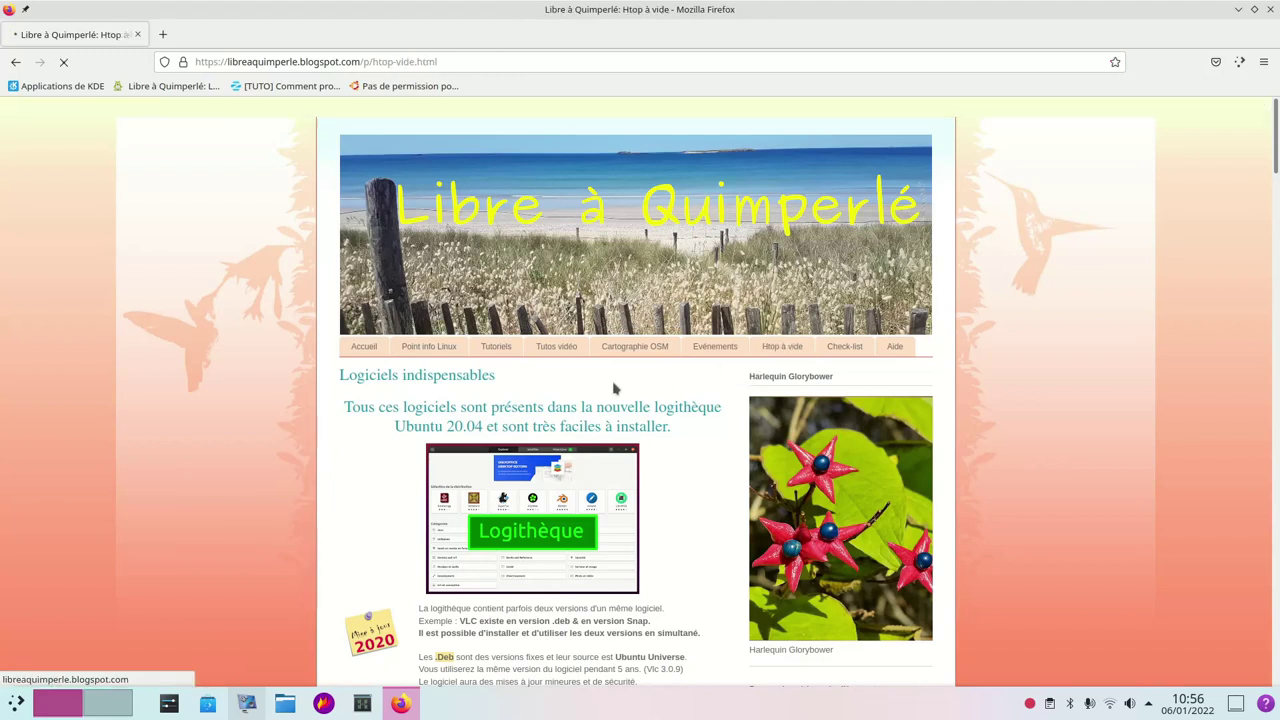
pyautogui.scroll(-5, 477, 424)
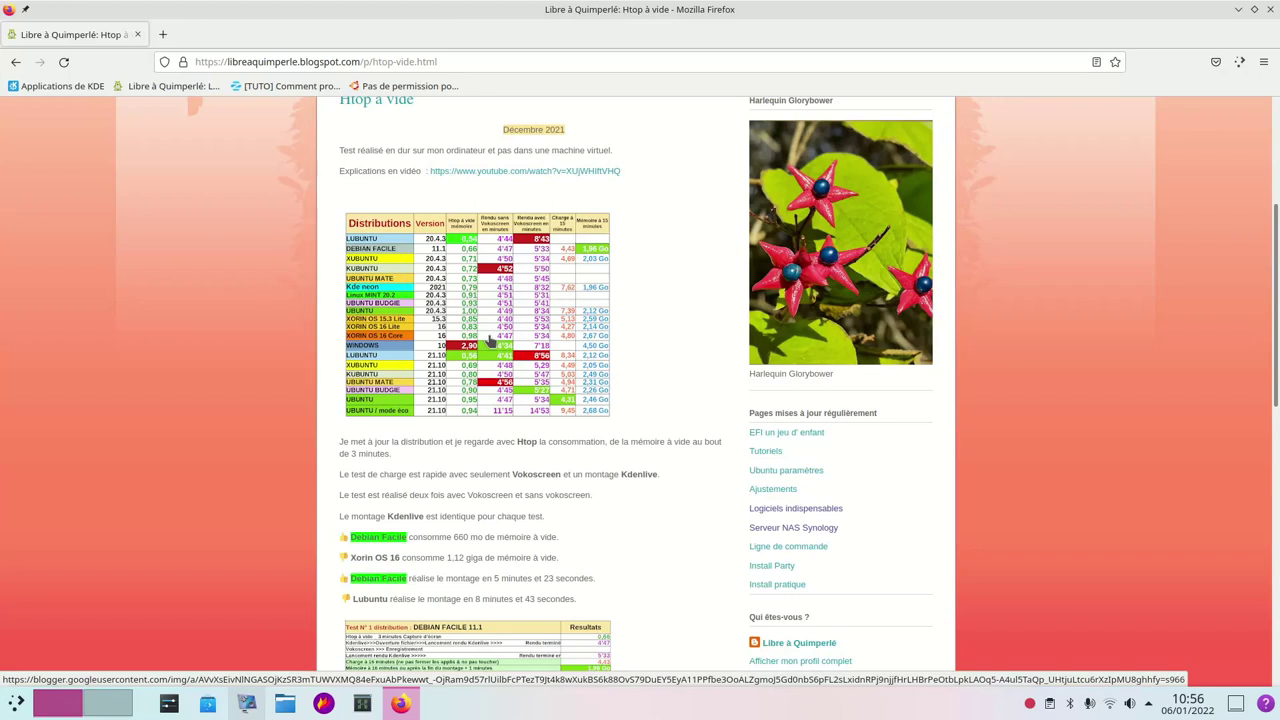
pyautogui.keyDown('ctrl'); pyautogui.scroll(5, 489, 340); pyautogui.keyUp('ctrl')
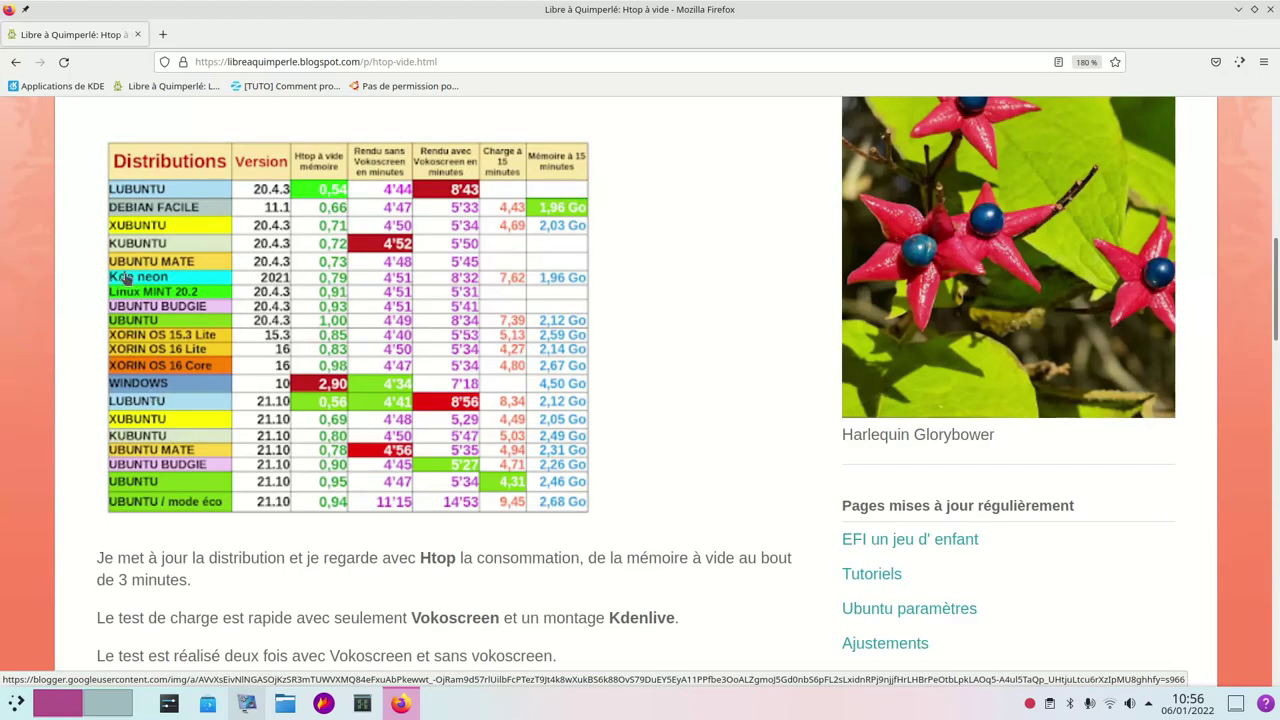